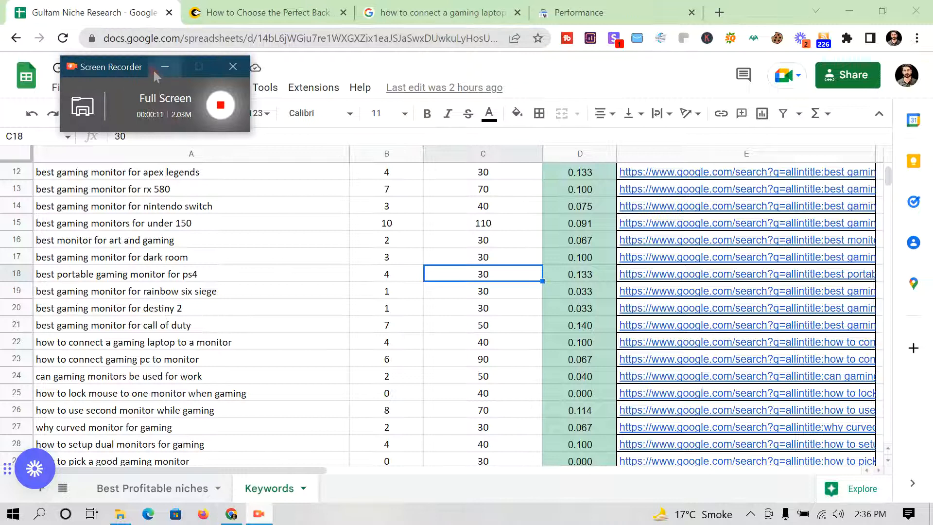
{"action": "left_click_drag", "start_coordinate": [117, 67], "coordinate": [684, 16]}
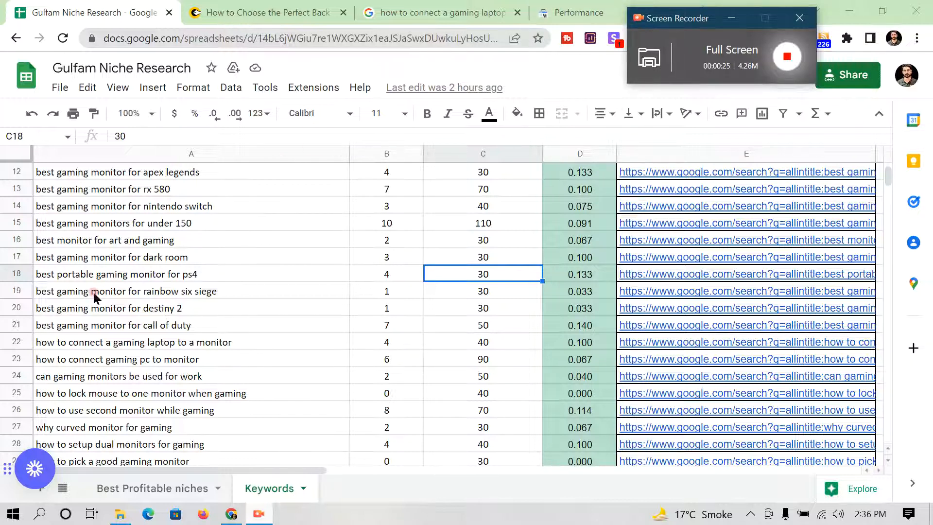
Copy the keyword "how to connect a gaming laptop to a monitor" from cell A22 into the empty ClosersCopy document.
{"action": "left_click", "coordinate": [74, 342]}
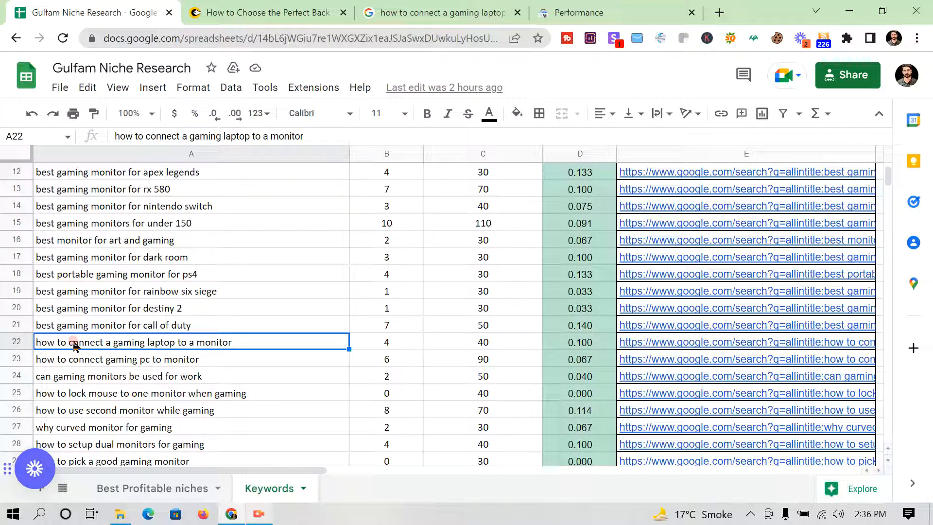
{"action": "triple_click", "coordinate": [216, 341]}
{"action": "key", "text": "ctrl+c"}
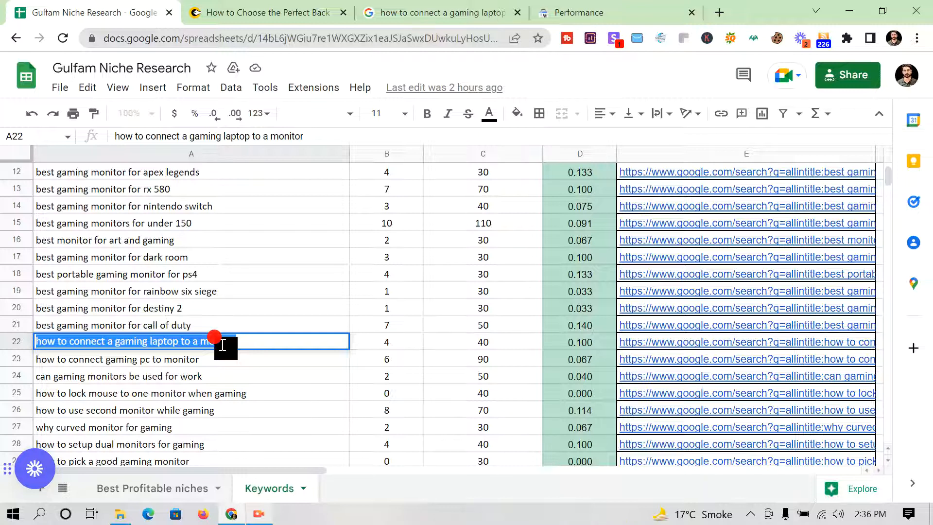
{"action": "left_click", "coordinate": [275, 6]}
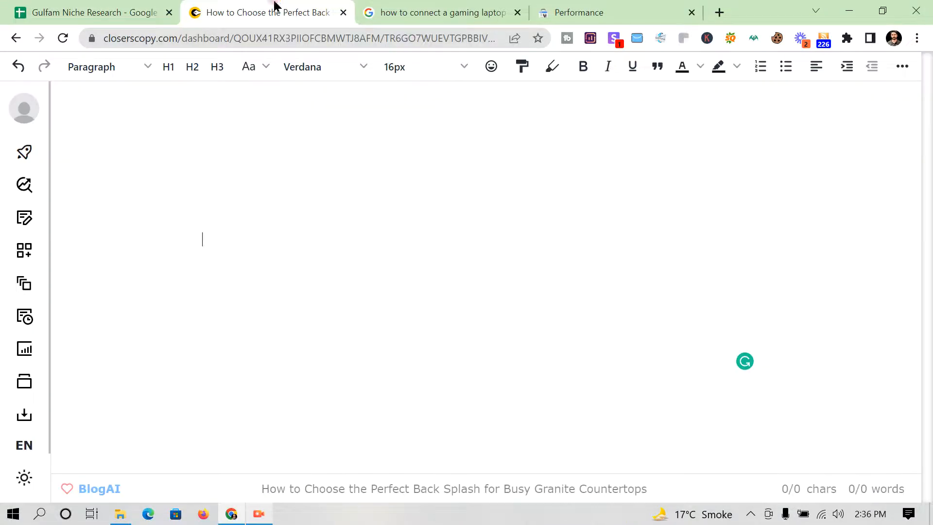
{"action": "left_click", "coordinate": [214, 237]}
{"action": "key", "text": "ctrl+v"}
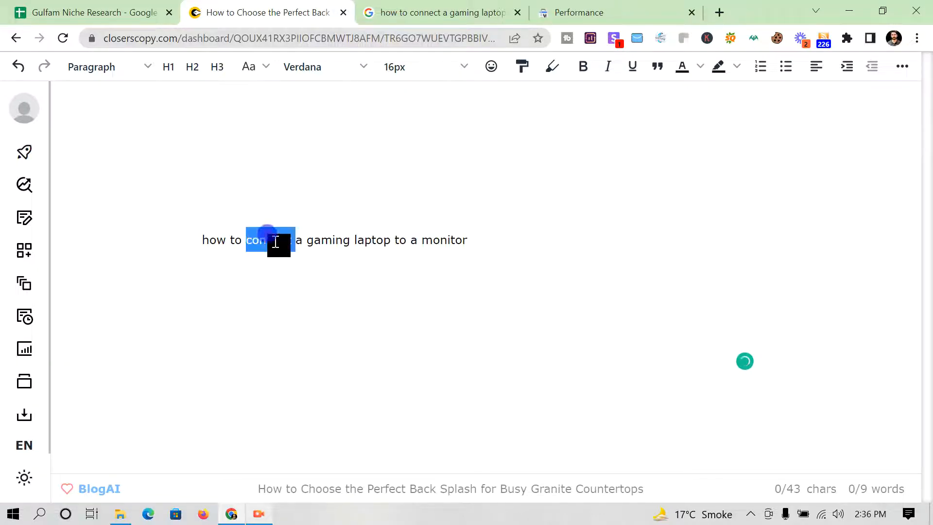
Copy the pasted keyword line and format it as a Header 1 heading.
{"action": "triple_click", "coordinate": [271, 240]}
{"action": "key", "text": "ctrl+c"}
{"action": "left_click", "coordinate": [350, 209]}
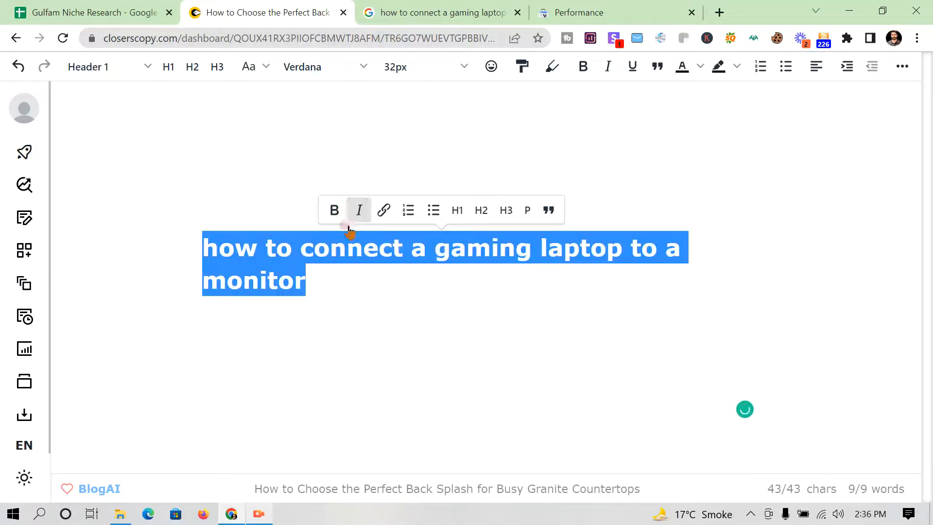
Generate introductions with the Longform tools, using "how to connect a gaming laptop to a monitor" as the brief.
{"action": "left_click", "coordinate": [25, 217]}
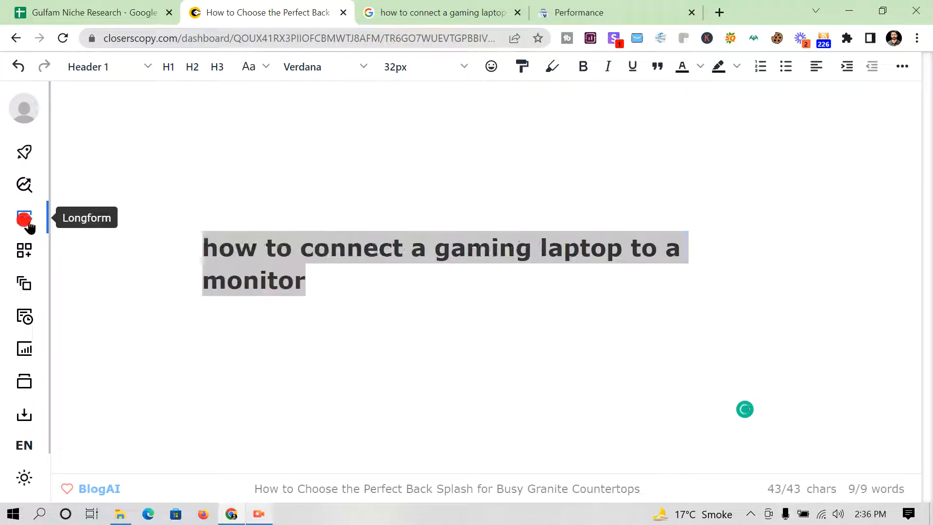
{"action": "scroll", "coordinate": [704, 301], "scroll_direction": "down", "scroll_amount": 3}
{"action": "scroll", "coordinate": [704, 302], "scroll_direction": "up", "scroll_amount": 3}
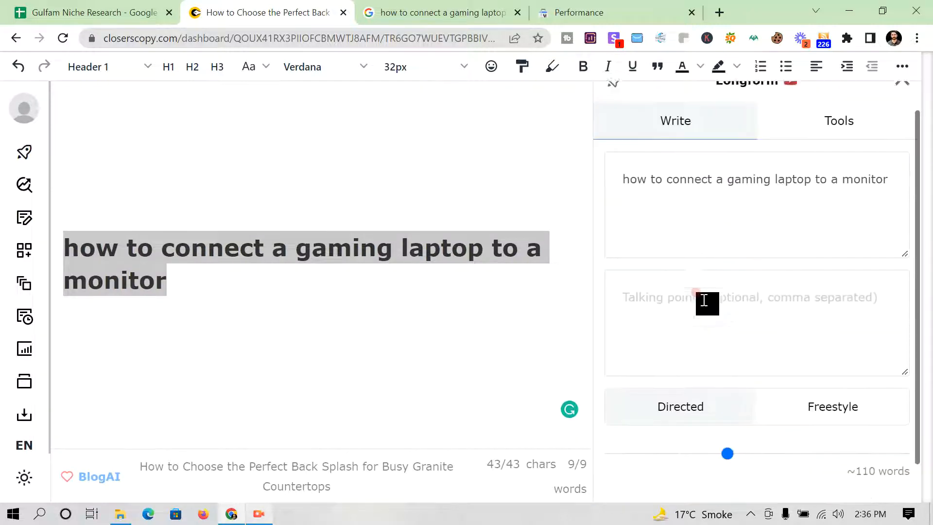
{"action": "scroll", "coordinate": [710, 258], "scroll_direction": "down", "scroll_amount": 3}
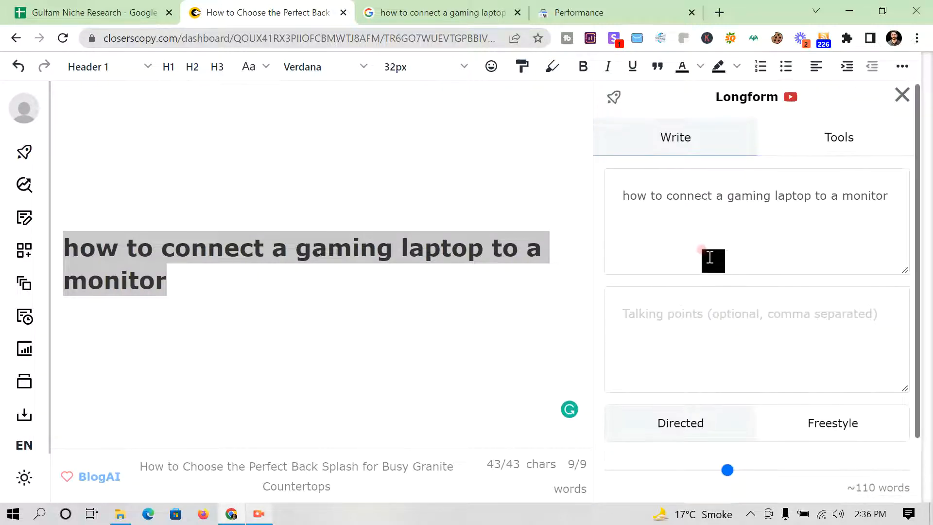
{"action": "scroll", "coordinate": [709, 258], "scroll_direction": "up", "scroll_amount": 3}
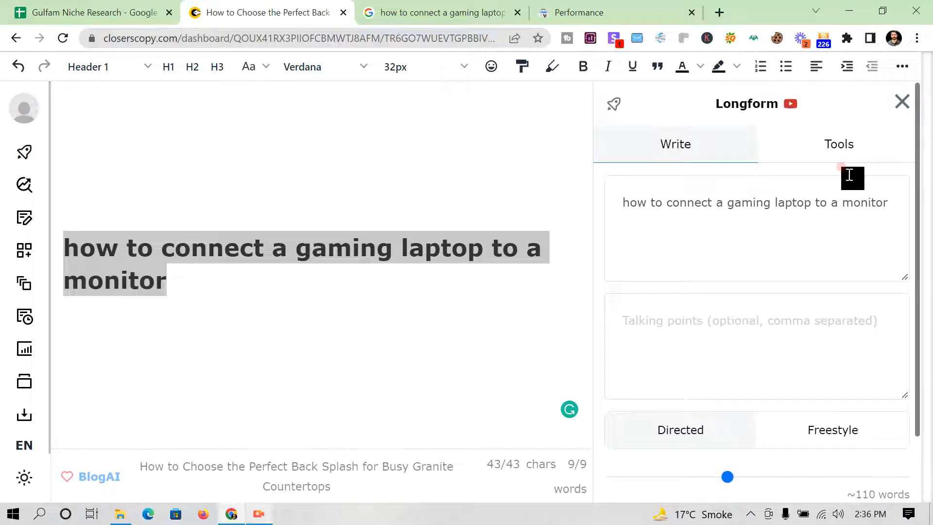
{"action": "left_click", "coordinate": [832, 146]}
{"action": "scroll", "coordinate": [728, 219], "scroll_direction": "down", "scroll_amount": 2}
{"action": "left_click", "coordinate": [685, 133]}
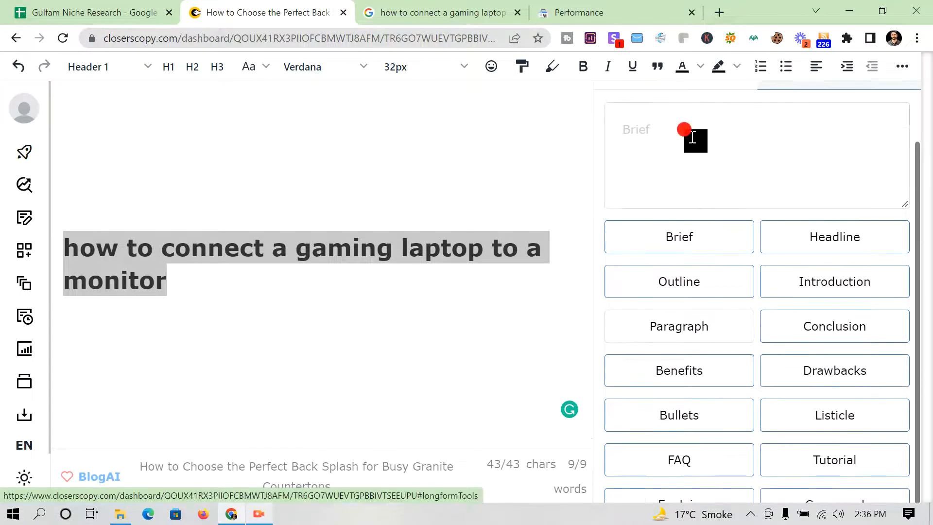
{"action": "key", "text": "ctrl+v"}
{"action": "scroll", "coordinate": [710, 173], "scroll_direction": "down", "scroll_amount": 1}
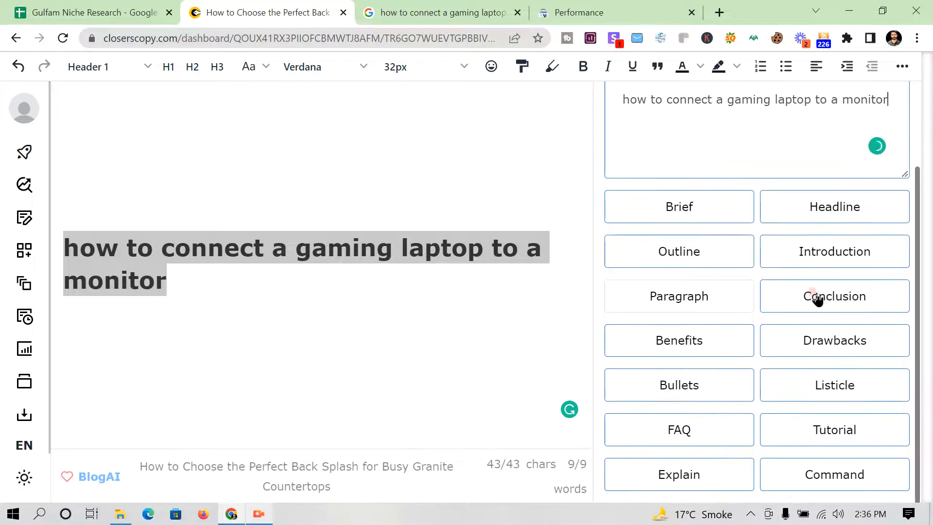
{"action": "left_click", "coordinate": [828, 269]}
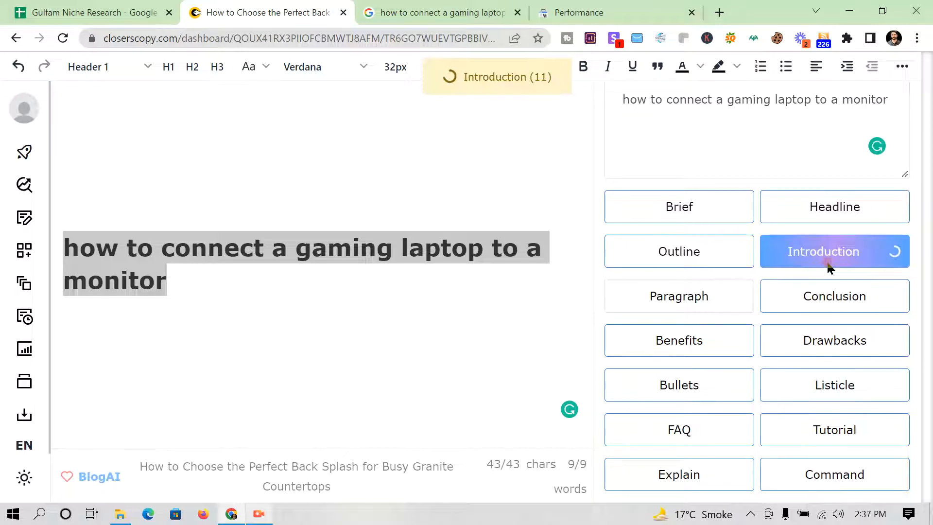
Read through the generated introduction variants and compare their content.
{"action": "left_click", "coordinate": [259, 514]}
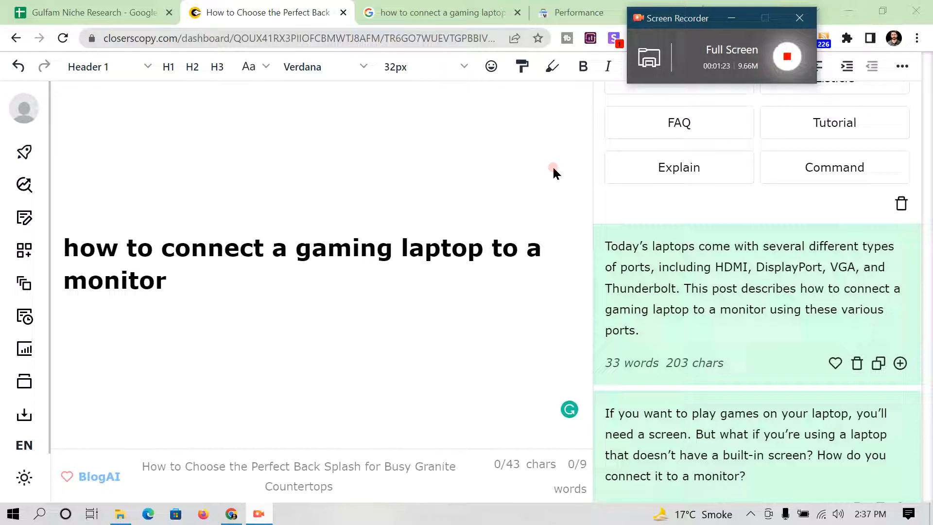
{"action": "left_click", "coordinate": [487, 162]}
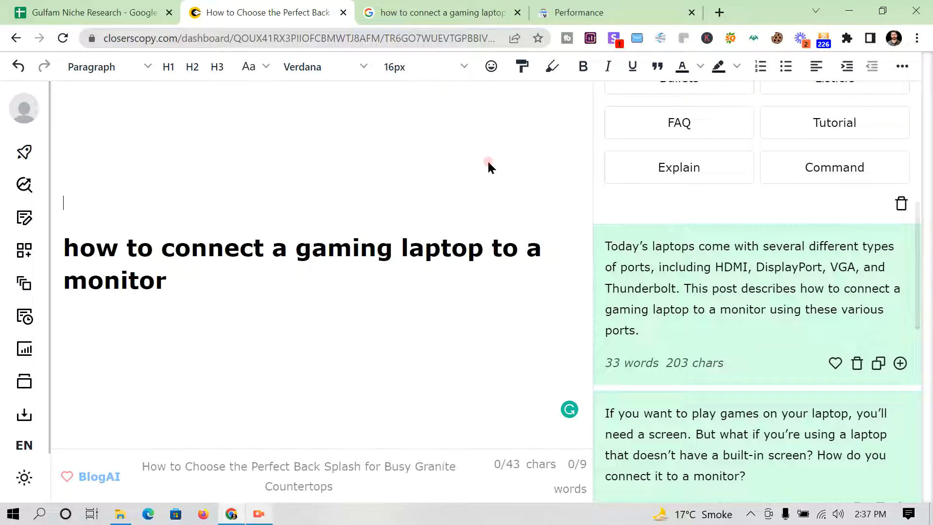
{"action": "scroll", "coordinate": [654, 263], "scroll_direction": "down", "scroll_amount": 1}
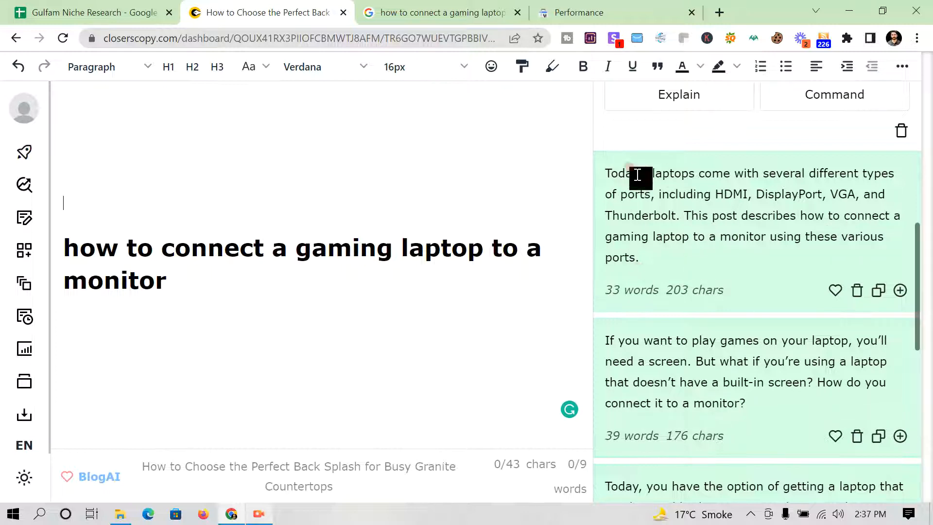
{"action": "left_click_drag", "start_coordinate": [662, 194], "coordinate": [730, 190]}
{"action": "left_click", "coordinate": [731, 190]}
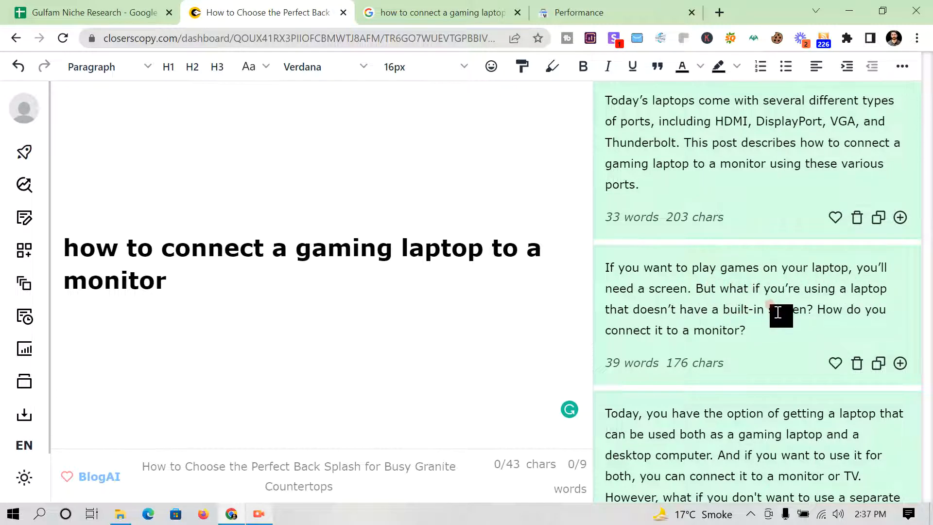
{"action": "scroll", "coordinate": [830, 316], "scroll_direction": "down", "scroll_amount": 4}
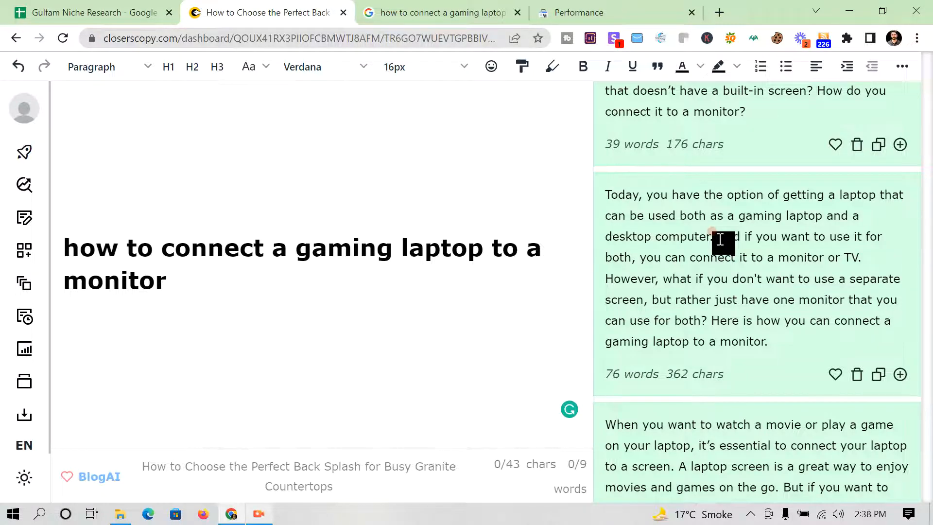
{"action": "scroll", "coordinate": [721, 241], "scroll_direction": "down", "scroll_amount": 5}
{"action": "scroll", "coordinate": [704, 260], "scroll_direction": "down", "scroll_amount": 2}
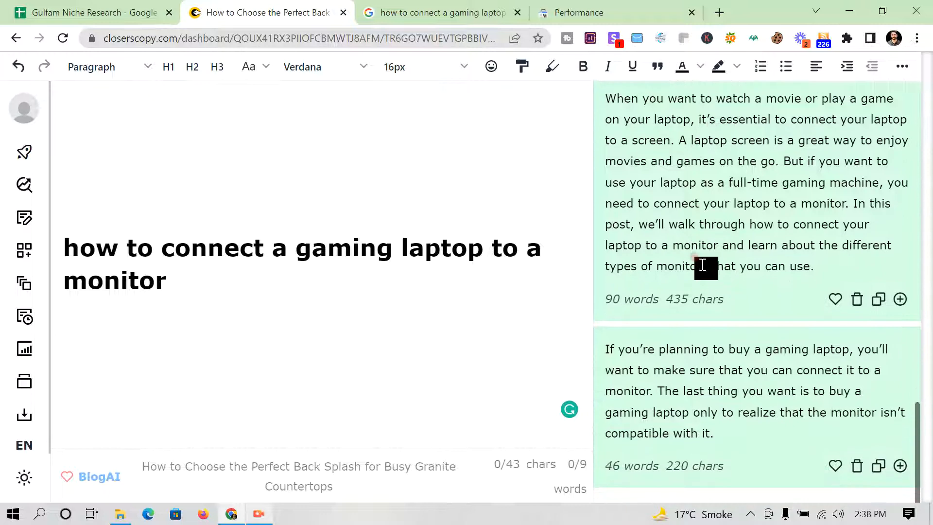
{"action": "scroll", "coordinate": [703, 266], "scroll_direction": "up", "scroll_amount": 10}
{"action": "scroll", "coordinate": [703, 267], "scroll_direction": "down", "scroll_amount": 3}
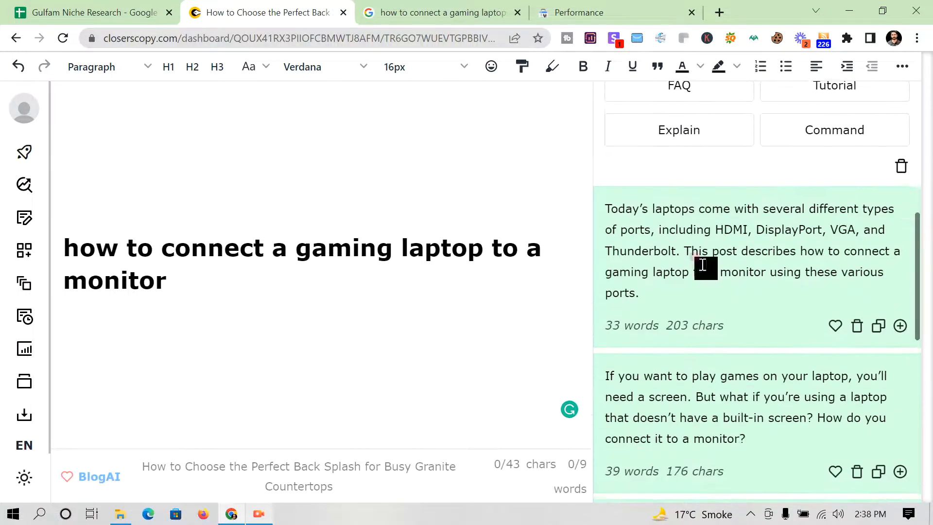
Copy the generated introduction beginning "Today's laptops come with several different types of ports" below the heading and start a new paragraph.
{"action": "left_click_drag", "start_coordinate": [663, 290], "coordinate": [602, 209]}
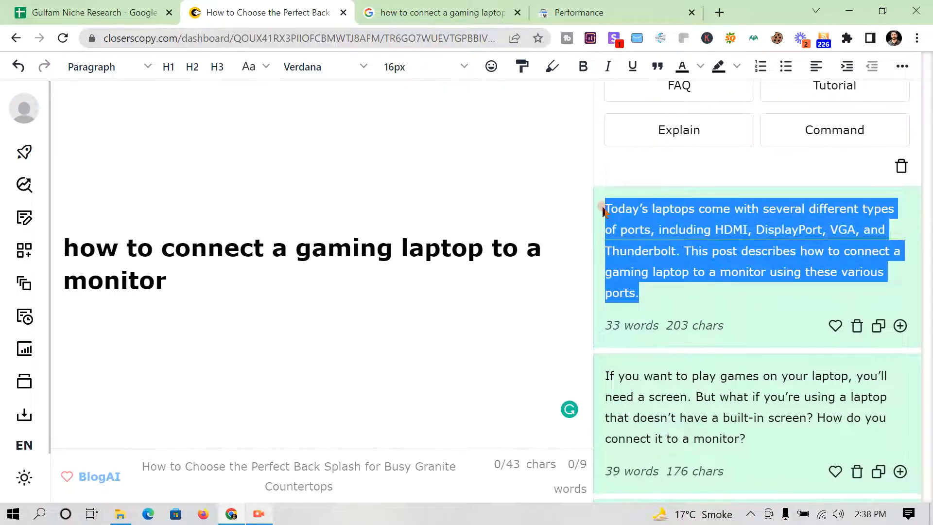
{"action": "right_click", "coordinate": [649, 216]}
{"action": "left_click", "coordinate": [656, 229]}
{"action": "left_click", "coordinate": [147, 314]}
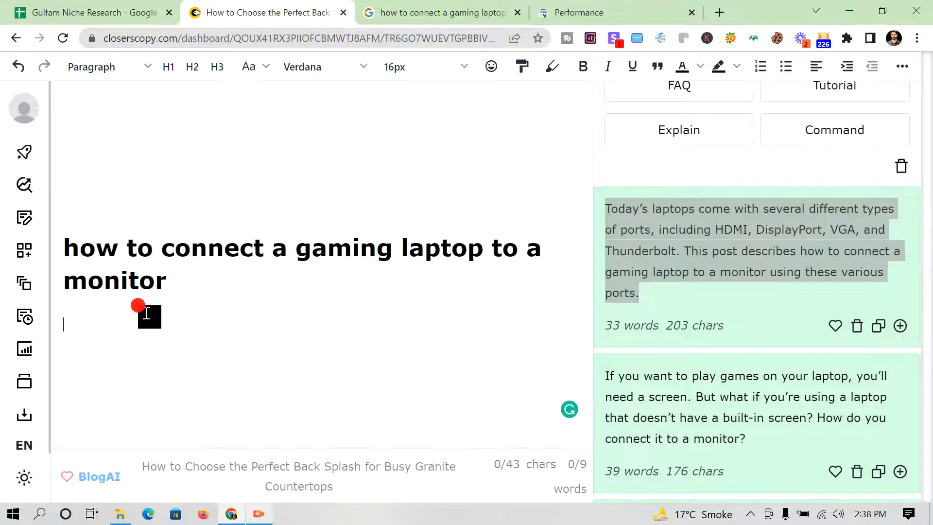
{"action": "key", "text": "ctrl+v"}
{"action": "left_click", "coordinate": [287, 378]}
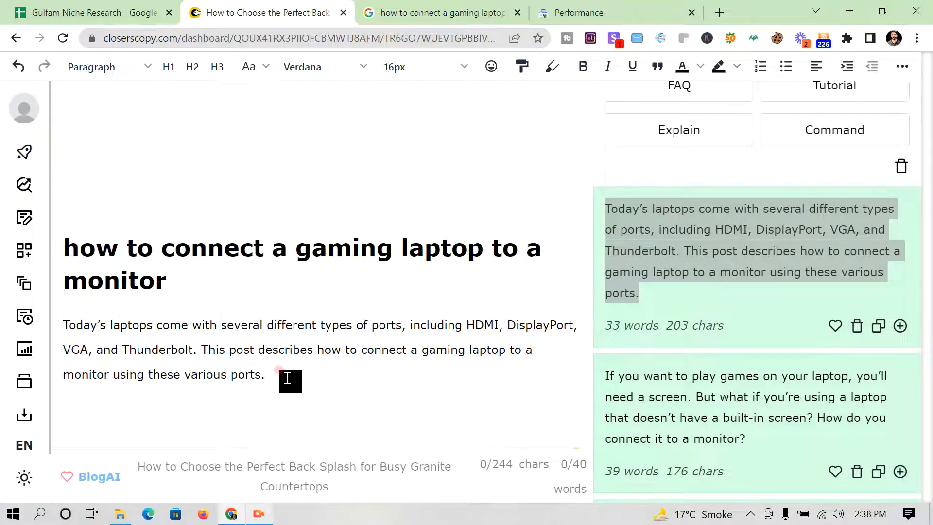
{"action": "key", "text": "Return"}
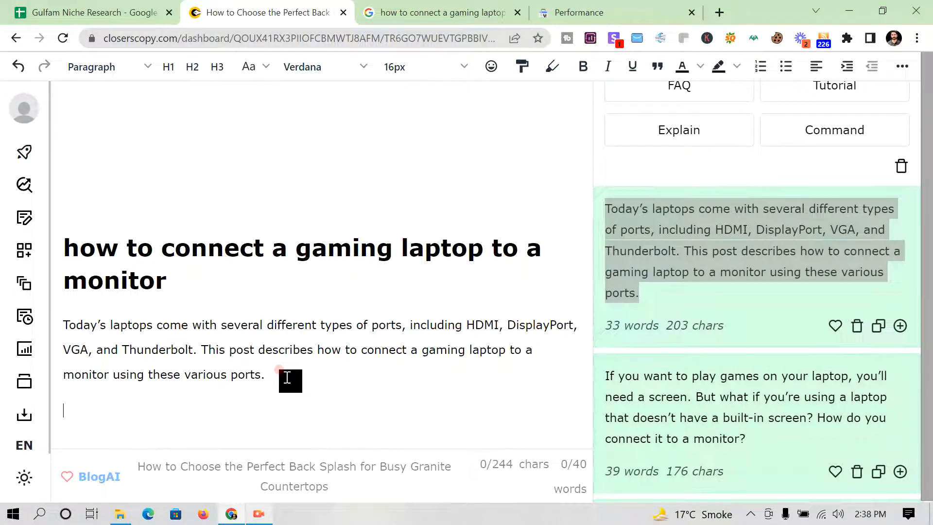
Capitalize the first letter of the heading so that it begins with "How".
{"action": "left_click", "coordinate": [80, 245]}
{"action": "key", "text": "BackSpace"}
{"action": "type", "text": "H"}
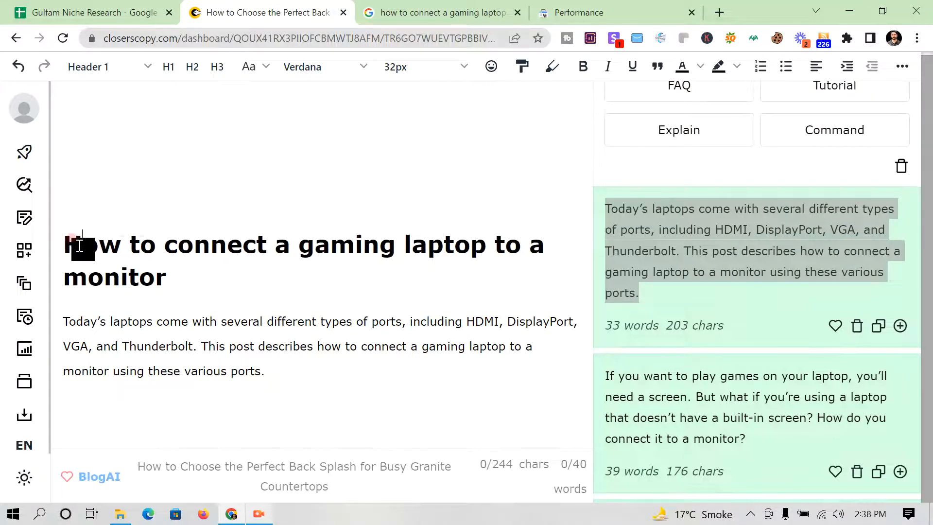
Copy the sentence "If you want to play games on your laptop, you'll need a screen." into a second paragraph.
{"action": "scroll", "coordinate": [622, 342], "scroll_direction": "down", "scroll_amount": 2}
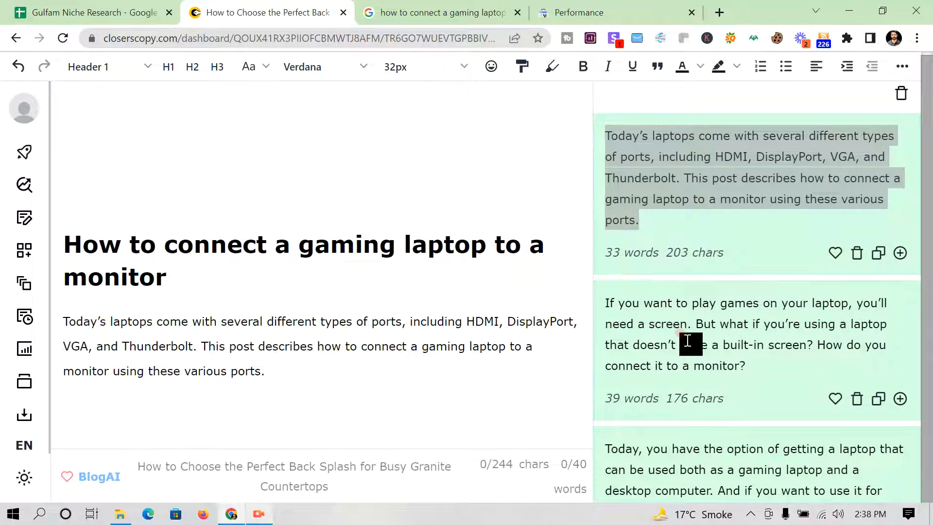
{"action": "left_click_drag", "start_coordinate": [695, 325], "coordinate": [573, 312]}
{"action": "left_click", "coordinate": [100, 396]}
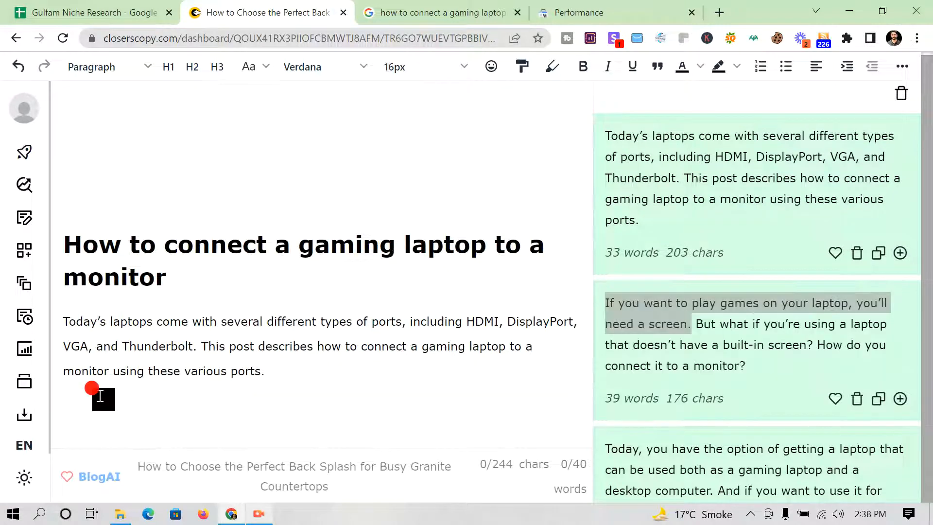
{"action": "key", "text": "ctrl+v"}
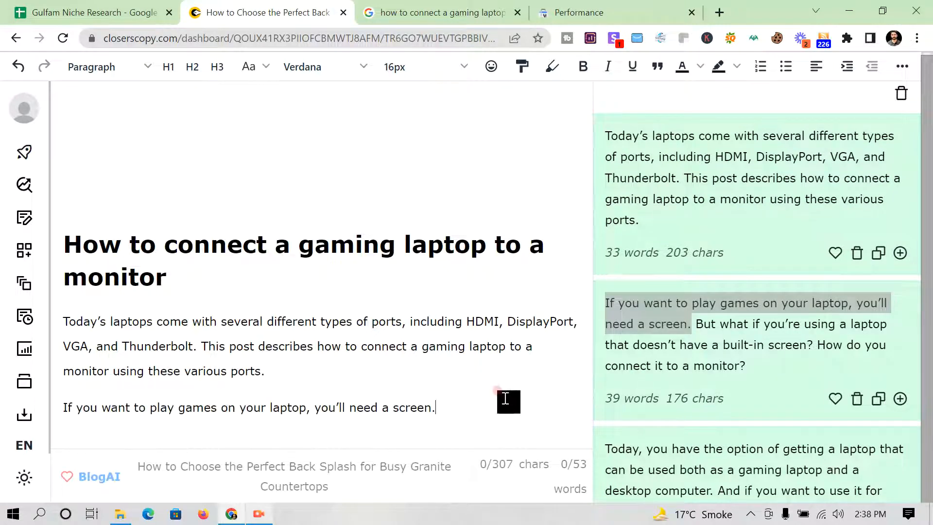
Append "A laptop screen is a great way to enjoy movies and games on the go." from the fourth introduction to the second paragraph.
{"action": "scroll", "coordinate": [696, 375], "scroll_direction": "down", "scroll_amount": 3}
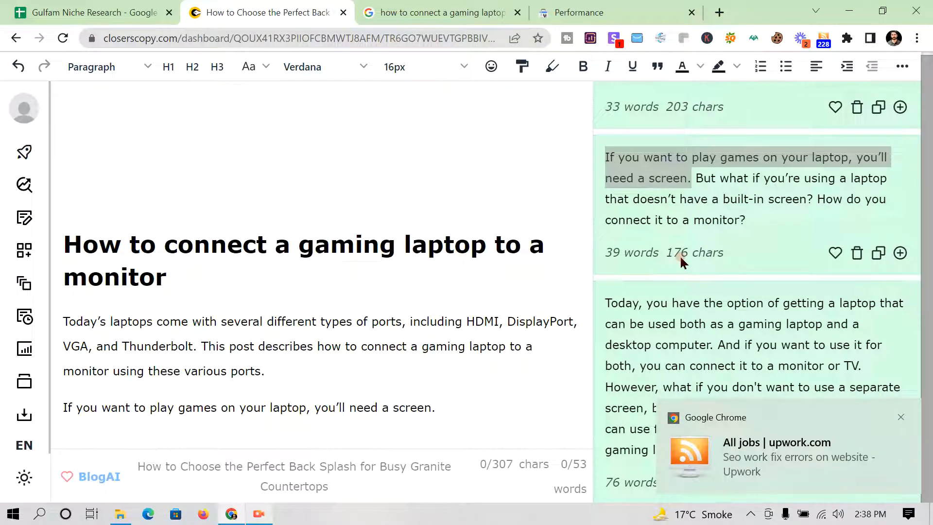
{"action": "left_click", "coordinate": [900, 418]}
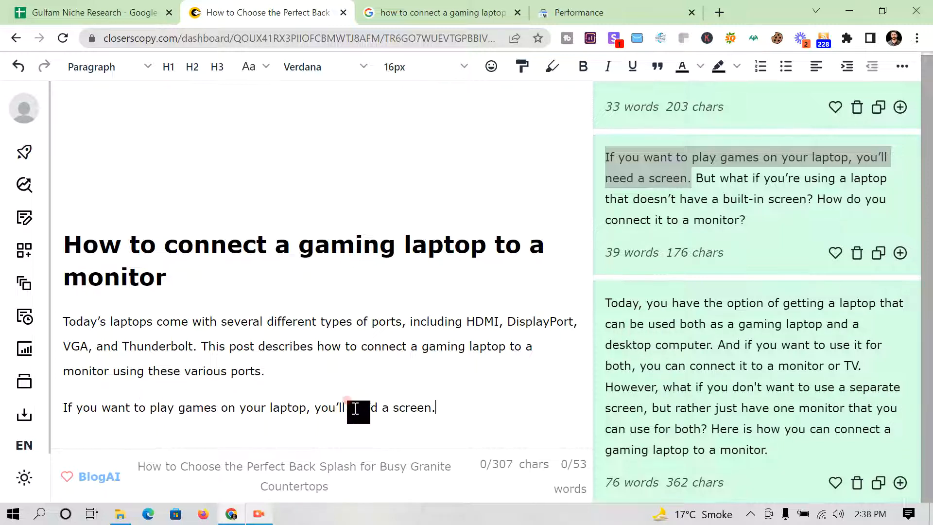
{"action": "scroll", "coordinate": [716, 379], "scroll_direction": "down", "scroll_amount": 6}
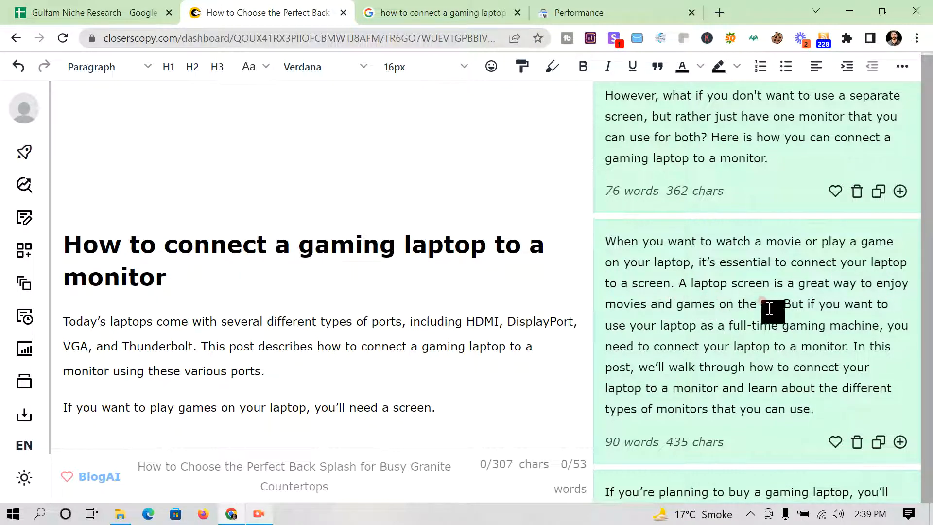
{"action": "left_click_drag", "start_coordinate": [776, 305], "coordinate": [677, 288]}
{"action": "right_click", "coordinate": [677, 287]}
{"action": "left_click", "coordinate": [616, 291]}
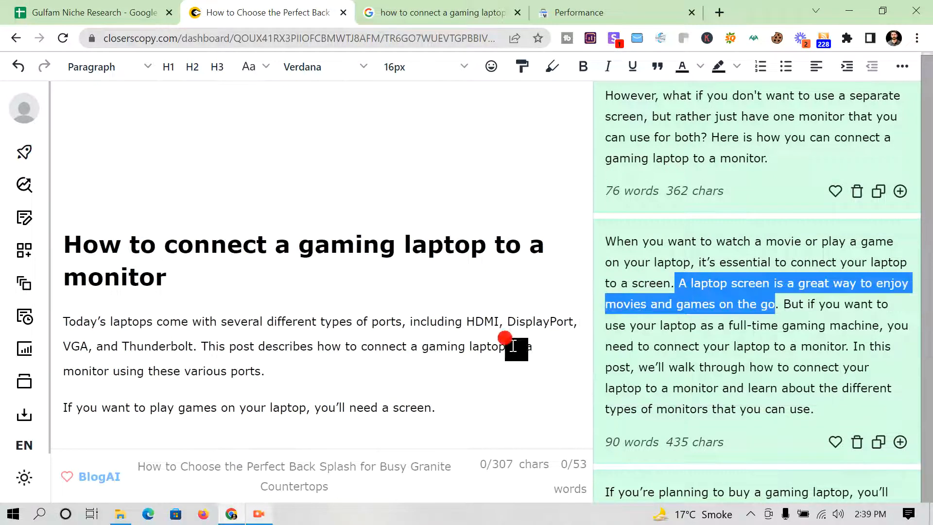
{"action": "left_click", "coordinate": [443, 407]}
{"action": "key", "text": "ctrl+v"}
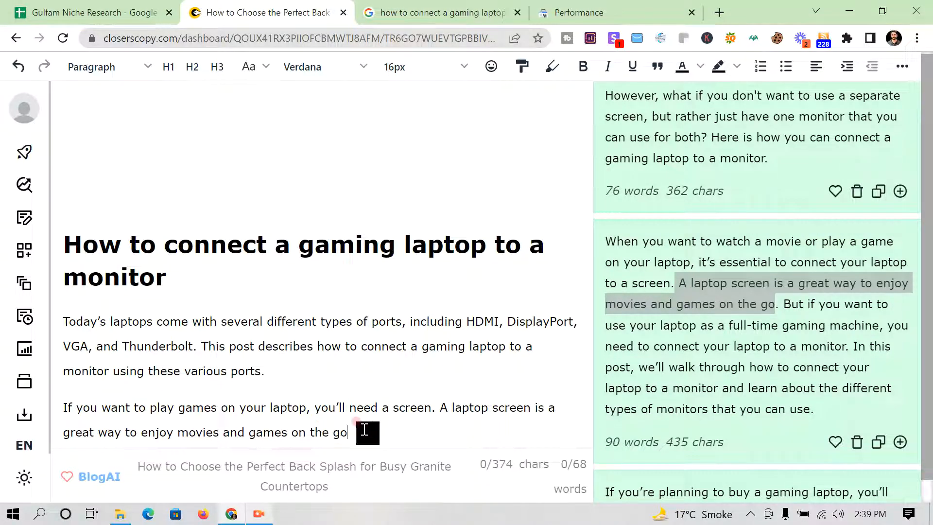
{"action": "type", "text": "."}
Append the sentence starting "But if you want to use your laptop as a full-time gaming machine" to the second paragraph.
{"action": "left_click_drag", "start_coordinate": [851, 346], "coordinate": [794, 306]}
{"action": "right_click", "coordinate": [797, 309]}
{"action": "left_click", "coordinate": [799, 316]}
{"action": "left_click", "coordinate": [391, 431]}
{"action": "key", "text": "ctrl+v"}
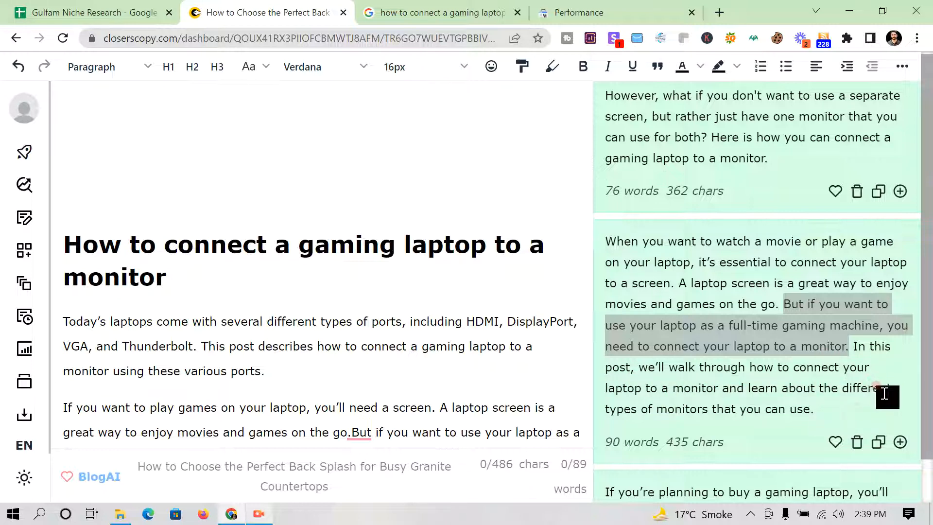
Copy the closing sentence starting "In this post, we'll walk through how to connect your laptop" from the same introduction.
{"action": "left_click", "coordinate": [815, 411]}
{"action": "left_click_drag", "start_coordinate": [755, 384], "coordinate": [856, 349]}
{"action": "right_click", "coordinate": [855, 352]}
{"action": "left_click", "coordinate": [848, 361]}
Insert the missing space before "But if you want" in the second paragraph using the Grammarly suggestion.
{"action": "scroll", "coordinate": [580, 359], "scroll_direction": "down", "scroll_amount": 1}
{"action": "mouse_move", "coordinate": [365, 381]}
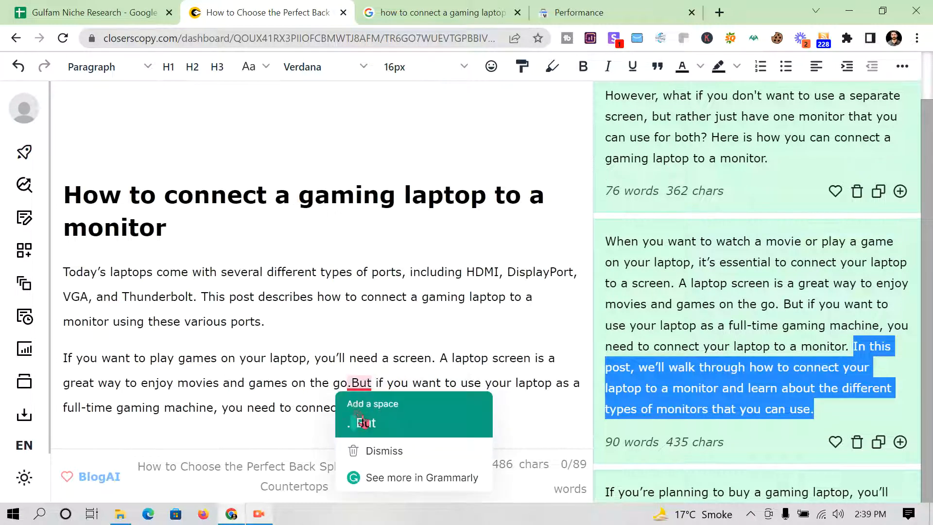
{"action": "left_click", "coordinate": [357, 406]}
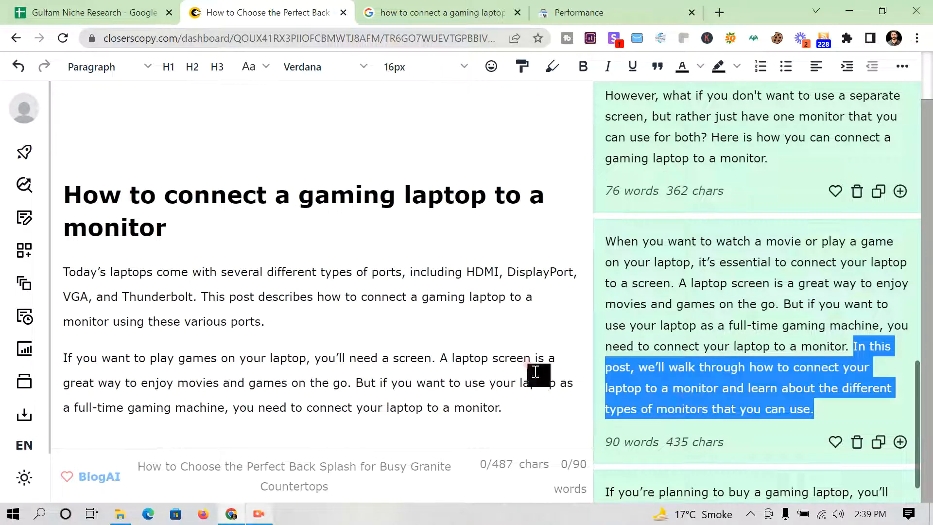
Delete the first paragraph's "This post describes" sentence and append the copied "In this post, we'll walk through" sentence to the second paragraph.
{"action": "left_click_drag", "start_coordinate": [205, 292], "coordinate": [263, 328]}
{"action": "key", "text": "BackSpace"}
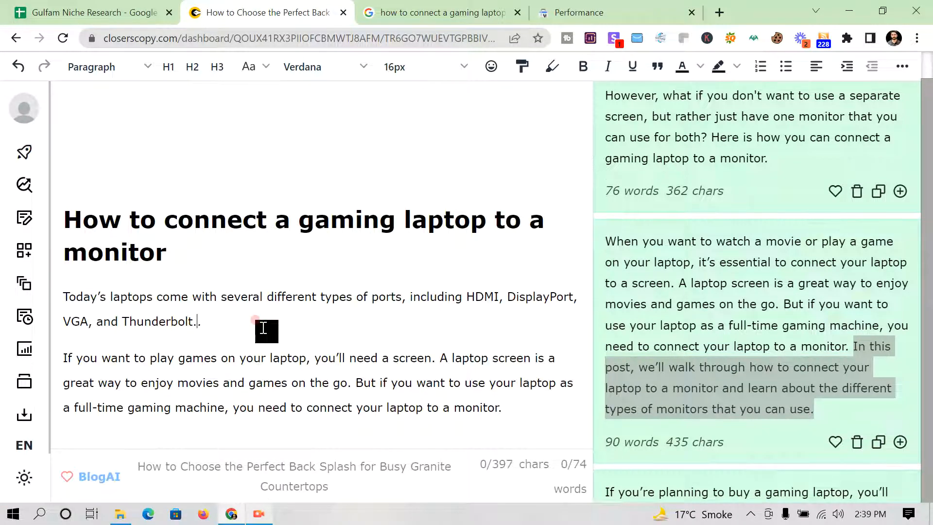
{"action": "left_click", "coordinate": [513, 406]}
{"action": "key", "text": "ctrl+v"}
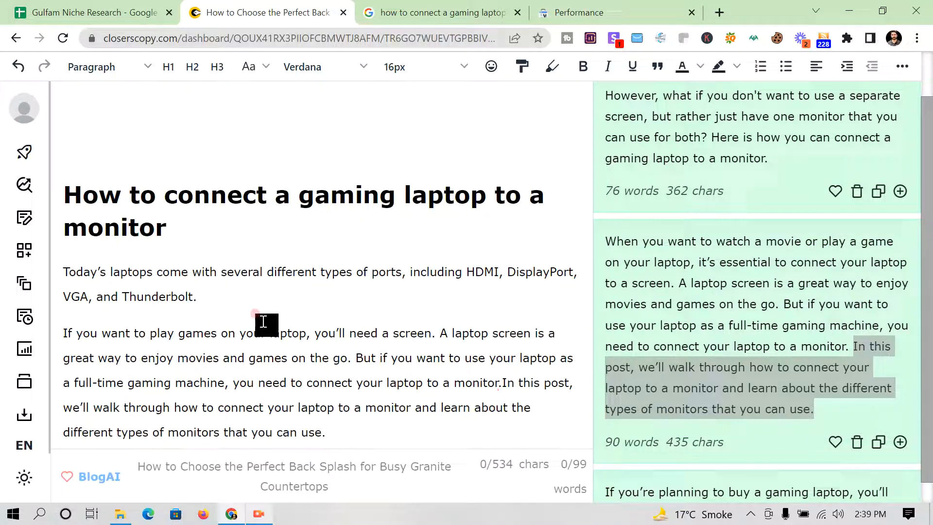
Delete the remaining "Today's laptops come with several different types of ports" paragraph below the heading.
{"action": "left_click", "coordinate": [214, 278]}
{"action": "mouse_move", "coordinate": [197, 297]}
{"action": "left_mouse_down"}
{"action": "mouse_move", "coordinate": [31, 276]}
{"action": "mouse_move", "coordinate": [84, 265]}
{"action": "left_mouse_up"}
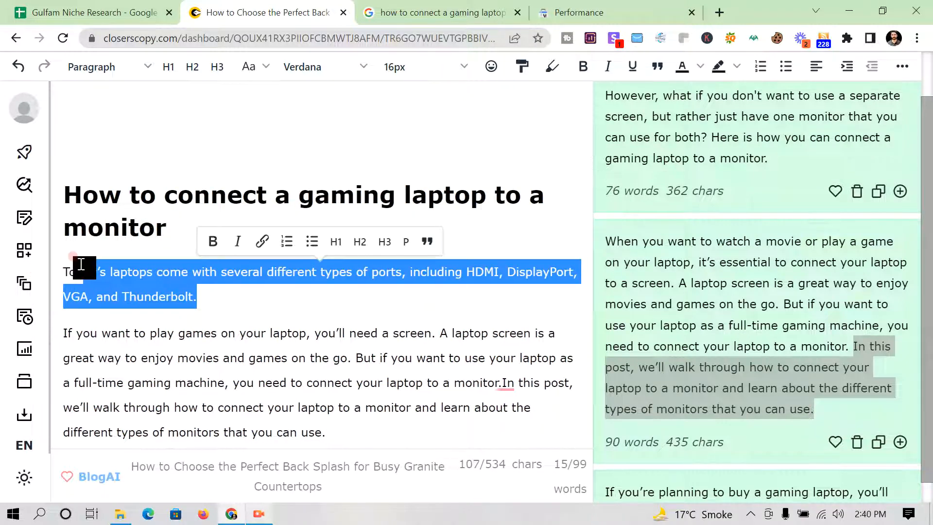
{"action": "key", "text": "BackSpace"}
{"action": "key", "text": "BackSpace"}
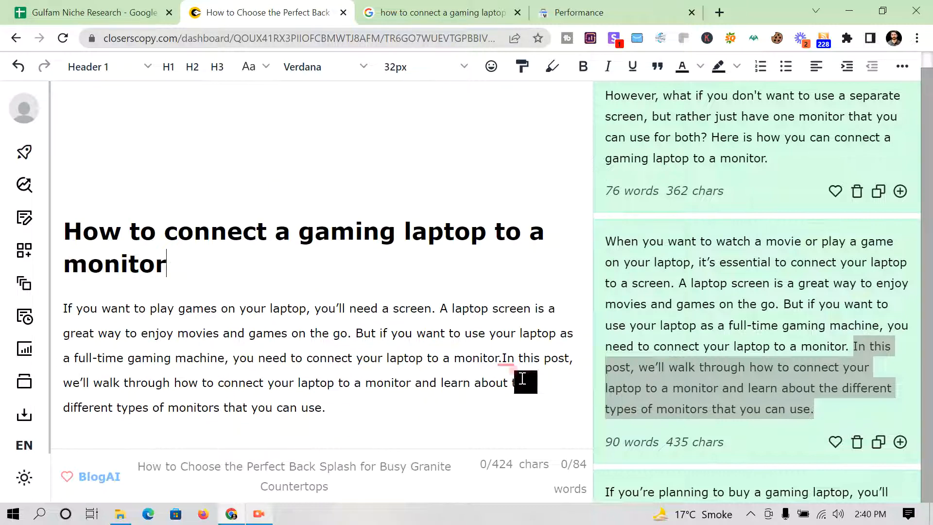
Fix the missing space before "In this post", split that sentence into its own paragraph, and add an empty line below it.
{"action": "mouse_move", "coordinate": [508, 359]}
{"action": "left_click", "coordinate": [505, 384]}
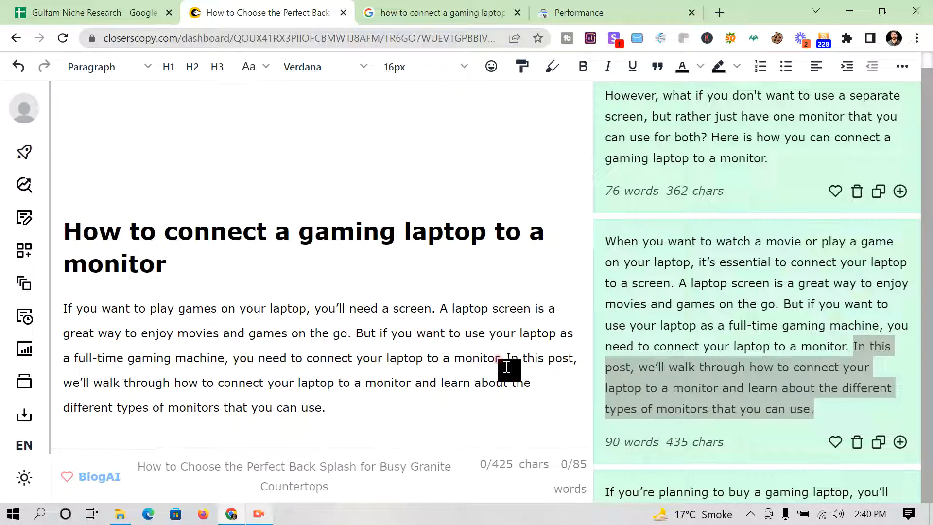
{"action": "key", "text": "Return"}
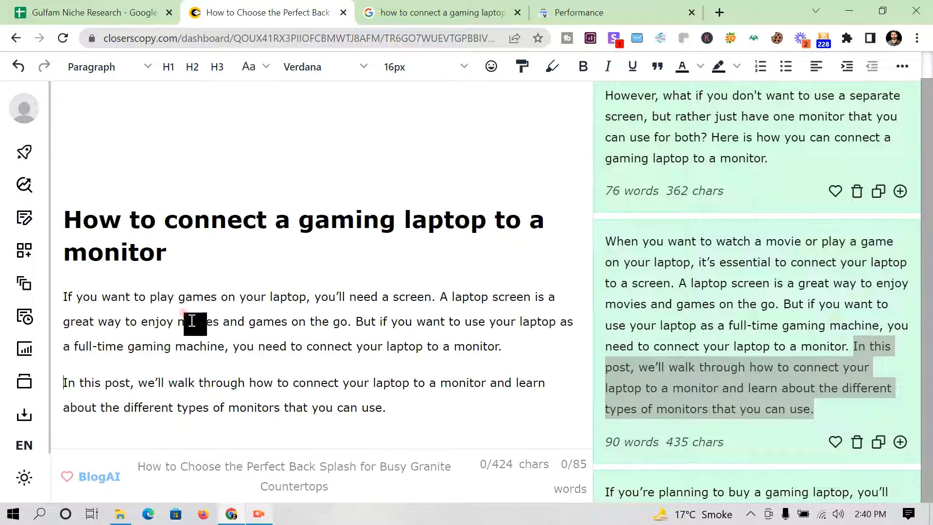
{"action": "left_click", "coordinate": [442, 406]}
{"action": "key", "text": "Return"}
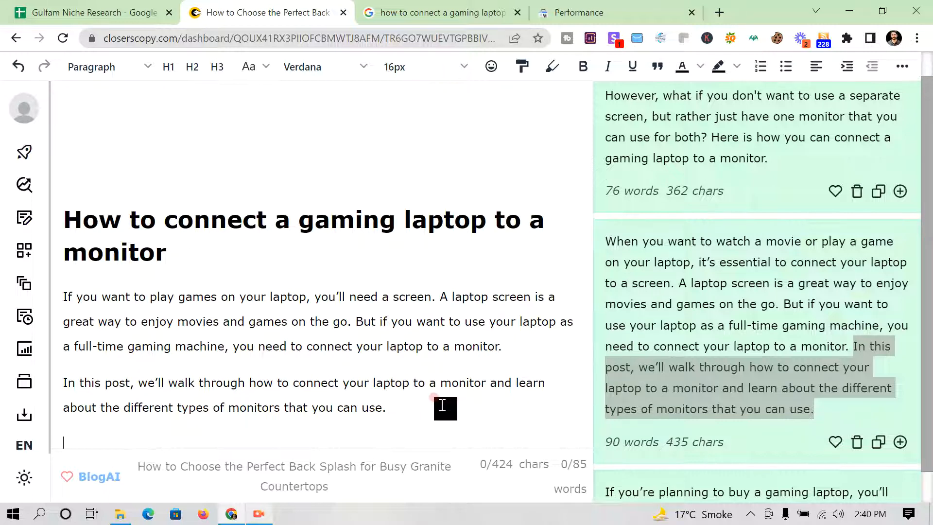
Generate outlines for "how to connect a gaming laptop to a monitor" with the Longform Outline tool.
{"action": "scroll", "coordinate": [443, 405], "scroll_direction": "down", "scroll_amount": 1}
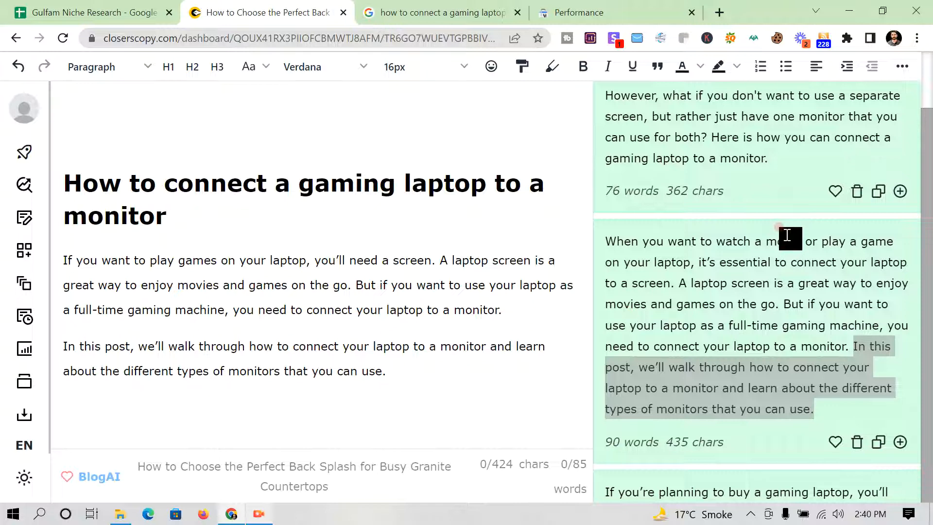
{"action": "scroll", "coordinate": [787, 235], "scroll_direction": "up", "scroll_amount": 10}
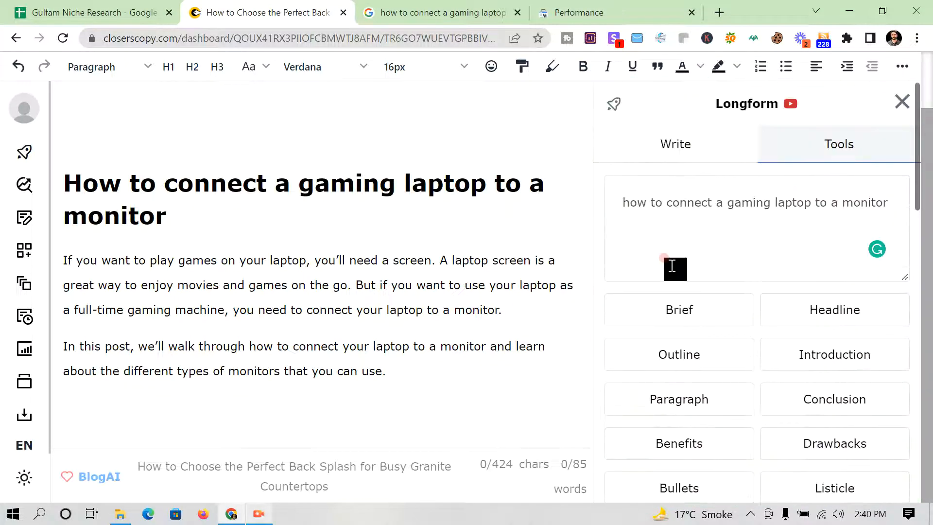
{"action": "left_click_drag", "start_coordinate": [432, 376], "coordinate": [359, 381]}
{"action": "left_click", "coordinate": [437, 383]}
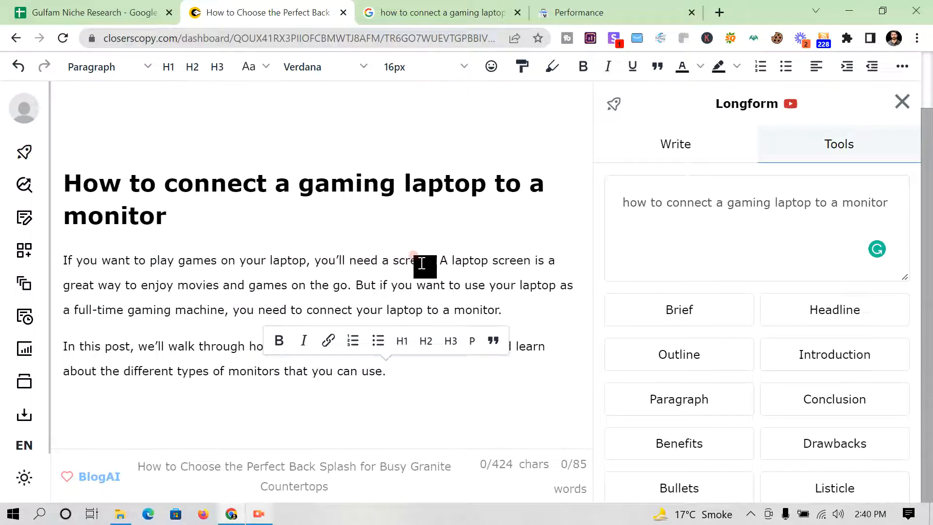
{"action": "left_click_drag", "start_coordinate": [438, 260], "coordinate": [64, 184]}
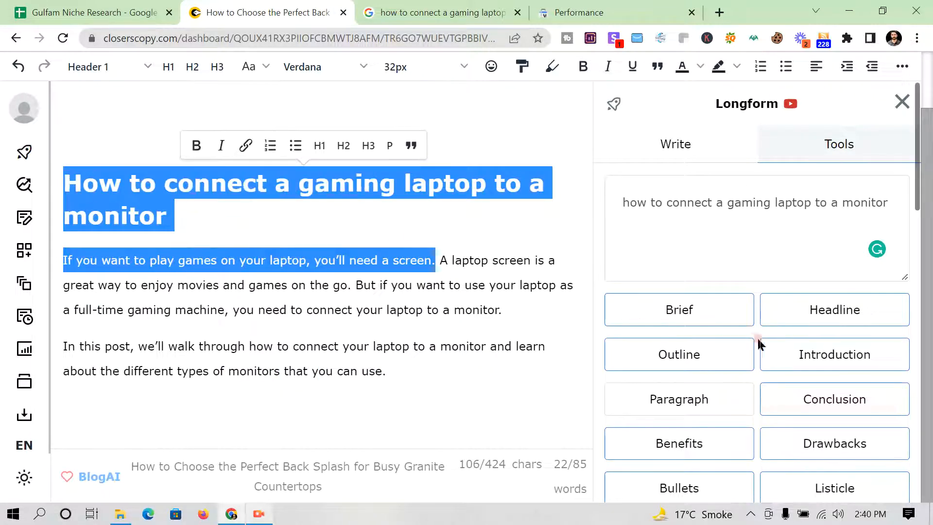
{"action": "left_click", "coordinate": [702, 358]}
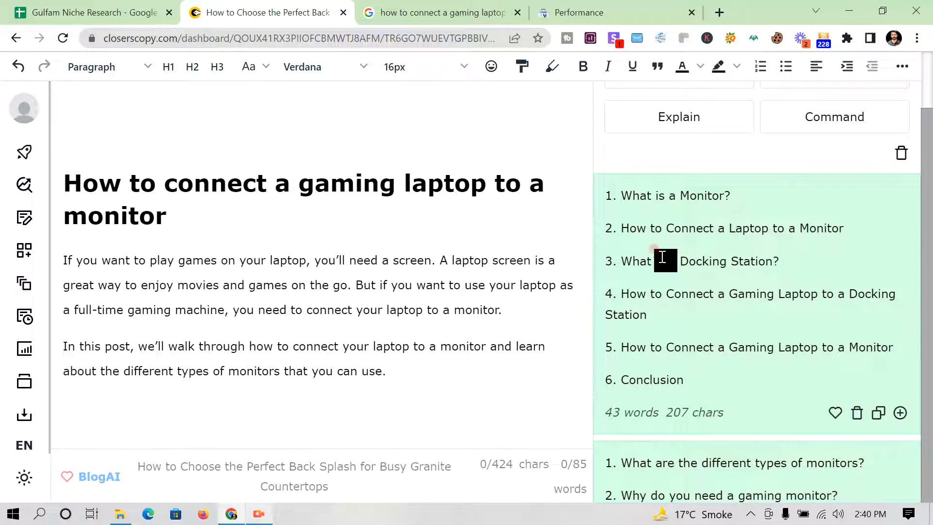
Look through the generated outlines and copy the heading "Why do you need a gaming monitor?" from the second one.
{"action": "left_click", "coordinate": [615, 224]}
{"action": "left_click_drag", "start_coordinate": [621, 229], "coordinate": [856, 239]}
{"action": "scroll", "coordinate": [719, 268], "scroll_direction": "down", "scroll_amount": 1}
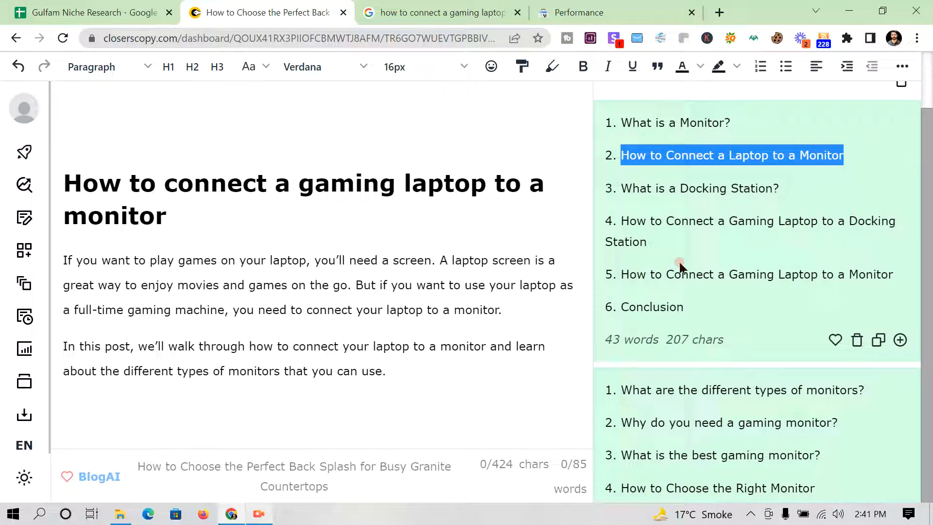
{"action": "left_click_drag", "start_coordinate": [849, 222], "coordinate": [904, 254]}
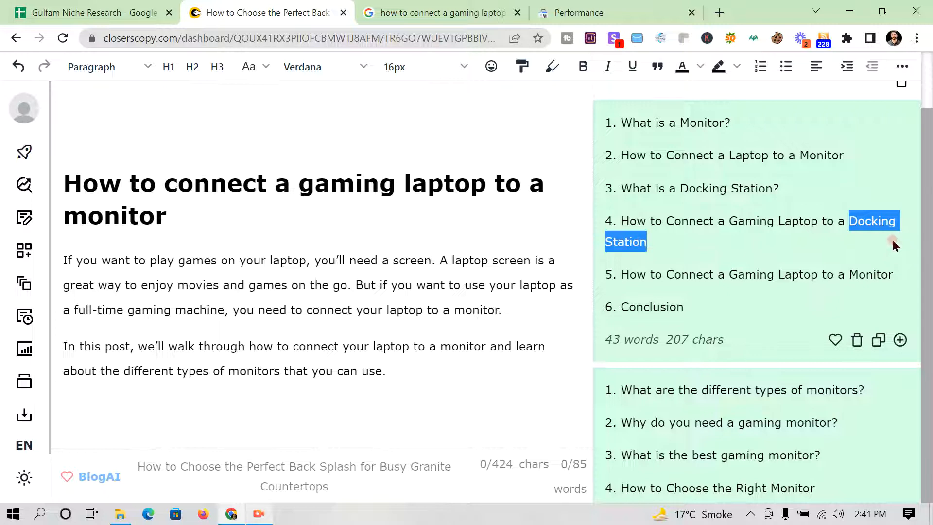
{"action": "left_click", "coordinate": [860, 222]}
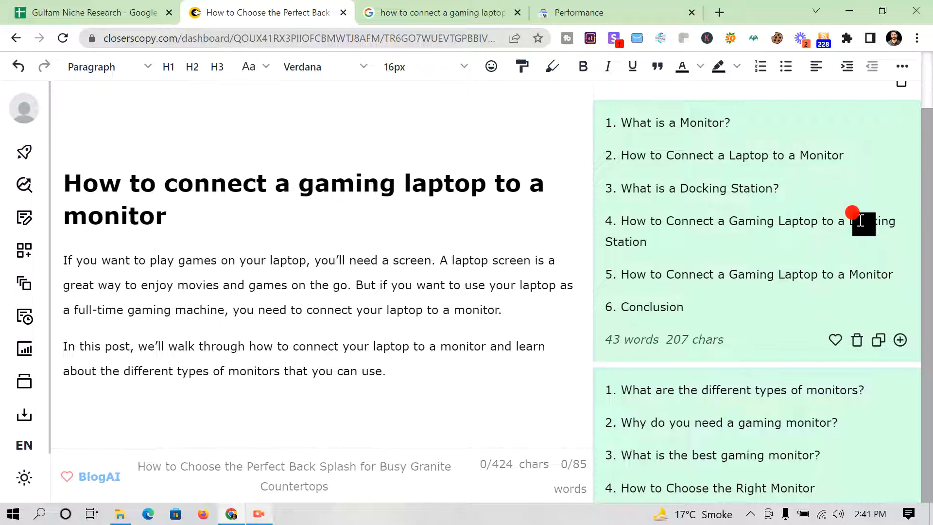
{"action": "scroll", "coordinate": [861, 221], "scroll_direction": "down", "scroll_amount": 3}
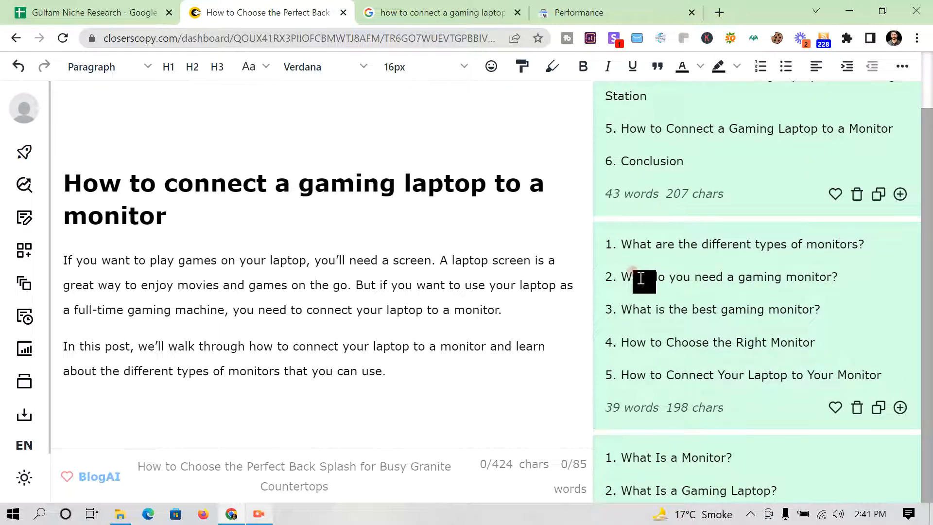
{"action": "left_click_drag", "start_coordinate": [843, 279], "coordinate": [625, 272]}
{"action": "key", "text": "ctrl+c"}
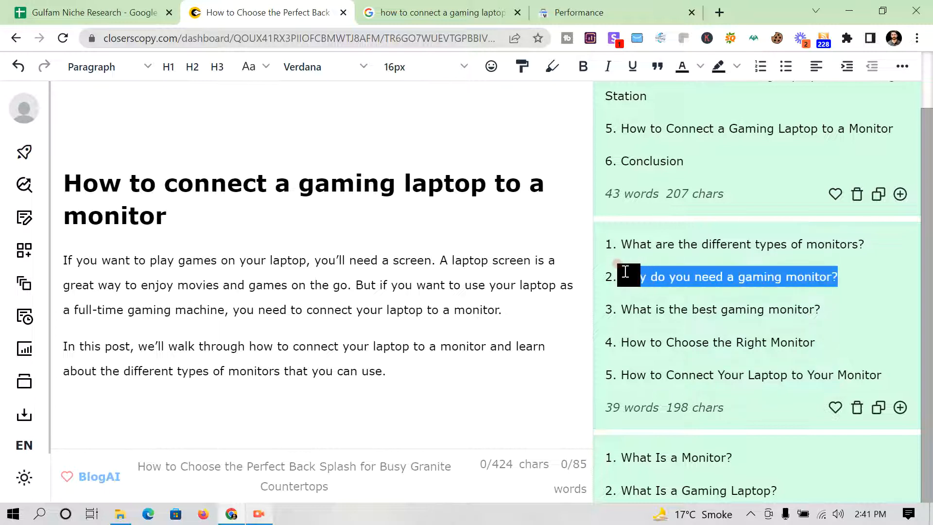
{"action": "right_click", "coordinate": [626, 273]}
{"action": "left_click", "coordinate": [593, 287]}
{"action": "left_click", "coordinate": [115, 396]}
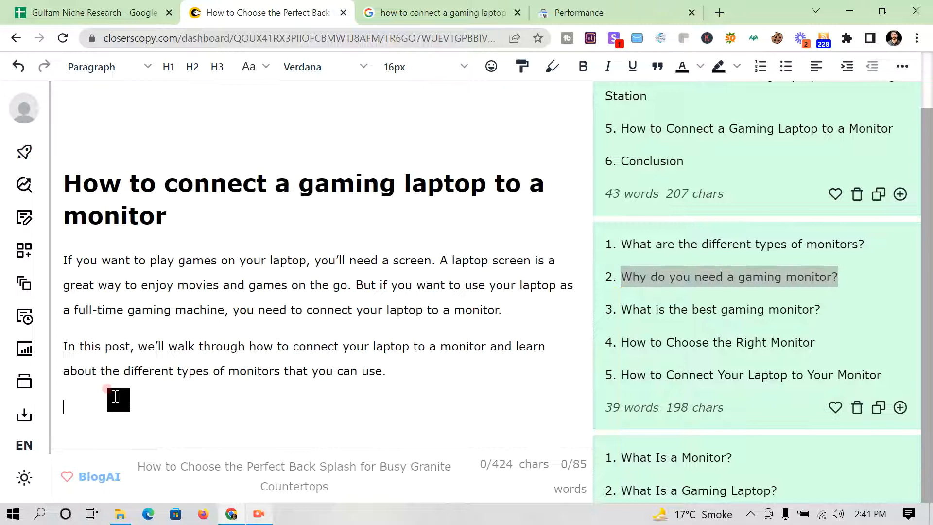
Open the RapidTables online Notepad in a new browser tab and paste the copied heading below "Select the right resolution.".
{"action": "left_click", "coordinate": [611, 11]}
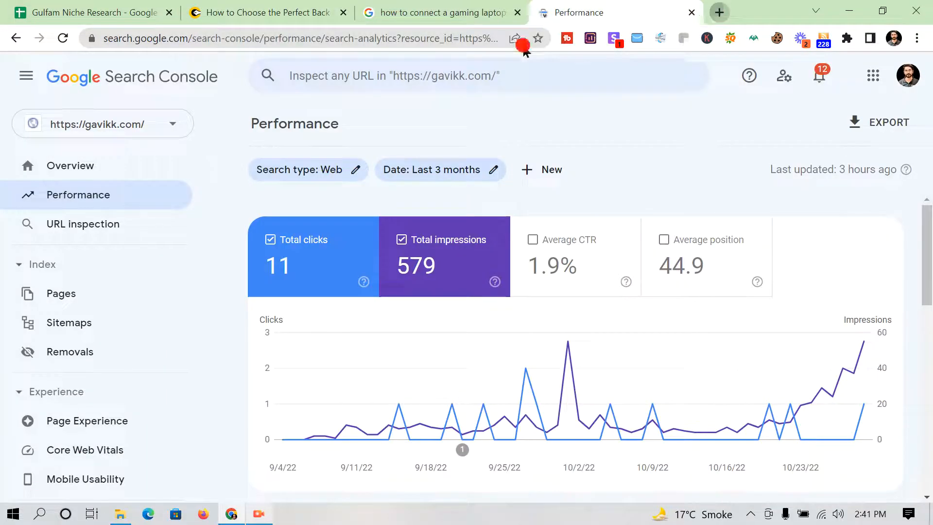
{"action": "key", "text": "ctrl+t"}
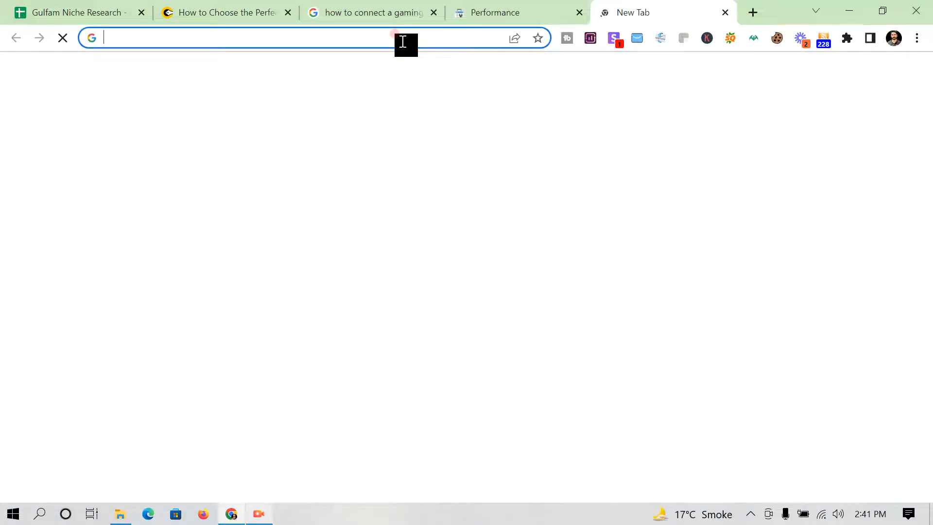
{"action": "type", "text": "notepad"}
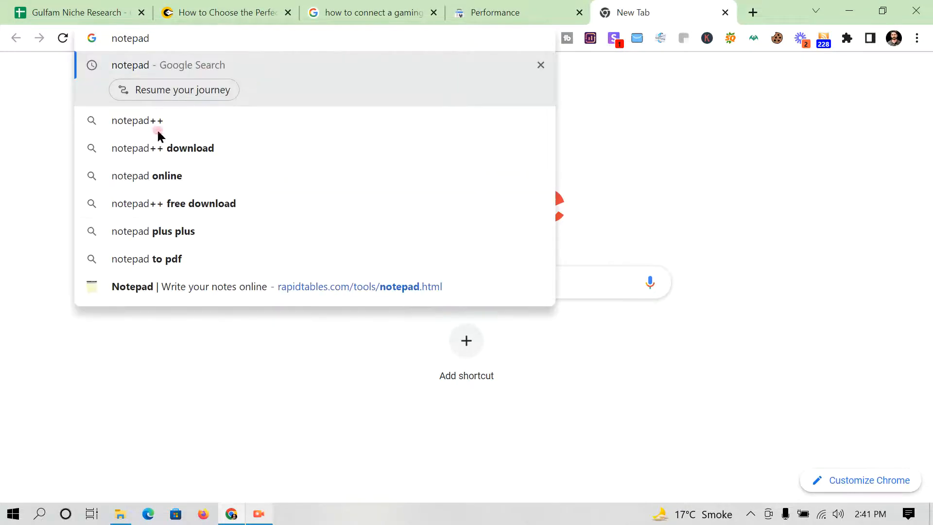
{"action": "left_click", "coordinate": [167, 285]}
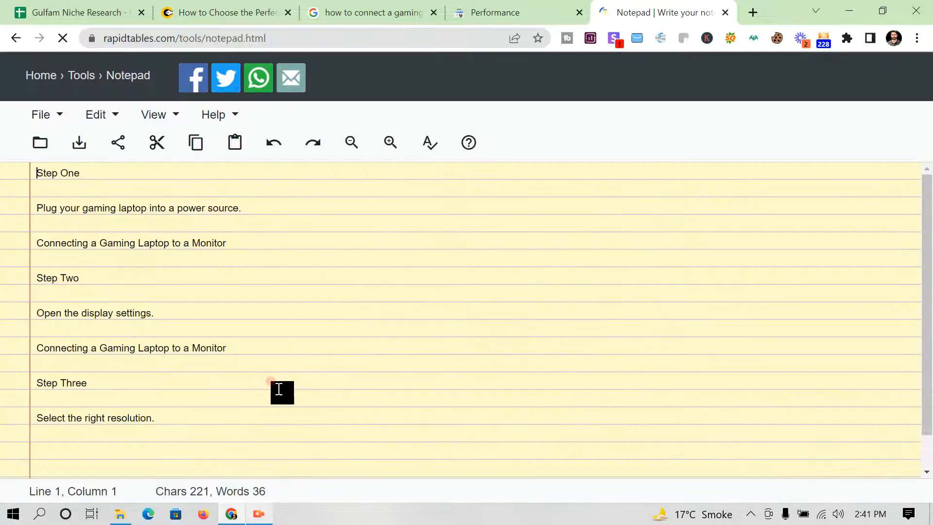
{"action": "left_click", "coordinate": [136, 436]}
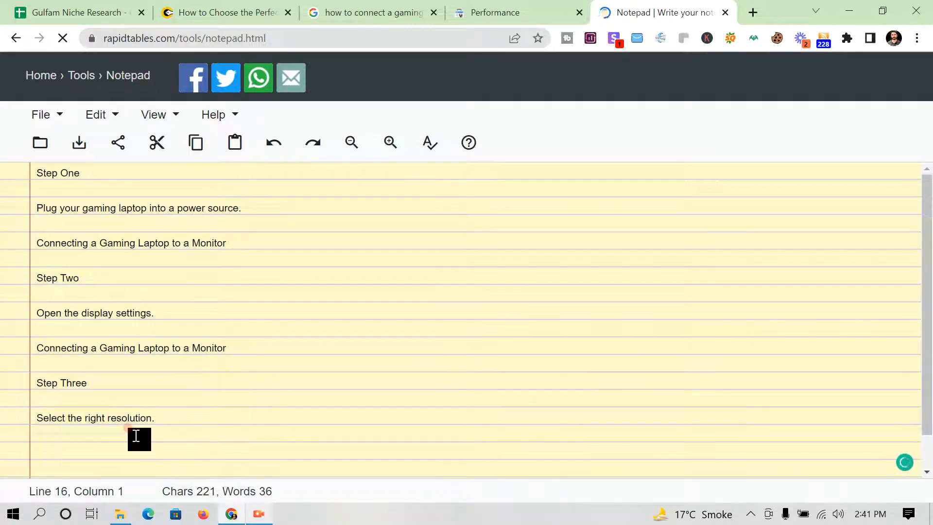
{"action": "key", "text": "ctrl+v"}
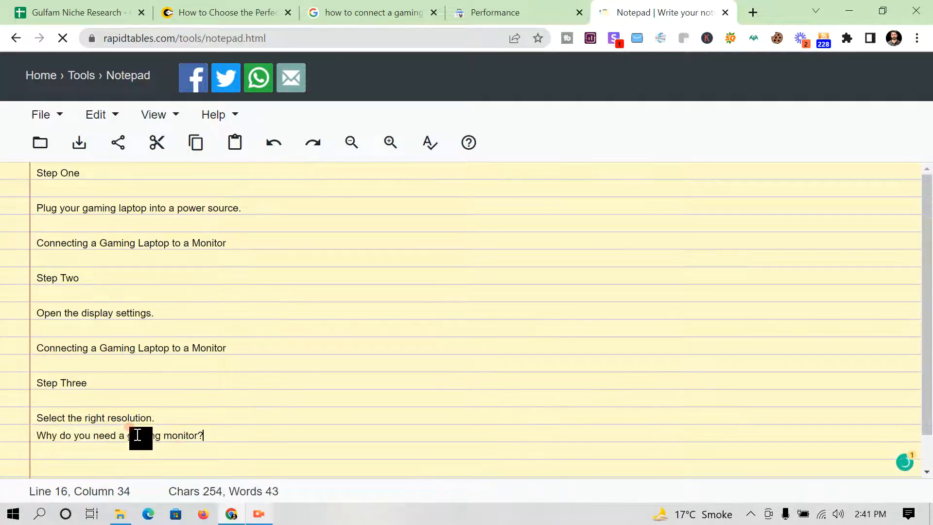
Copy the heading "What is the best gaming monitor?" from the second ClosersCopy outline onto a new line in the online Notepad.
{"action": "left_click", "coordinate": [273, 5]}
{"action": "scroll", "coordinate": [708, 317], "scroll_direction": "down", "scroll_amount": 1}
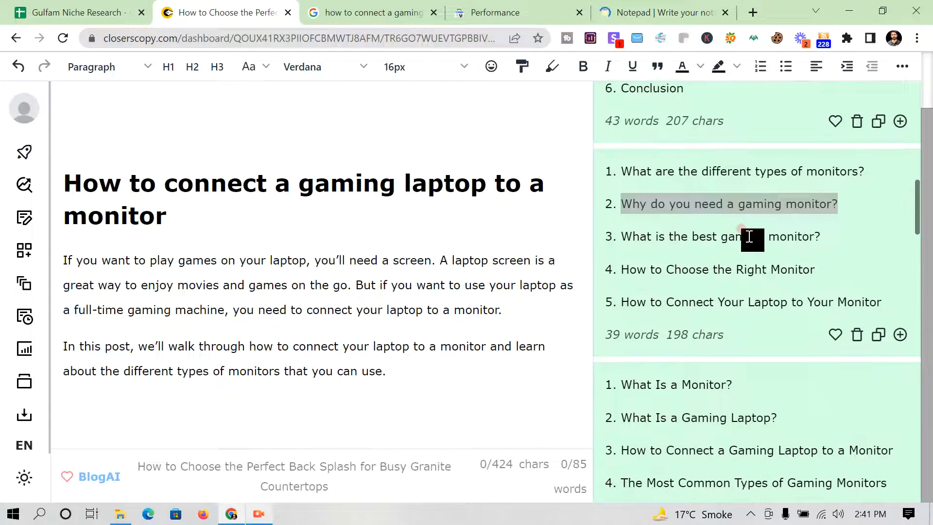
{"action": "left_click_drag", "start_coordinate": [823, 236], "coordinate": [617, 236]}
{"action": "right_click", "coordinate": [639, 237]}
{"action": "left_click", "coordinate": [670, 244]}
{"action": "left_click", "coordinate": [621, 14]}
{"action": "left_click", "coordinate": [172, 446]}
{"action": "key", "text": "ctrl+v"}
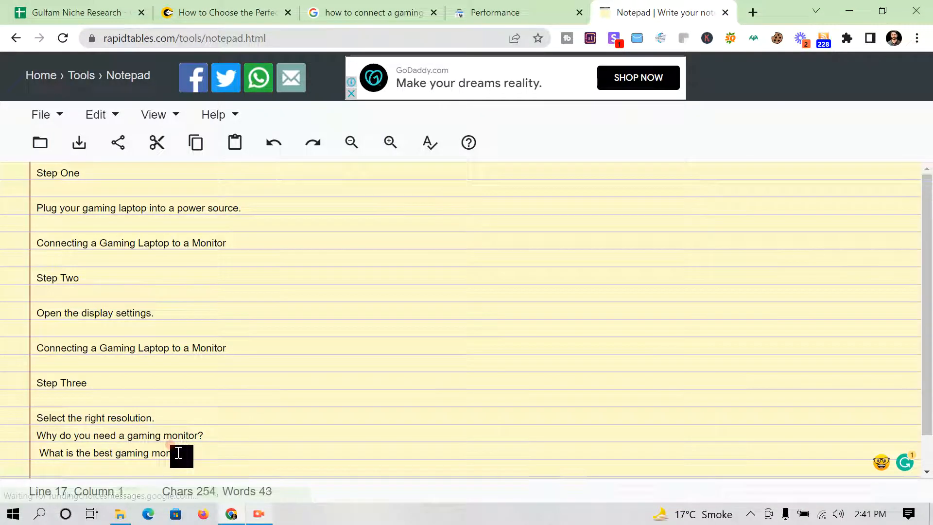
Copy "The Most Common Types of Gaming Monitors" from the third ClosersCopy outline onto a new line in the online Notepad.
{"action": "left_click", "coordinate": [231, 12]}
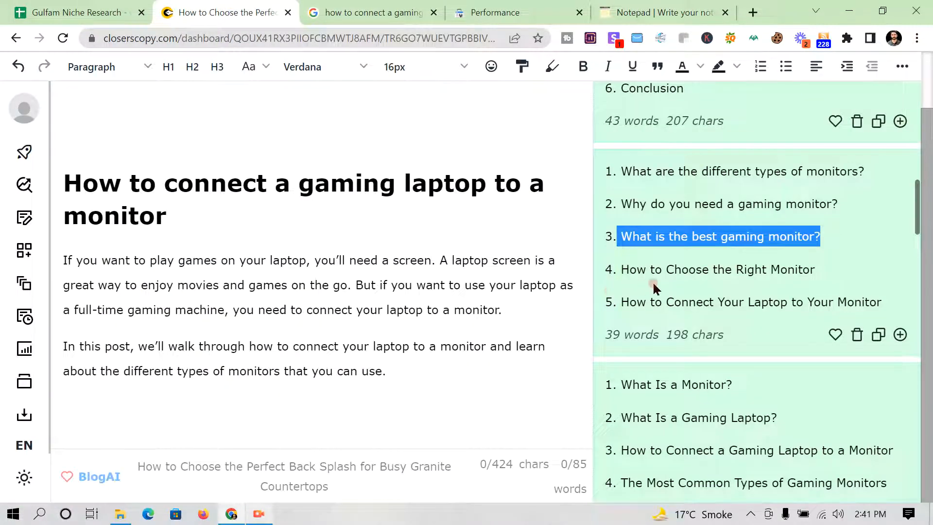
{"action": "mouse_move", "coordinate": [815, 270]}
{"action": "left_mouse_down"}
{"action": "mouse_move", "coordinate": [620, 269]}
{"action": "mouse_move", "coordinate": [812, 279]}
{"action": "left_mouse_up"}
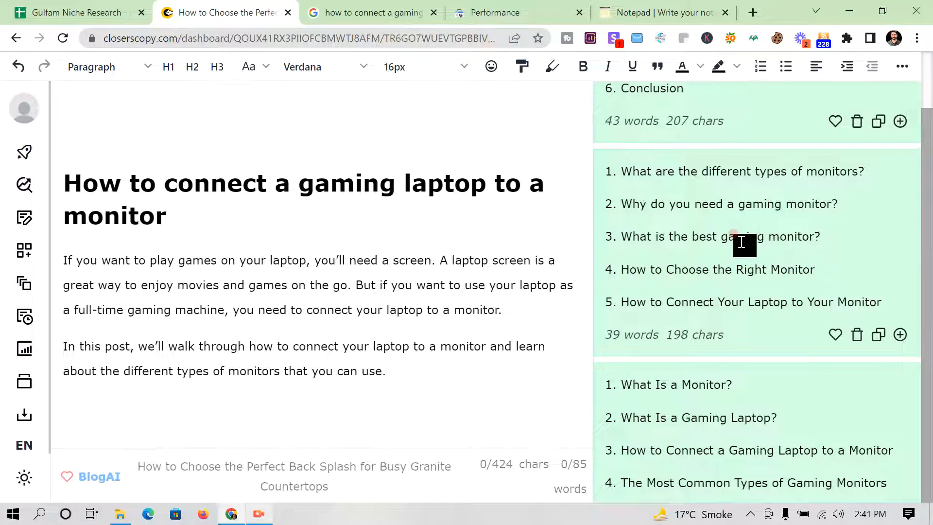
{"action": "scroll", "coordinate": [750, 308], "scroll_direction": "down", "scroll_amount": 3}
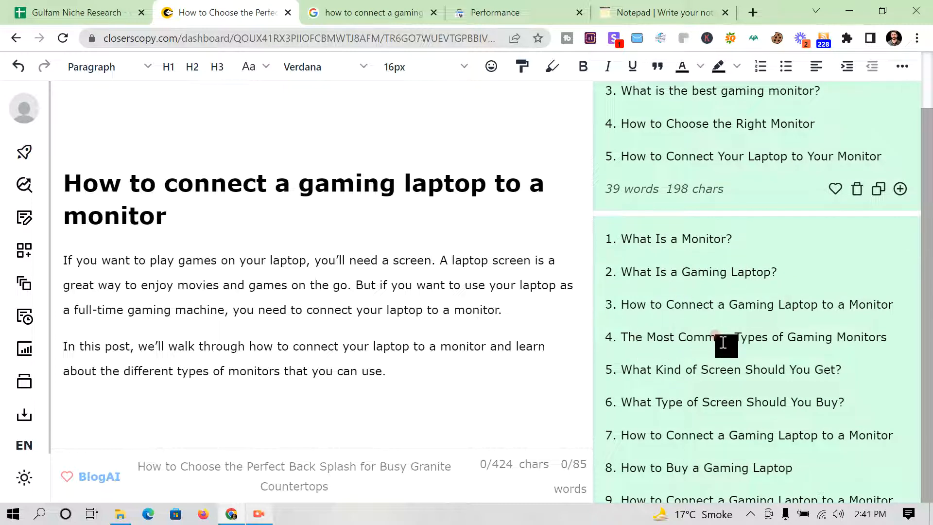
{"action": "left_click_drag", "start_coordinate": [894, 338], "coordinate": [627, 334]}
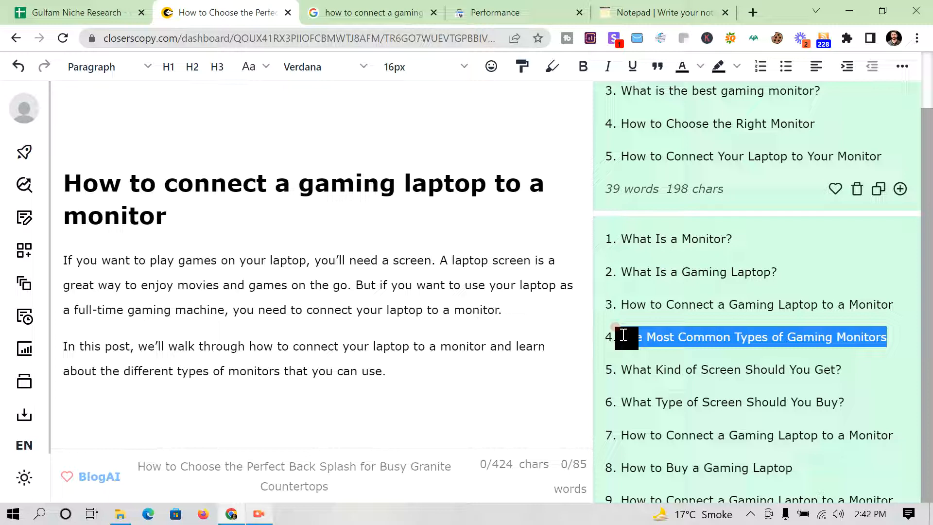
{"action": "left_click_drag", "start_coordinate": [624, 335], "coordinate": [618, 336]}
{"action": "left_click", "coordinate": [665, 13]}
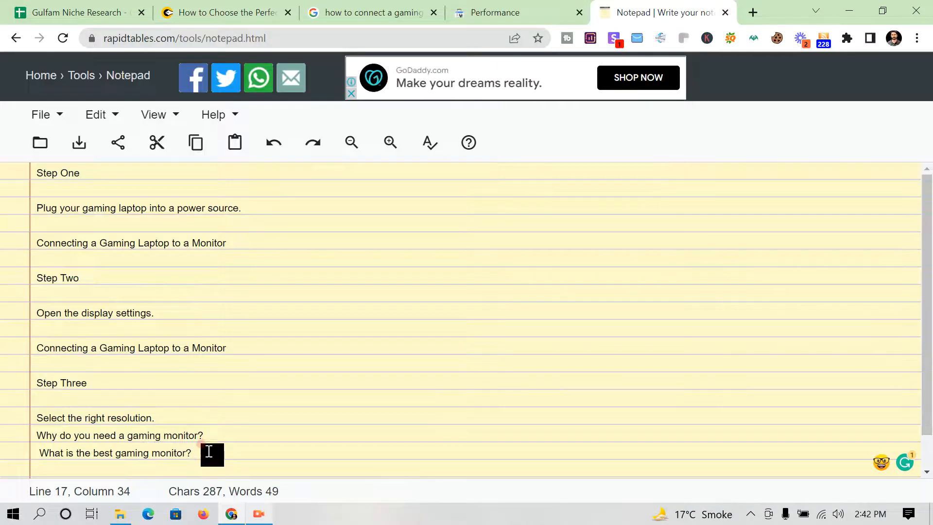
{"action": "key", "text": "Return"}
{"action": "key", "text": "ctrl+v"}
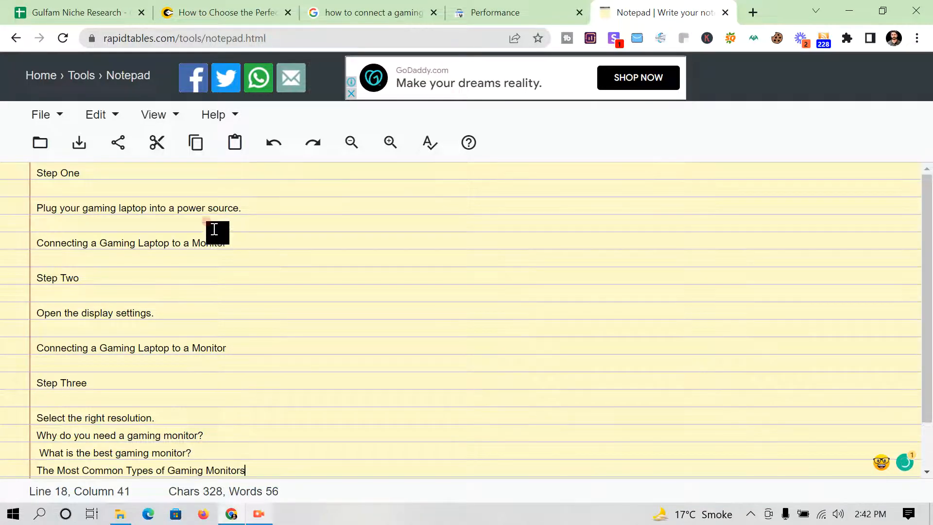
Copy "What are the different types of monitors?" from the second ClosersCopy outline onto a new line in the online Notepad.
{"action": "left_click", "coordinate": [228, 13]}
{"action": "scroll", "coordinate": [693, 288], "scroll_direction": "down", "scroll_amount": 1}
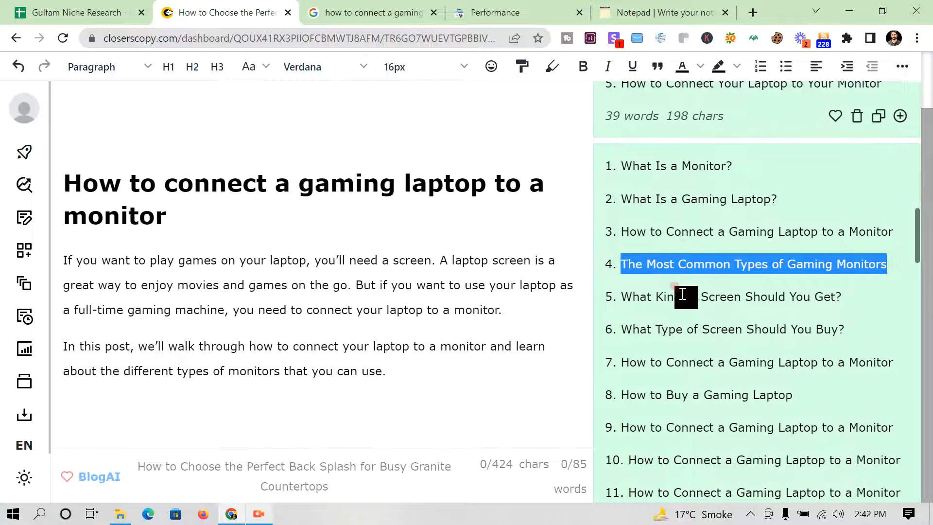
{"action": "scroll", "coordinate": [713, 338], "scroll_direction": "down", "scroll_amount": 6}
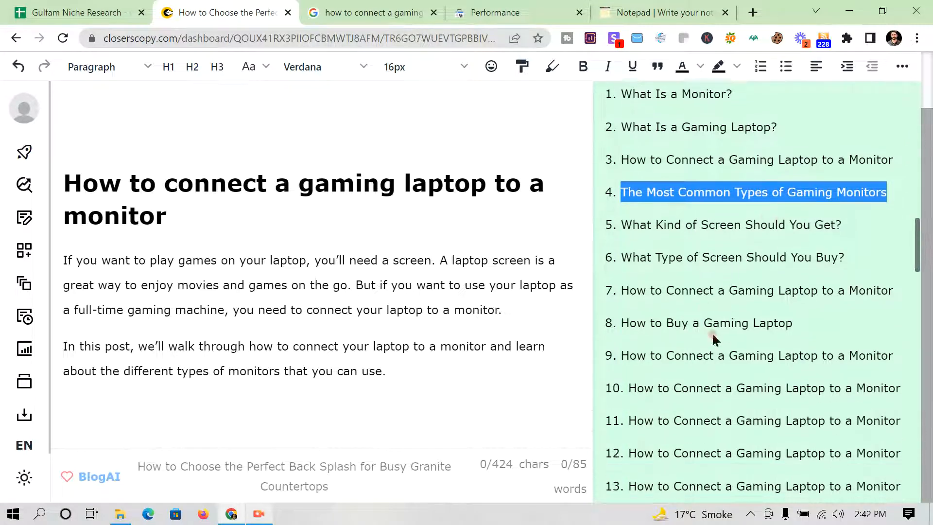
{"action": "scroll", "coordinate": [712, 337], "scroll_direction": "down", "scroll_amount": 8}
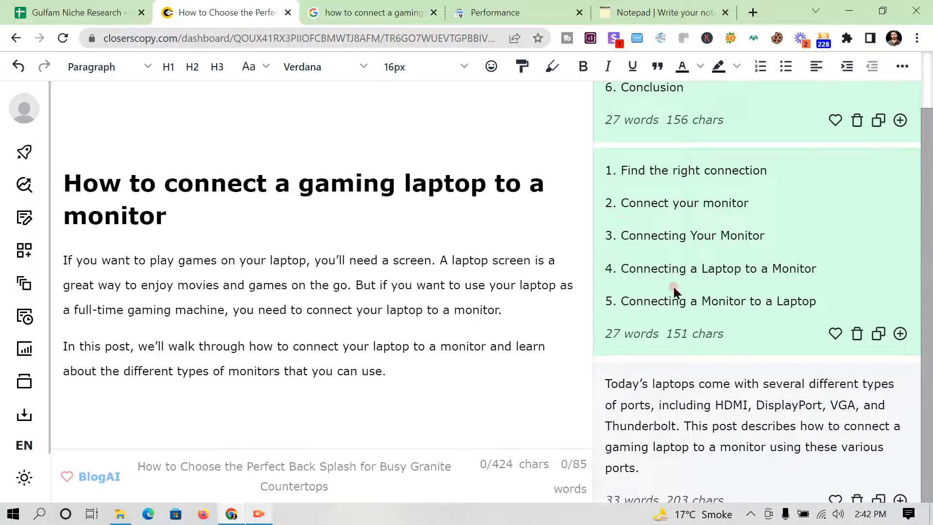
{"action": "scroll", "coordinate": [692, 290], "scroll_direction": "up", "scroll_amount": 15}
{"action": "scroll", "coordinate": [694, 292], "scroll_direction": "down", "scroll_amount": 6}
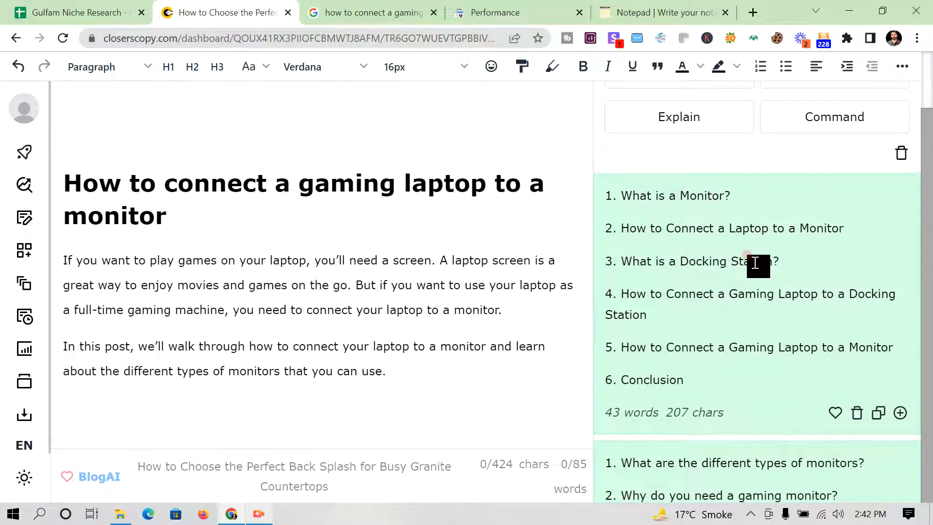
{"action": "scroll", "coordinate": [756, 263], "scroll_direction": "down", "scroll_amount": 4}
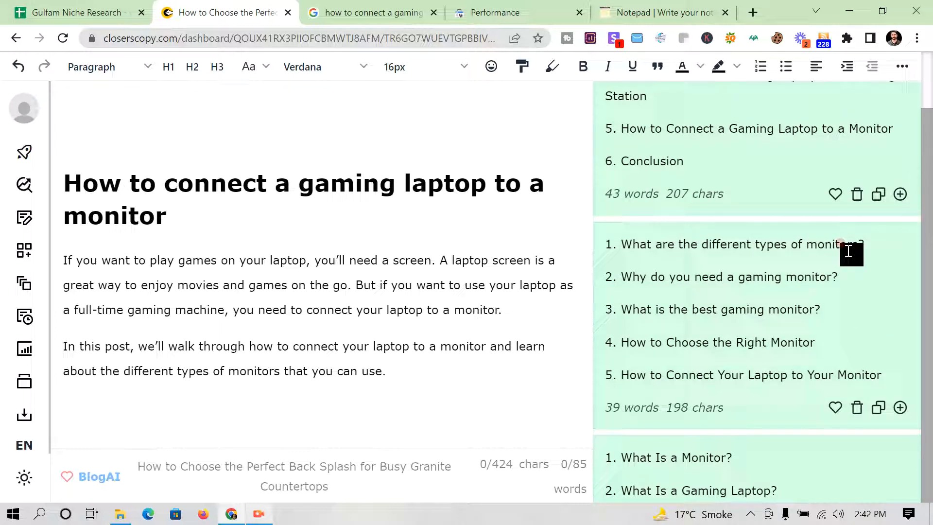
{"action": "left_click_drag", "start_coordinate": [873, 249], "coordinate": [627, 242]}
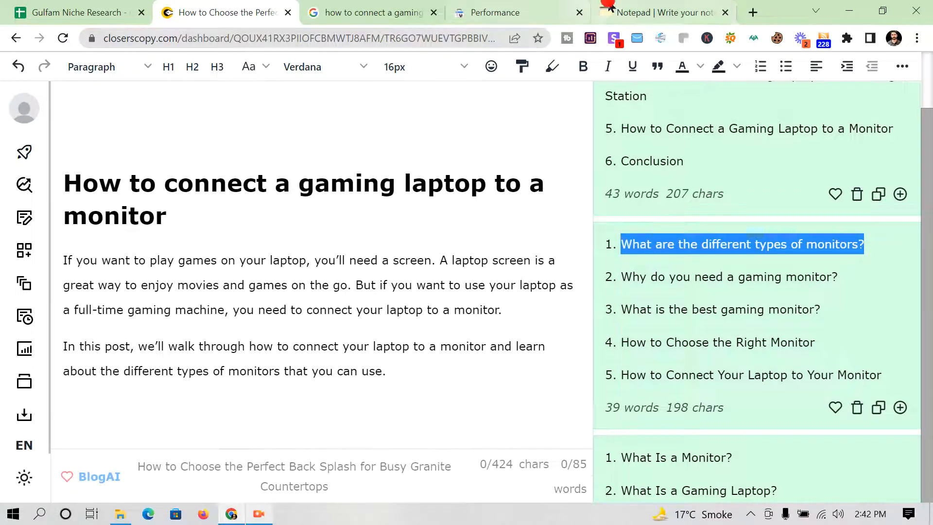
{"action": "left_click", "coordinate": [661, 12]}
{"action": "key", "text": "Return"}
{"action": "key", "text": "ctrl+v"}
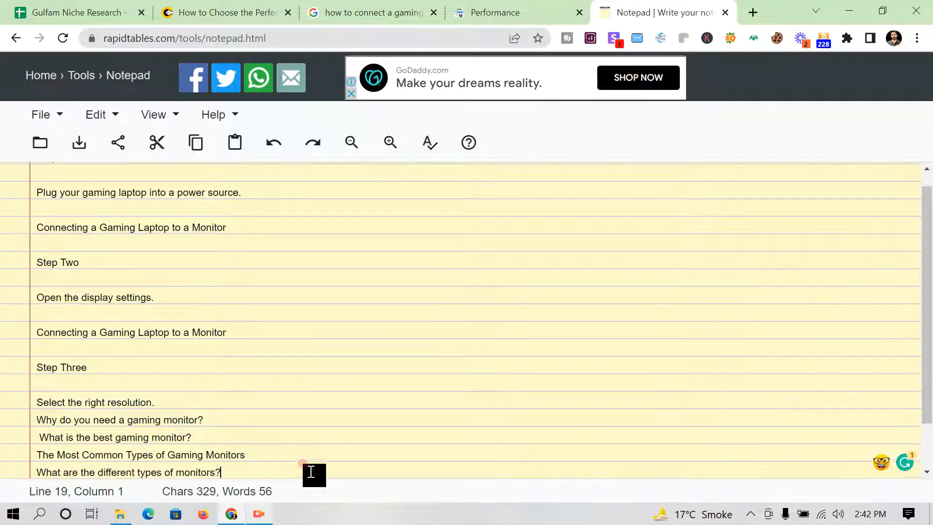
{"action": "scroll", "coordinate": [340, 369], "scroll_direction": "down", "scroll_amount": 1}
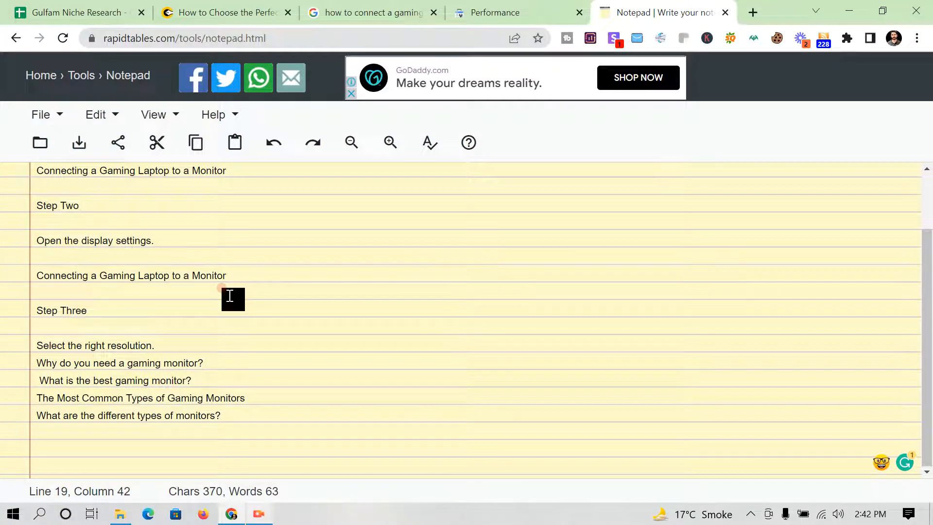
Switch to the Google results for "how to connect a gaming laptop to a monitor" and return to the first results page.
{"action": "left_click", "coordinate": [346, 10]}
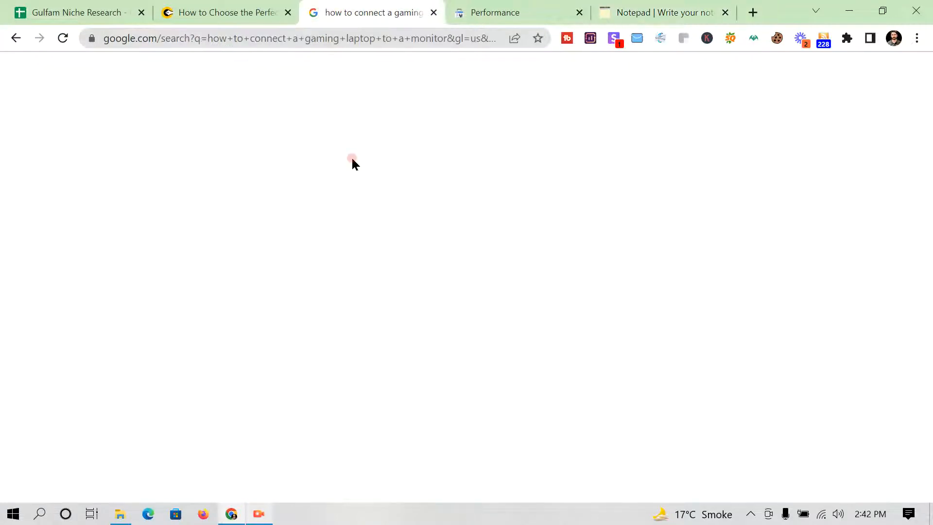
{"action": "scroll", "coordinate": [328, 255], "scroll_direction": "up", "scroll_amount": 7}
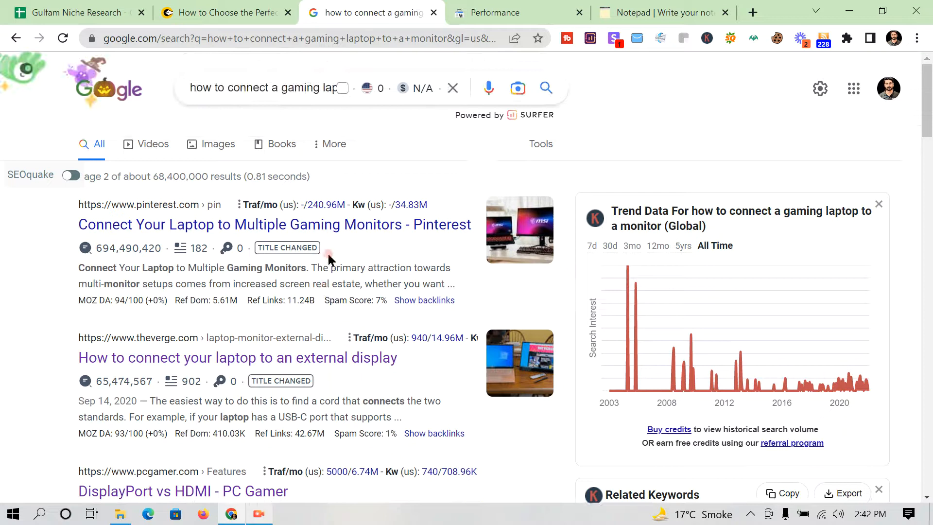
{"action": "scroll", "coordinate": [257, 279], "scroll_direction": "down", "scroll_amount": 10}
{"action": "scroll", "coordinate": [256, 286], "scroll_direction": "down", "scroll_amount": 8}
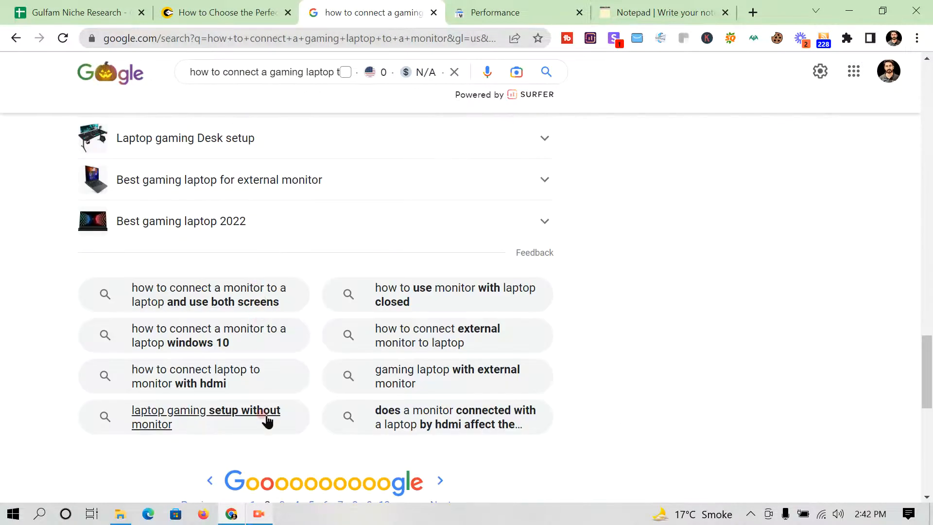
{"action": "scroll", "coordinate": [265, 411], "scroll_direction": "down", "scroll_amount": 3}
{"action": "left_click", "coordinate": [252, 360]}
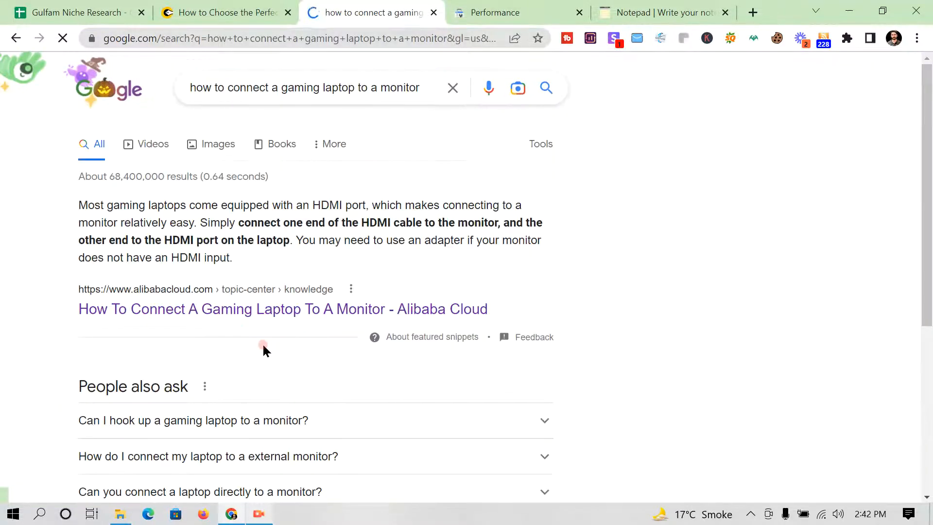
Open the Alibaba Cloud article "How To Connect A Gaming Laptop To A Monitor" in a new tab, check its headings and close it.
{"action": "scroll", "coordinate": [247, 336], "scroll_direction": "down", "scroll_amount": 3}
{"action": "scroll", "coordinate": [247, 343], "scroll_direction": "up", "scroll_amount": 2}
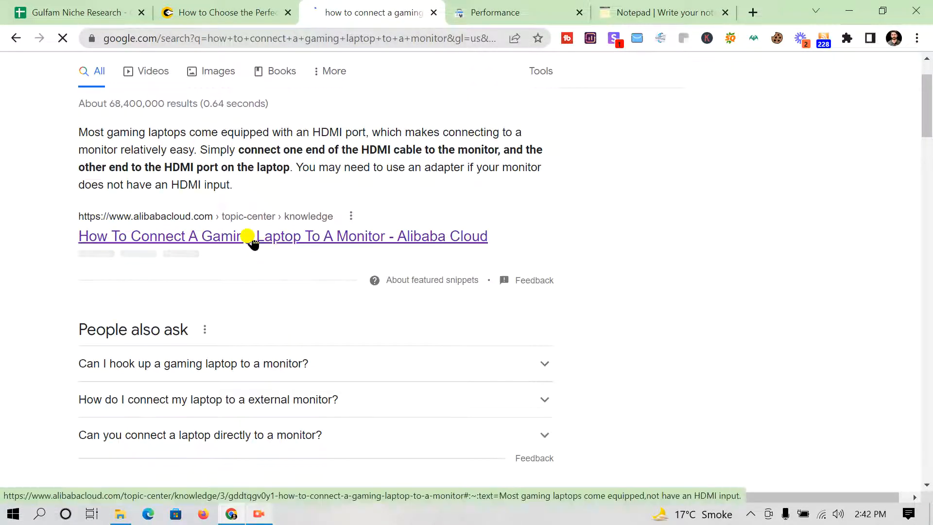
{"action": "middle_click", "coordinate": [257, 241]}
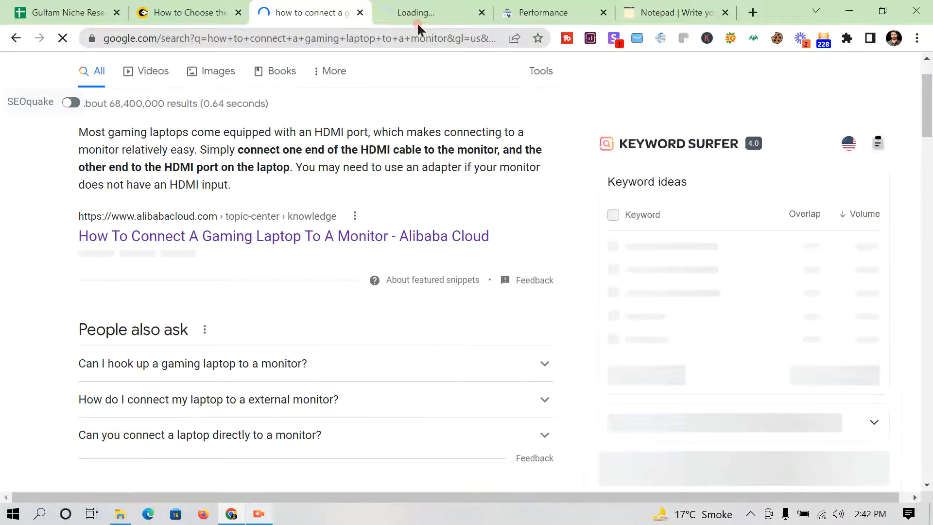
{"action": "left_click", "coordinate": [418, 25]}
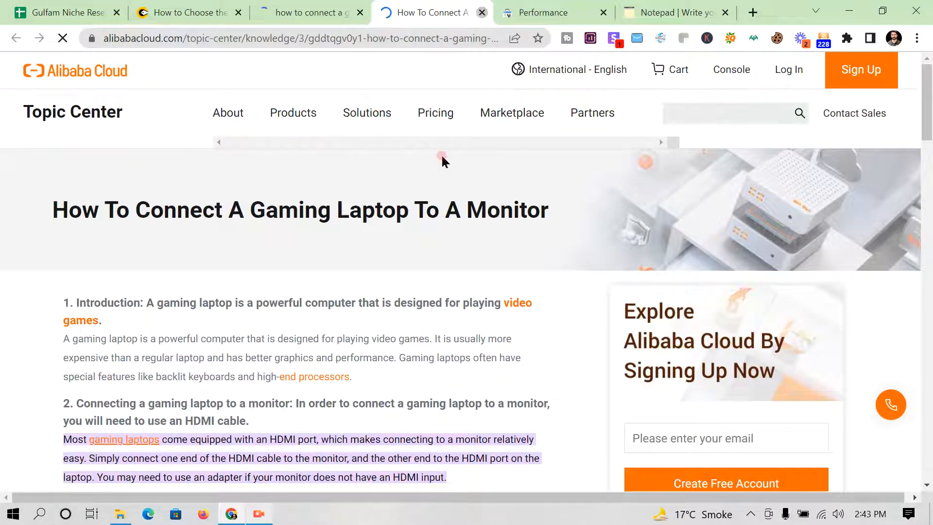
{"action": "key", "text": "ctrl+w"}
Open the jarrods.tech result about monitors and refresh rate in a new tab, look through it for usable headings and close it.
{"action": "scroll", "coordinate": [381, 196], "scroll_direction": "down", "scroll_amount": 17}
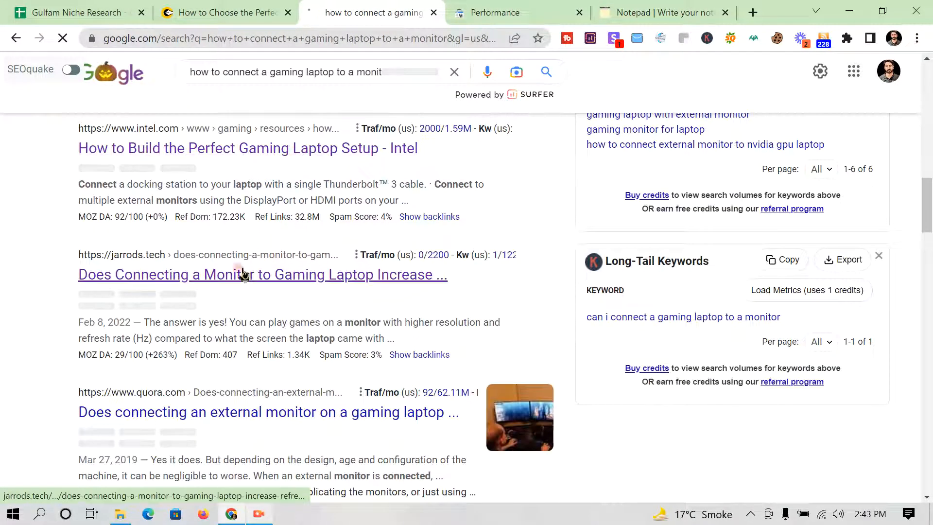
{"action": "left_click", "coordinate": [280, 288]}
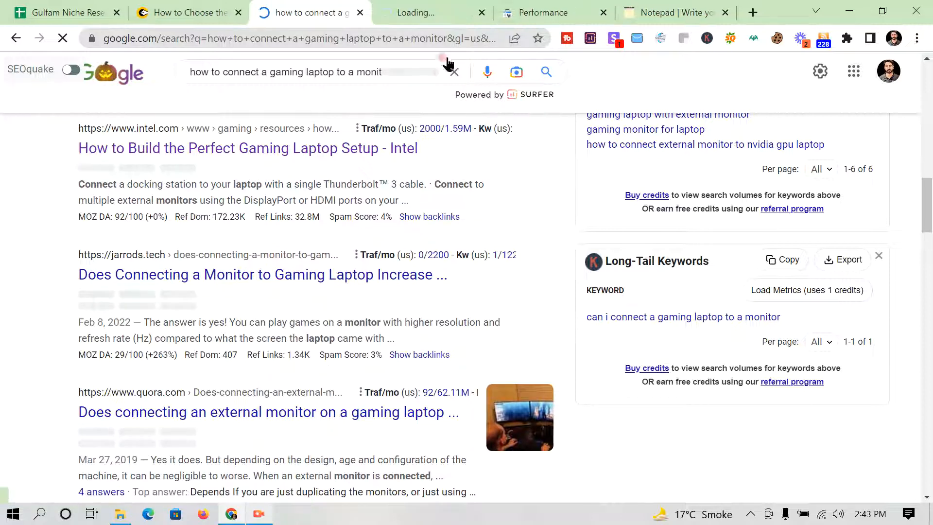
{"action": "left_click", "coordinate": [443, 6]}
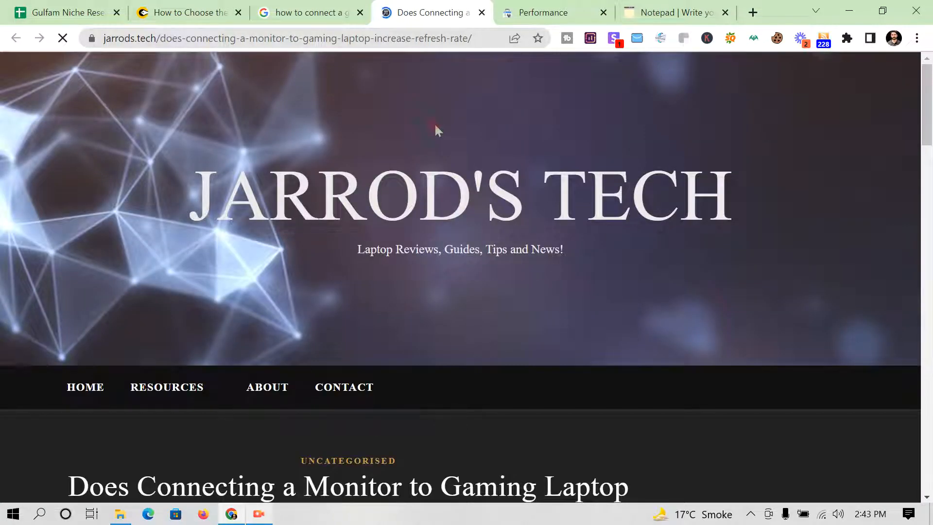
{"action": "scroll", "coordinate": [435, 127], "scroll_direction": "down", "scroll_amount": 10}
{"action": "scroll", "coordinate": [435, 127], "scroll_direction": "down", "scroll_amount": 10}
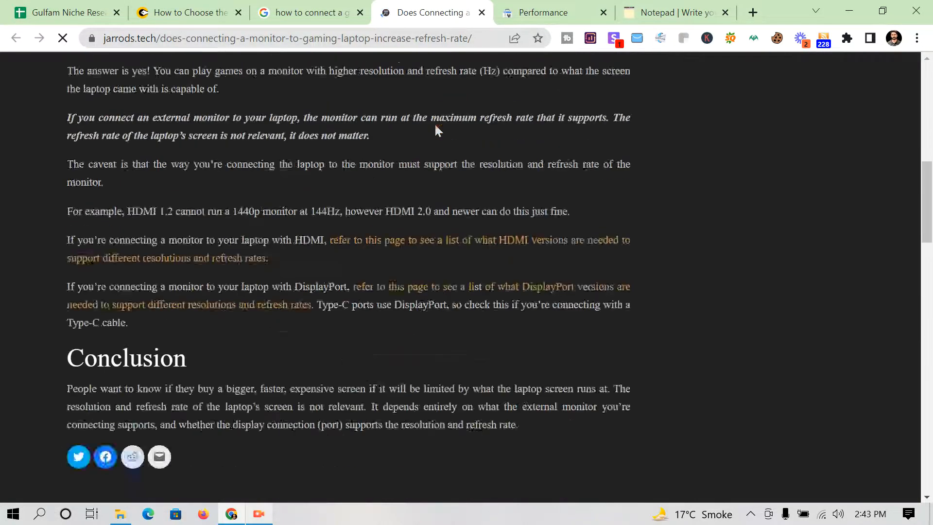
{"action": "scroll", "coordinate": [435, 128], "scroll_direction": "down", "scroll_amount": 10}
{"action": "scroll", "coordinate": [435, 128], "scroll_direction": "up", "scroll_amount": 15}
{"action": "scroll", "coordinate": [434, 127], "scroll_direction": "up", "scroll_amount": 15}
{"action": "scroll", "coordinate": [435, 127], "scroll_direction": "down", "scroll_amount": 4}
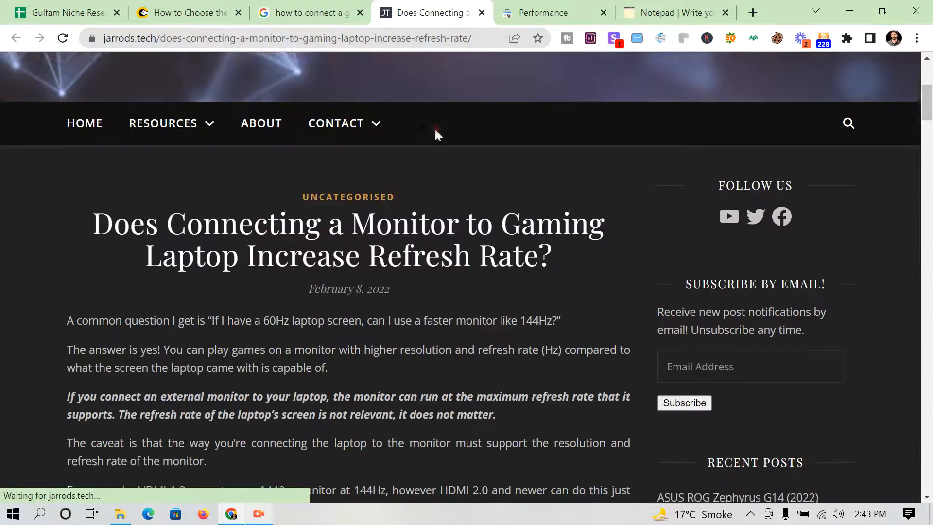
{"action": "left_click", "coordinate": [482, 12]}
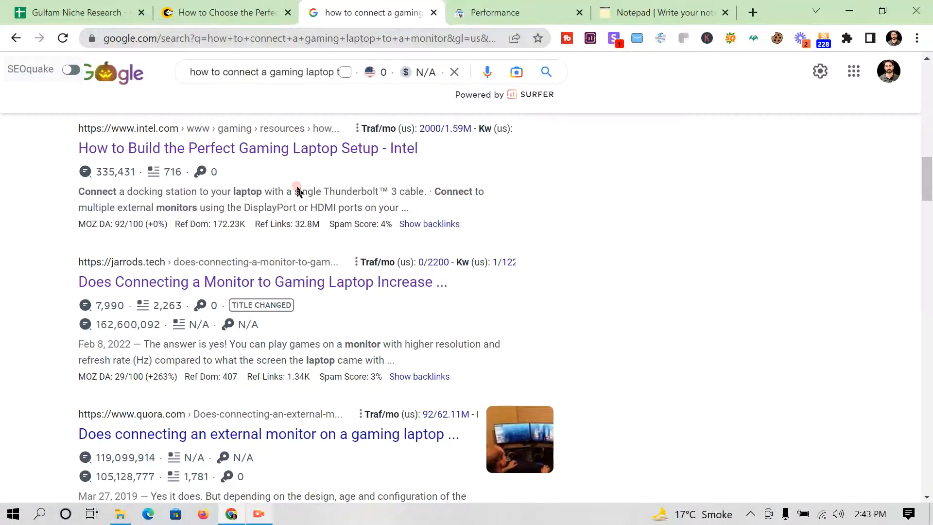
Open the Intel gaming laptop setup result and the MSI "Connect Your Laptop to Multiple Gaming Monitors" result in new tabs.
{"action": "right_click", "coordinate": [300, 151]}
{"action": "left_click", "coordinate": [302, 155]}
{"action": "scroll", "coordinate": [302, 153], "scroll_direction": "down", "scroll_amount": 10}
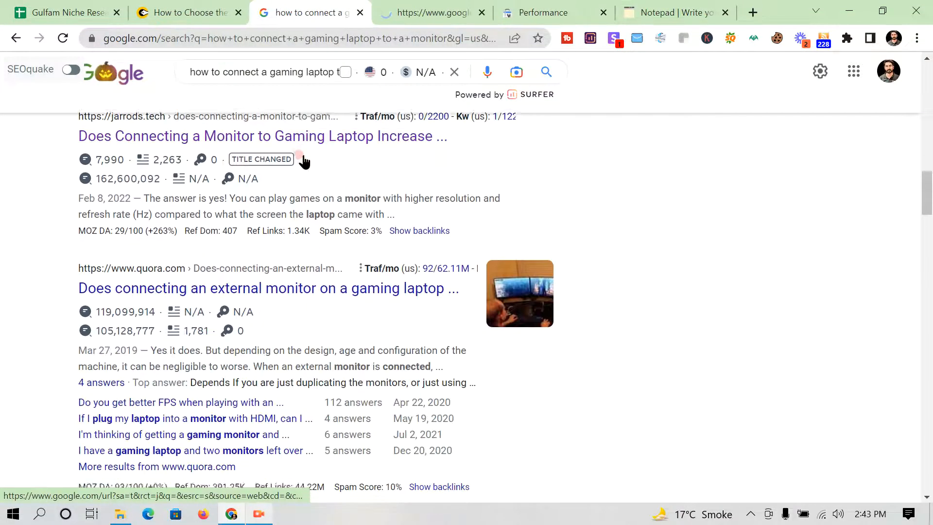
{"action": "scroll", "coordinate": [303, 158], "scroll_direction": "down", "scroll_amount": 3}
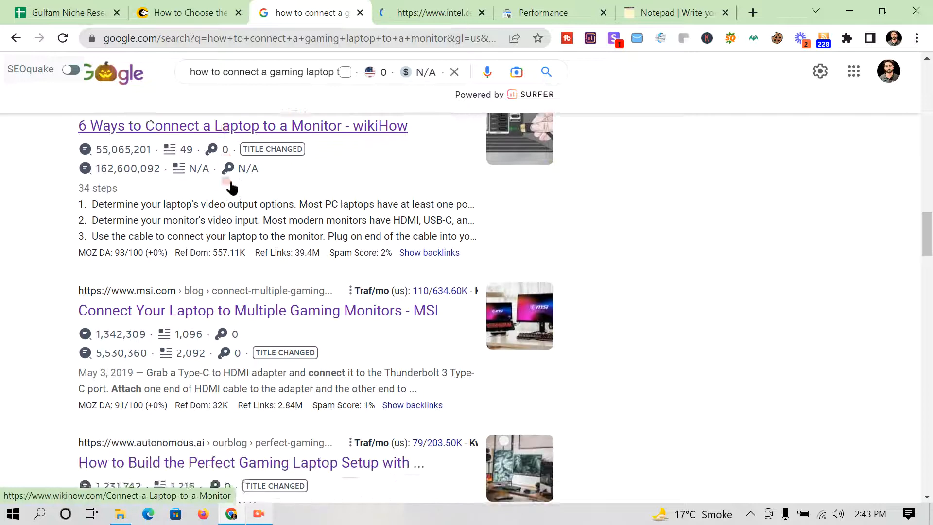
{"action": "right_click", "coordinate": [220, 223]}
{"action": "left_click", "coordinate": [226, 234]}
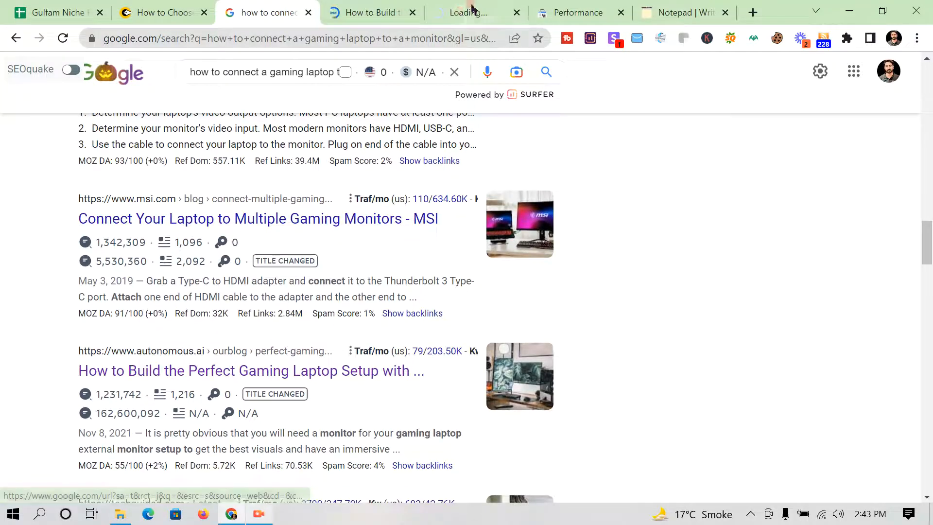
{"action": "left_click", "coordinate": [459, 12]}
Look through the Intel gaming laptop setup article for usable headings and close it.
{"action": "left_click", "coordinate": [367, 7]}
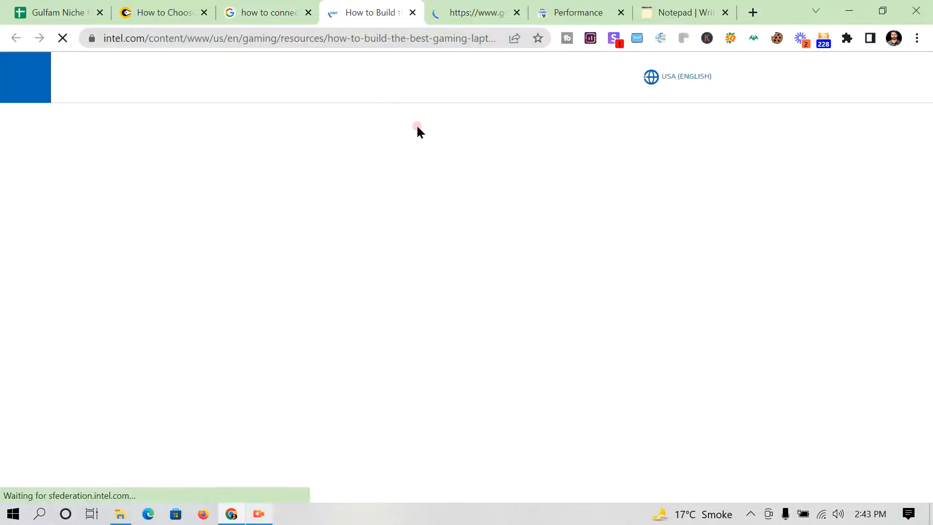
{"action": "scroll", "coordinate": [420, 161], "scroll_direction": "down", "scroll_amount": 4}
{"action": "scroll", "coordinate": [422, 169], "scroll_direction": "down", "scroll_amount": 10}
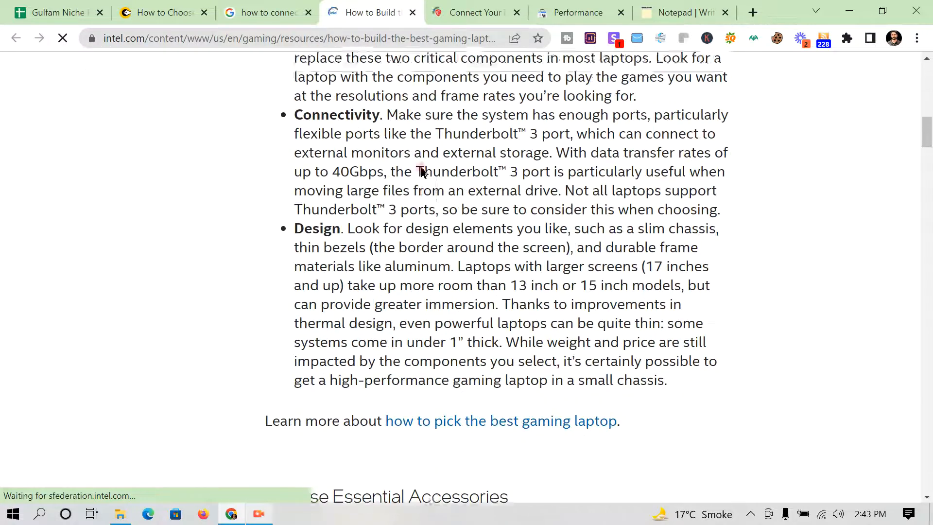
{"action": "scroll", "coordinate": [422, 167], "scroll_direction": "up", "scroll_amount": 3}
{"action": "scroll", "coordinate": [422, 167], "scroll_direction": "down", "scroll_amount": 15}
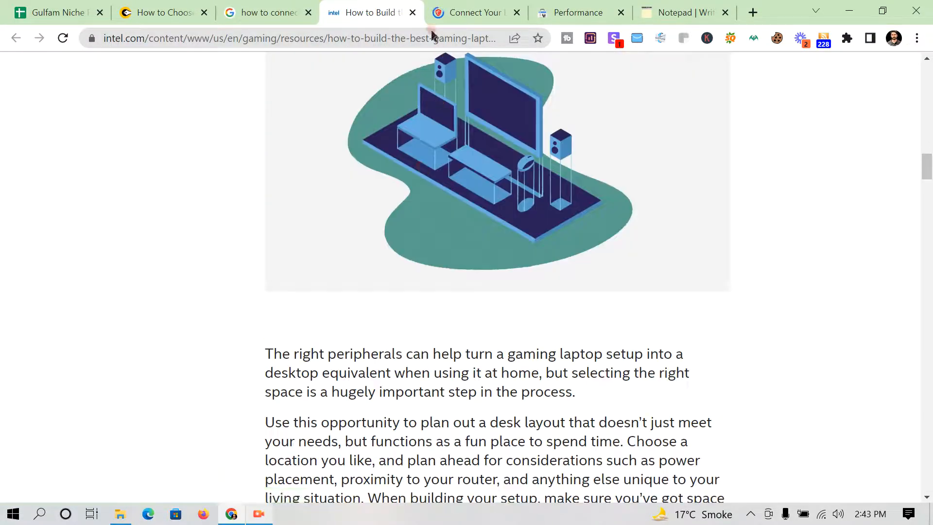
{"action": "left_click", "coordinate": [412, 13]}
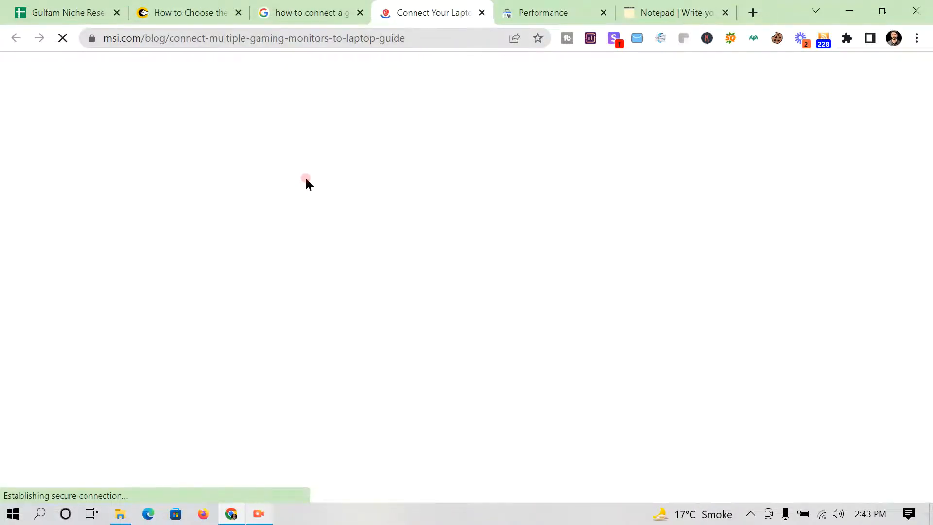
Copy the heading "Why Use Multiple Monitors?" from the MSI article onto a new line in the online Notepad.
{"action": "scroll", "coordinate": [387, 233], "scroll_direction": "down", "scroll_amount": 3}
{"action": "scroll", "coordinate": [391, 240], "scroll_direction": "up", "scroll_amount": 2}
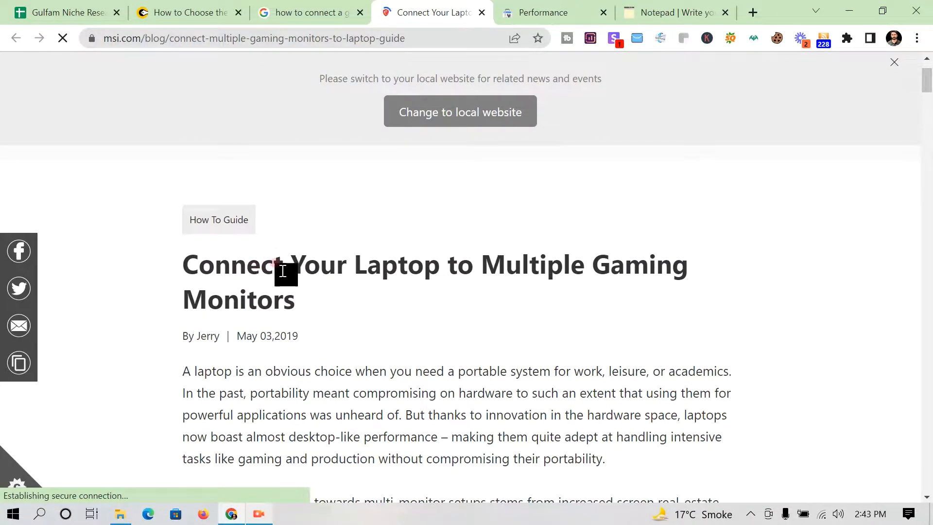
{"action": "scroll", "coordinate": [408, 293], "scroll_direction": "down", "scroll_amount": 5}
{"action": "scroll", "coordinate": [410, 267], "scroll_direction": "up", "scroll_amount": 1}
{"action": "left_click_drag", "start_coordinate": [436, 246], "coordinate": [178, 234]}
{"action": "right_click", "coordinate": [236, 241]}
{"action": "left_click", "coordinate": [249, 252]}
{"action": "left_click", "coordinate": [630, 16]}
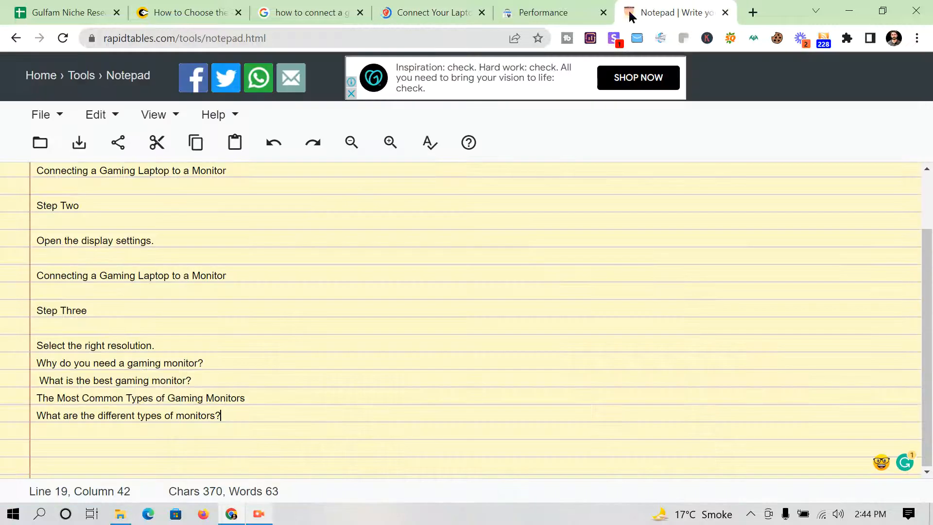
{"action": "left_click", "coordinate": [134, 439]}
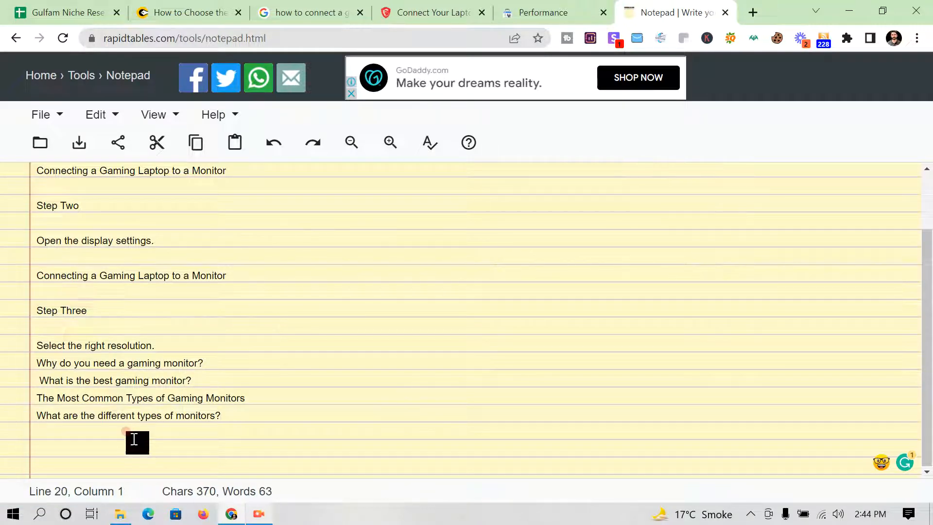
{"action": "key", "text": "ctrl+v"}
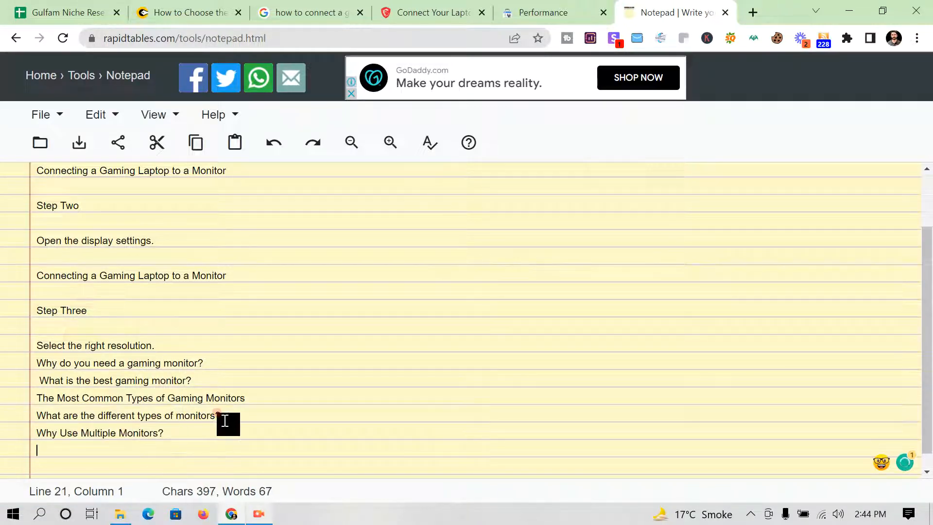
Look through the rest of the MSI multiple gaming monitors article for usable headings.
{"action": "left_click", "coordinate": [418, 9]}
{"action": "scroll", "coordinate": [384, 280], "scroll_direction": "down", "scroll_amount": 12}
{"action": "scroll", "coordinate": [391, 294], "scroll_direction": "up", "scroll_amount": 6}
{"action": "scroll", "coordinate": [391, 291], "scroll_direction": "down", "scroll_amount": 15}
{"action": "scroll", "coordinate": [390, 288], "scroll_direction": "down", "scroll_amount": 10}
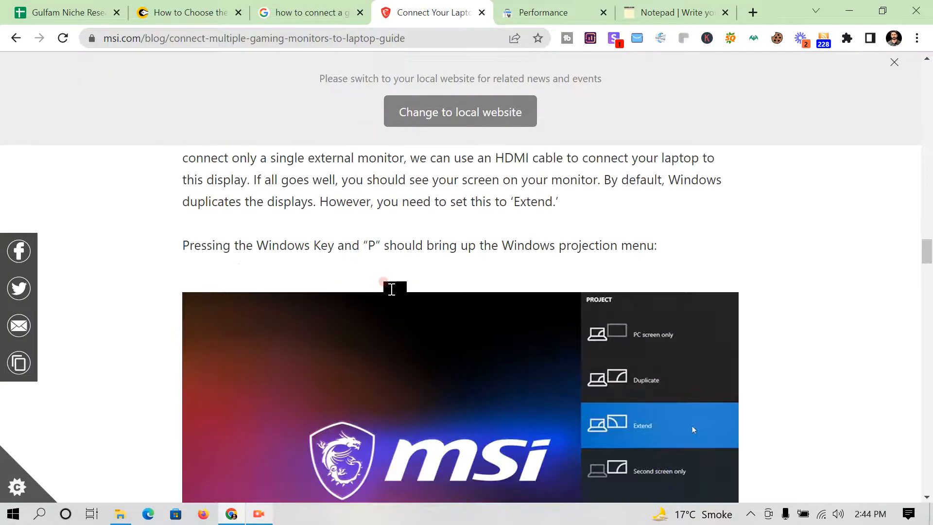
{"action": "scroll", "coordinate": [390, 287], "scroll_direction": "down", "scroll_amount": 12}
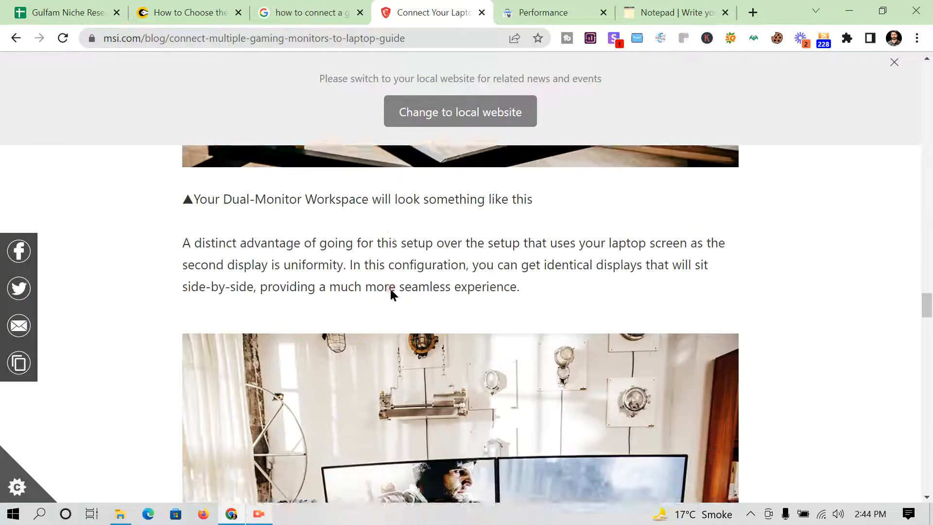
{"action": "scroll", "coordinate": [391, 291], "scroll_direction": "down", "scroll_amount": 4}
{"action": "scroll", "coordinate": [391, 291], "scroll_direction": "up", "scroll_amount": 8}
{"action": "scroll", "coordinate": [391, 291], "scroll_direction": "down", "scroll_amount": 4}
{"action": "scroll", "coordinate": [390, 292], "scroll_direction": "up", "scroll_amount": 4}
{"action": "scroll", "coordinate": [389, 287], "scroll_direction": "down", "scroll_amount": 12}
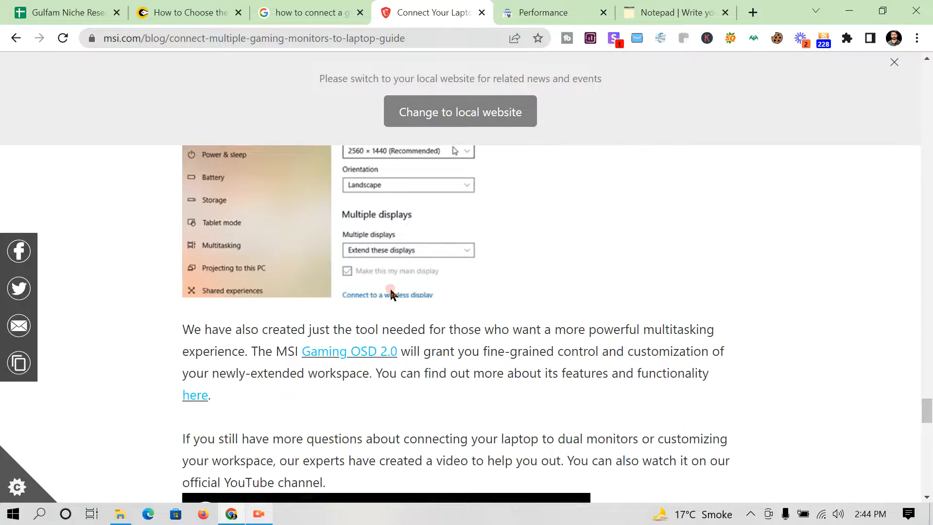
{"action": "scroll", "coordinate": [390, 287], "scroll_direction": "up", "scroll_amount": 8}
{"action": "scroll", "coordinate": [390, 287], "scroll_direction": "up", "scroll_amount": 6}
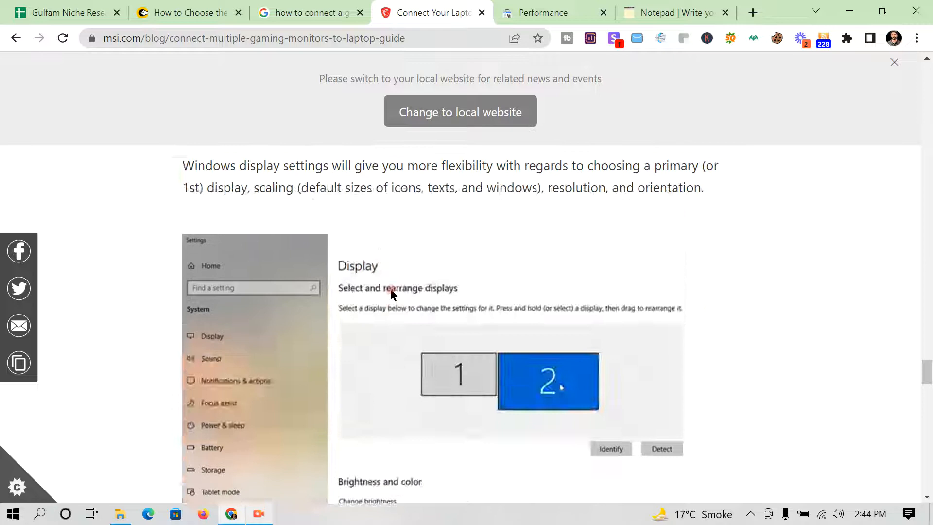
{"action": "left_click", "coordinate": [185, 12]}
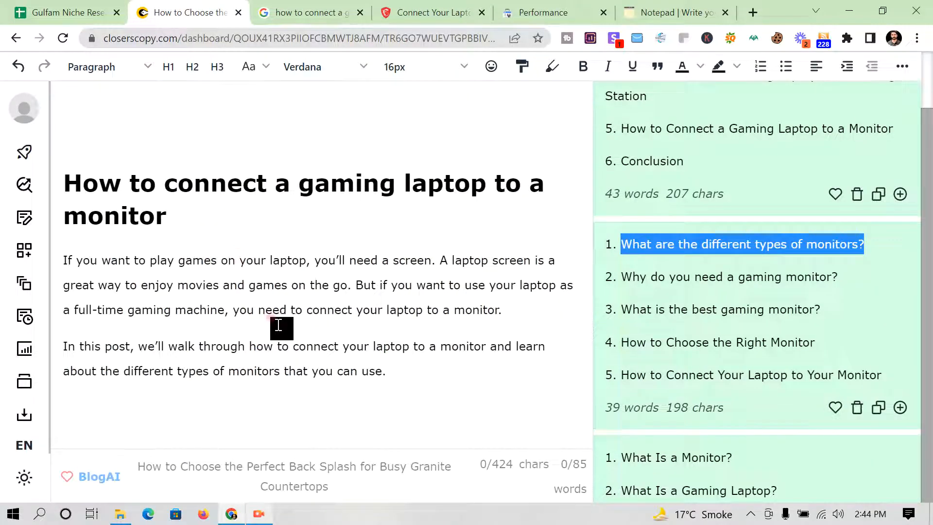
{"action": "left_click", "coordinate": [392, 362]}
{"action": "key", "text": "Return"}
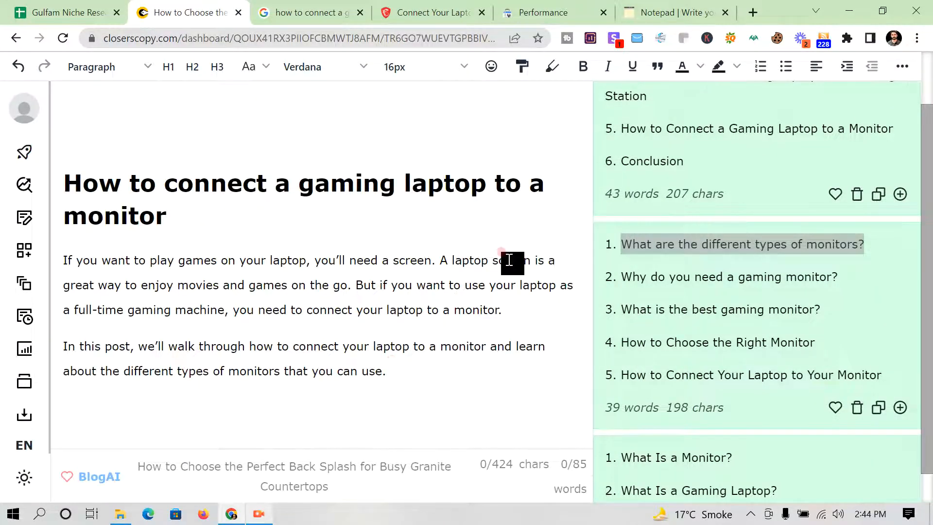
{"action": "left_click", "coordinate": [642, 12]}
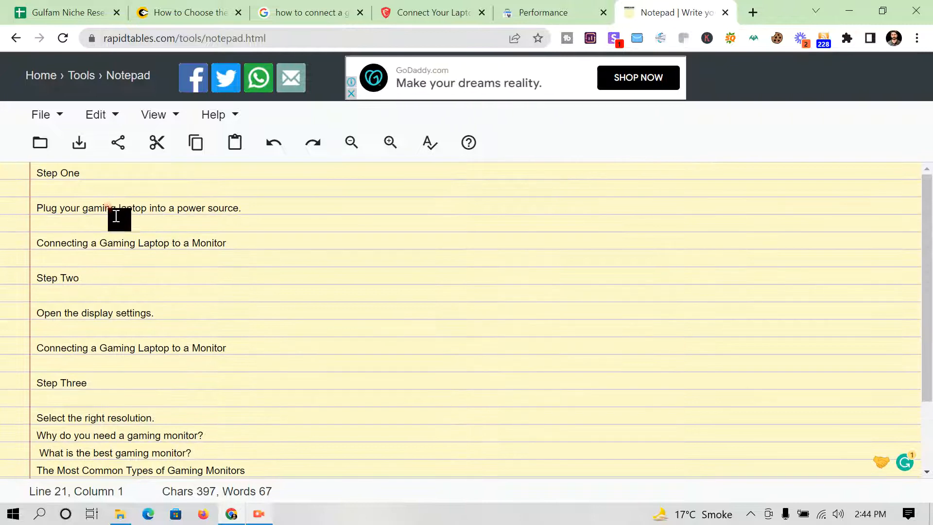
{"action": "left_click", "coordinate": [558, 6]}
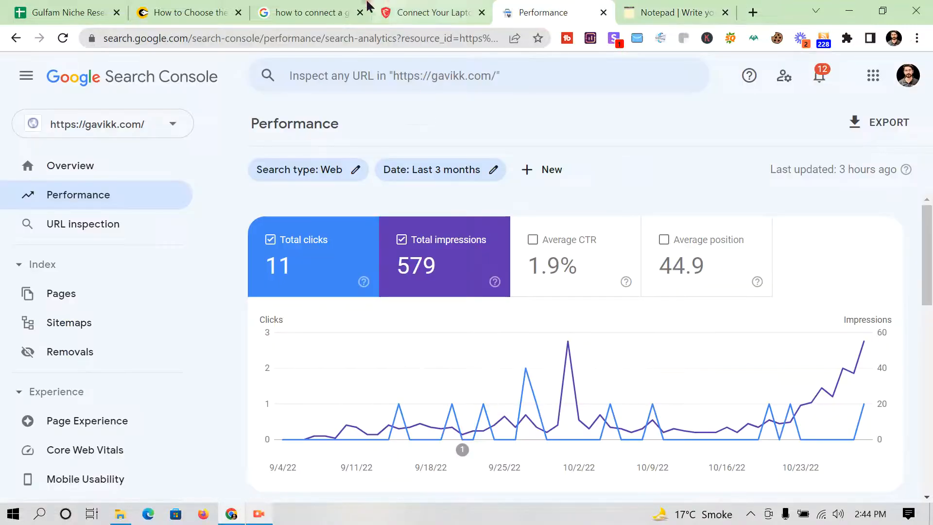
Switch to the ClosersCopy draft and add the line "in this post we will discuss step by step guide" below the introduction.
{"action": "left_click", "coordinate": [197, 7]}
{"action": "left_click", "coordinate": [164, 402]}
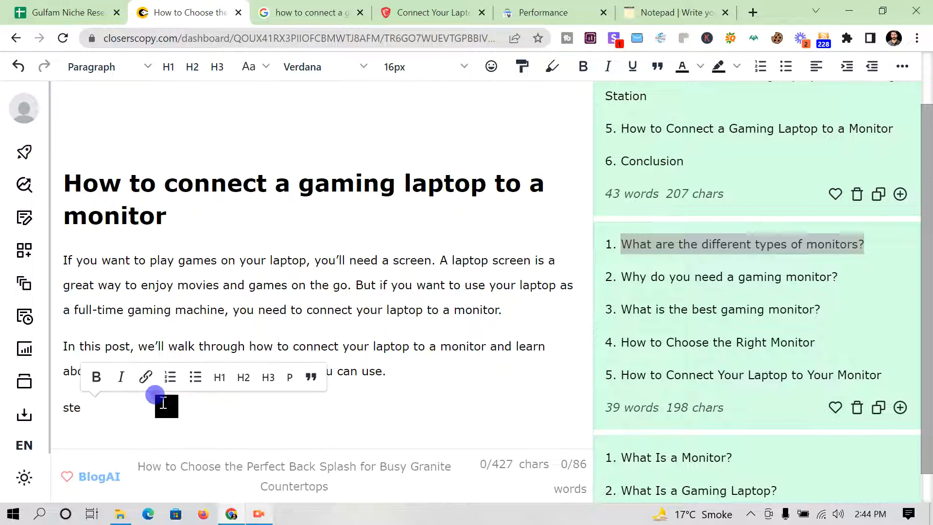
{"action": "key", "text": "BackSpace"}
{"action": "key", "text": "BackSpace"}
{"action": "key", "text": "BackSpace"}
{"action": "key", "text": "BackSpace"}
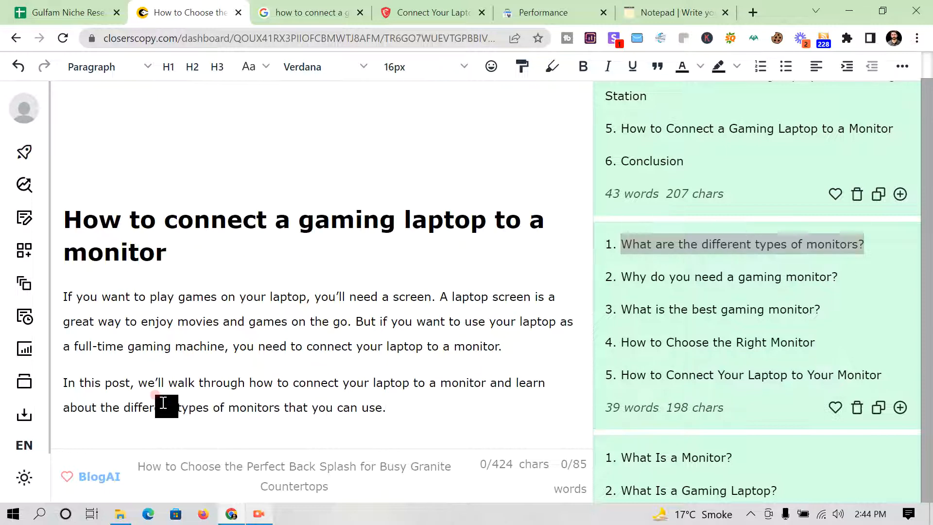
{"action": "scroll", "coordinate": [163, 403], "scroll_direction": "down", "scroll_amount": 1}
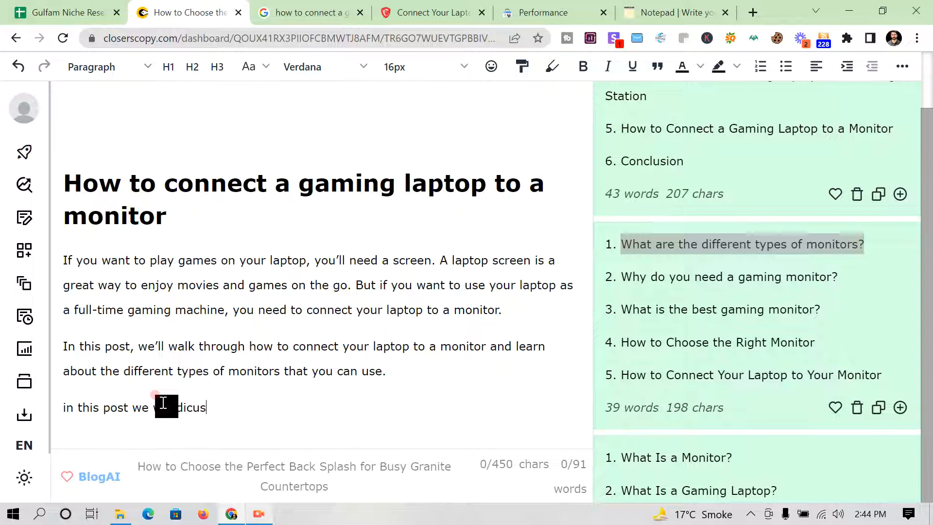
{"action": "type", "text": "s"}
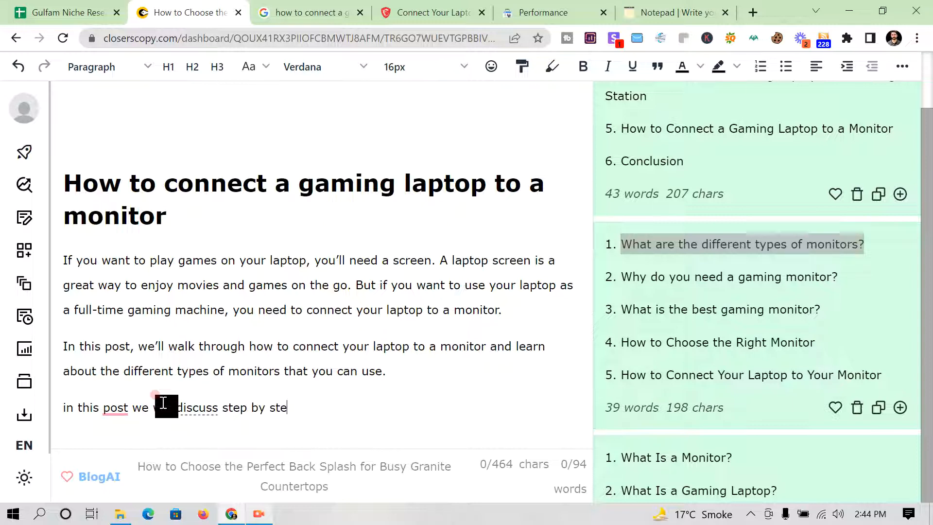
Generate AI longform text from the whole article draft and clear the old outline suggestions.
{"action": "left_click_drag", "start_coordinate": [389, 418], "coordinate": [60, 189]}
{"action": "scroll", "coordinate": [698, 186], "scroll_direction": "up", "scroll_amount": 12}
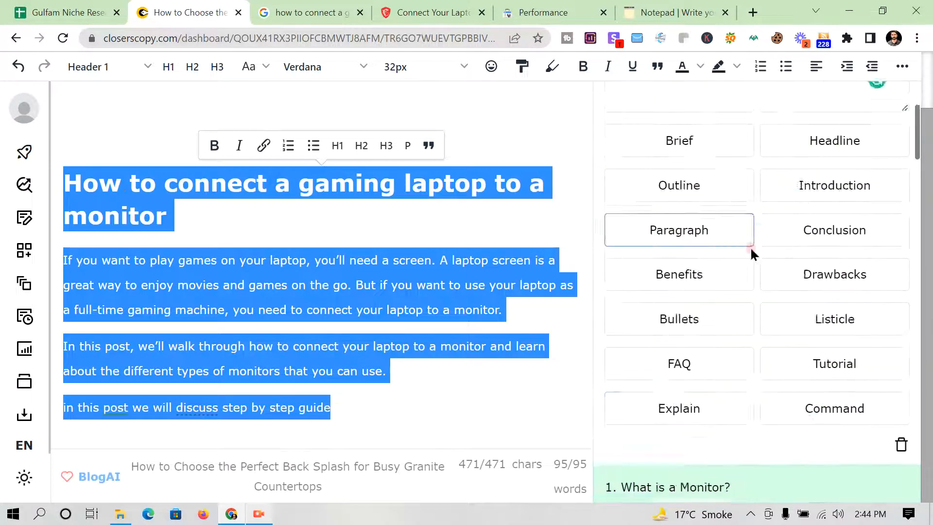
{"action": "left_click", "coordinate": [679, 143]}
{"action": "scroll", "coordinate": [724, 252], "scroll_direction": "down", "scroll_amount": 5}
{"action": "left_click", "coordinate": [744, 305]}
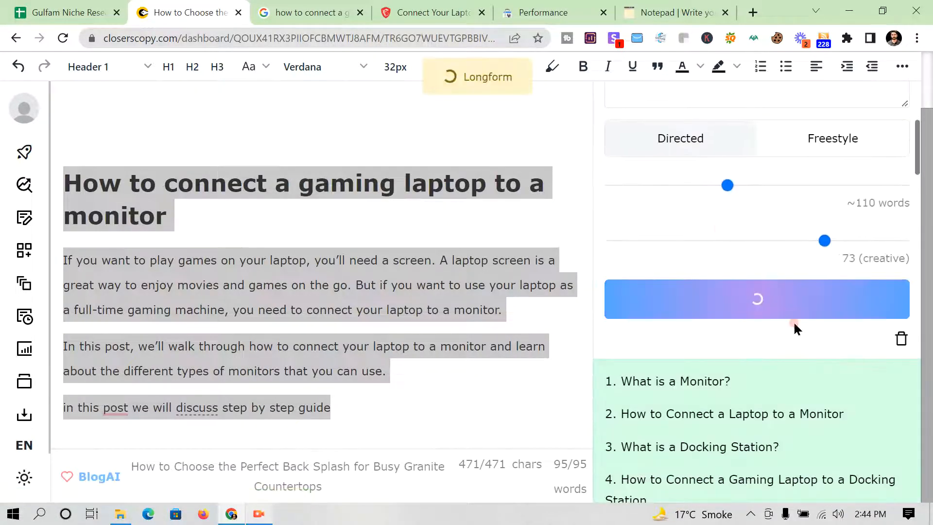
{"action": "left_click", "coordinate": [900, 339]}
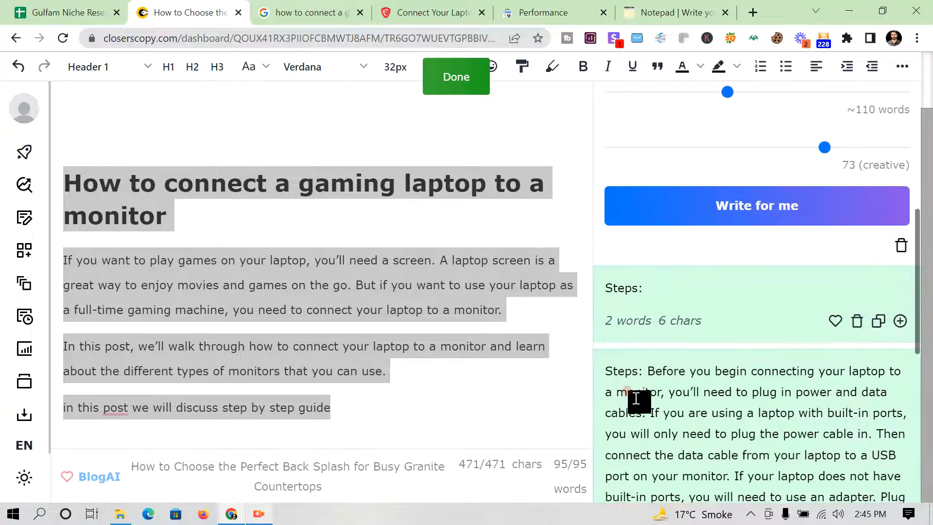
{"action": "scroll", "coordinate": [641, 398], "scroll_direction": "down", "scroll_amount": 2}
{"action": "scroll", "coordinate": [643, 396], "scroll_direction": "down", "scroll_amount": 8}
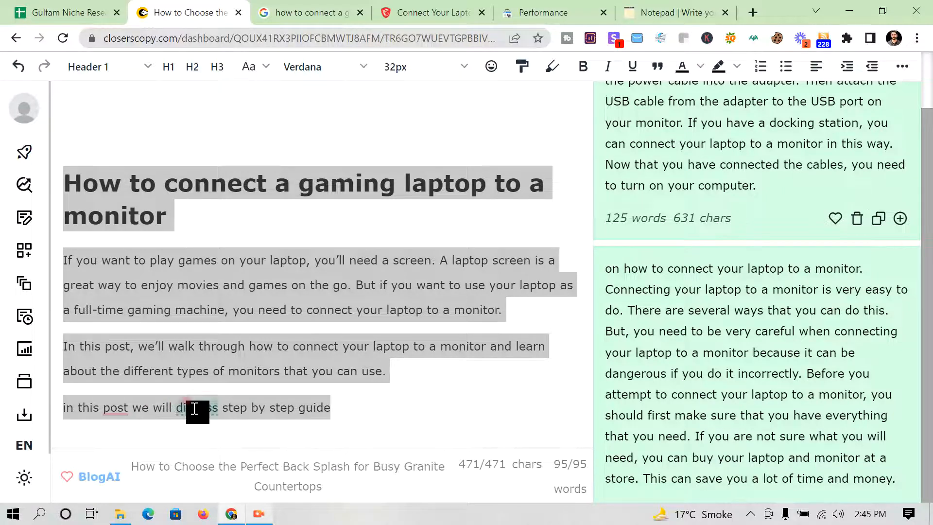
Accept the Grammarly suggestions in the added line: the comma after "post" and the corrected word "discuss".
{"action": "left_click", "coordinate": [398, 401]}
{"action": "mouse_move", "coordinate": [118, 411]}
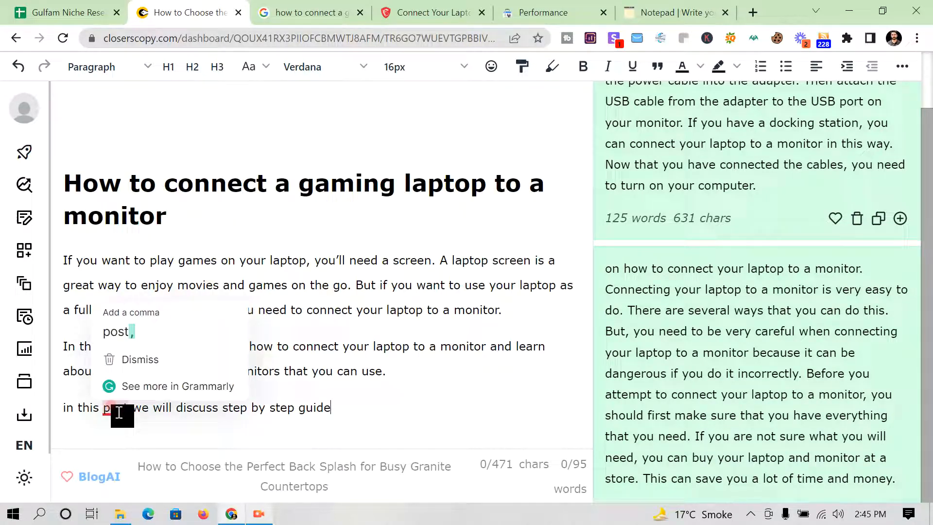
{"action": "left_click", "coordinate": [121, 330]}
{"action": "mouse_move", "coordinate": [204, 409]}
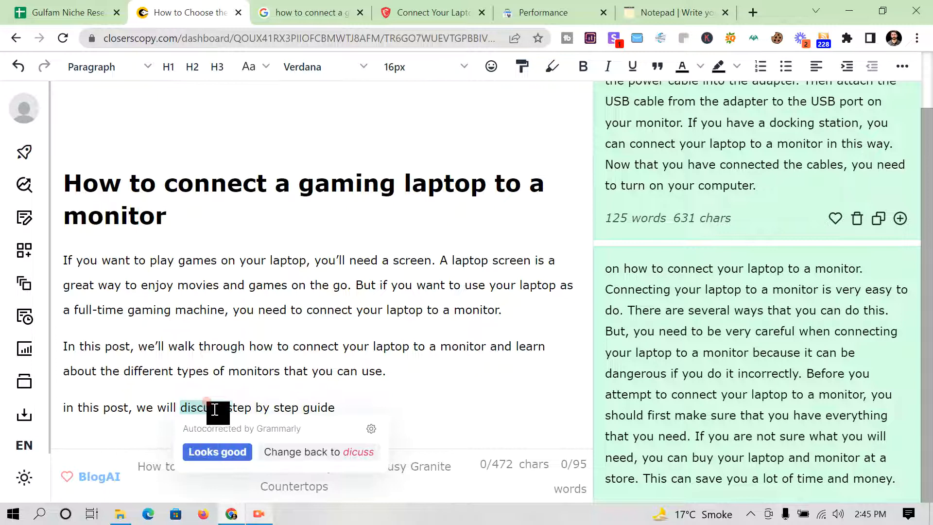
{"action": "left_click", "coordinate": [216, 452]}
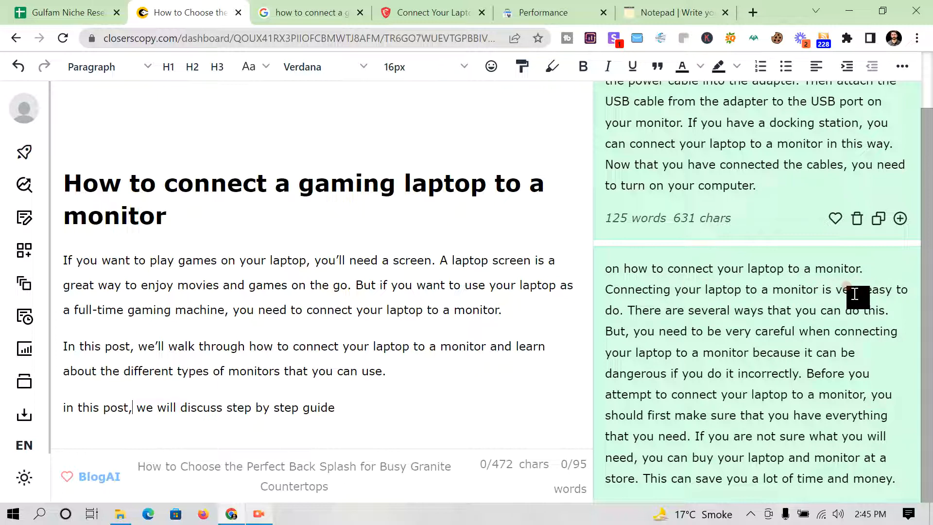
Copy the generated text from "on how to connect your laptop" through "incorrectly." and append it after "step by step guide".
{"action": "scroll", "coordinate": [728, 291], "scroll_direction": "down", "scroll_amount": 1}
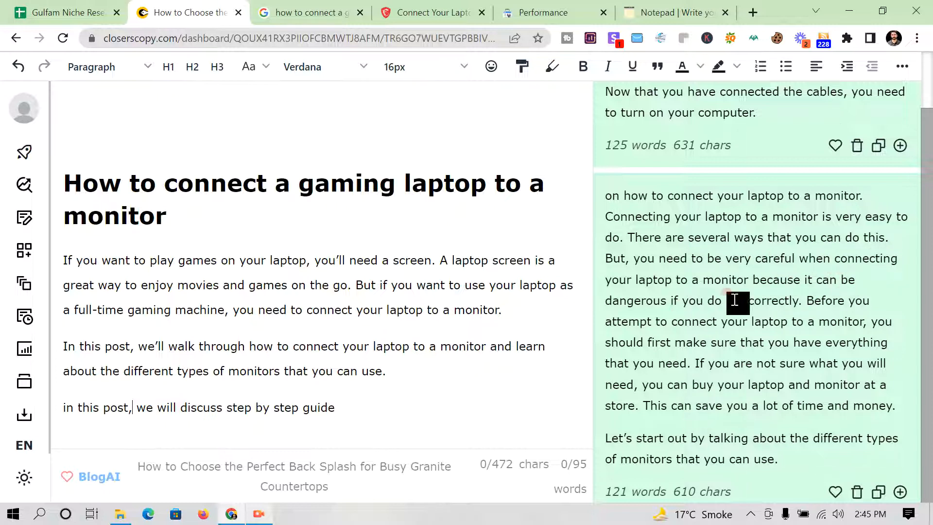
{"action": "left_click_drag", "start_coordinate": [800, 302], "coordinate": [608, 196]}
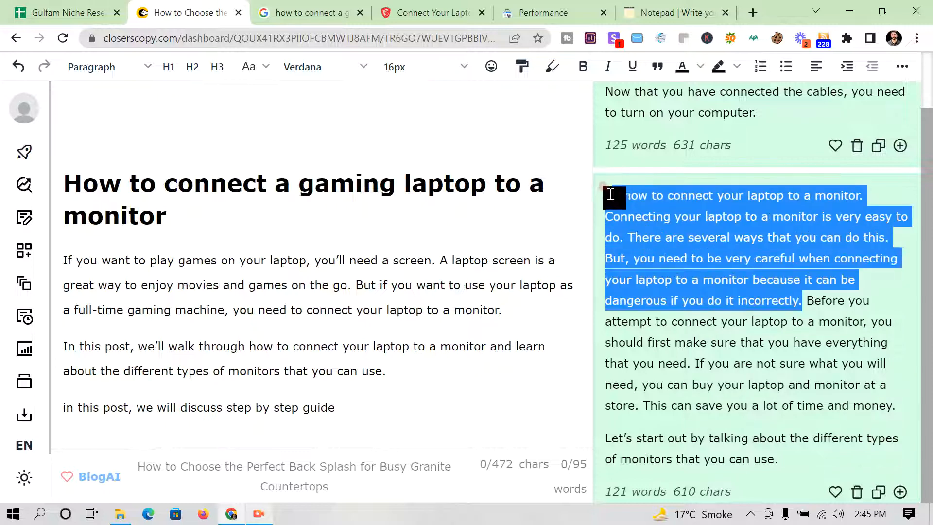
{"action": "right_click", "coordinate": [609, 196]}
{"action": "left_click", "coordinate": [634, 206]}
{"action": "left_click", "coordinate": [368, 402]}
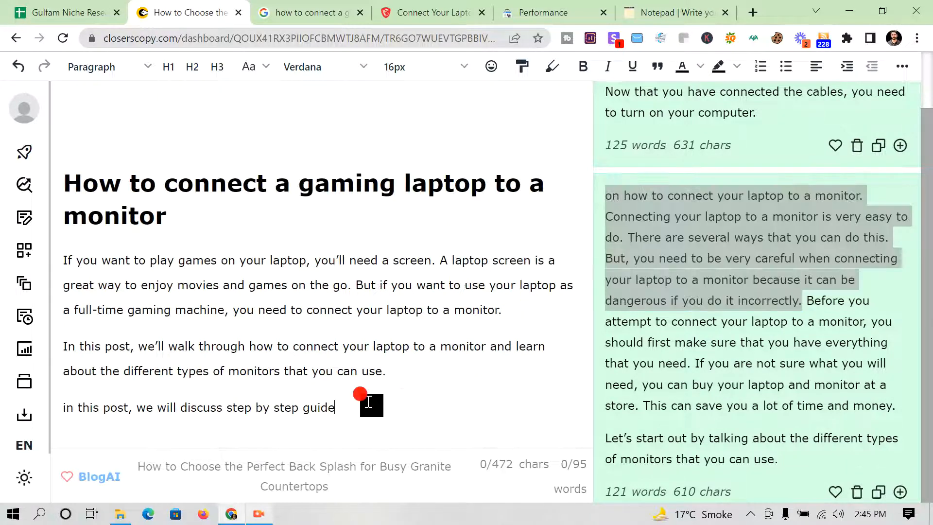
{"action": "key", "text": "ctrl+v"}
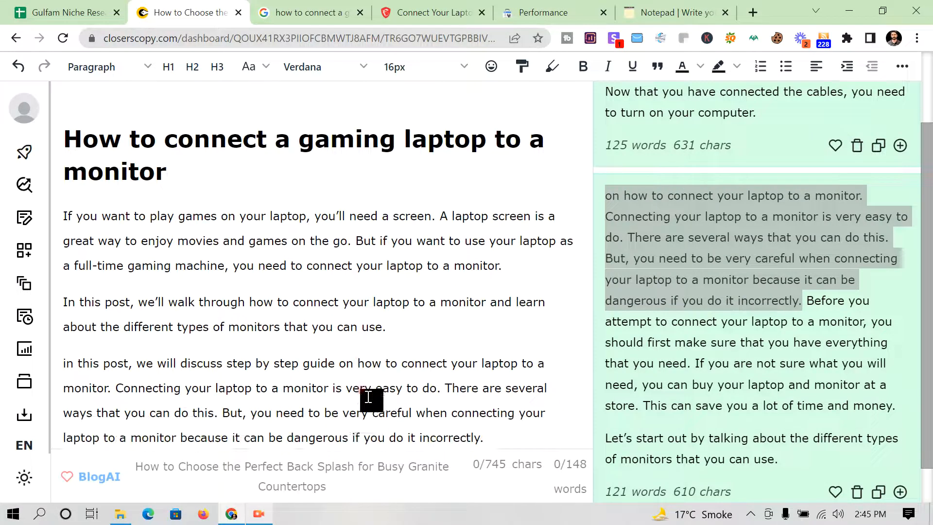
Add the H2 heading "step by step guide on how to connect your laptop to a monitor" below the introduction and start a new line.
{"action": "scroll", "coordinate": [668, 394], "scroll_direction": "down", "scroll_amount": 1}
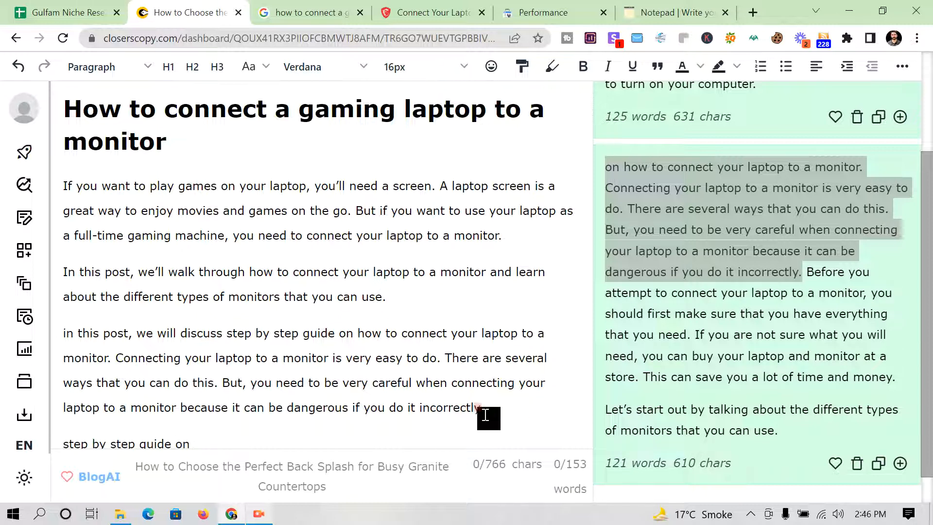
{"action": "left_click_drag", "start_coordinate": [358, 333], "coordinate": [111, 360]}
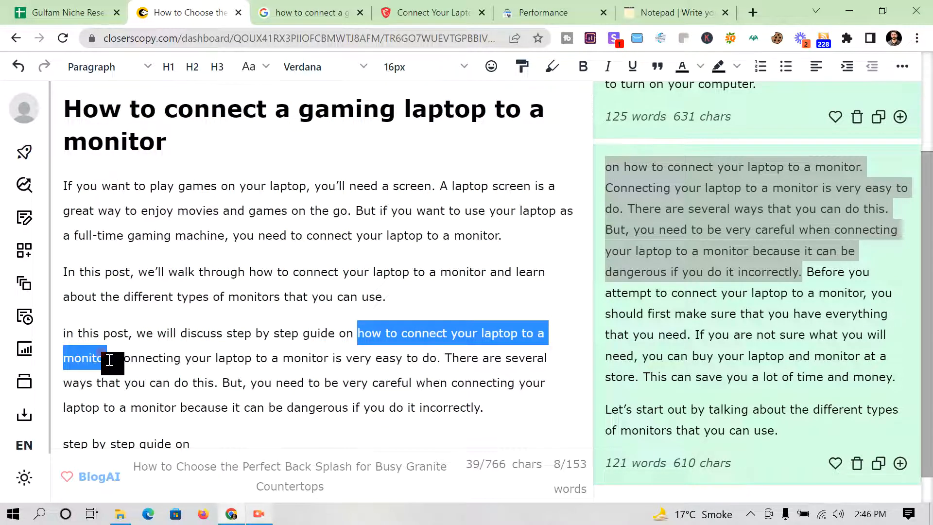
{"action": "right_click", "coordinate": [107, 362]}
{"action": "left_click", "coordinate": [129, 443]}
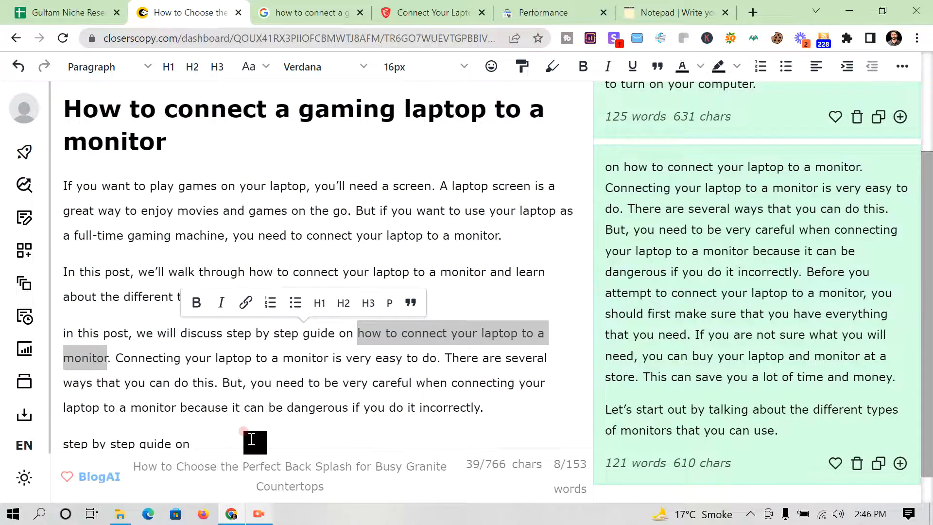
{"action": "left_click", "coordinate": [249, 440]}
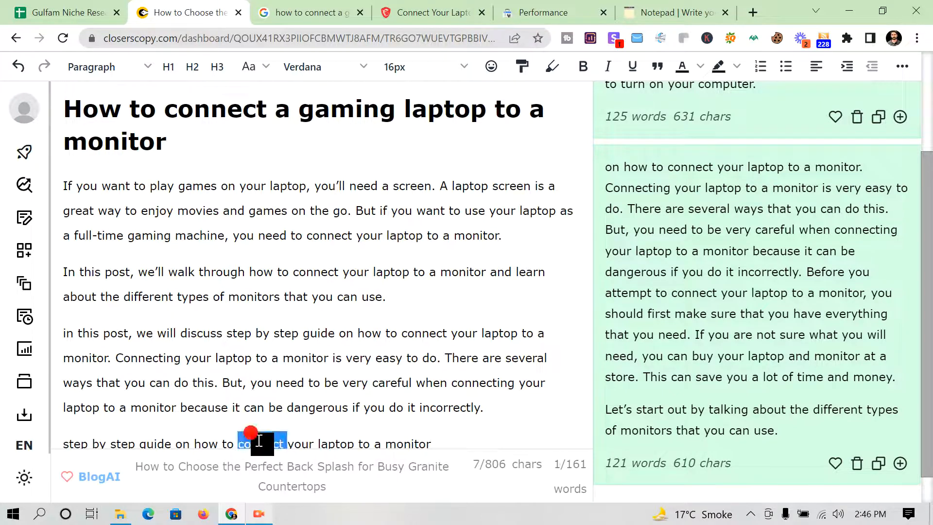
{"action": "triple_click", "coordinate": [250, 442]}
{"action": "left_click", "coordinate": [287, 413]}
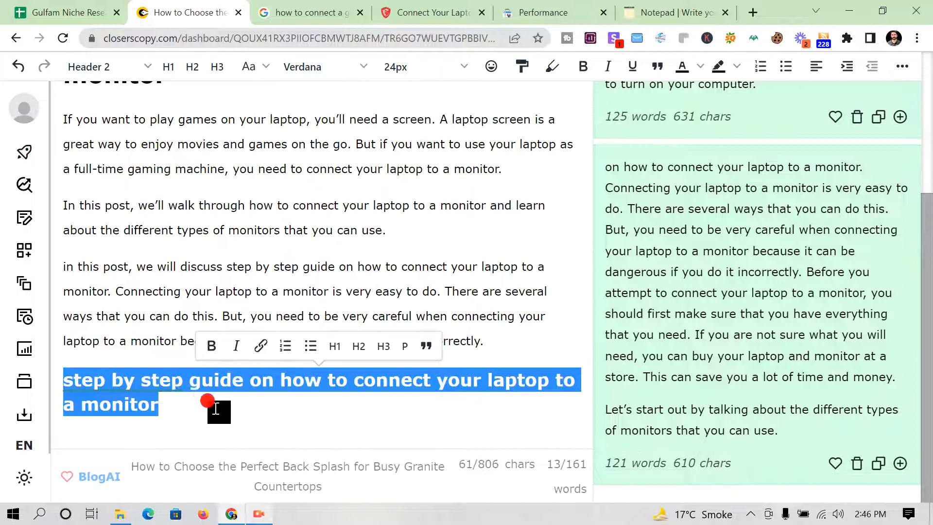
{"action": "left_click", "coordinate": [208, 402]}
{"action": "key", "text": "Return"}
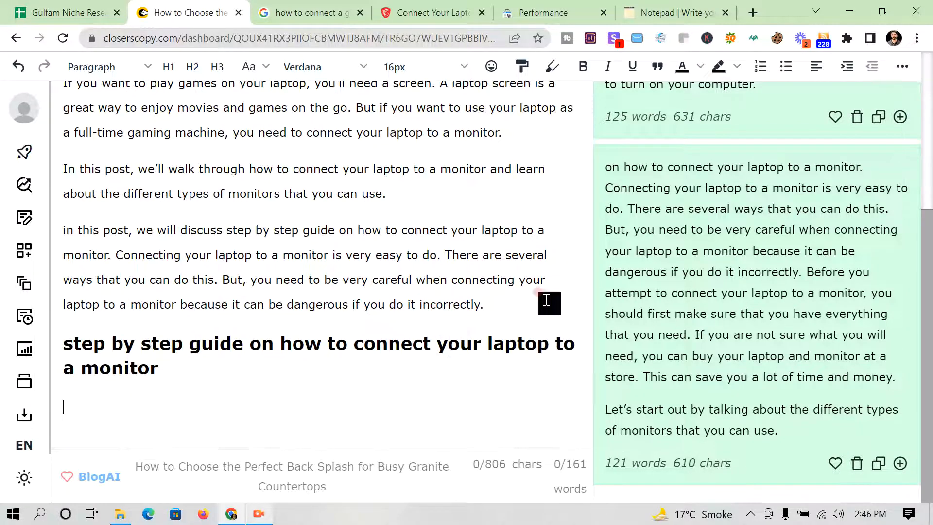
Copy "Step One" from the online Notepad and paste it under the H2 heading in the ClosersCopy article.
{"action": "left_click", "coordinate": [661, 13]}
{"action": "left_click_drag", "start_coordinate": [37, 173], "coordinate": [81, 181]}
{"action": "right_click", "coordinate": [82, 181]}
{"action": "left_click", "coordinate": [110, 226]}
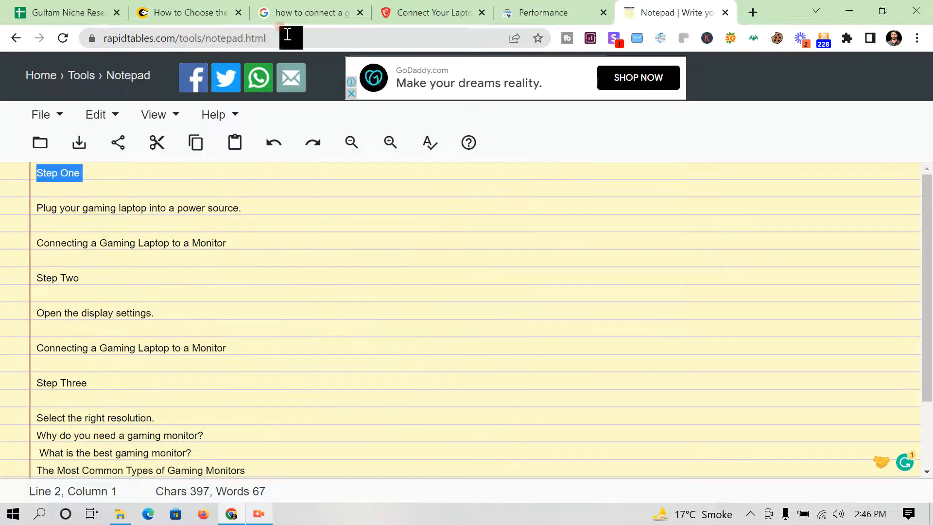
{"action": "left_click", "coordinate": [311, 12]}
{"action": "left_click", "coordinate": [190, 12]}
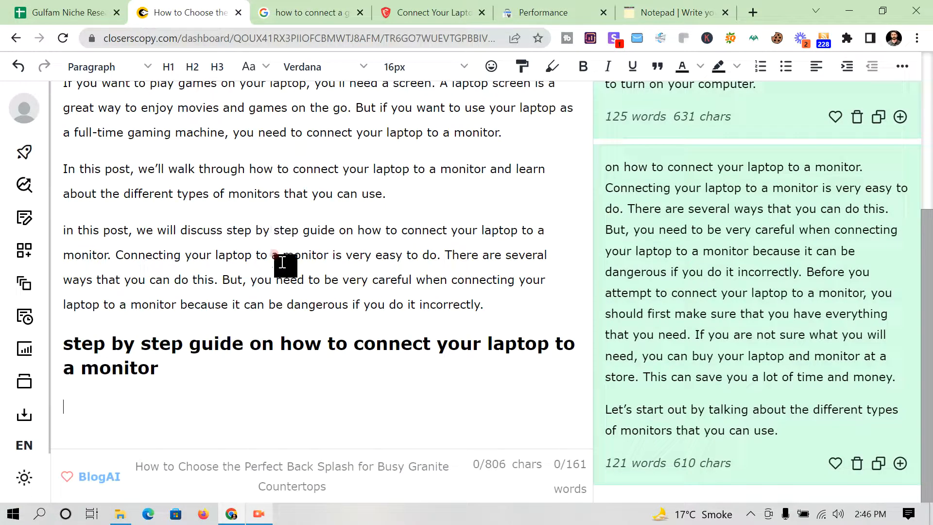
{"action": "left_click", "coordinate": [132, 400]}
{"action": "key", "text": "ctrl+v"}
Format "Step One" as an H3 heading and start a new line below it.
{"action": "triple_click", "coordinate": [99, 408]}
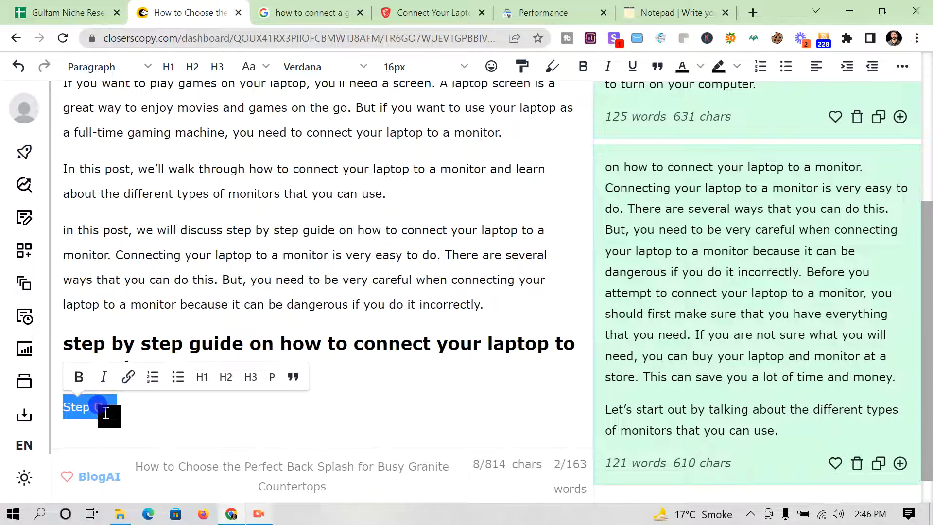
{"action": "left_click", "coordinate": [249, 373]}
{"action": "left_click", "coordinate": [211, 414]}
{"action": "key", "text": "Return"}
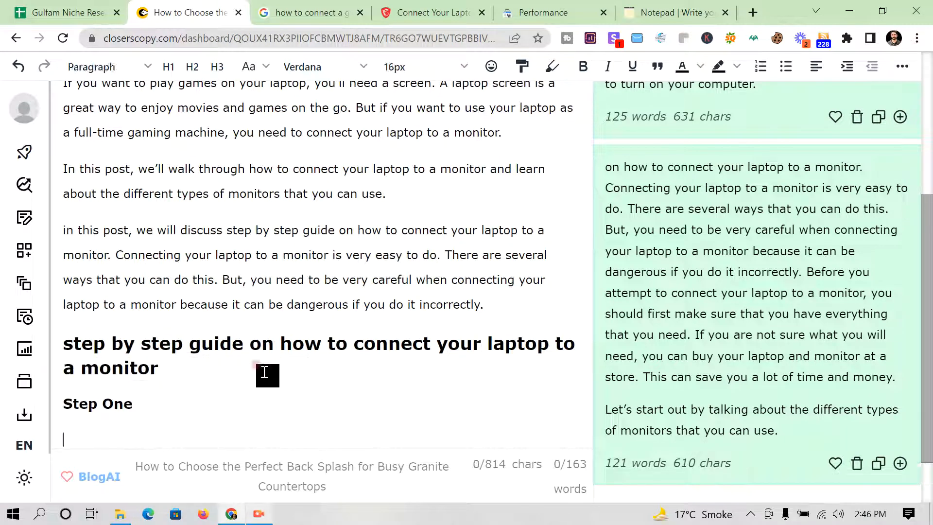
Replace the "Step One" heading with a plain paragraph reading "in step by step guide" directly under the H2 heading.
{"action": "scroll", "coordinate": [267, 375], "scroll_direction": "down", "scroll_amount": 1}
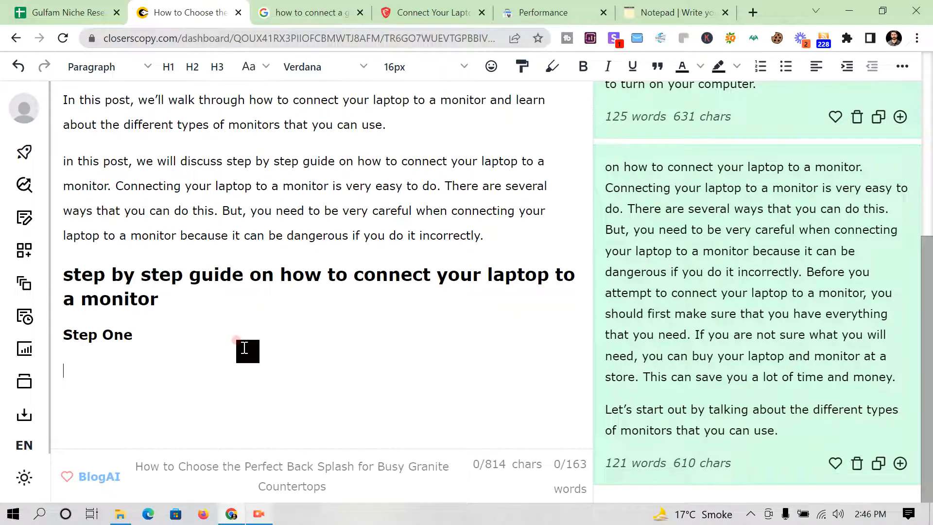
{"action": "left_click_drag", "start_coordinate": [151, 340], "coordinate": [67, 334]}
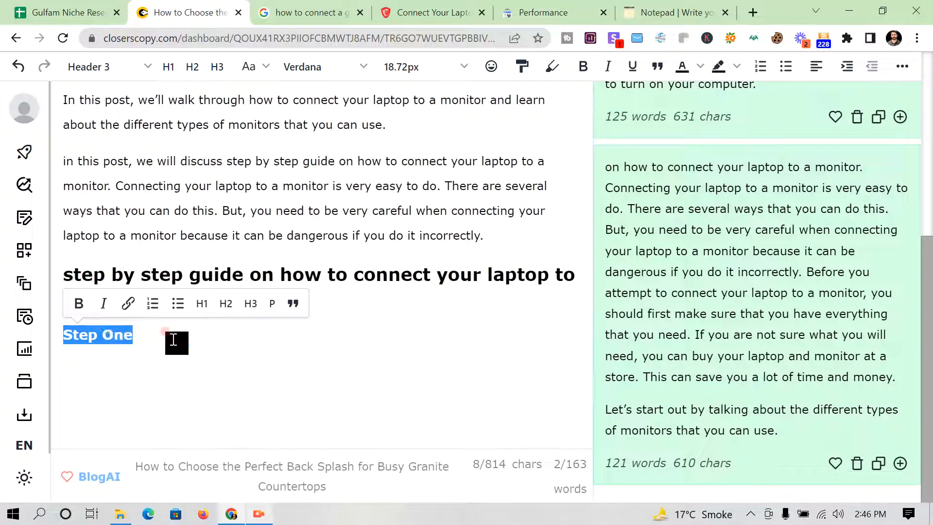
{"action": "key", "text": "BackSpace"}
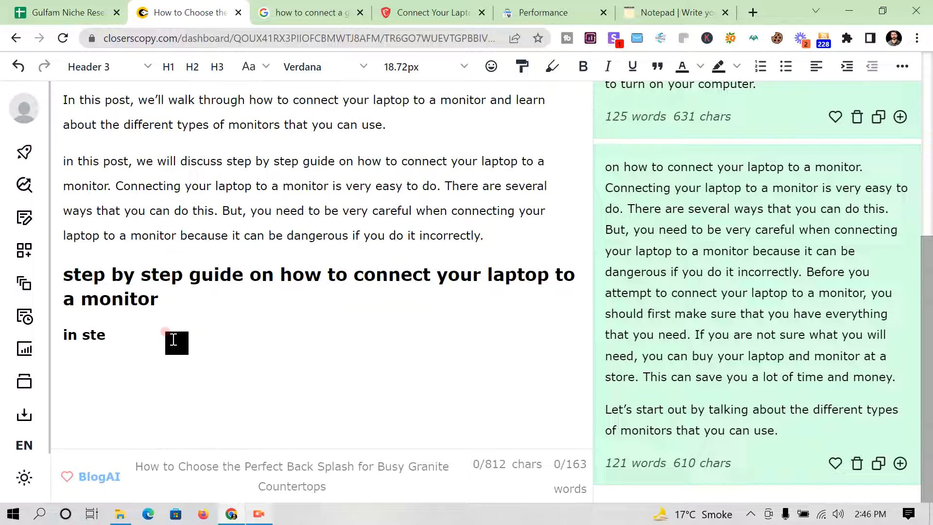
{"action": "key", "text": "BackSpace"}
{"action": "key", "text": "BackSpace"}
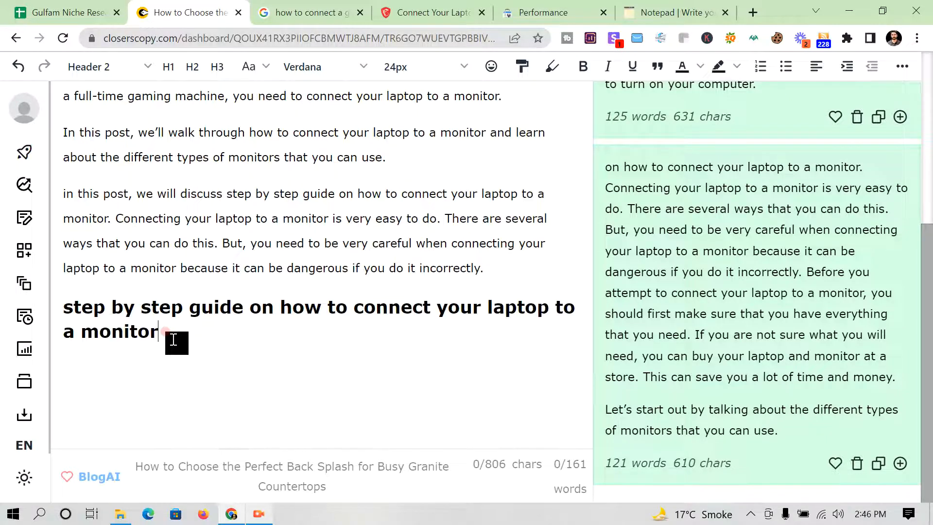
{"action": "key", "text": "Return"}
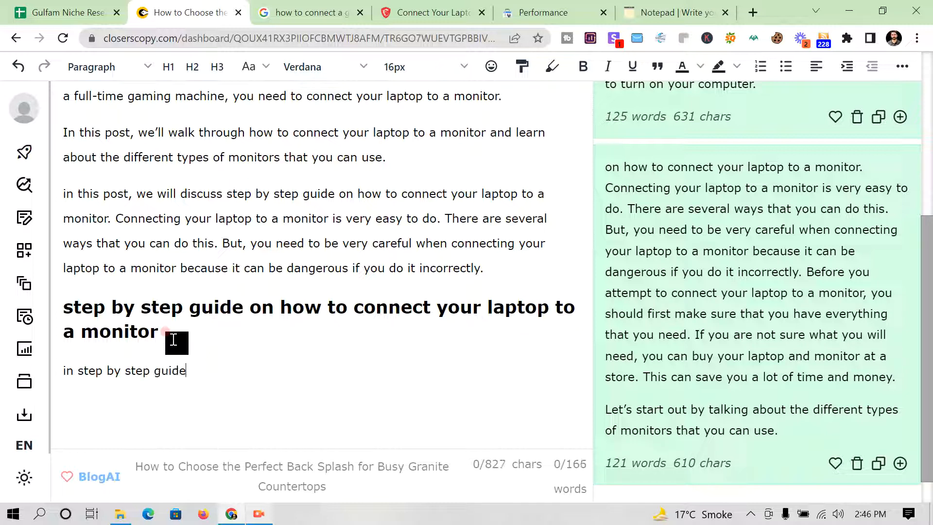
Select the whole article from "in step by step guide" up to the title and have the AI write a continuation.
{"action": "triple_click", "coordinate": [169, 372]}
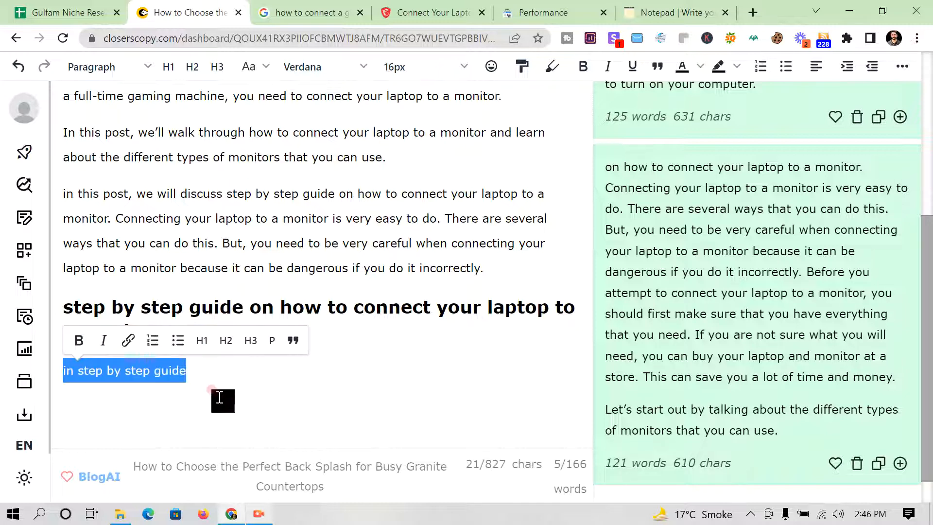
{"action": "left_click", "coordinate": [246, 378]}
{"action": "left_click_drag", "start_coordinate": [243, 381], "coordinate": [62, 6]}
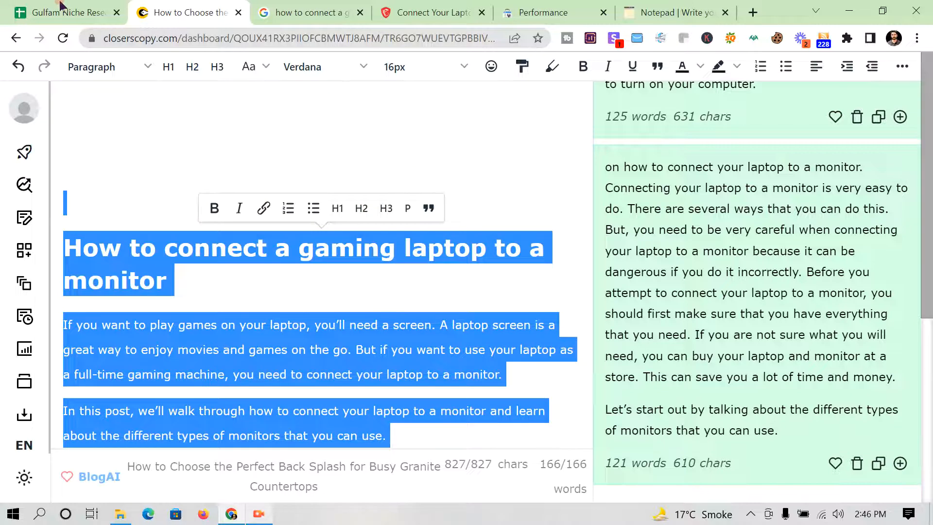
{"action": "scroll", "coordinate": [826, 312], "scroll_direction": "up", "scroll_amount": 15}
{"action": "scroll", "coordinate": [808, 306], "scroll_direction": "down", "scroll_amount": 5}
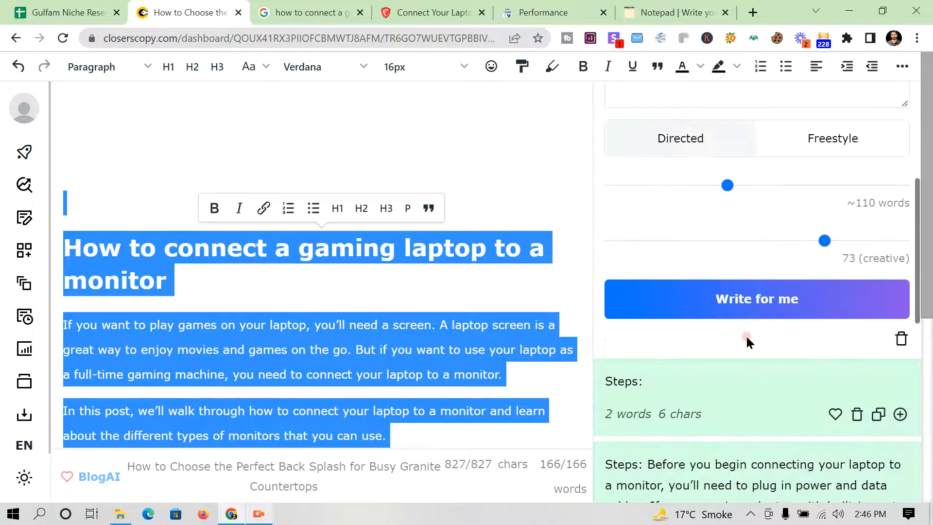
{"action": "left_click", "coordinate": [751, 311]}
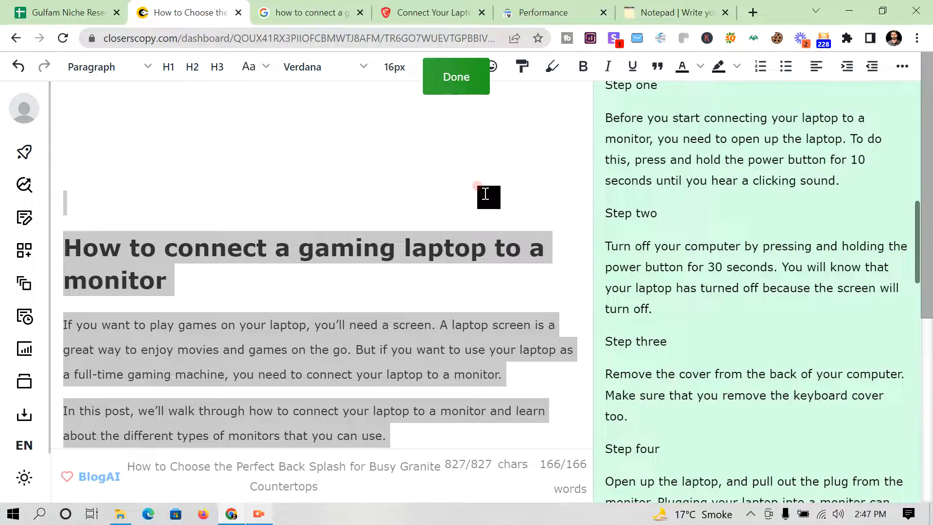
Review the generated step texts and compare them with the earlier AI results and the end of the article.
{"action": "scroll", "coordinate": [762, 273], "scroll_direction": "up", "scroll_amount": 3}
{"action": "scroll", "coordinate": [738, 287], "scroll_direction": "down", "scroll_amount": 2}
{"action": "scroll", "coordinate": [738, 286], "scroll_direction": "down", "scroll_amount": 10}
{"action": "scroll", "coordinate": [438, 354], "scroll_direction": "down", "scroll_amount": 3}
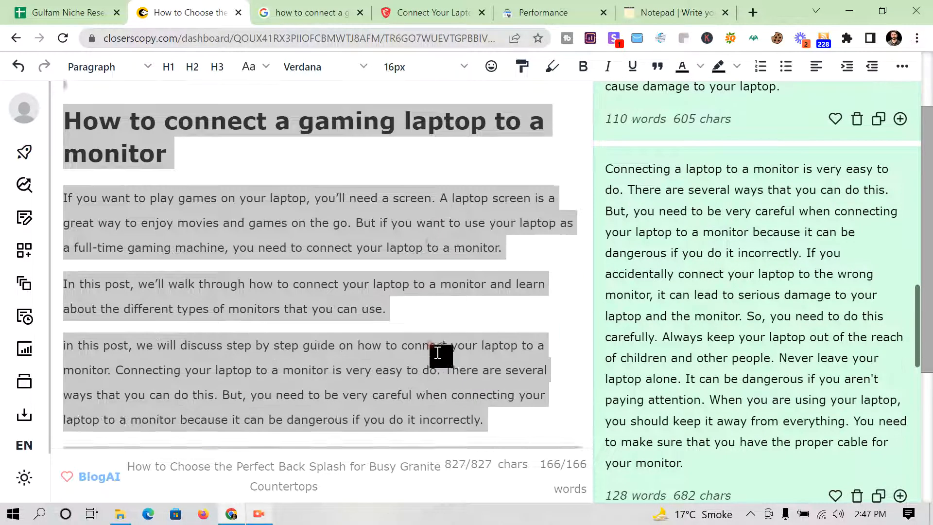
{"action": "scroll", "coordinate": [438, 353], "scroll_direction": "down", "scroll_amount": 3}
{"action": "scroll", "coordinate": [678, 322], "scroll_direction": "down", "scroll_amount": 5}
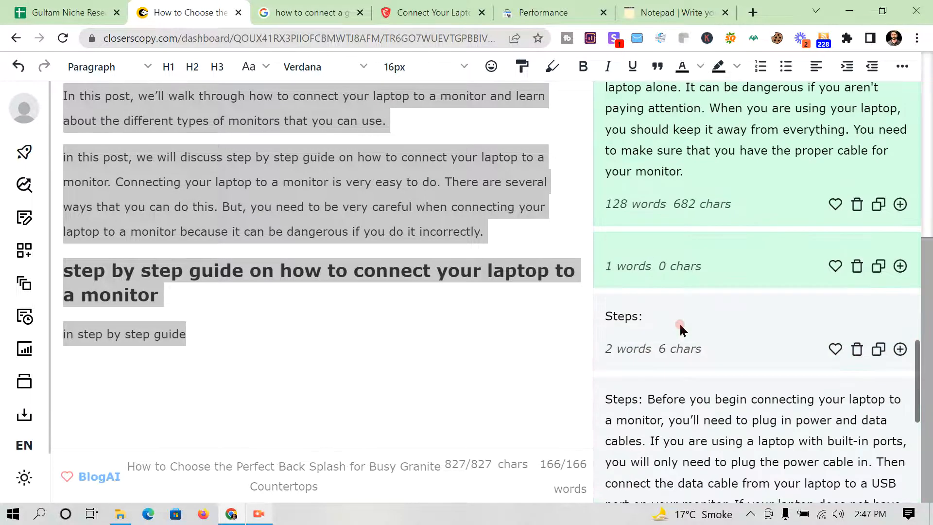
{"action": "scroll", "coordinate": [679, 325], "scroll_direction": "up", "scroll_amount": 9}
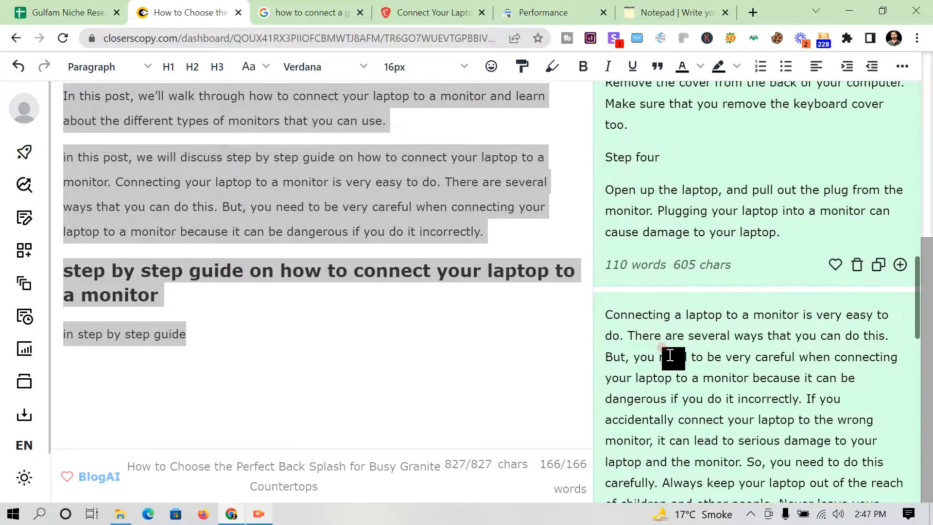
{"action": "scroll", "coordinate": [690, 364], "scroll_direction": "up", "scroll_amount": 10}
{"action": "scroll", "coordinate": [777, 418], "scroll_direction": "down", "scroll_amount": 2}
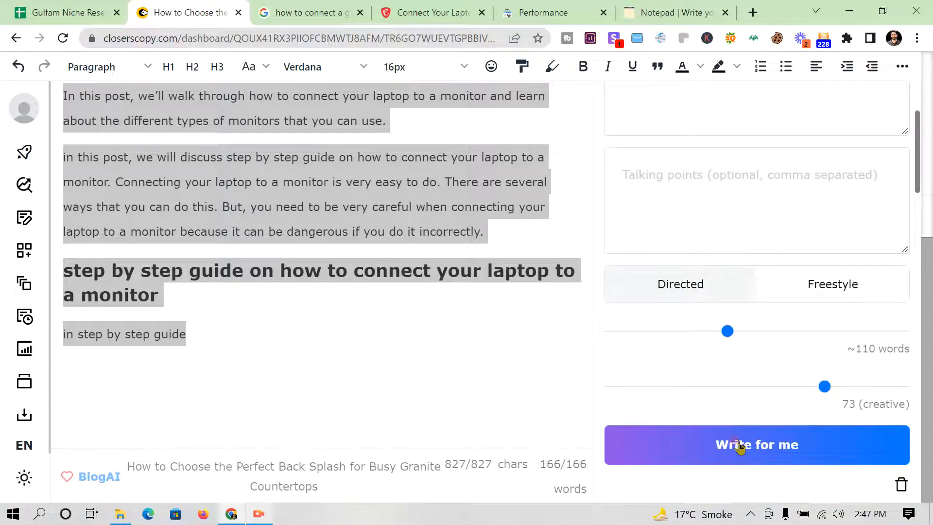
Clear all generated results and have the AI write new text from the selected article.
{"action": "left_click", "coordinate": [739, 445]}
{"action": "scroll", "coordinate": [779, 381], "scroll_direction": "down", "scroll_amount": 3}
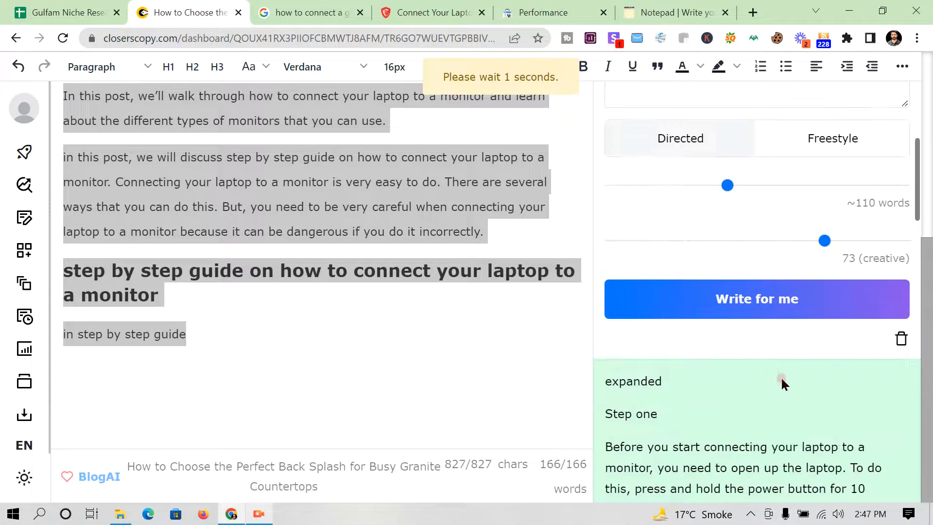
{"action": "left_click", "coordinate": [903, 345]}
{"action": "left_click", "coordinate": [763, 467]}
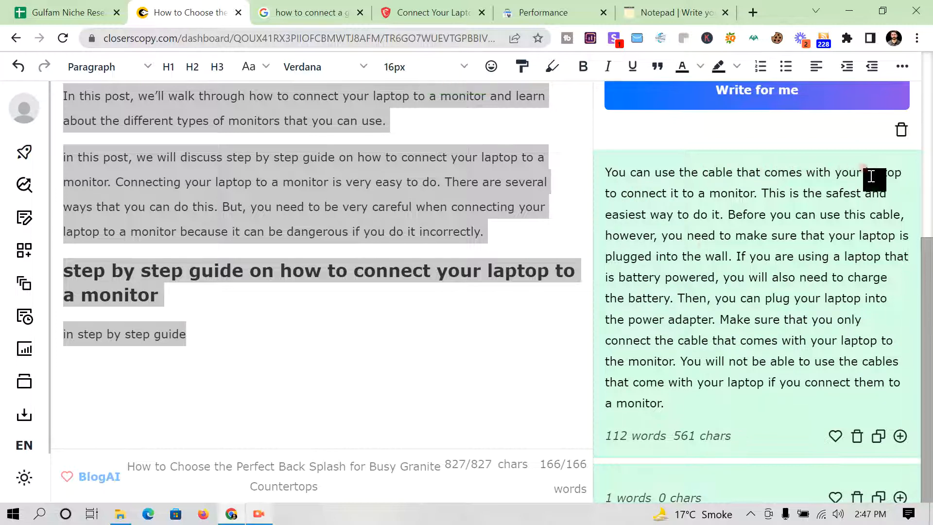
Check the new AI paragraph, discard it, and generate another version from the same selection.
{"action": "scroll", "coordinate": [705, 249], "scroll_direction": "down", "scroll_amount": 2}
{"action": "scroll", "coordinate": [718, 321], "scroll_direction": "up", "scroll_amount": 7}
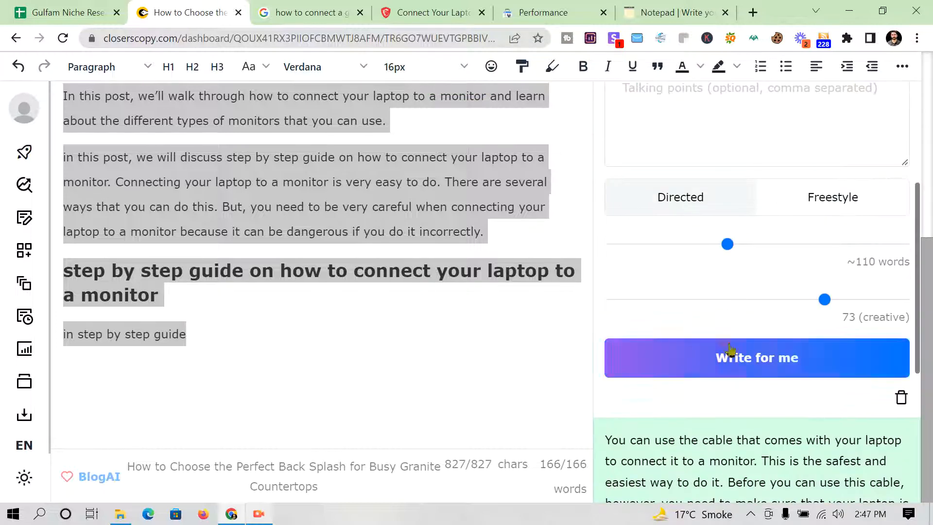
{"action": "left_click", "coordinate": [732, 354]}
{"action": "left_click", "coordinate": [728, 358]}
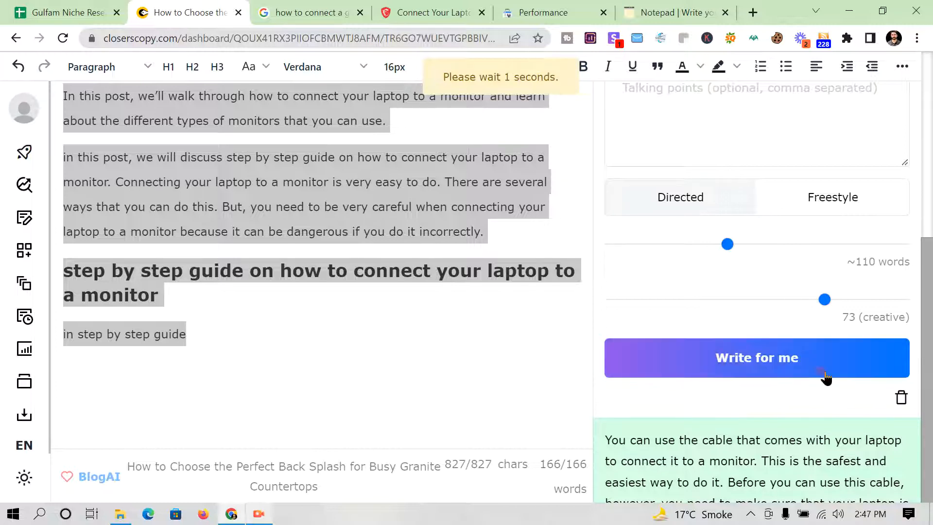
{"action": "left_click", "coordinate": [901, 398]}
{"action": "left_click", "coordinate": [719, 460]}
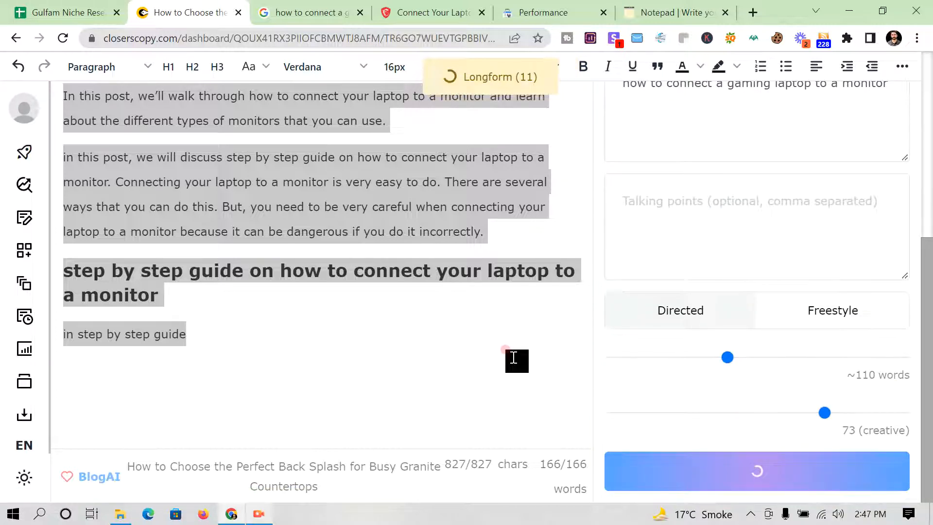
Replace "in step by step guide" with the generated text from "Connecting a laptop to a monitor" through "everything correctly.".
{"action": "left_click", "coordinate": [235, 329]}
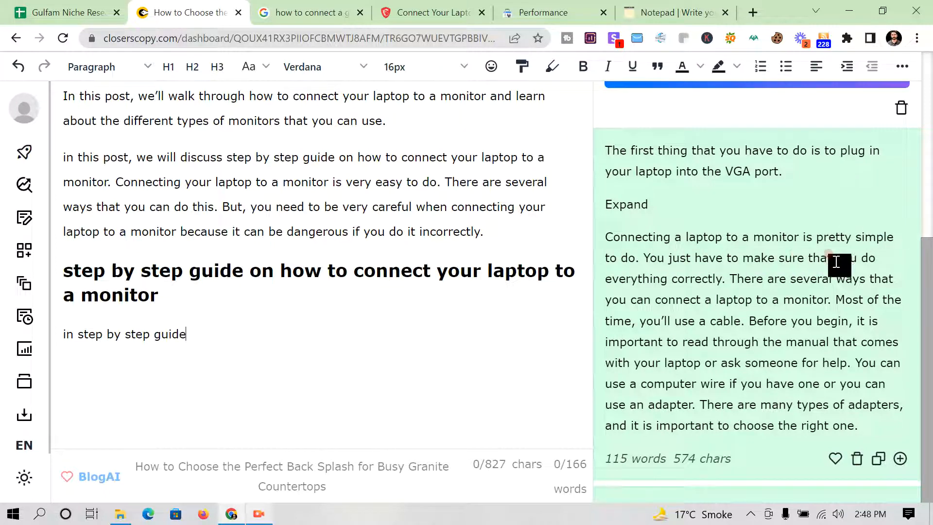
{"action": "left_click_drag", "start_coordinate": [727, 278], "coordinate": [611, 232]}
{"action": "right_click", "coordinate": [609, 233]}
{"action": "left_click", "coordinate": [581, 327]}
{"action": "left_click", "coordinate": [253, 330]}
{"action": "triple_click", "coordinate": [257, 332]}
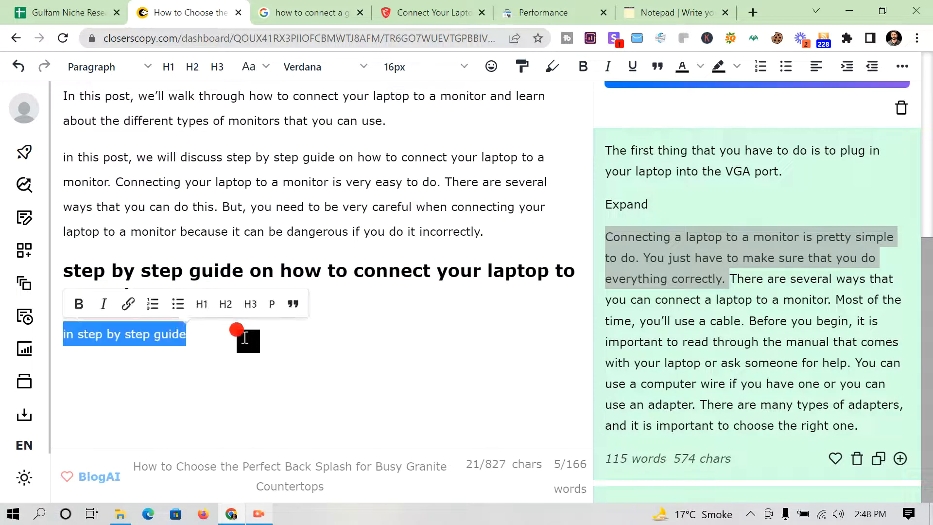
{"action": "key", "text": "BackSpace"}
{"action": "key", "text": "ctrl+v"}
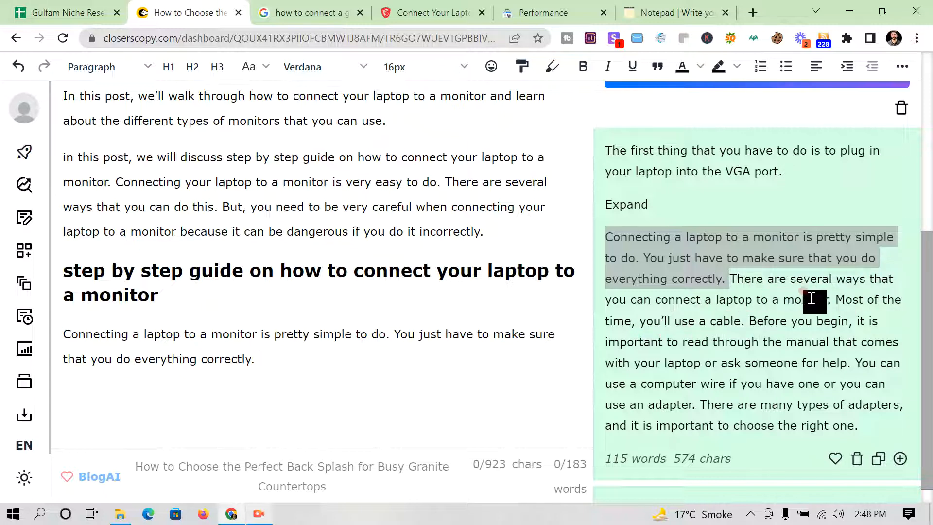
Append the generated sentence "There are several ways that you can connect a laptop to a monitor" to the paragraph and remove the extra spaces before it.
{"action": "left_click_drag", "start_coordinate": [828, 299], "coordinate": [729, 279]}
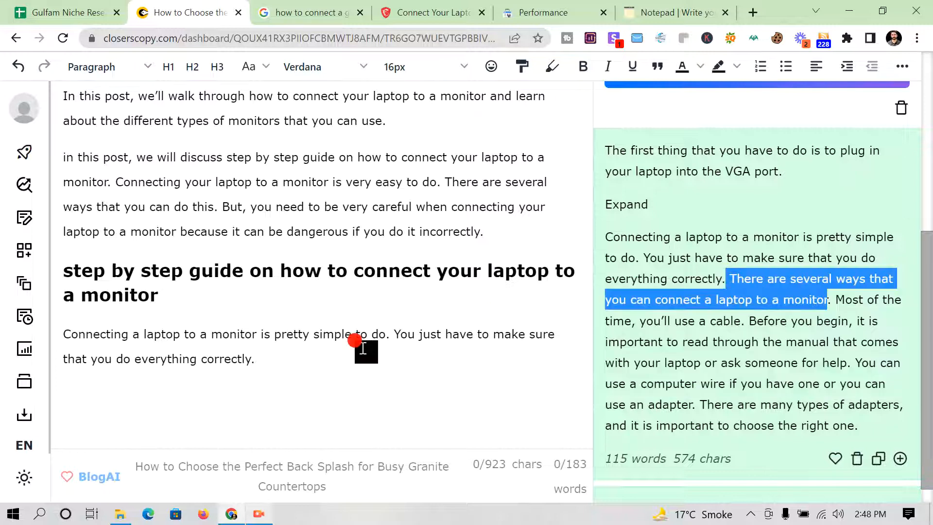
{"action": "left_click", "coordinate": [288, 360]}
{"action": "key", "text": "ctrl+v"}
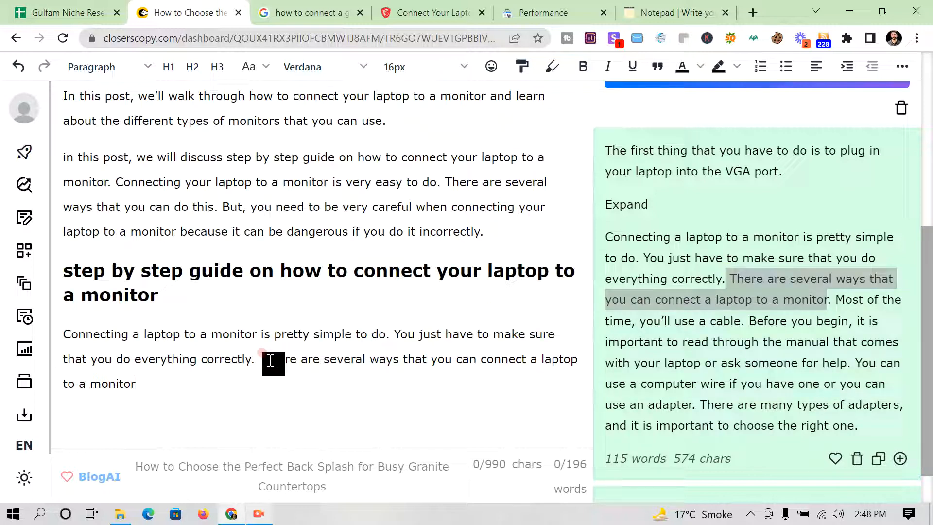
{"action": "key", "text": "BackSpace"}
{"action": "key", "text": "BackSpace"}
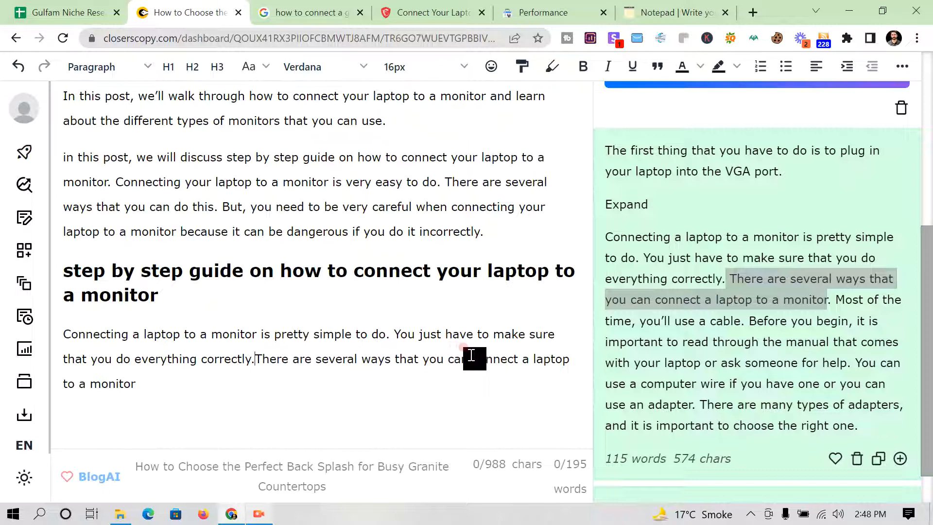
End the paragraph with a period and add "step one" on a new line below it as an H3 heading.
{"action": "left_click", "coordinate": [201, 388]}
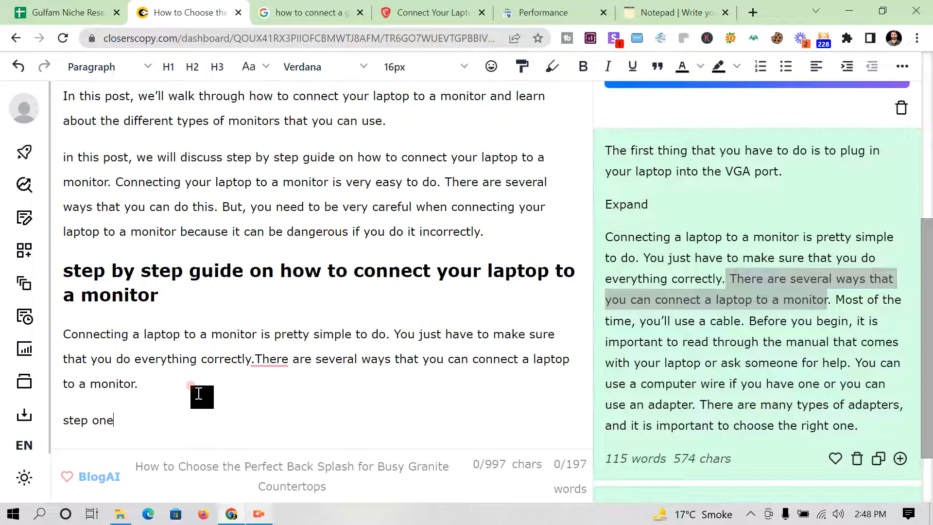
{"action": "triple_click", "coordinate": [64, 420]}
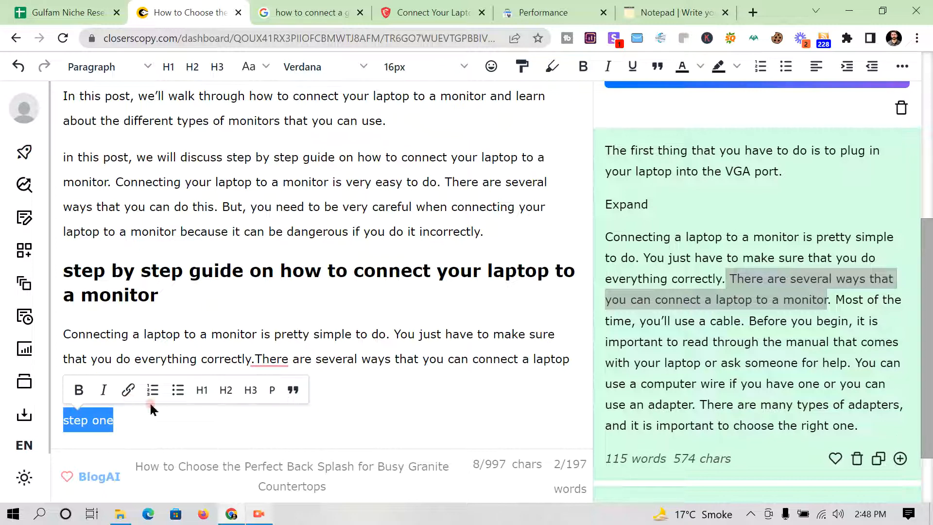
{"action": "left_click", "coordinate": [208, 394]}
{"action": "left_click", "coordinate": [249, 396]}
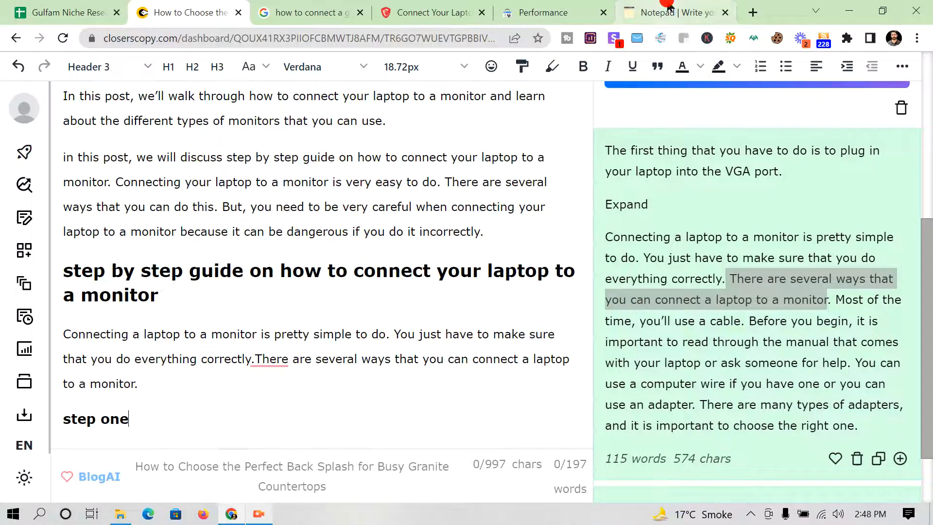
Switch to the online Notepad and cut the line "Plug your gaming laptop into a power source.".
{"action": "left_click", "coordinate": [675, 13]}
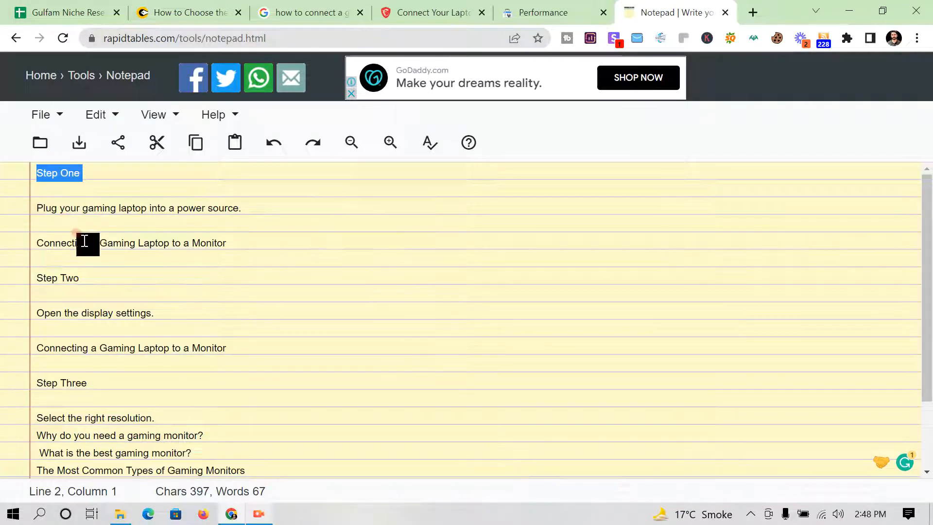
{"action": "left_click_drag", "start_coordinate": [38, 208], "coordinate": [273, 204]}
{"action": "key", "text": "ctrl+x"}
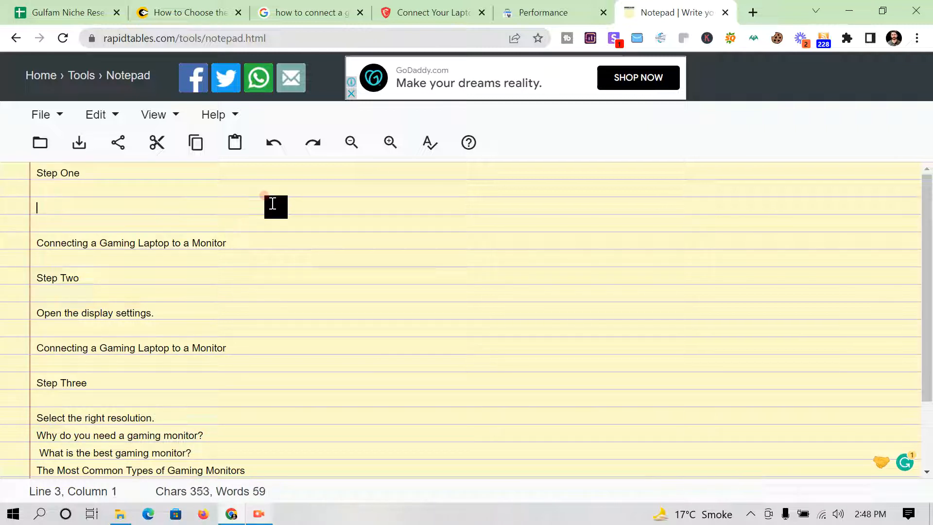
Copy "Connecting a Gaming Laptop to a Monitor" from the Notepad, paste it under "step one" in ClosersCopy, and delete the pasted line.
{"action": "triple_click", "coordinate": [149, 241]}
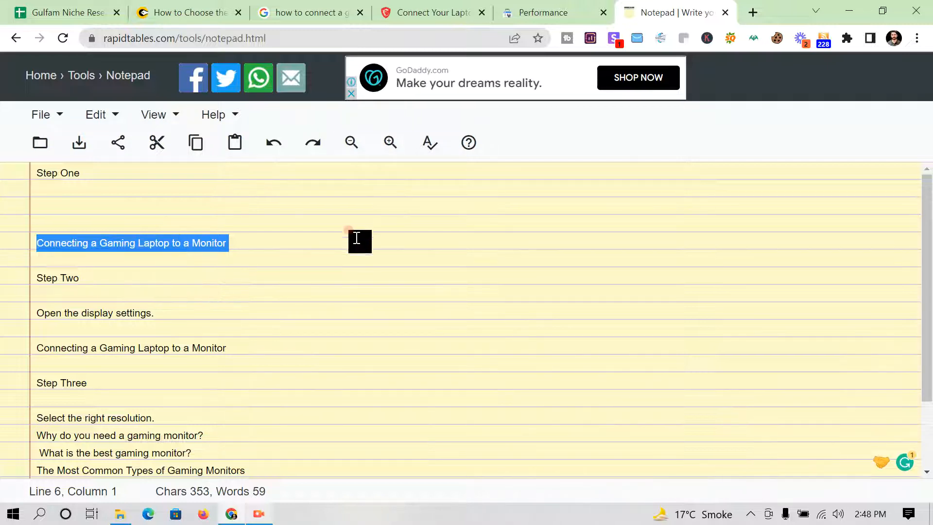
{"action": "scroll", "coordinate": [252, 276], "scroll_direction": "down", "scroll_amount": 3}
{"action": "scroll", "coordinate": [253, 276], "scroll_direction": "up", "scroll_amount": 3}
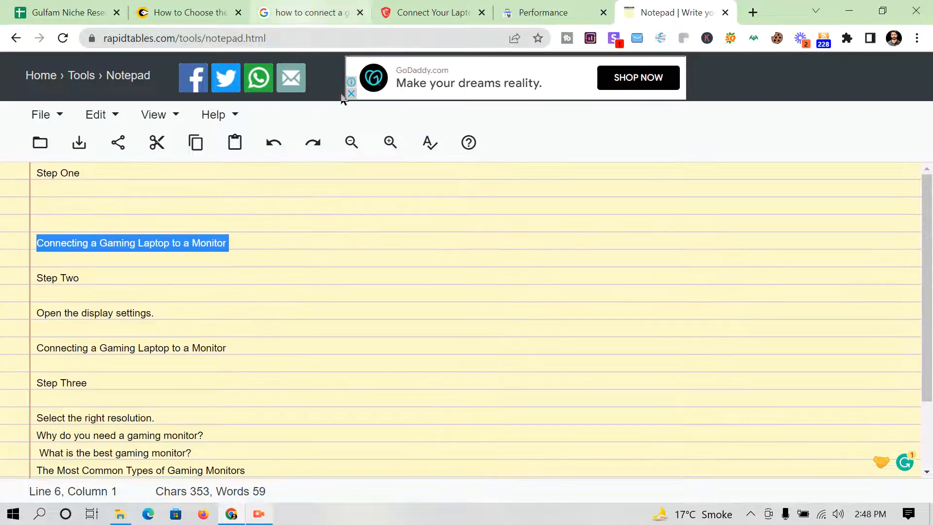
{"action": "left_click", "coordinate": [185, 12]}
{"action": "left_click", "coordinate": [192, 432]}
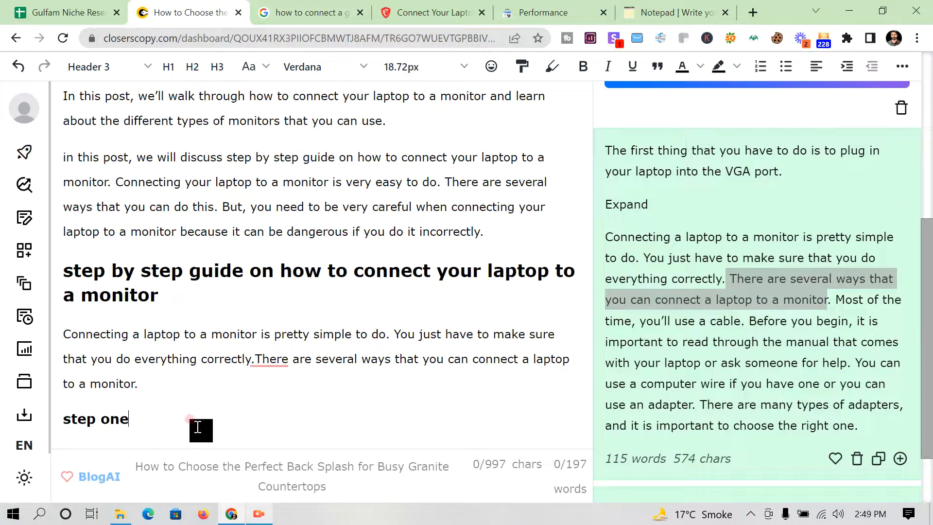
{"action": "key", "text": "Return"}
{"action": "key", "text": "ctrl+v"}
{"action": "scroll", "coordinate": [192, 413], "scroll_direction": "down", "scroll_amount": 3}
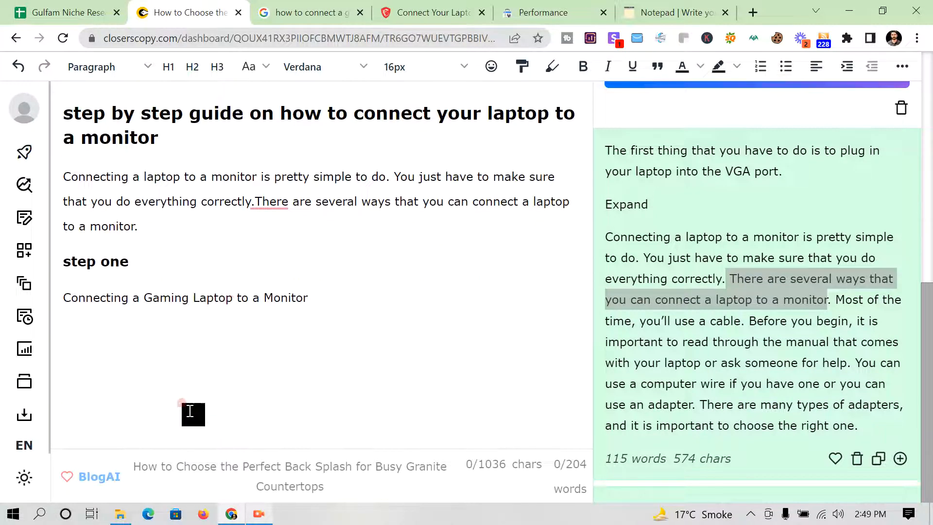
{"action": "triple_click", "coordinate": [261, 299]}
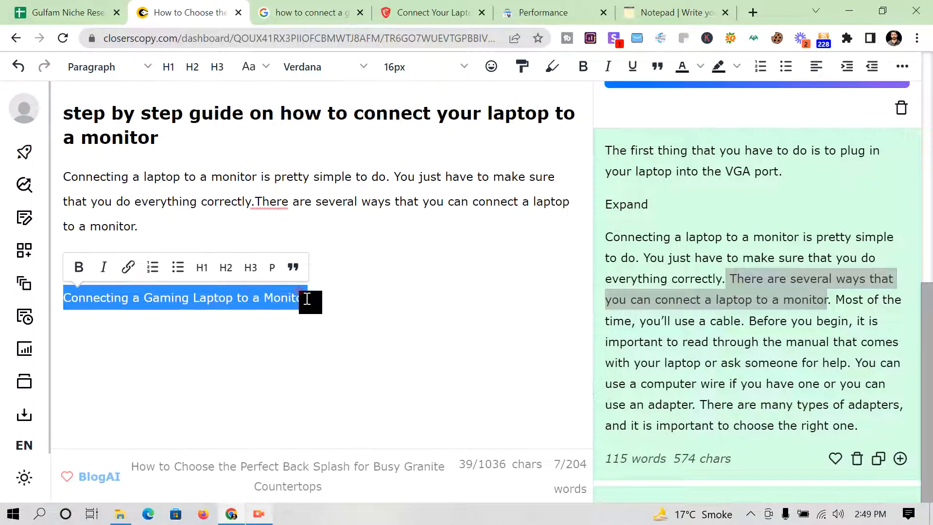
{"action": "key", "text": "BackSpace"}
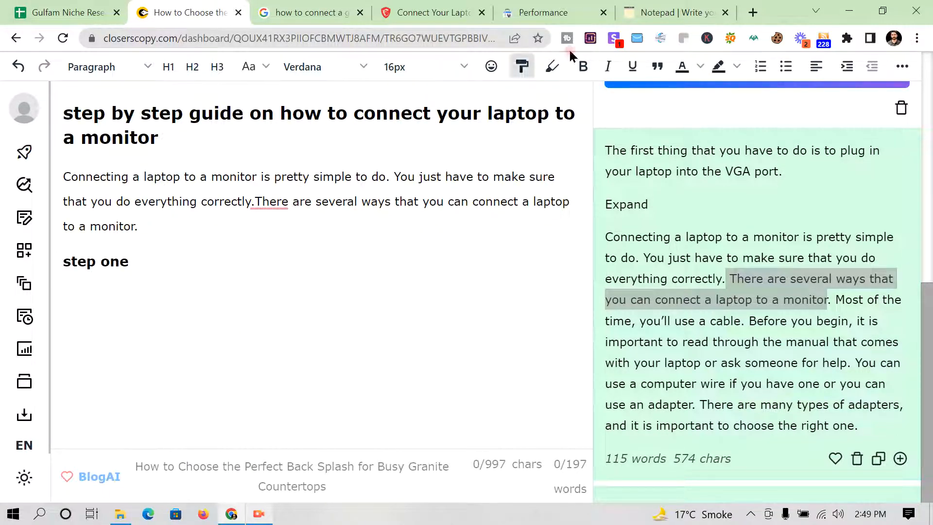
Check the step outline in the online Notepad and write "put the power plug into the monitor" under "step one" in ClosersCopy.
{"action": "left_click", "coordinate": [683, 13]}
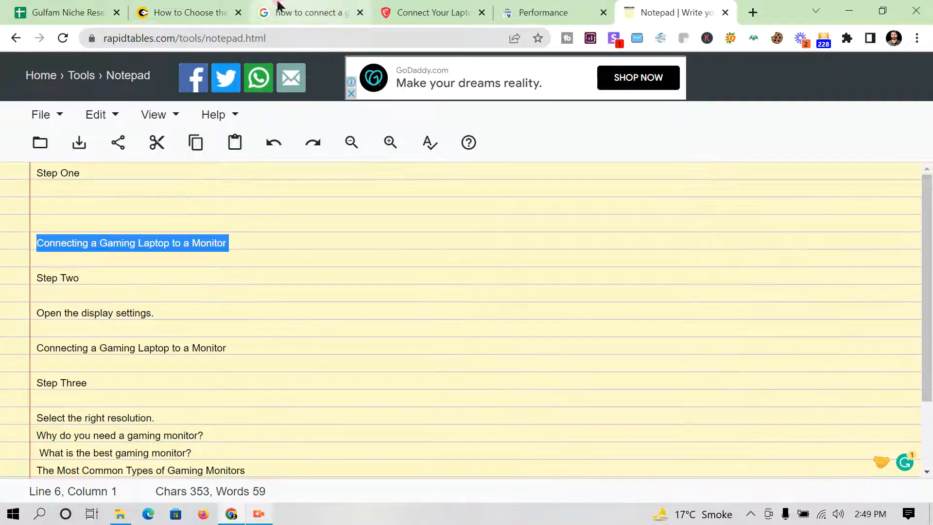
{"action": "left_click", "coordinate": [48, 206]}
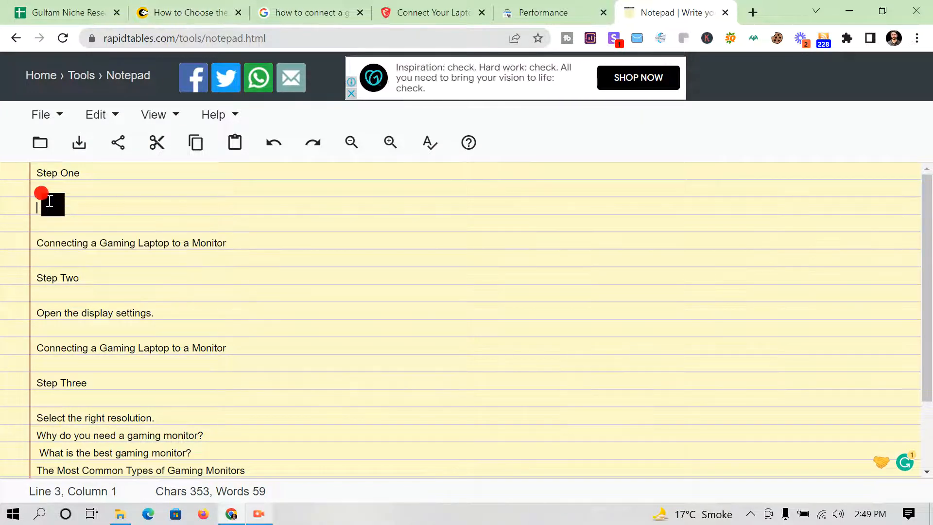
{"action": "scroll", "coordinate": [83, 242], "scroll_direction": "down", "scroll_amount": 2}
{"action": "scroll", "coordinate": [83, 241], "scroll_direction": "up", "scroll_amount": 2}
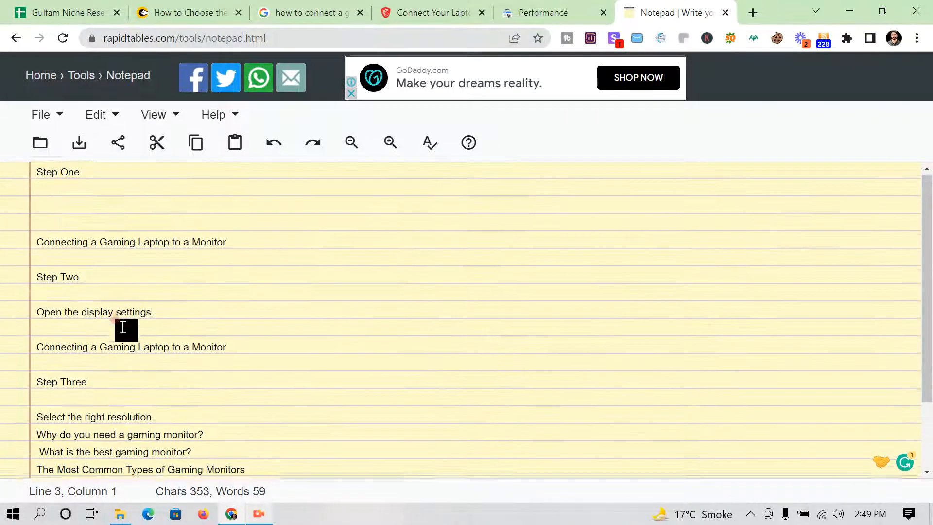
{"action": "left_click", "coordinate": [185, 13]}
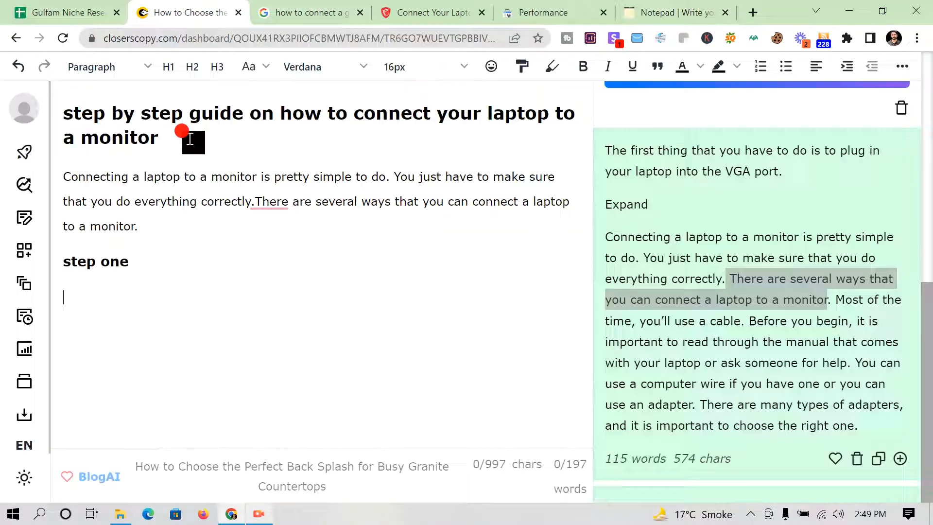
{"action": "type", "text": "ut the power plug into the moni"}
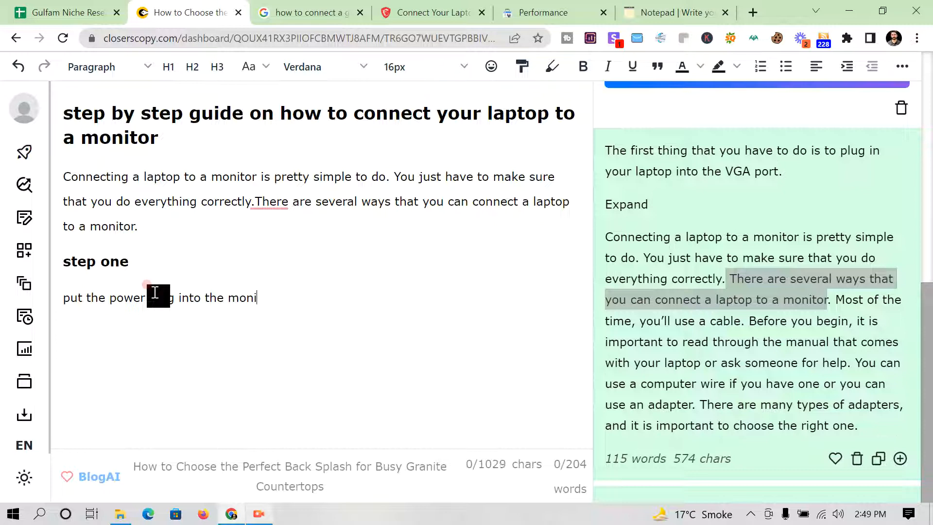
{"action": "type", "text": "r"}
Format the line "put the power plug into the monitor" as an H3 heading and capitalize its first letter.
{"action": "triple_click", "coordinate": [180, 291]}
{"action": "left_click", "coordinate": [214, 268]}
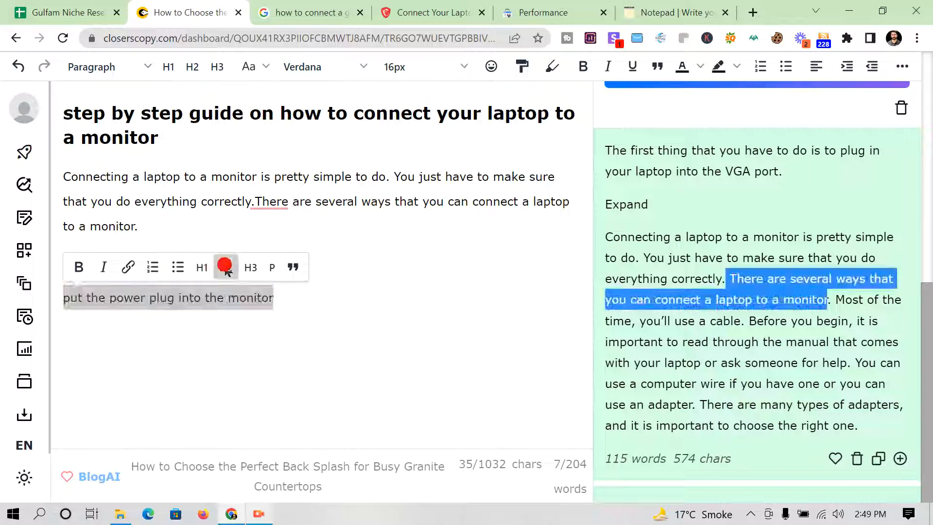
{"action": "left_click", "coordinate": [305, 266]}
{"action": "left_click", "coordinate": [396, 294]}
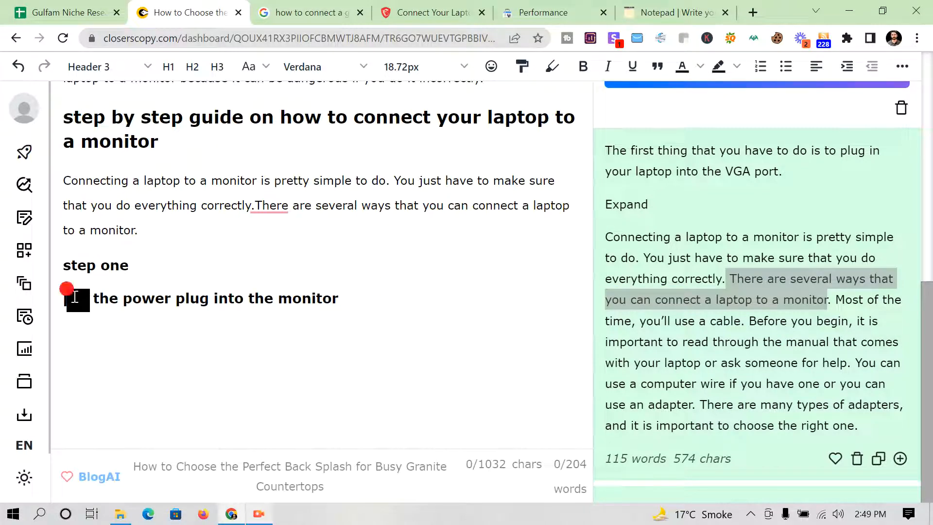
{"action": "key", "text": "BackSpace"}
{"action": "type", "text": "P"}
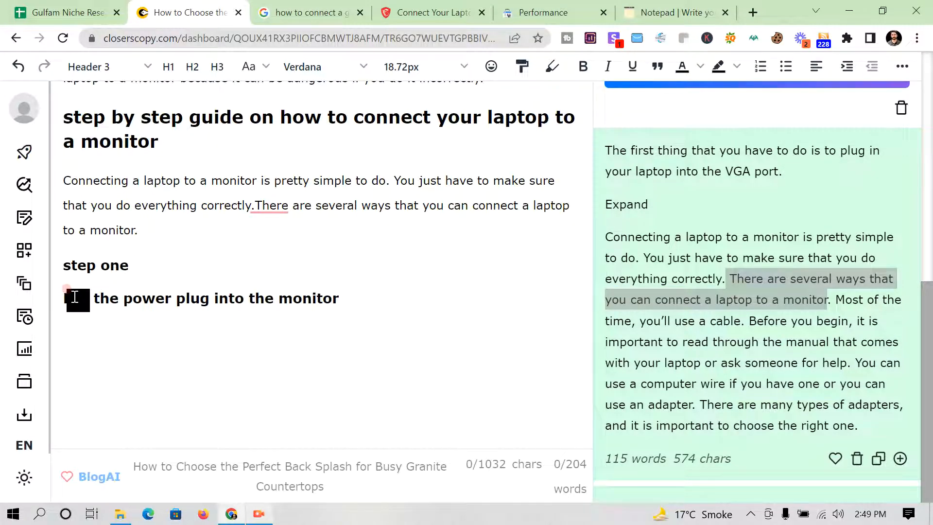
Select the whole article from the "Put the power plug into the monitor" heading up to the title and generate AI text from it.
{"action": "triple_click", "coordinate": [201, 306]}
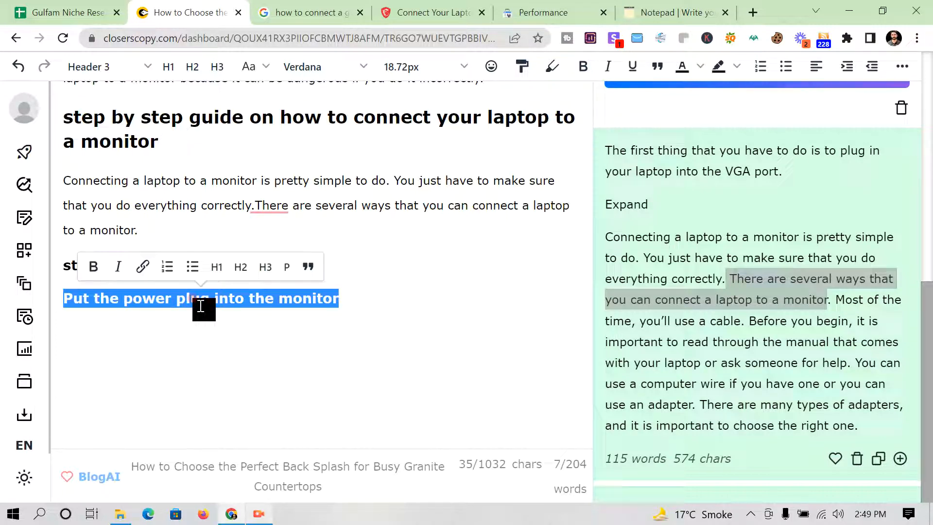
{"action": "left_click_drag", "start_coordinate": [346, 302], "coordinate": [87, 50]}
{"action": "scroll", "coordinate": [663, 212], "scroll_direction": "up", "scroll_amount": 5}
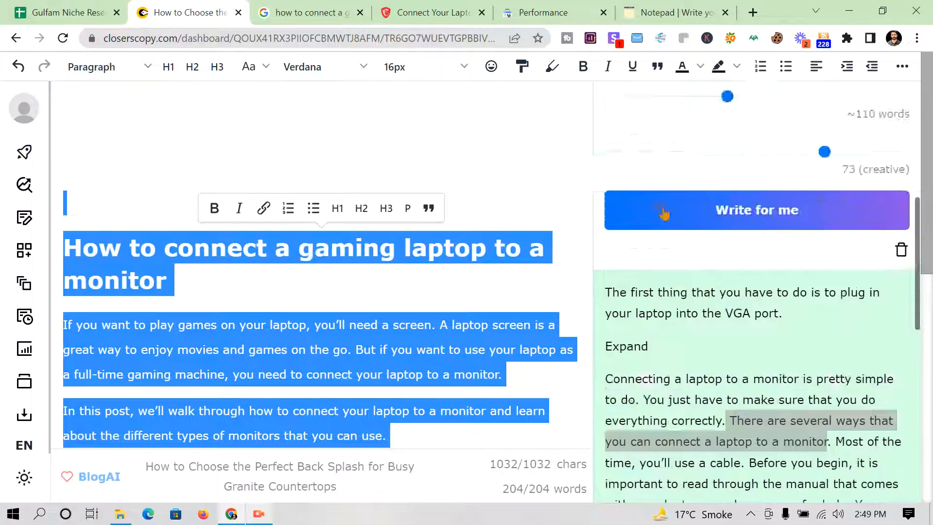
{"action": "scroll", "coordinate": [663, 213], "scroll_direction": "down", "scroll_amount": 5}
{"action": "left_click", "coordinate": [727, 358]}
{"action": "scroll", "coordinate": [494, 321], "scroll_direction": "down", "scroll_amount": 10}
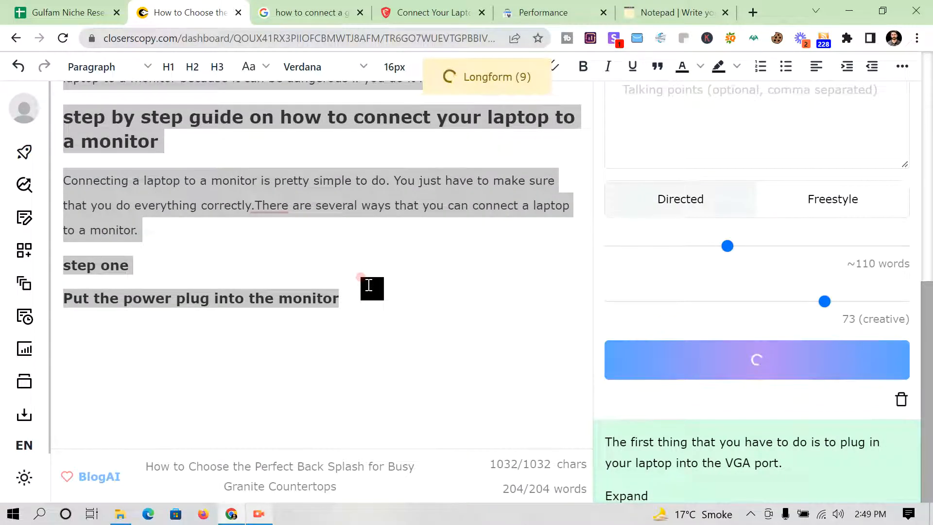
{"action": "scroll", "coordinate": [894, 400], "scroll_direction": "up", "scroll_amount": 3}
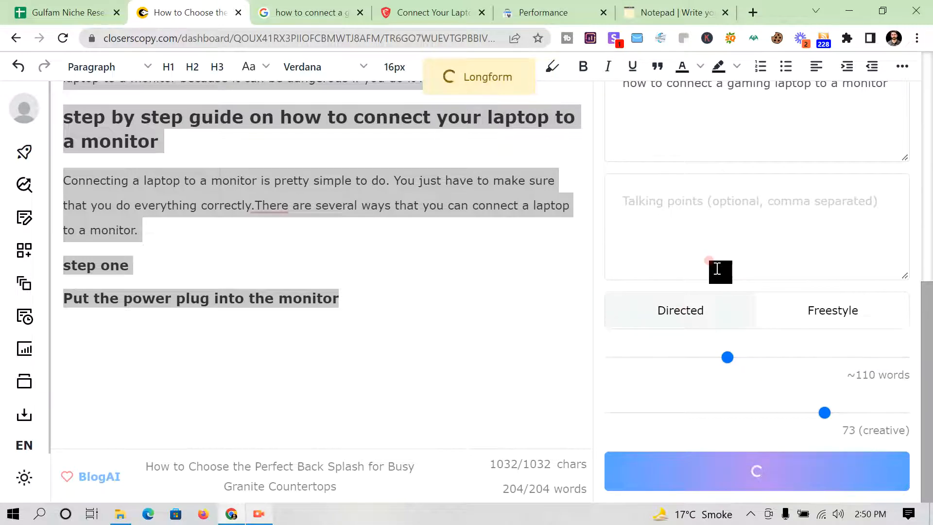
Read through the newly generated suggestions for text that fits under the power plug heading.
{"action": "scroll", "coordinate": [717, 270], "scroll_direction": "down", "scroll_amount": 12}
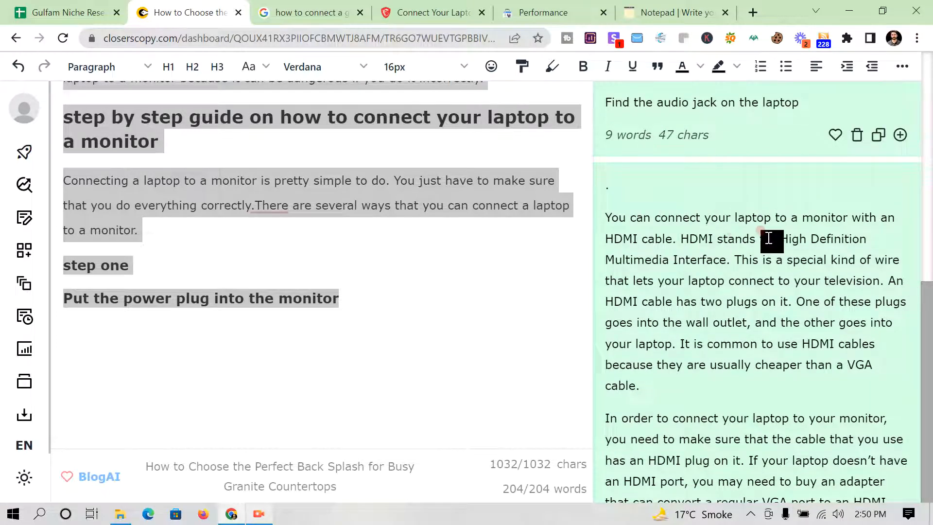
{"action": "scroll", "coordinate": [769, 238], "scroll_direction": "down", "scroll_amount": 4}
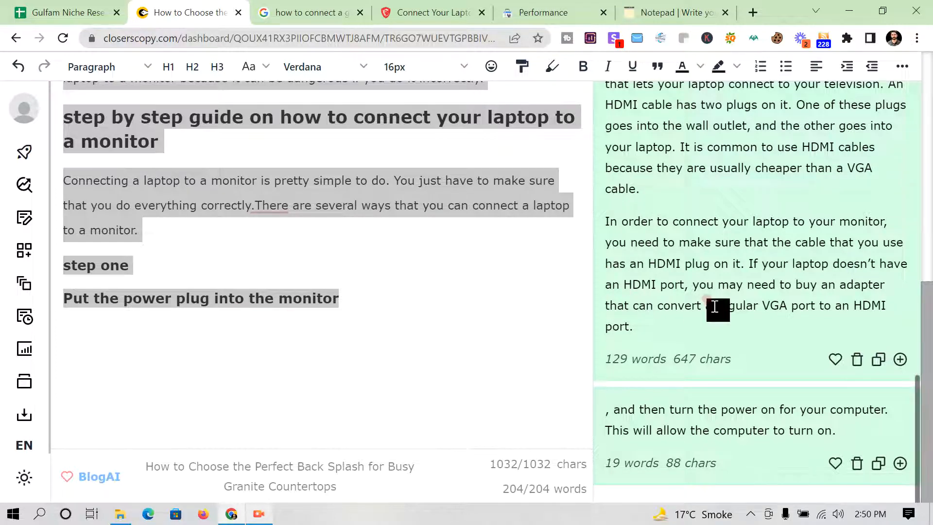
{"action": "scroll", "coordinate": [714, 306], "scroll_direction": "up", "scroll_amount": 3}
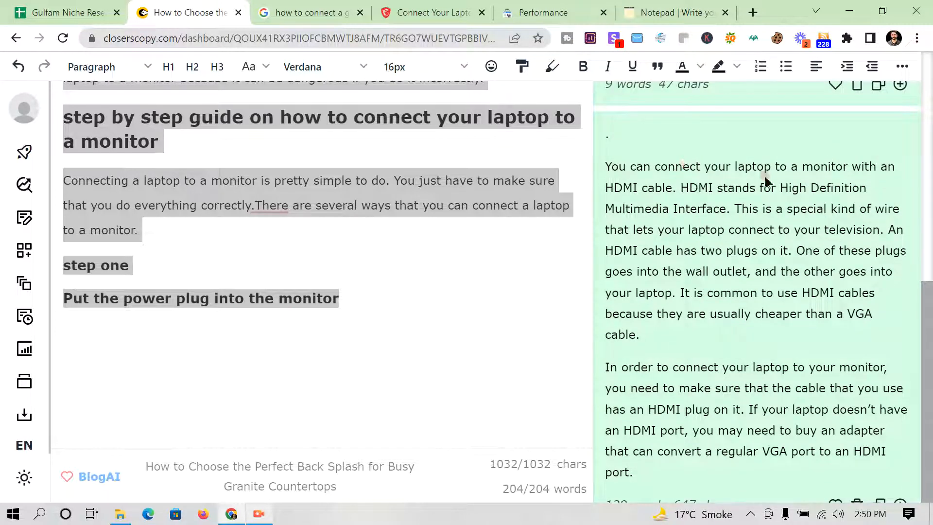
{"action": "left_click", "coordinate": [125, 298]}
{"action": "scroll", "coordinate": [673, 247], "scroll_direction": "down", "scroll_amount": 3}
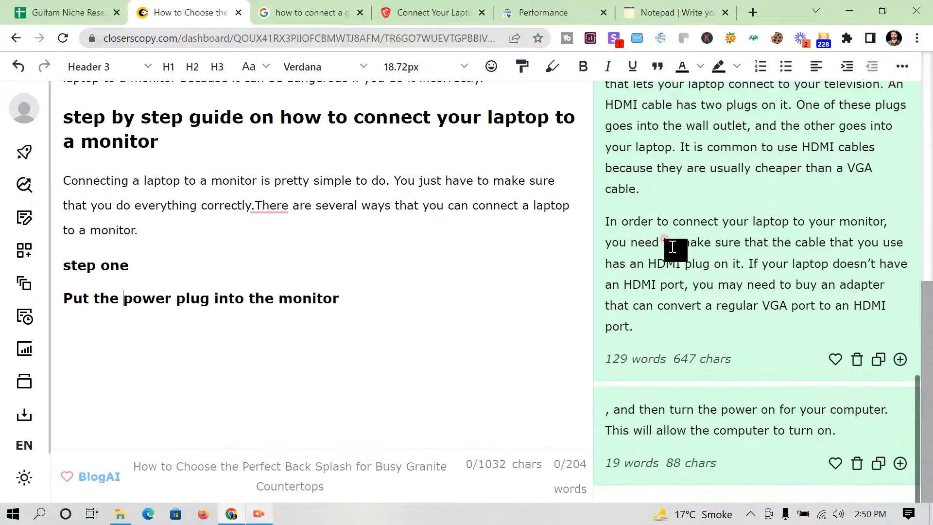
{"action": "scroll", "coordinate": [691, 283], "scroll_direction": "up", "scroll_amount": 10}
{"action": "scroll", "coordinate": [689, 277], "scroll_direction": "down", "scroll_amount": 4}
{"action": "scroll", "coordinate": [692, 284], "scroll_direction": "up", "scroll_amount": 4}
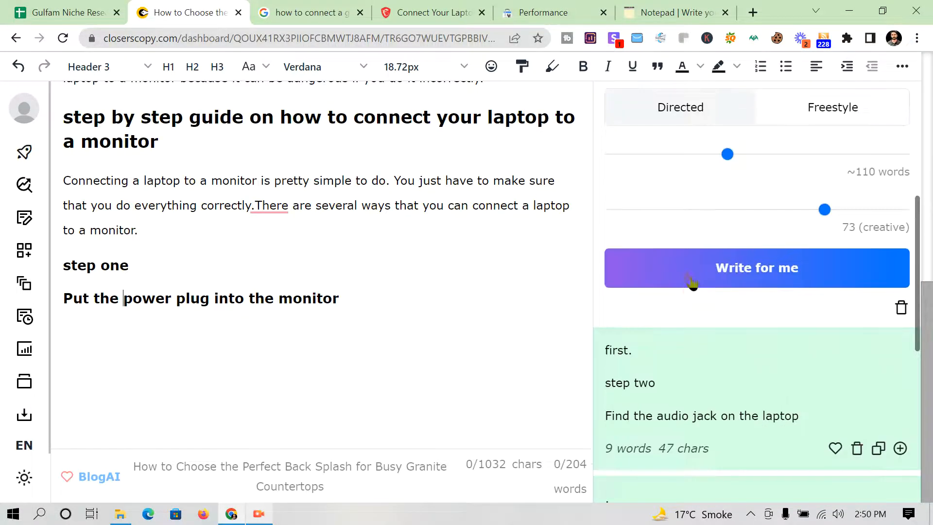
Select the whole article again and generate another set of AI suggestions.
{"action": "left_click_drag", "start_coordinate": [338, 299], "coordinate": [60, 81]}
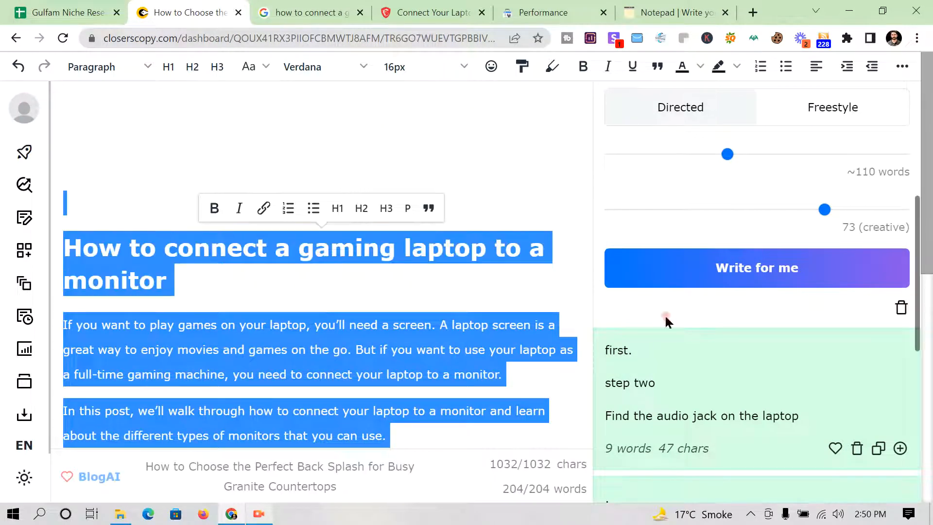
{"action": "left_click", "coordinate": [701, 281]}
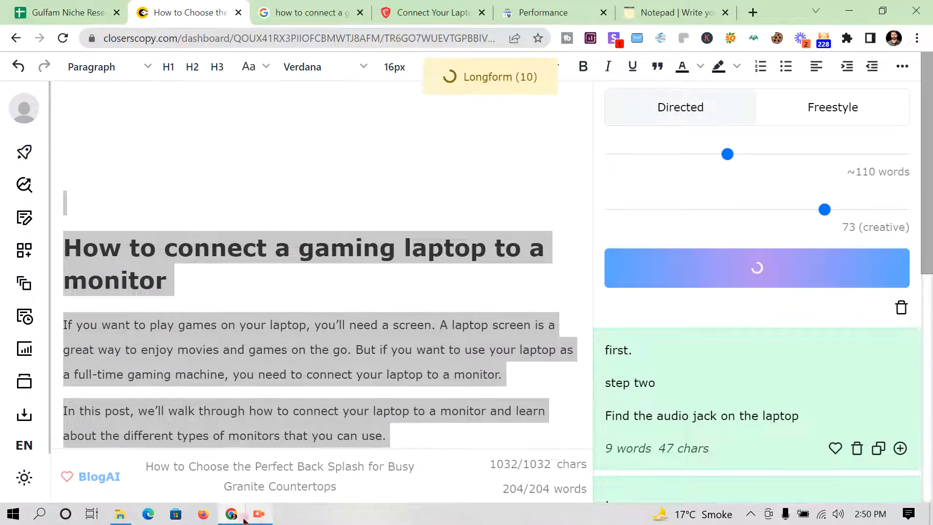
{"action": "left_click", "coordinate": [261, 515]}
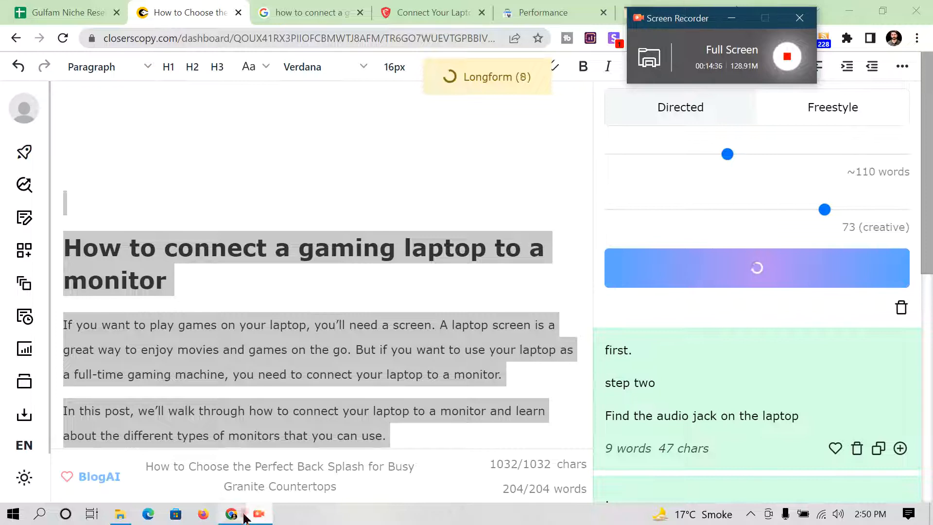
{"action": "left_click", "coordinate": [244, 518]}
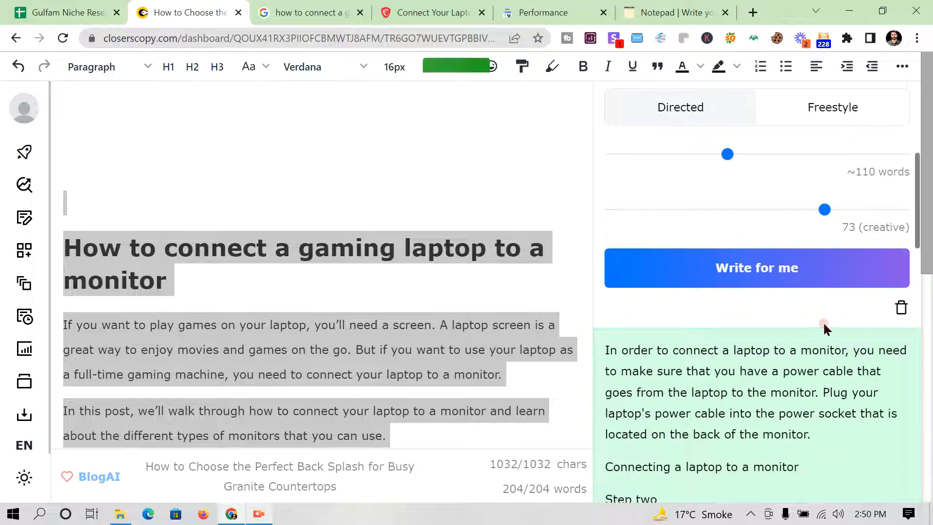
Copy the generated paragraph starting "In order to connect a laptop to a monitor" into a new line under "Put the power plug into the monitor".
{"action": "scroll", "coordinate": [789, 325], "scroll_direction": "up", "scroll_amount": 3}
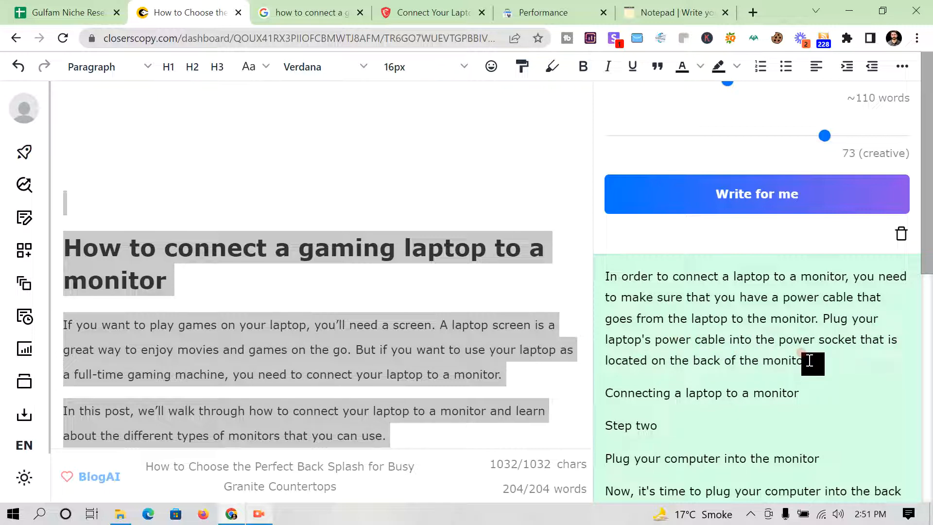
{"action": "left_click_drag", "start_coordinate": [809, 360], "coordinate": [606, 276]}
{"action": "key", "text": "ctrl+c"}
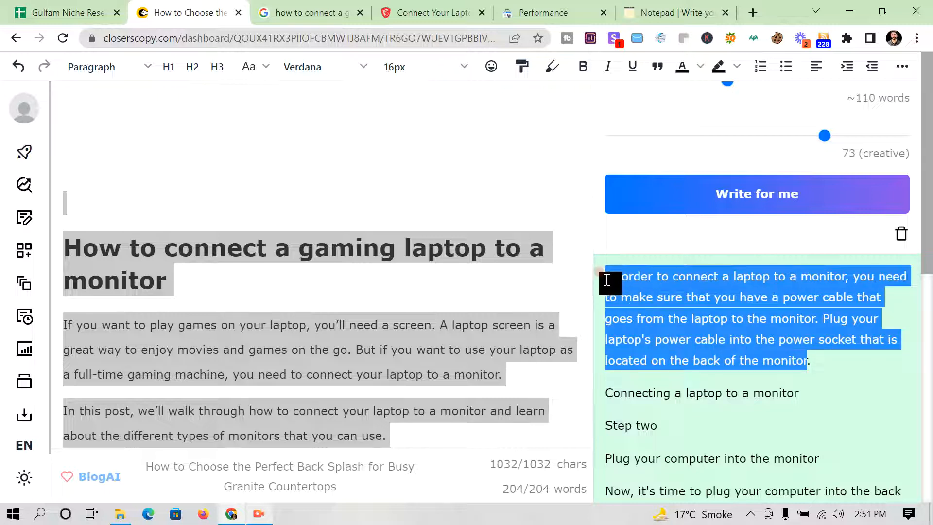
{"action": "scroll", "coordinate": [541, 355], "scroll_direction": "down", "scroll_amount": 6}
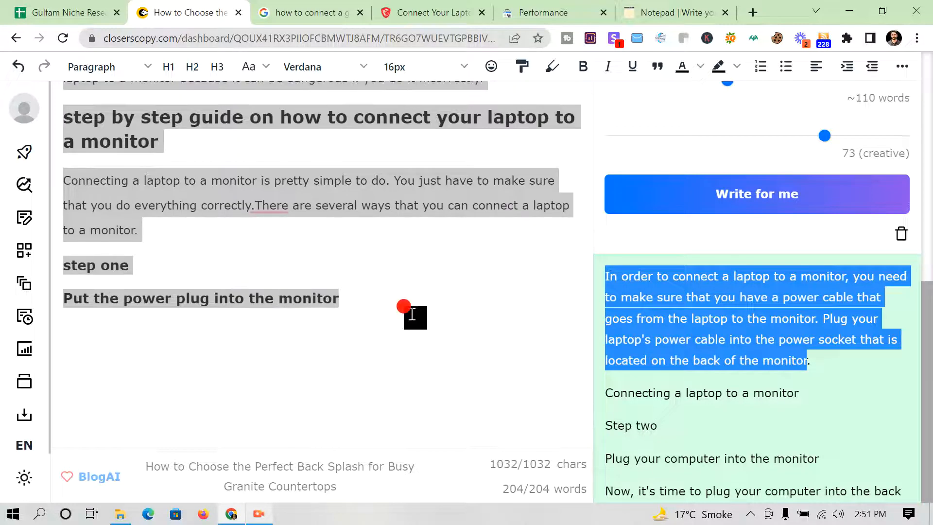
{"action": "left_click", "coordinate": [414, 316]}
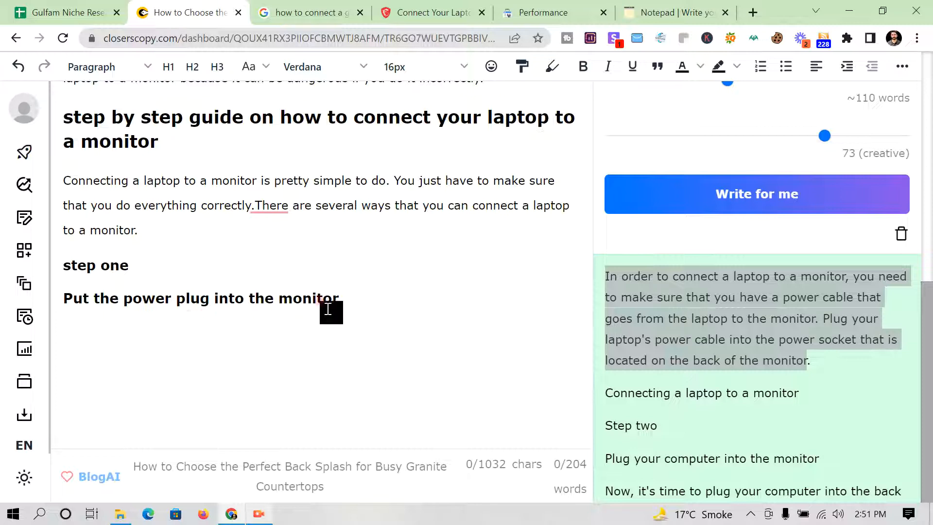
{"action": "left_click", "coordinate": [358, 301]}
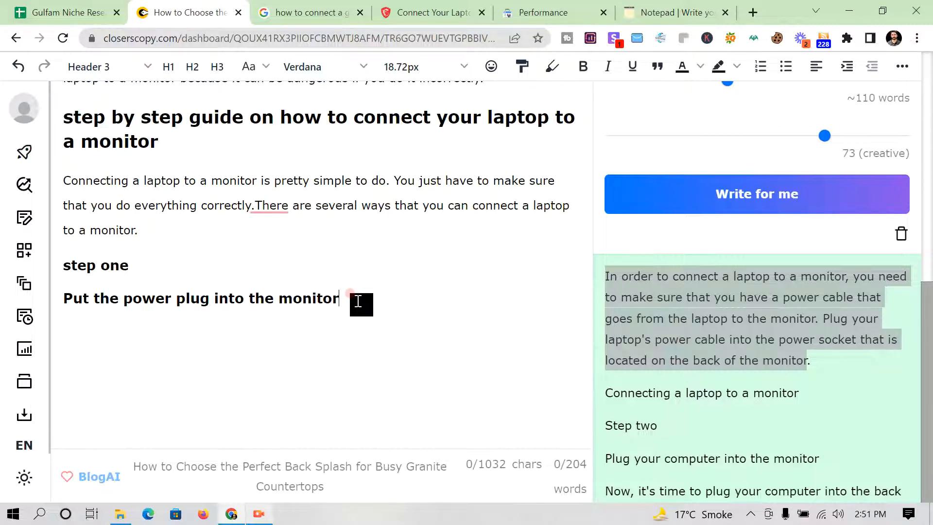
{"action": "key", "text": "Return"}
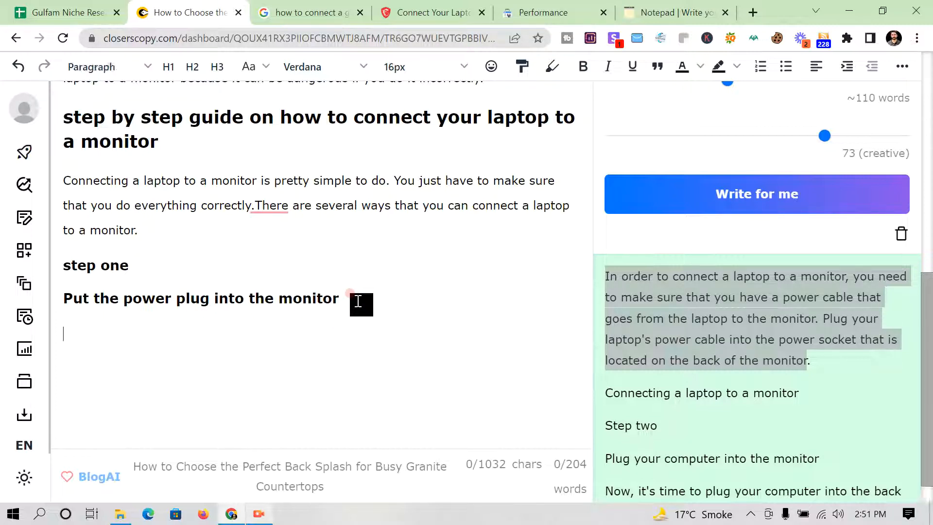
{"action": "key", "text": "ctrl+v"}
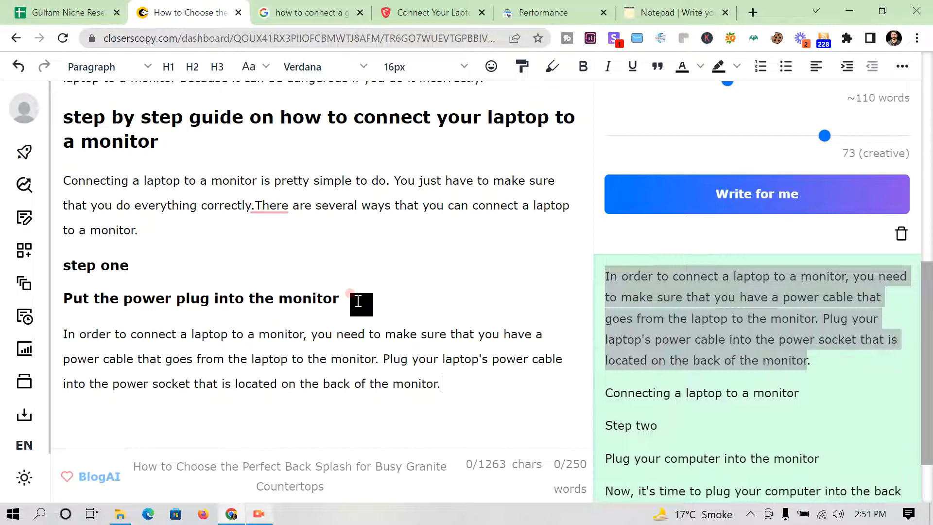
Add the generated text starting "This can be done using the power cord that came with your laptop" as a second paragraph under the power plug heading.
{"action": "scroll", "coordinate": [671, 319], "scroll_direction": "down", "scroll_amount": 4}
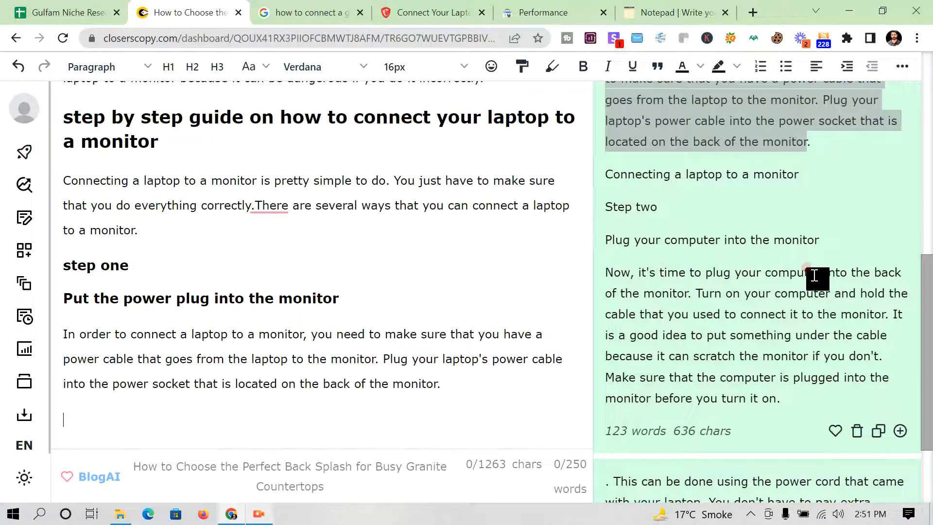
{"action": "scroll", "coordinate": [795, 333], "scroll_direction": "down", "scroll_amount": 5}
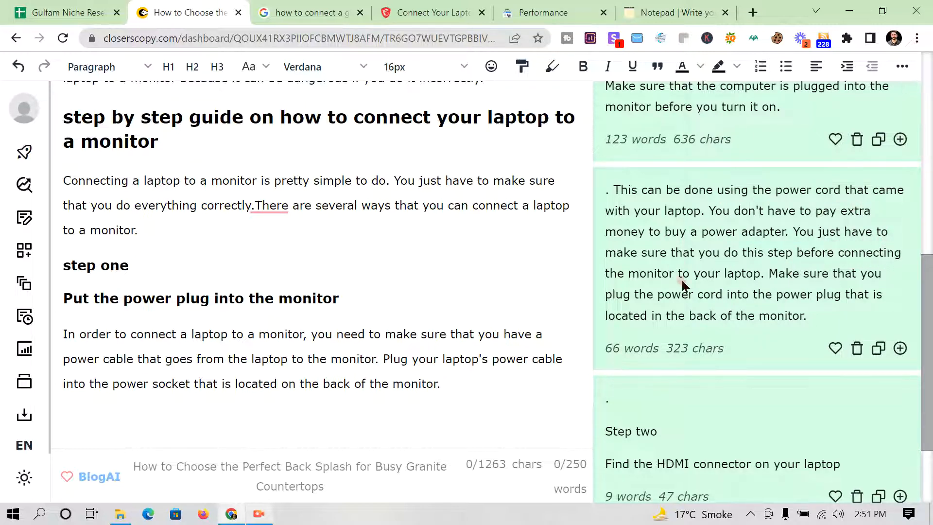
{"action": "left_click_drag", "start_coordinate": [820, 317], "coordinate": [141, 425]}
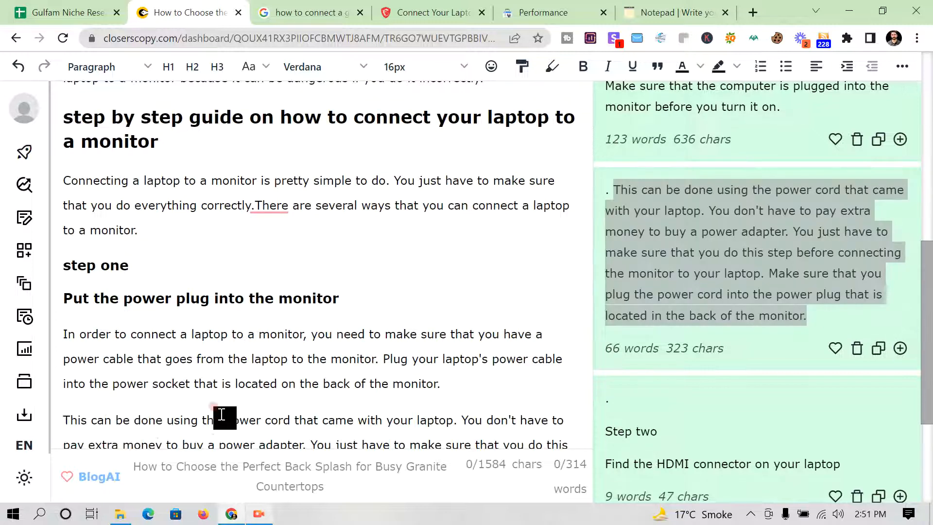
Select the heading "Put the power plug into the monitor" under "step one".
{"action": "scroll", "coordinate": [166, 419], "scroll_direction": "down", "scroll_amount": 4}
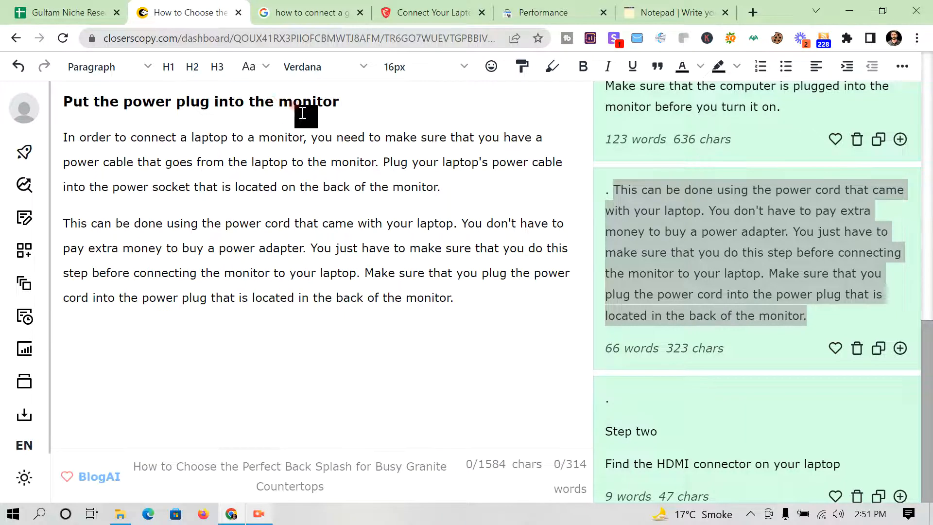
{"action": "scroll", "coordinate": [302, 112], "scroll_direction": "up", "scroll_amount": 3}
{"action": "triple_click", "coordinate": [291, 247]}
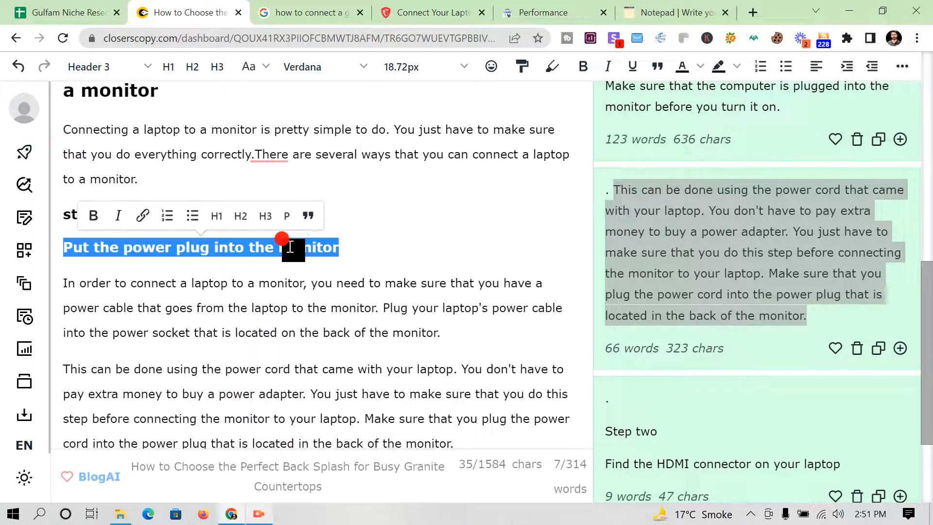
Replace the subheading below "step one" with "Connecting laptop power plug to monitor".
{"action": "key", "text": "BackSpace"}
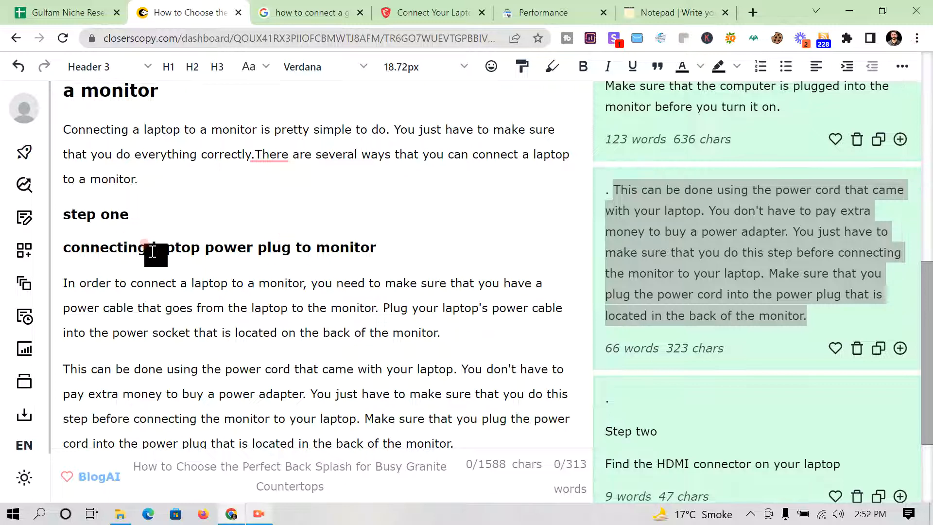
{"action": "scroll", "coordinate": [354, 255], "scroll_direction": "down", "scroll_amount": 3}
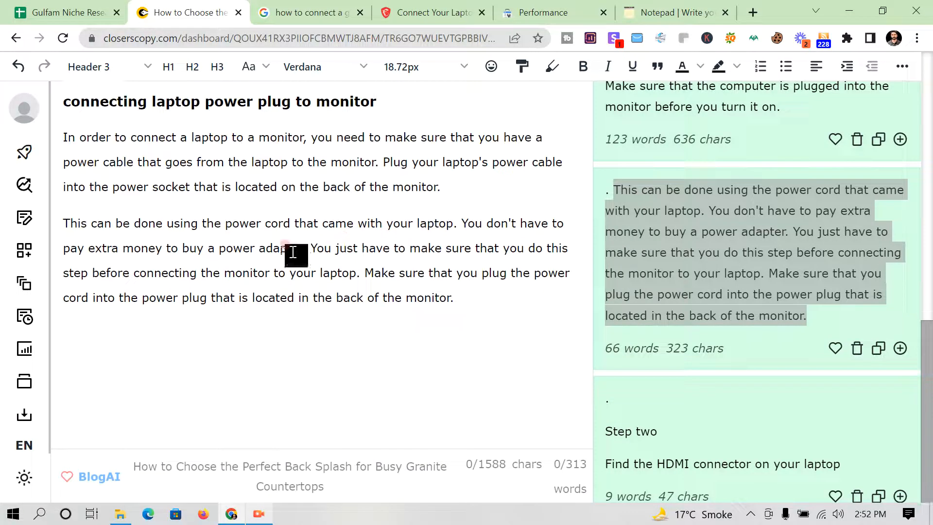
{"action": "left_click", "coordinate": [68, 101]}
{"action": "key", "text": "BackSpace"}
{"action": "type", "text": "n"}
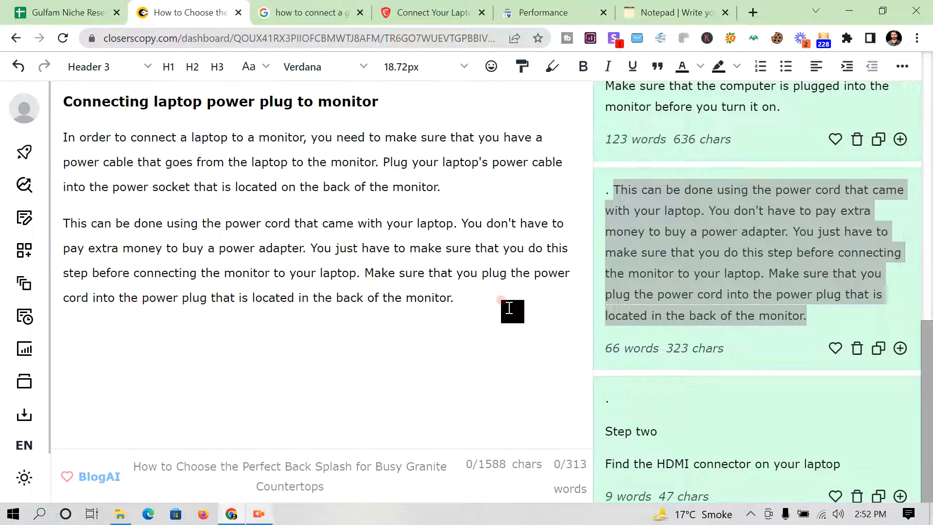
Copy "Step Two" from the online notepad outline into a new line below the power cord paragraph and format it as Header 3.
{"action": "left_click", "coordinate": [495, 303]}
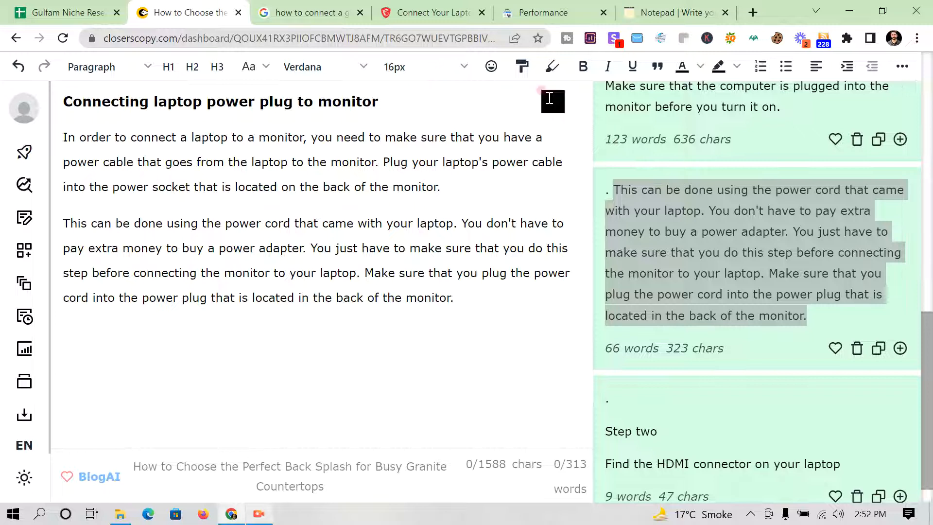
{"action": "left_click", "coordinate": [676, 11]}
{"action": "left_click", "coordinate": [73, 273]}
{"action": "triple_click", "coordinate": [73, 274]}
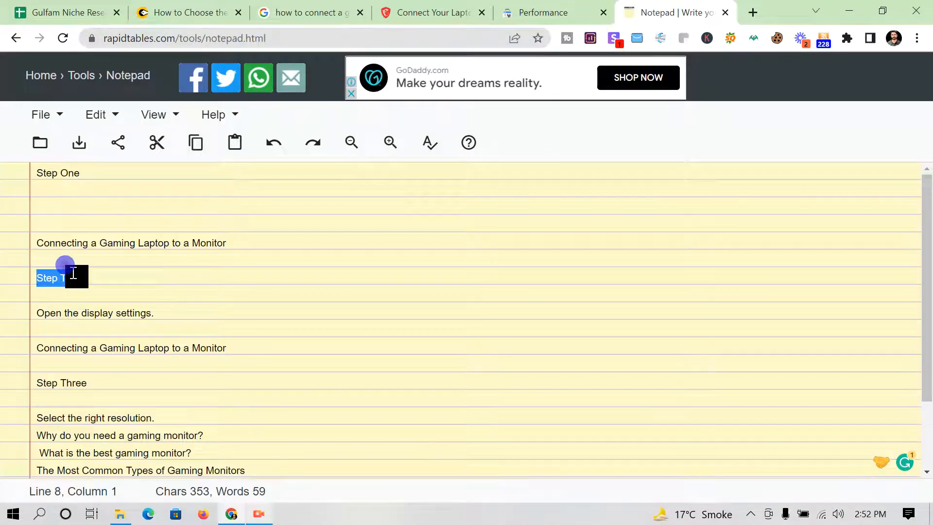
{"action": "left_click", "coordinate": [170, 12]}
{"action": "left_click", "coordinate": [73, 327]}
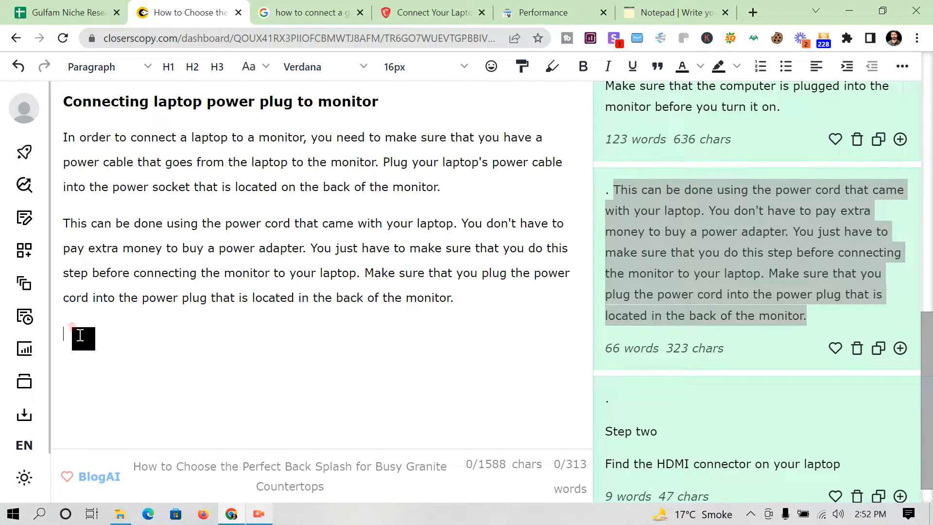
{"action": "type", "text": "Step Two"}
{"action": "triple_click", "coordinate": [115, 334]}
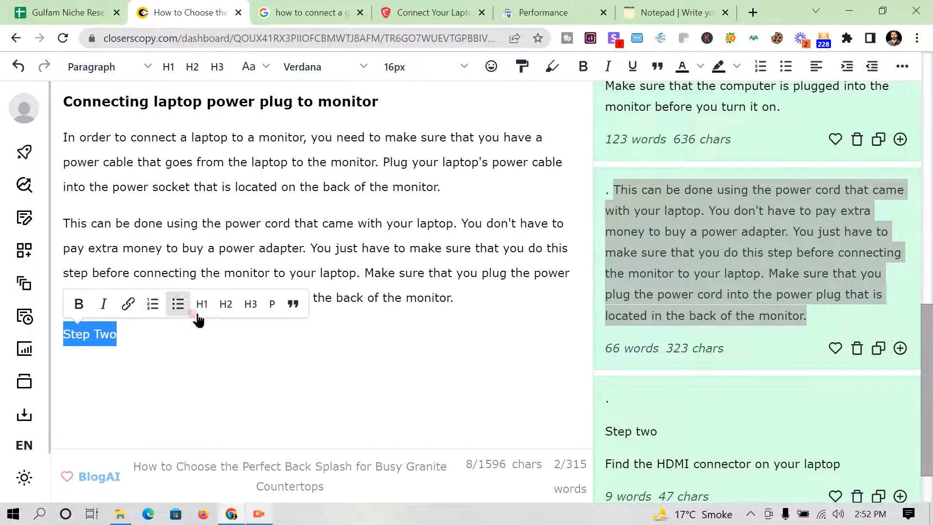
{"action": "left_click", "coordinate": [251, 304]}
{"action": "left_click", "coordinate": [199, 343]}
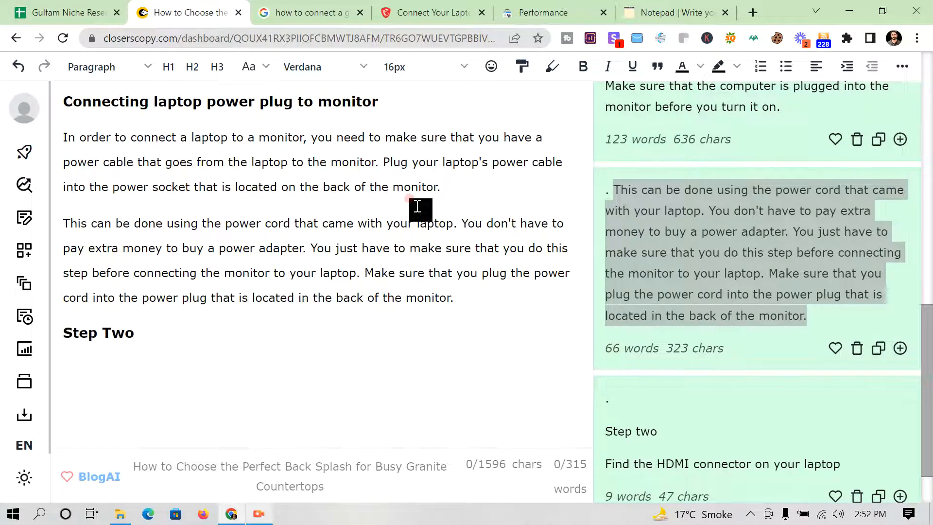
Copy "Open the display settings." from the notepad outline to the line below "Step Two" and format it as Header 3.
{"action": "left_click", "coordinate": [654, 8]}
{"action": "triple_click", "coordinate": [135, 316]}
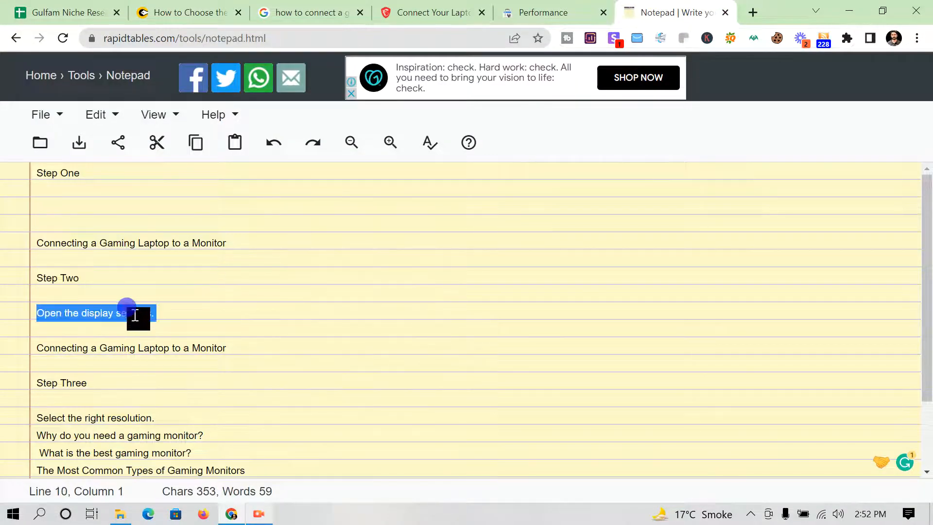
{"action": "key", "text": "ctrl+c"}
{"action": "left_click", "coordinate": [190, 12]}
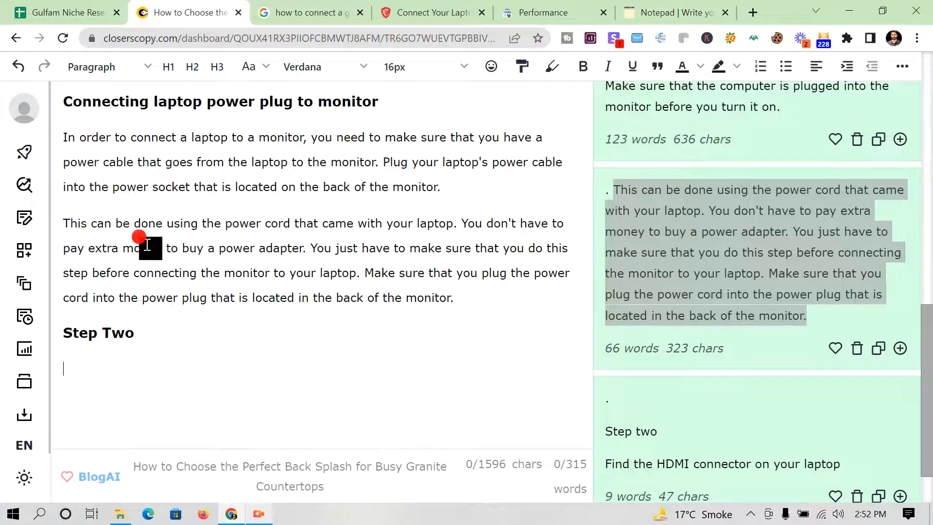
{"action": "key", "text": "ctrl+v"}
{"action": "triple_click", "coordinate": [115, 375]}
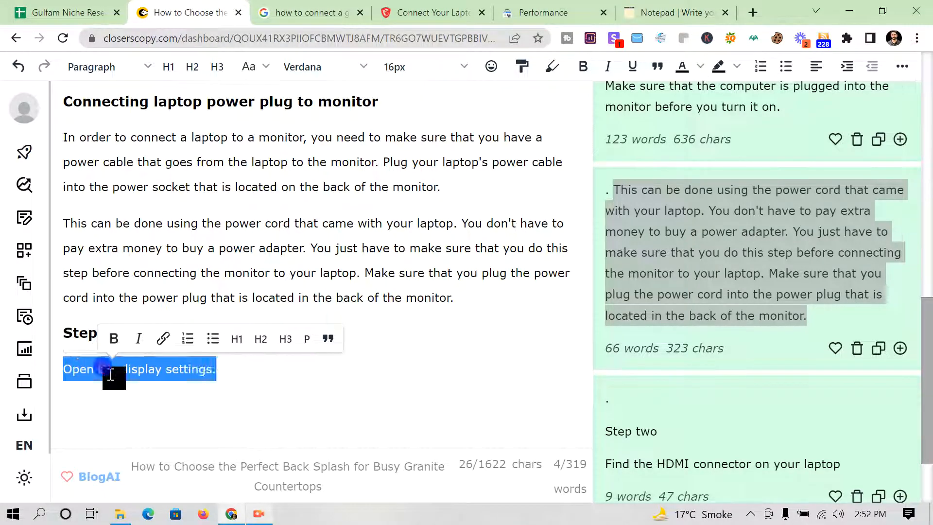
{"action": "left_click", "coordinate": [250, 334]}
{"action": "left_click", "coordinate": [288, 366]}
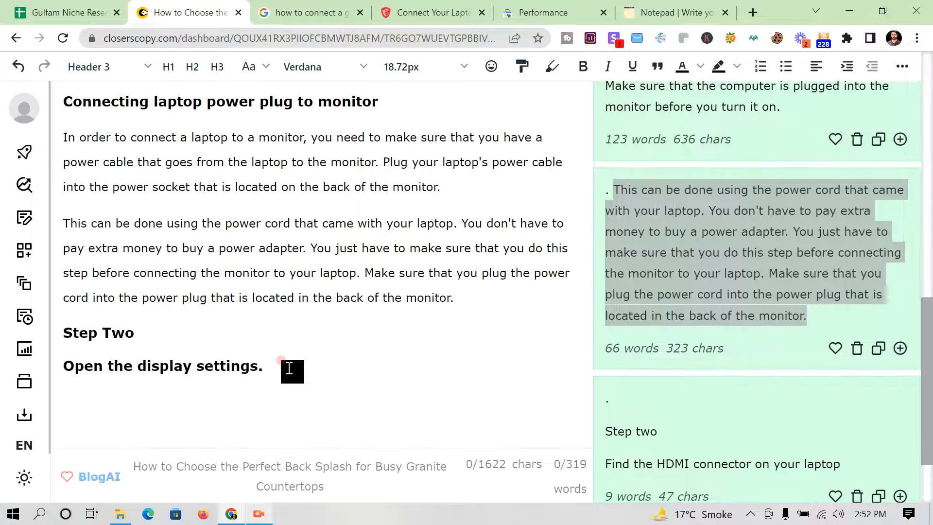
Turn the "step one" and "Step Two" headings into numbered list items.
{"action": "scroll", "coordinate": [292, 370], "scroll_direction": "up", "scroll_amount": 3}
{"action": "scroll", "coordinate": [291, 371], "scroll_direction": "down", "scroll_amount": 5}
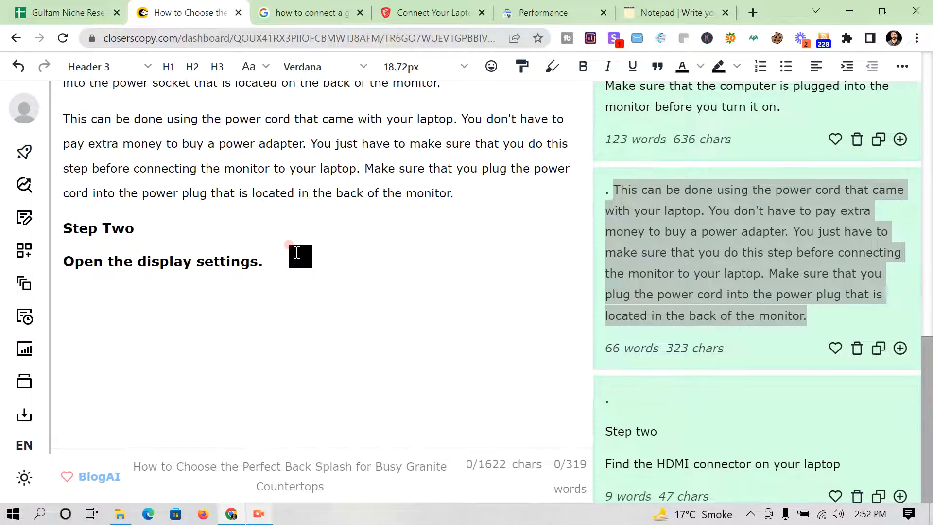
{"action": "triple_click", "coordinate": [88, 230]}
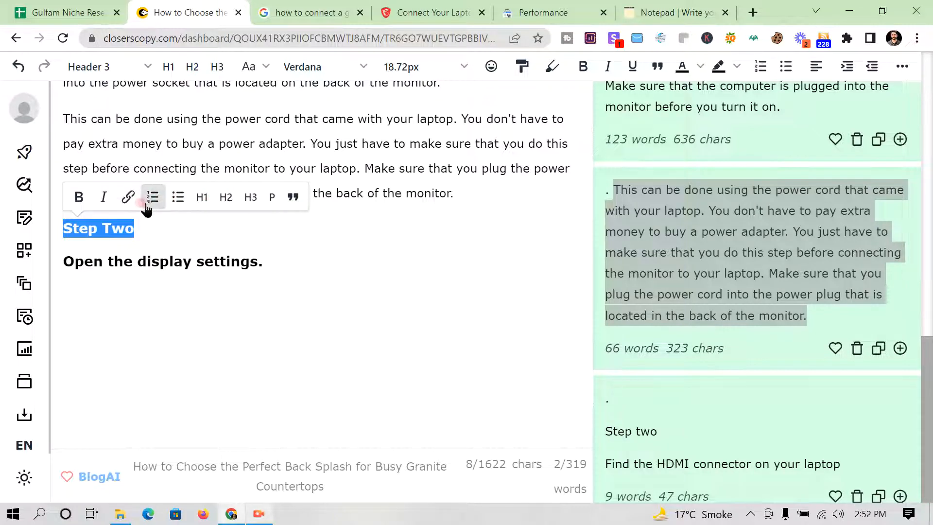
{"action": "scroll", "coordinate": [152, 204], "scroll_direction": "up", "scroll_amount": 3}
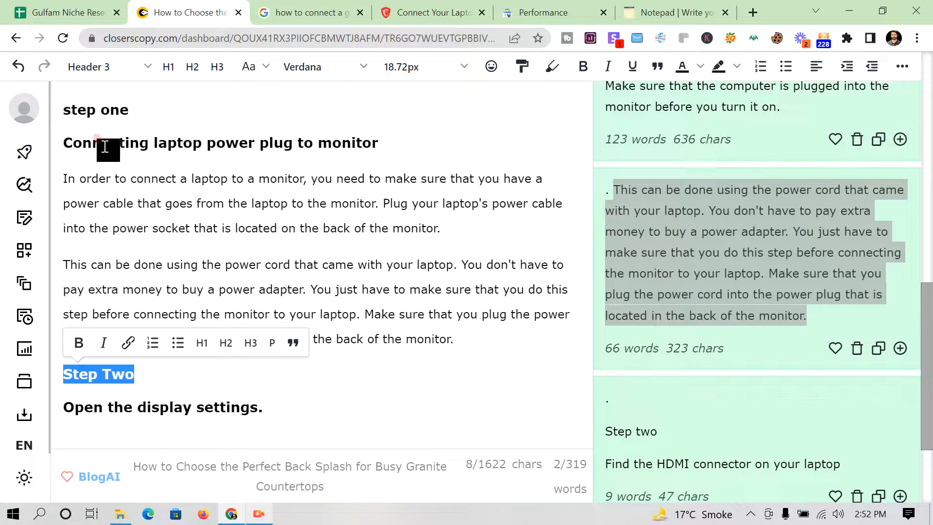
{"action": "triple_click", "coordinate": [116, 107]}
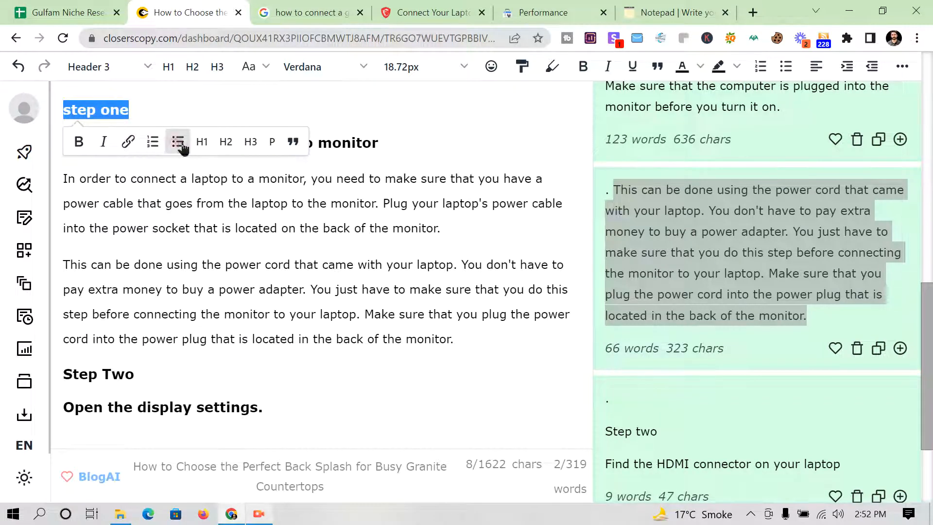
{"action": "left_click", "coordinate": [152, 142]}
{"action": "triple_click", "coordinate": [103, 378]}
{"action": "left_click", "coordinate": [152, 346]}
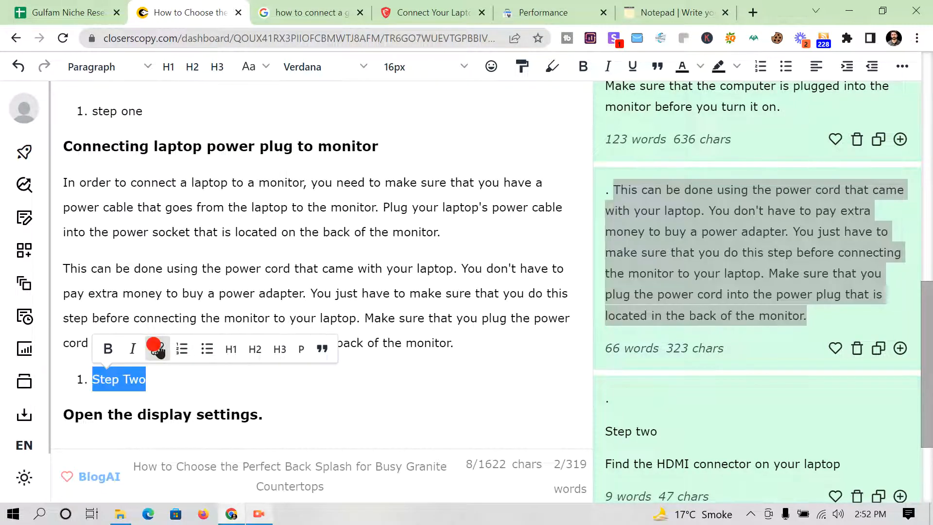
Change the "Step Two" and "step one" lines to bulleted list items.
{"action": "left_click", "coordinate": [84, 381]}
{"action": "triple_click", "coordinate": [84, 380]}
{"action": "left_click", "coordinate": [203, 348]}
{"action": "triple_click", "coordinate": [124, 111]}
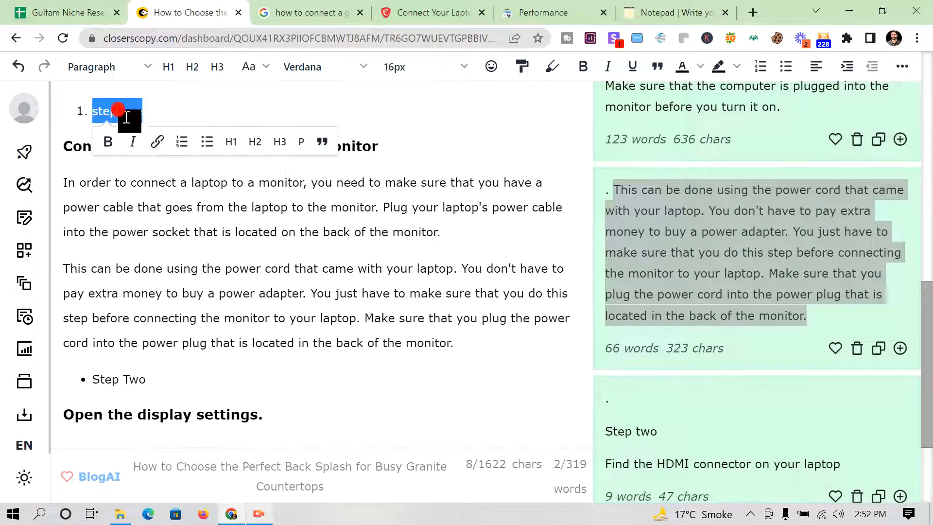
{"action": "left_click", "coordinate": [207, 141]}
{"action": "left_click", "coordinate": [242, 103]}
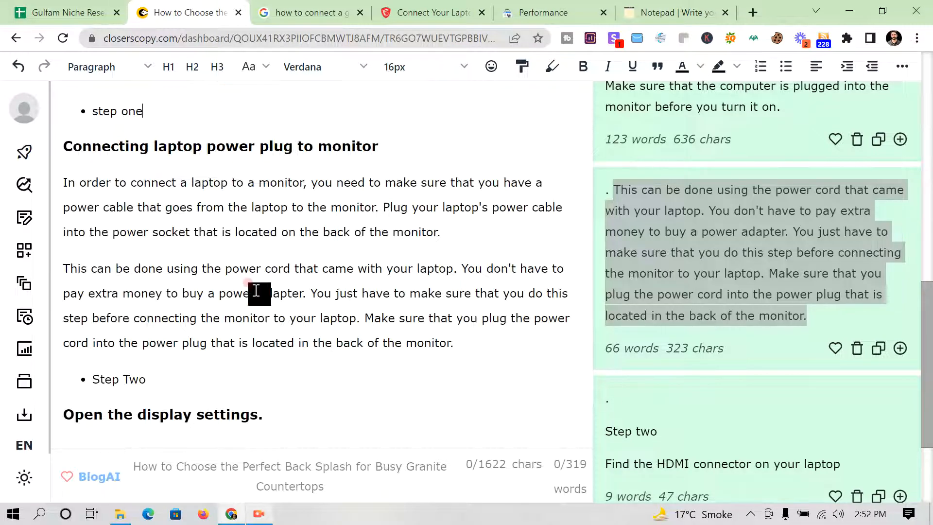
Format the bulleted "Step Two" and "step one" items as Header 3.
{"action": "left_click_drag", "start_coordinate": [125, 384], "coordinate": [92, 380]}
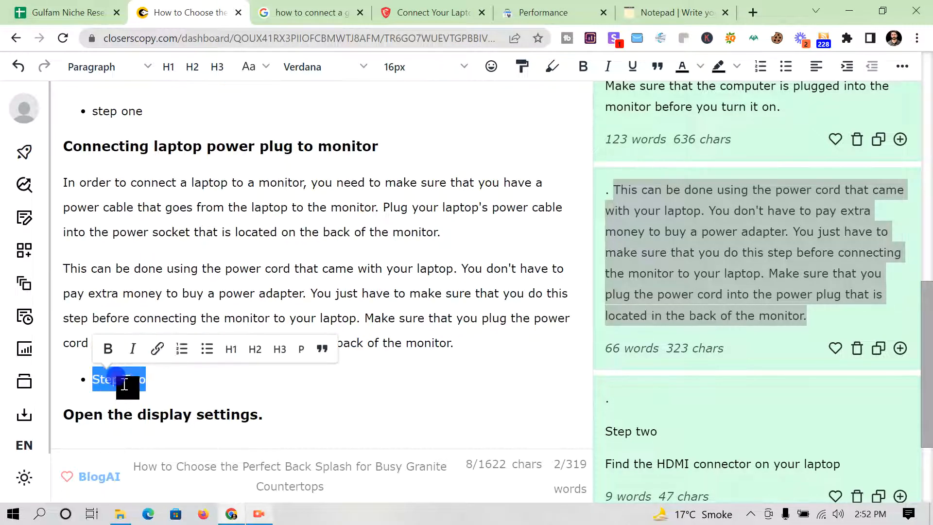
{"action": "left_click", "coordinate": [280, 349]}
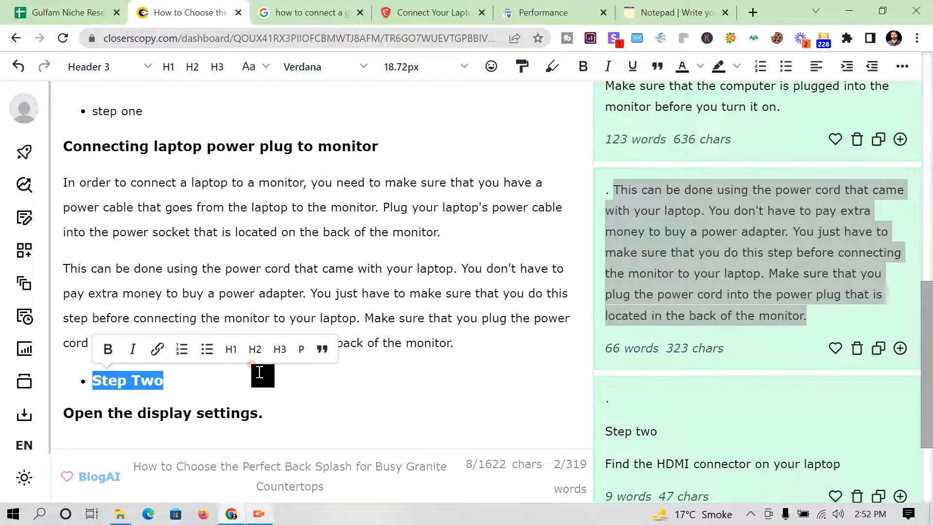
{"action": "double_click", "coordinate": [131, 113]}
{"action": "triple_click", "coordinate": [130, 113]}
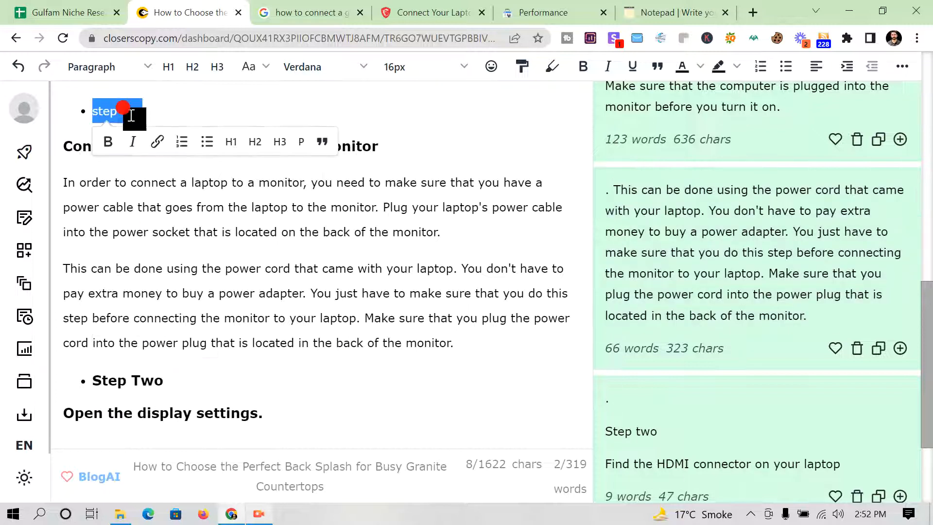
{"action": "left_click", "coordinate": [280, 144]}
{"action": "left_click", "coordinate": [313, 112]}
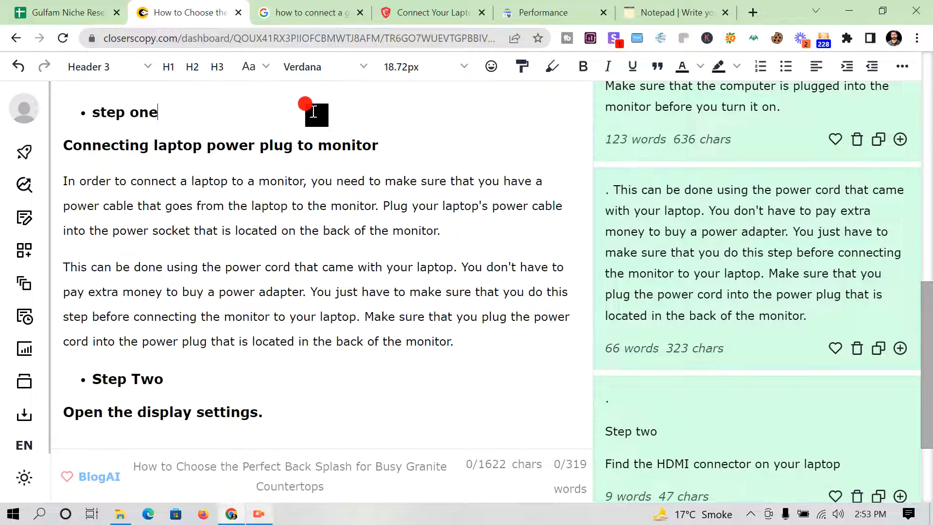
Select the whole article text and have the Longform writer generate new content from it.
{"action": "scroll", "coordinate": [290, 296], "scroll_direction": "down", "scroll_amount": 3}
{"action": "scroll", "coordinate": [289, 304], "scroll_direction": "up", "scroll_amount": 2}
{"action": "scroll", "coordinate": [289, 303], "scroll_direction": "down", "scroll_amount": 2}
{"action": "left_click", "coordinate": [198, 305]}
{"action": "left_click_drag", "start_coordinate": [197, 305], "coordinate": [39, 42]}
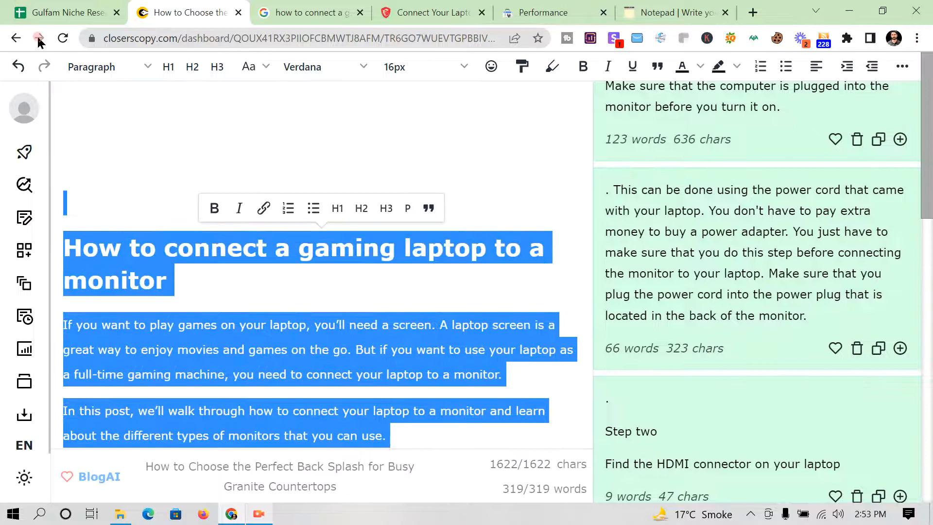
{"action": "scroll", "coordinate": [688, 293], "scroll_direction": "up", "scroll_amount": 12}
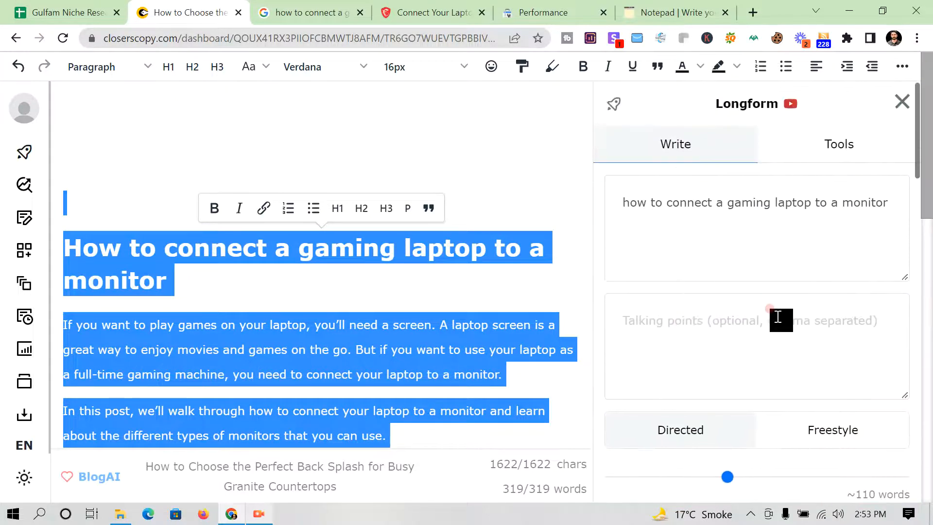
{"action": "scroll", "coordinate": [769, 348], "scroll_direction": "down", "scroll_amount": 2}
{"action": "scroll", "coordinate": [899, 455], "scroll_direction": "down", "scroll_amount": 3}
{"action": "left_click", "coordinate": [902, 343]}
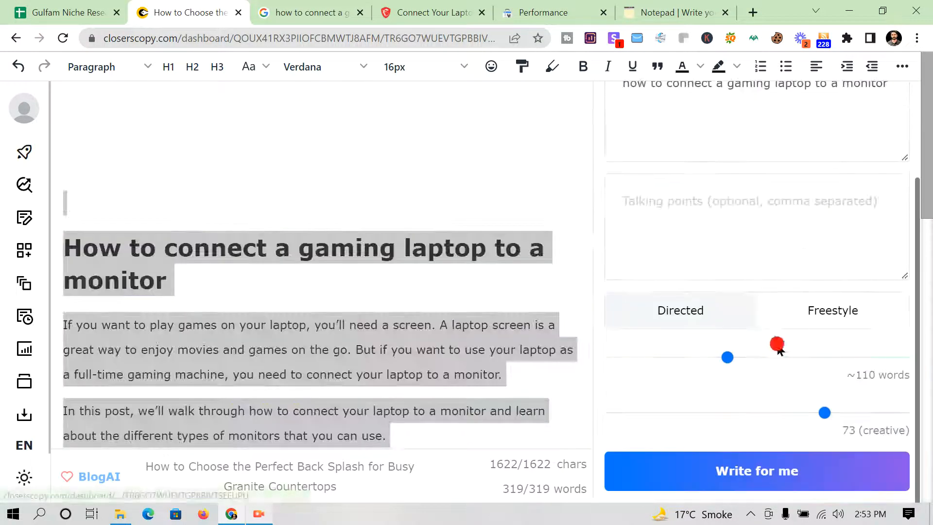
{"action": "left_click", "coordinate": [735, 480]}
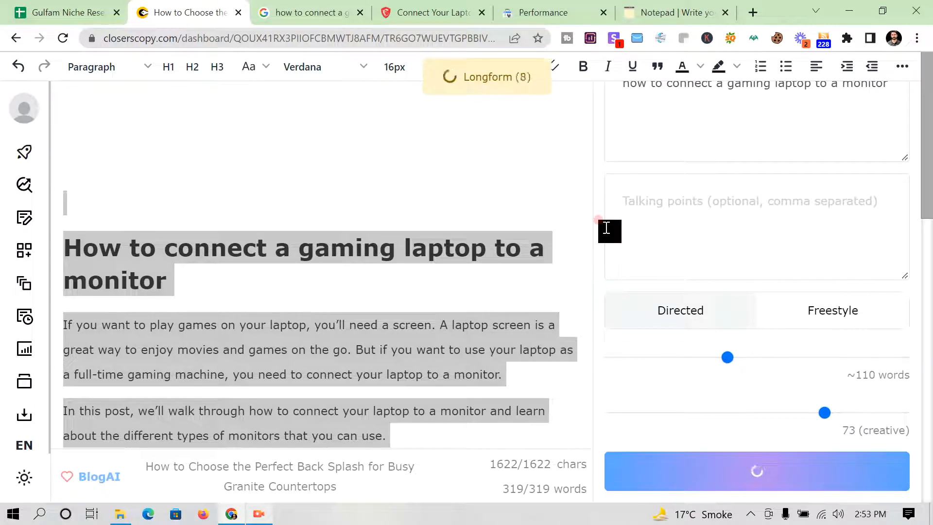
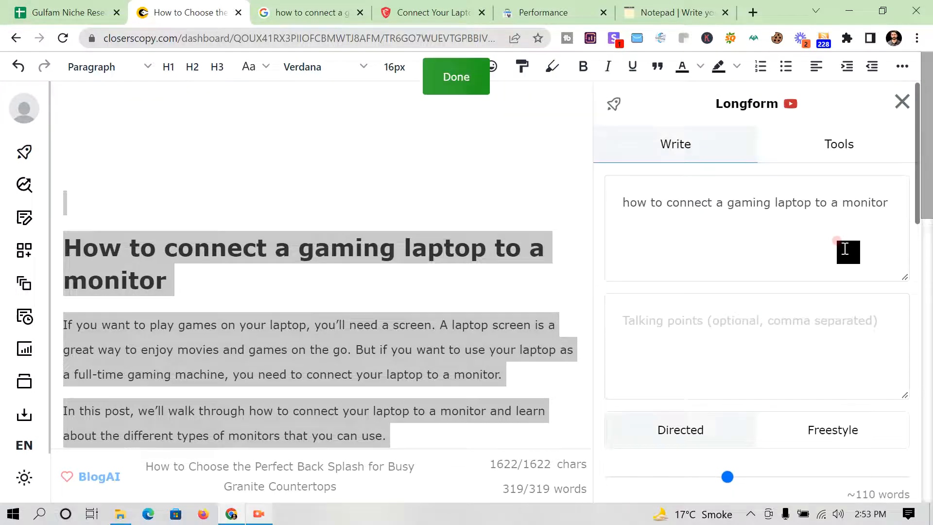
Look through the first generated suggestions and start a new paragraph below the "Open the display settings." heading.
{"action": "scroll", "coordinate": [807, 254], "scroll_direction": "down", "scroll_amount": 4}
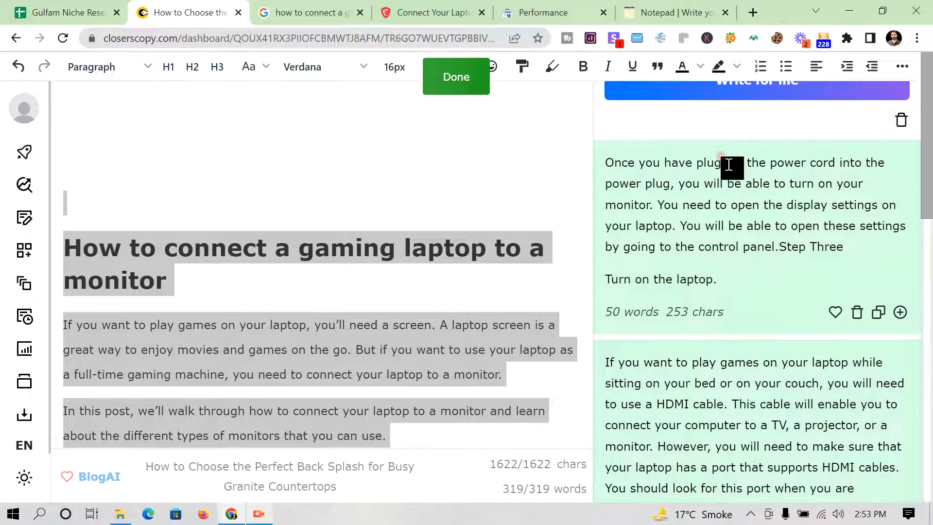
{"action": "scroll", "coordinate": [669, 202], "scroll_direction": "down", "scroll_amount": 3}
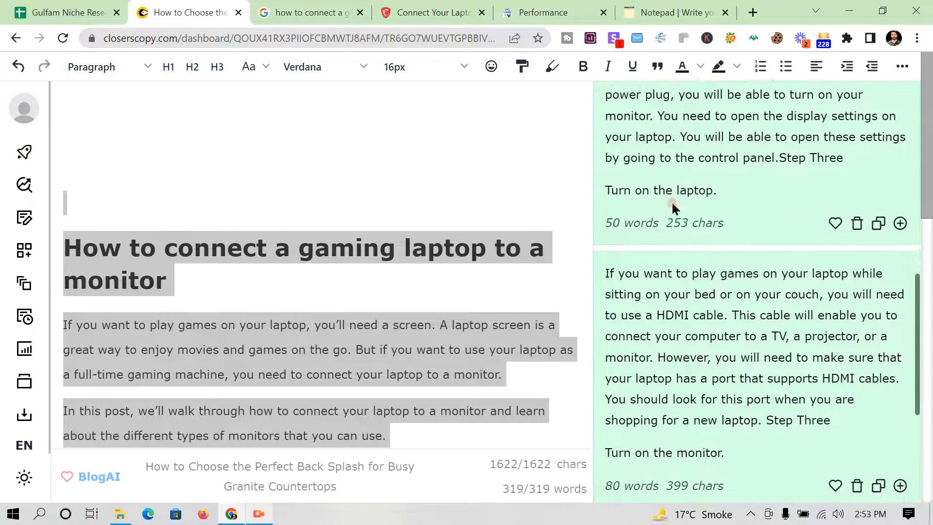
{"action": "scroll", "coordinate": [425, 319], "scroll_direction": "down", "scroll_amount": 6}
{"action": "scroll", "coordinate": [425, 319], "scroll_direction": "down", "scroll_amount": 8}
{"action": "left_click", "coordinate": [317, 269]}
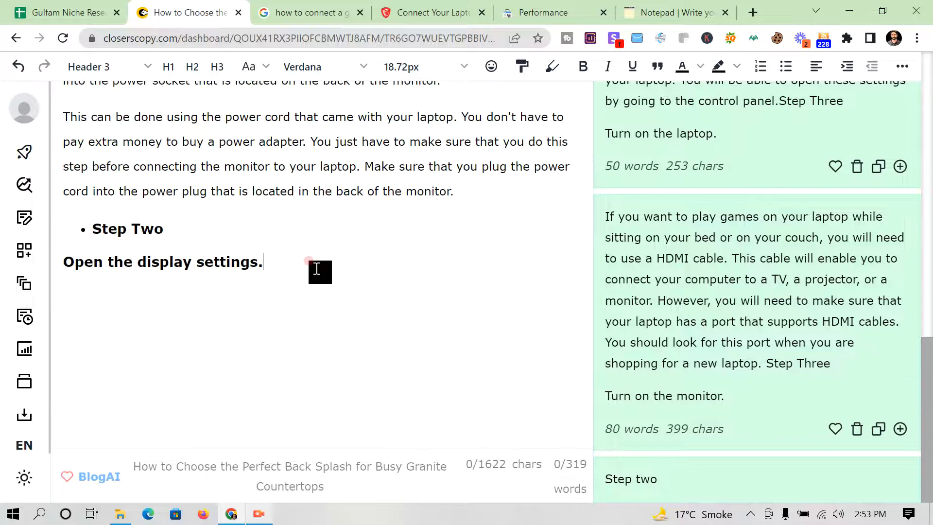
{"action": "key", "text": "Return"}
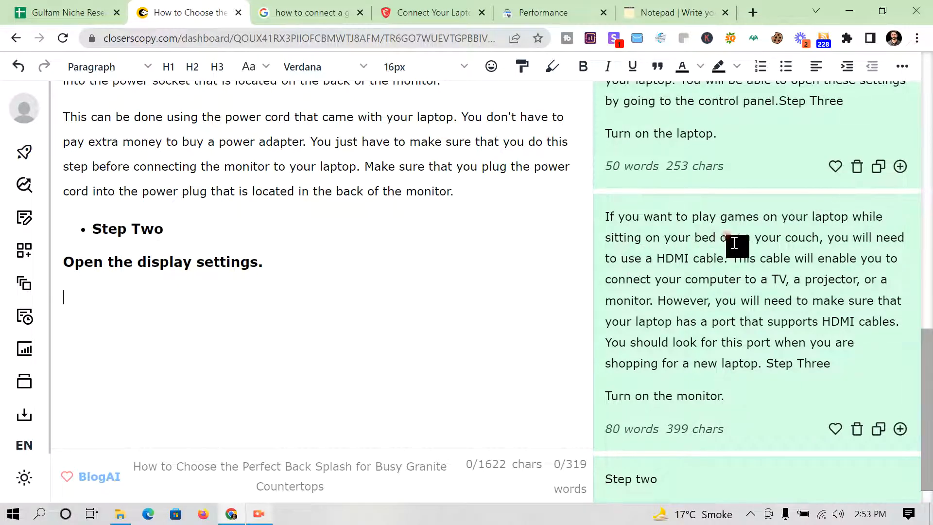
Read the generated "Step two" suggestion about opening the display settings and dismiss the Upwork job notification.
{"action": "scroll", "coordinate": [800, 257], "scroll_direction": "down", "scroll_amount": 6}
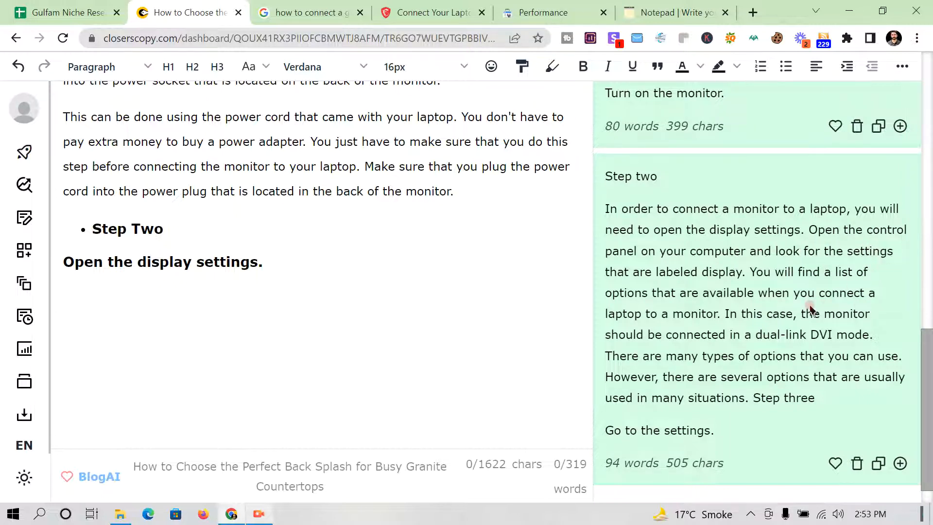
{"action": "left_click_drag", "start_coordinate": [690, 251], "coordinate": [739, 252]}
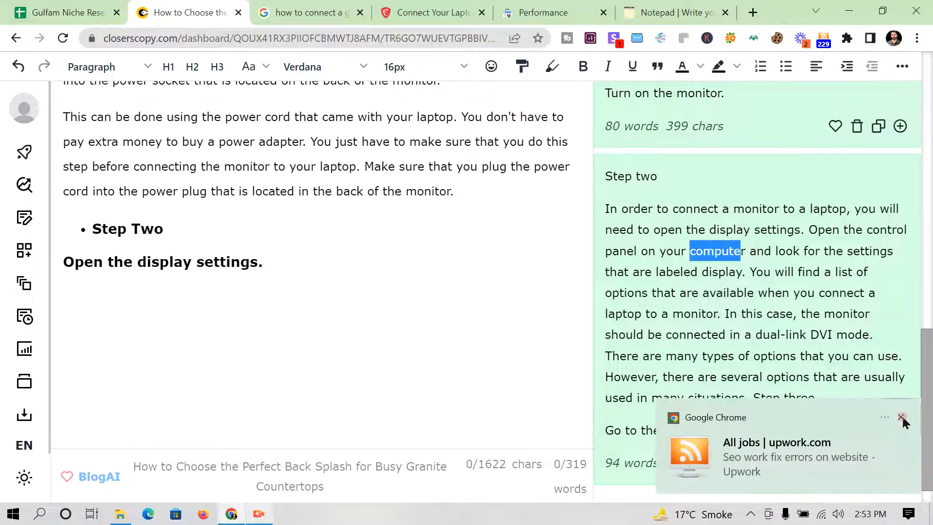
{"action": "left_click", "coordinate": [901, 417]}
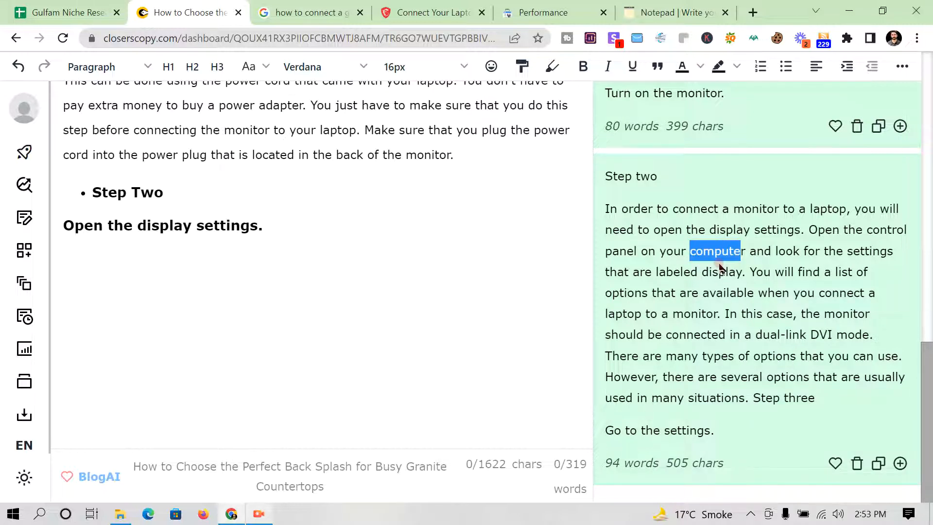
Copy the first two sentences of the generated "Step two" text into the article below the "Open the display settings." heading.
{"action": "left_click", "coordinate": [738, 250]}
{"action": "left_click_drag", "start_coordinate": [751, 254], "coordinate": [605, 209]}
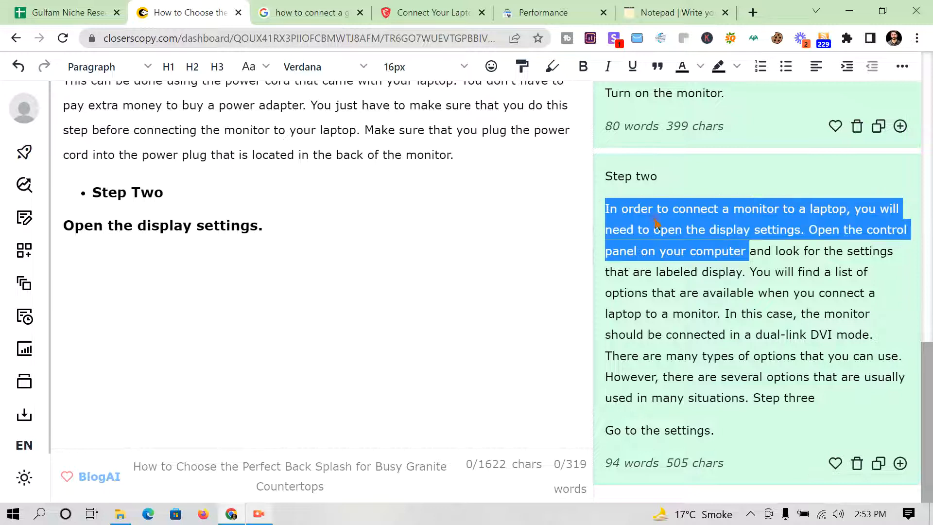
{"action": "left_click_drag", "start_coordinate": [746, 273], "coordinate": [605, 209]}
{"action": "right_click", "coordinate": [608, 223]}
{"action": "left_click", "coordinate": [627, 225]}
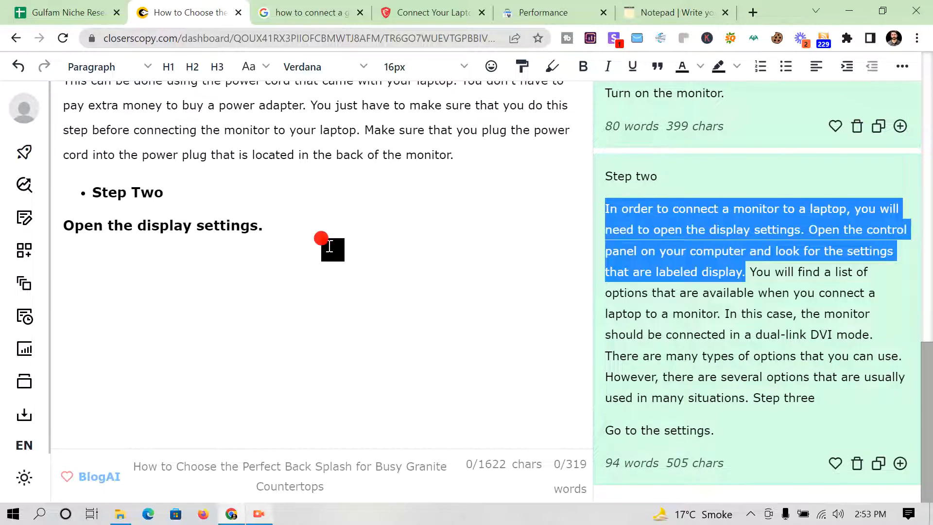
{"action": "left_click", "coordinate": [102, 251]}
{"action": "key", "text": "ctrl+v"}
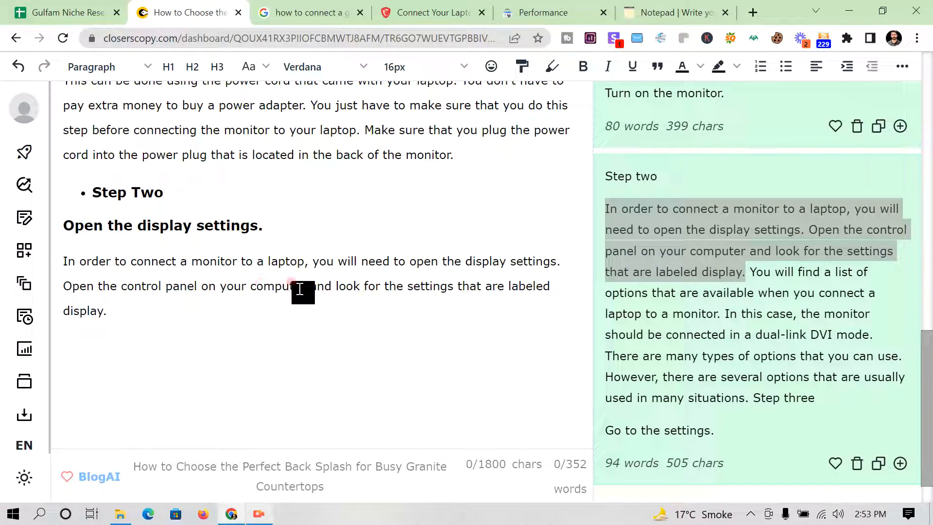
Replace "computer" with "laptop" in the new paragraph about the control panel.
{"action": "left_click_drag", "start_coordinate": [307, 289], "coordinate": [253, 284]}
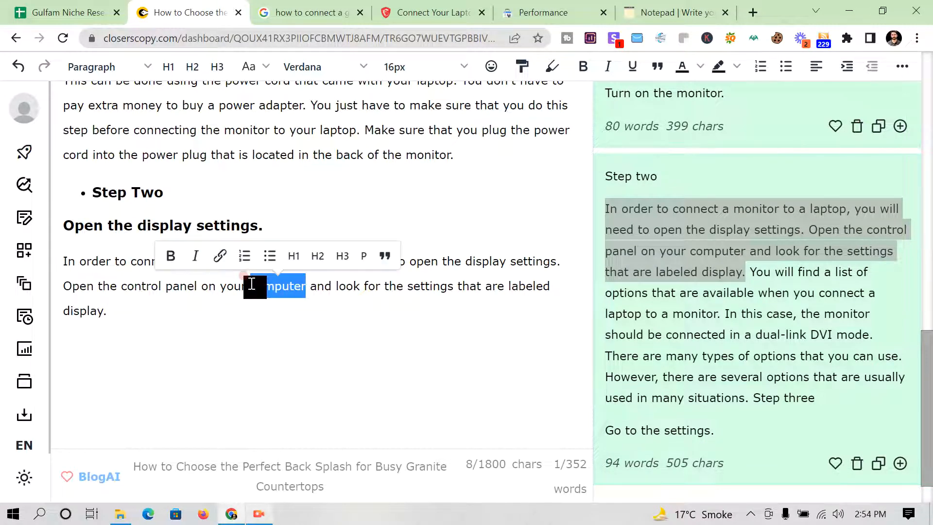
{"action": "key", "text": "BackSpace"}
{"action": "type", "text": "laptoop"}
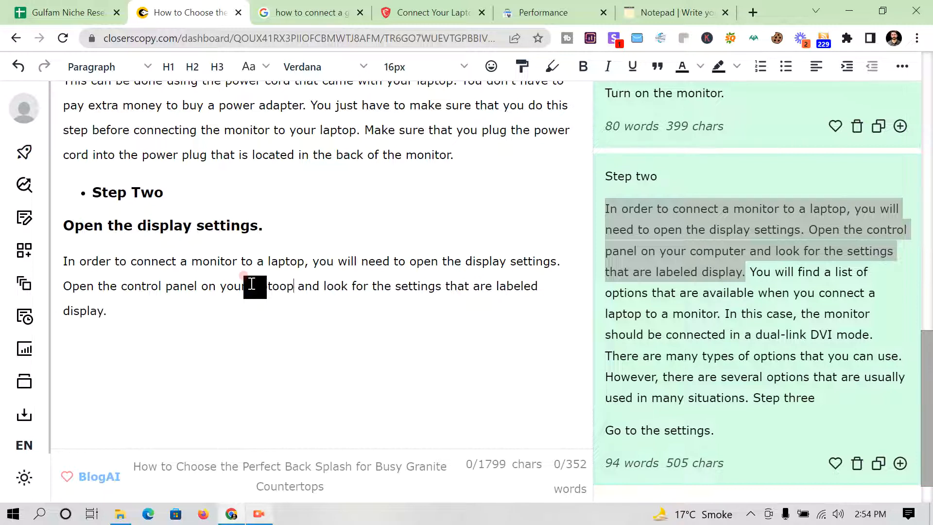
{"action": "key", "text": "BackSpace"}
{"action": "key", "text": "BackSpace"}
{"action": "type", "text": "play."}
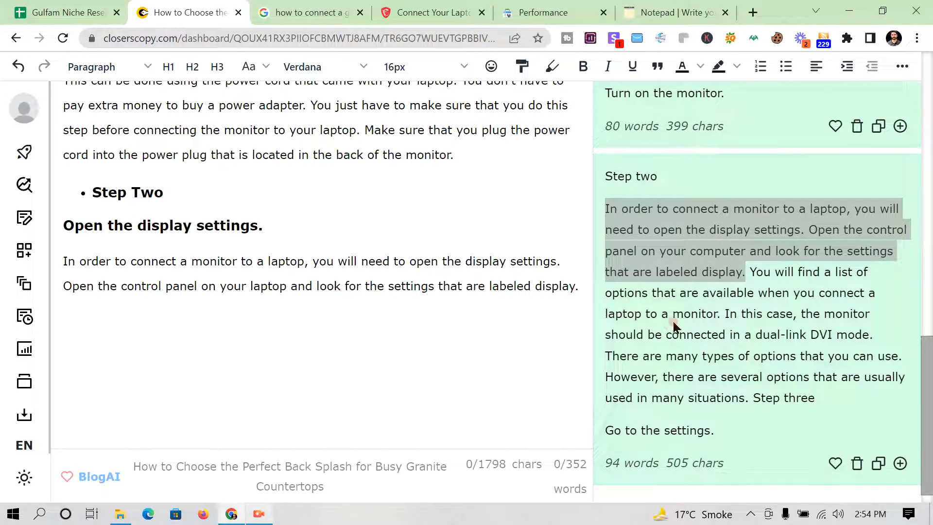
Copy the generated sentence "You will find a list of options that are available…" into a new paragraph under Step Two.
{"action": "left_click_drag", "start_coordinate": [721, 315], "coordinate": [737, 274]}
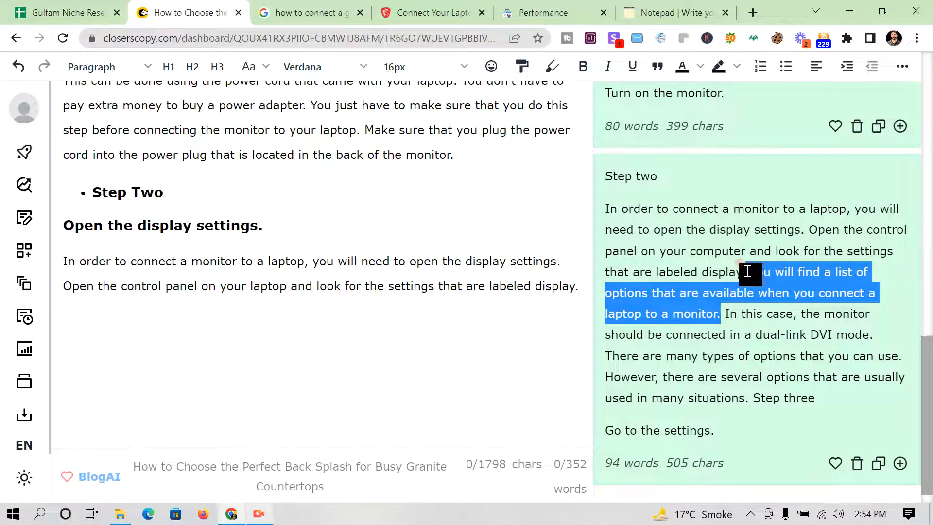
{"action": "right_click", "coordinate": [752, 271]}
{"action": "left_click", "coordinate": [661, 283]}
{"action": "left_click", "coordinate": [134, 313]}
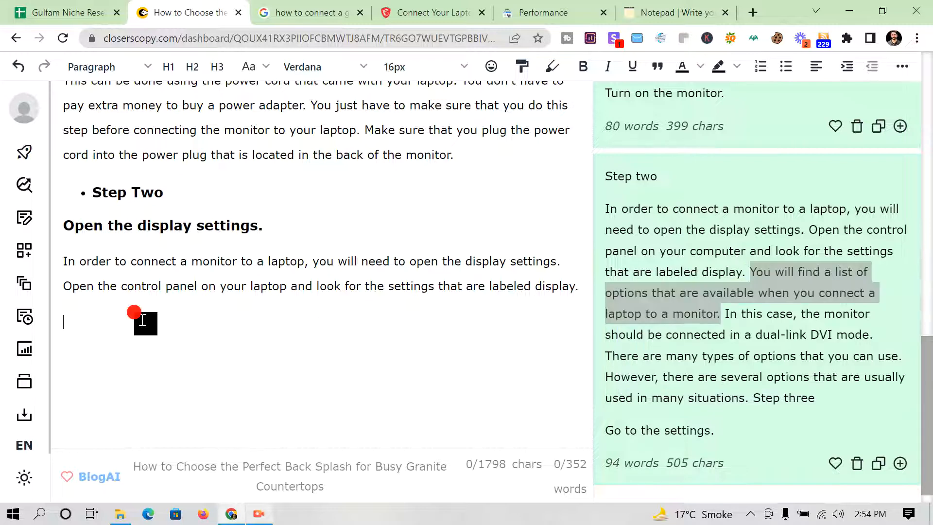
{"action": "key", "text": "ctrl+v"}
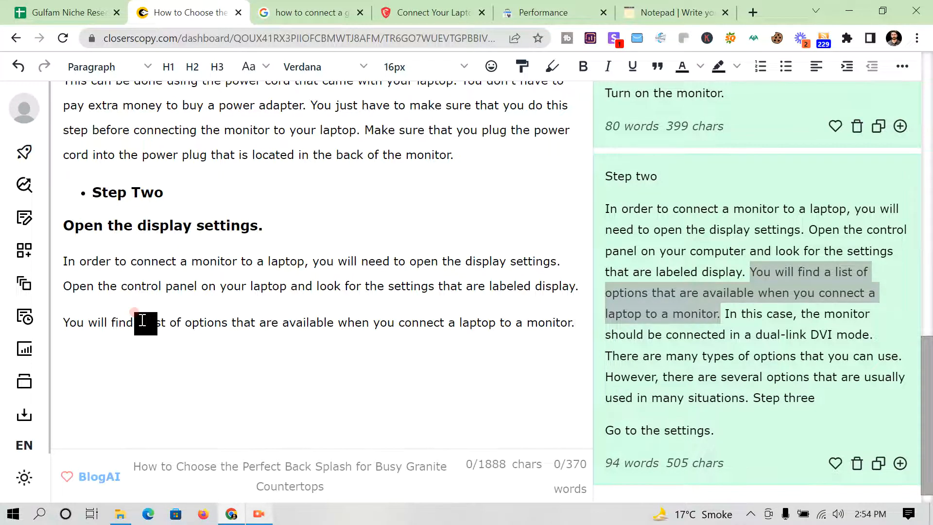
Append the generated sentence about connecting the monitor in dual-link DVI mode to the end of the second Step Two paragraph.
{"action": "left_click_drag", "start_coordinate": [728, 314], "coordinate": [910, 332]}
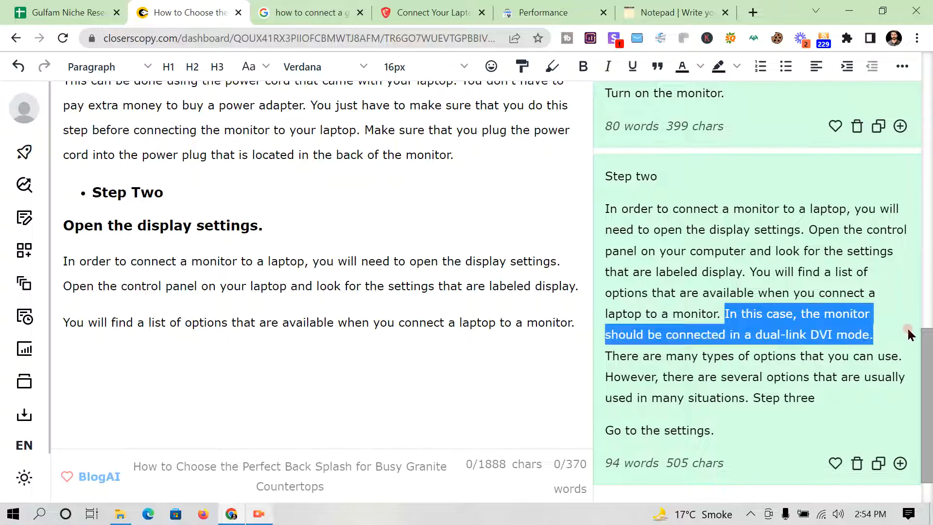
{"action": "right_click", "coordinate": [835, 325]}
{"action": "left_click", "coordinate": [607, 333]}
{"action": "left_click", "coordinate": [575, 322]}
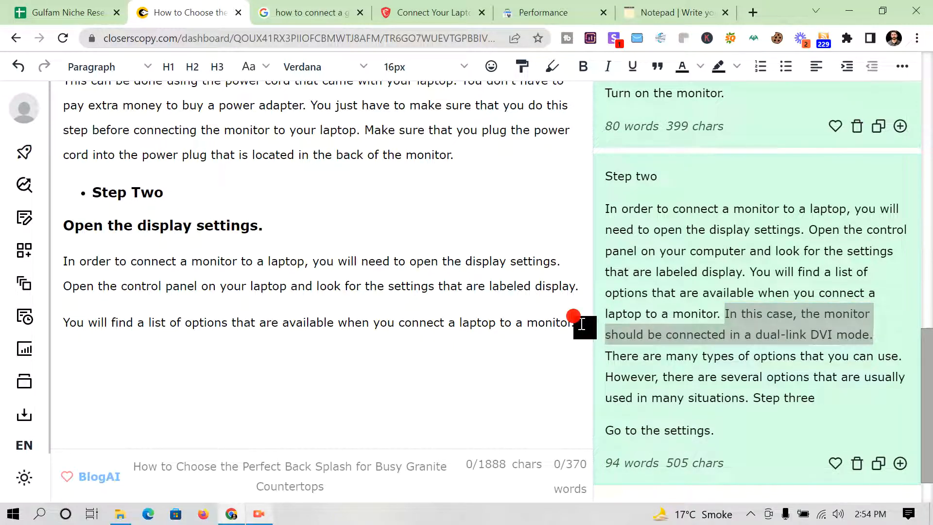
{"action": "key", "text": "ctrl+v"}
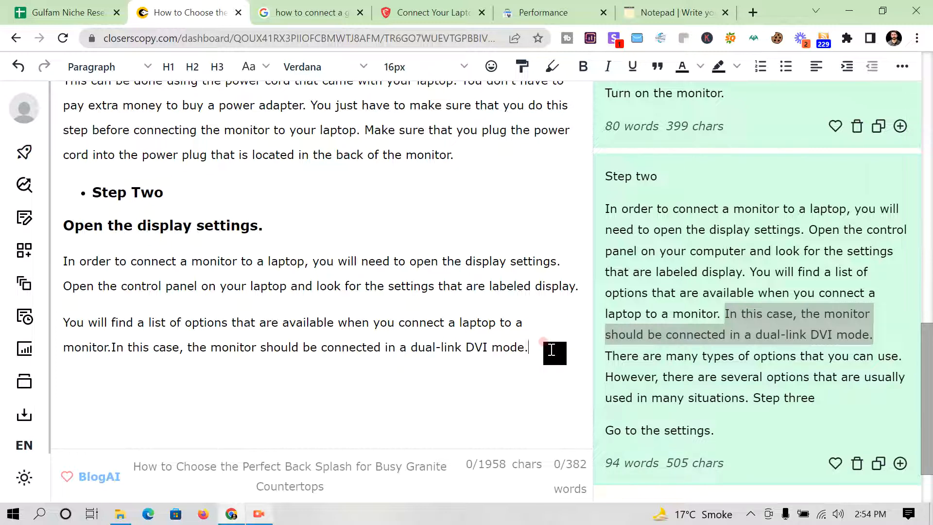
Delete the "a" before "monitor.In" in the second Step Two paragraph.
{"action": "left_click", "coordinate": [70, 348]}
{"action": "key", "text": "BackSpace"}
{"action": "key", "text": "BackSpace"}
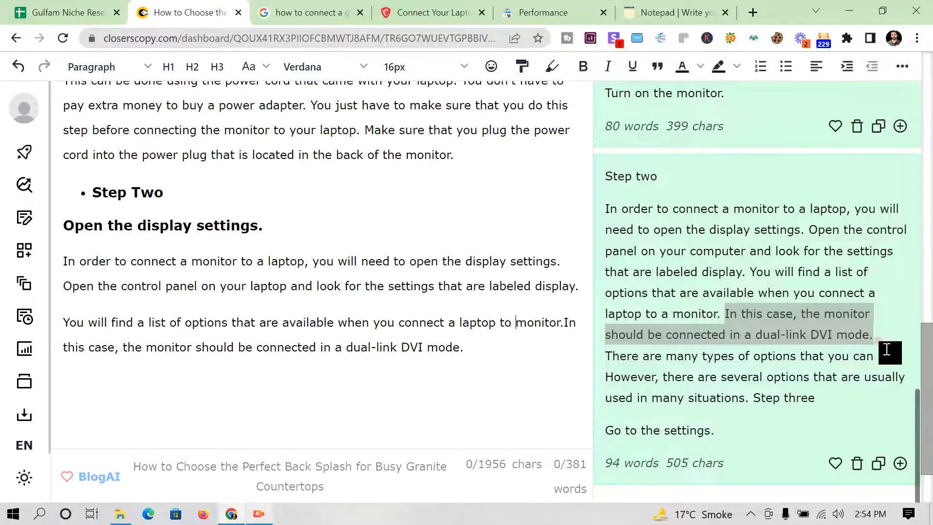
Copy the generated sentences from "There are many types of options" to "many situations." into a third Step Two paragraph.
{"action": "left_click_drag", "start_coordinate": [607, 357], "coordinate": [753, 397]}
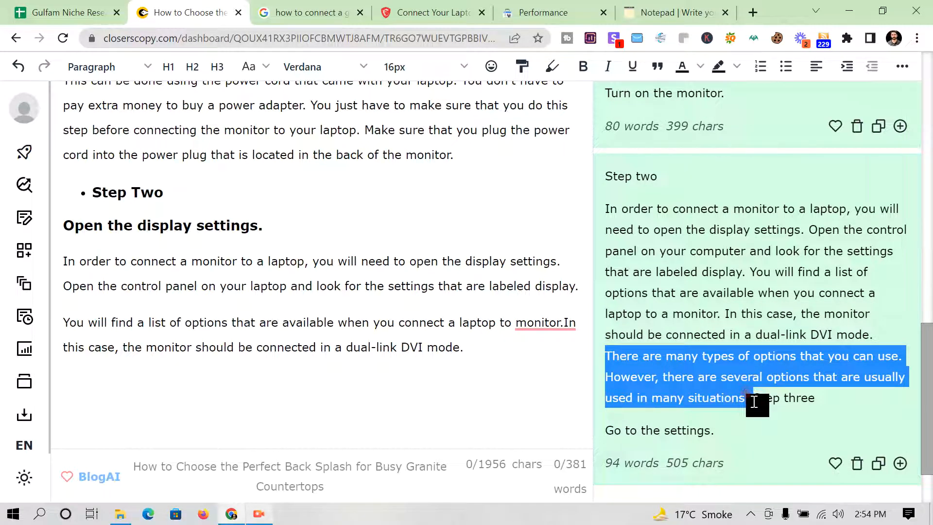
{"action": "left_click", "coordinate": [178, 384]}
{"action": "key", "text": "ctrl+v"}
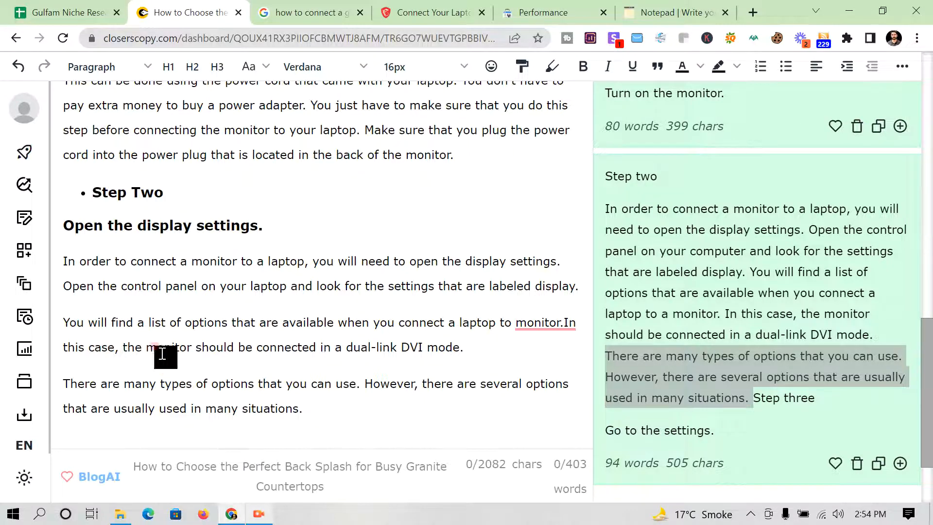
Review the Step Two text, restore the "a" before "monitor", and accept Grammarly's suggested space before "In this case".
{"action": "scroll", "coordinate": [214, 224], "scroll_direction": "up", "scroll_amount": 5}
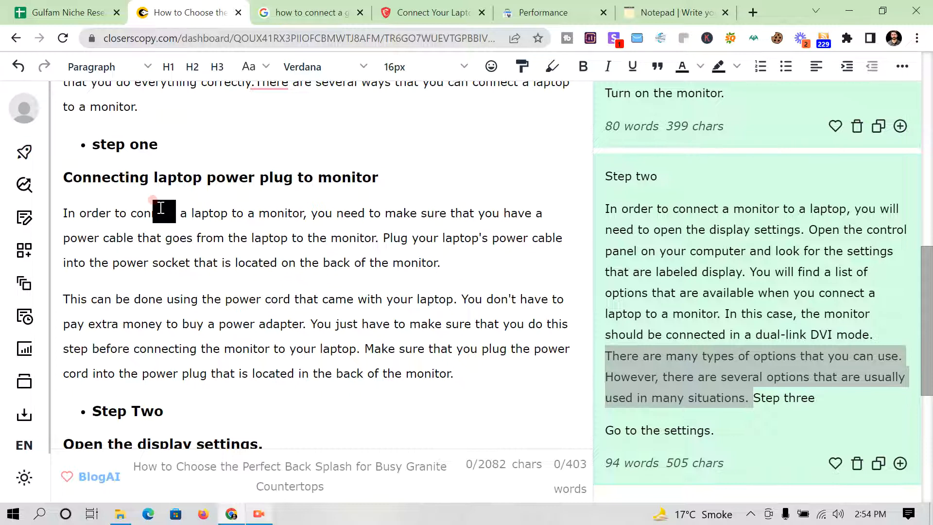
{"action": "scroll", "coordinate": [272, 264], "scroll_direction": "down", "scroll_amount": 6}
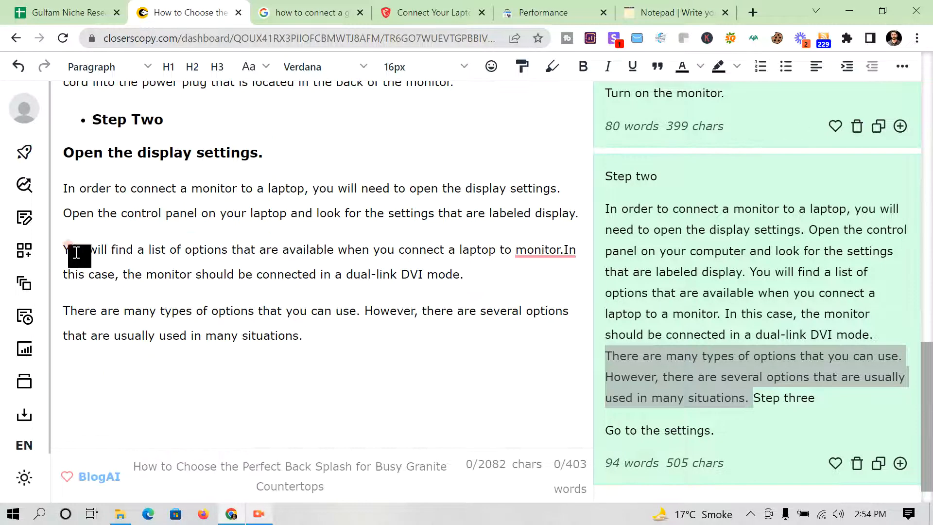
{"action": "left_click_drag", "start_coordinate": [61, 189], "coordinate": [308, 329]}
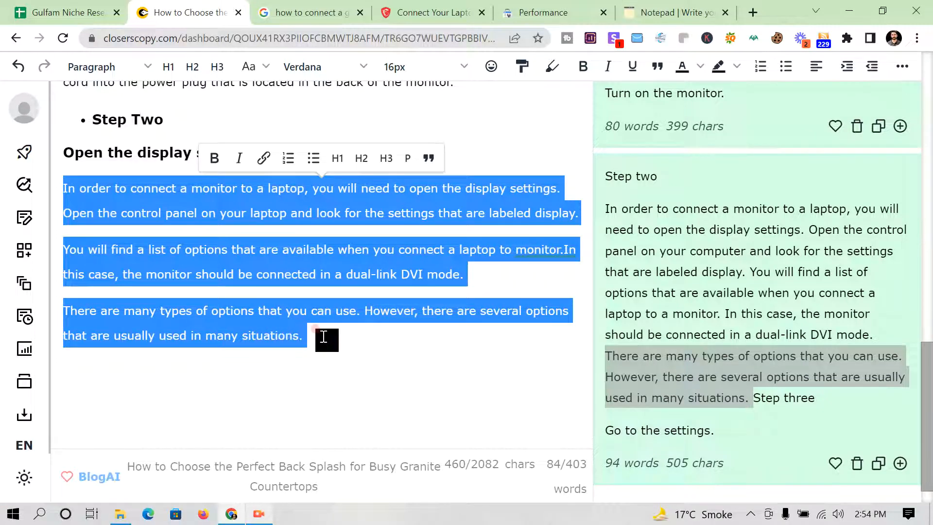
{"action": "left_click", "coordinate": [323, 337]}
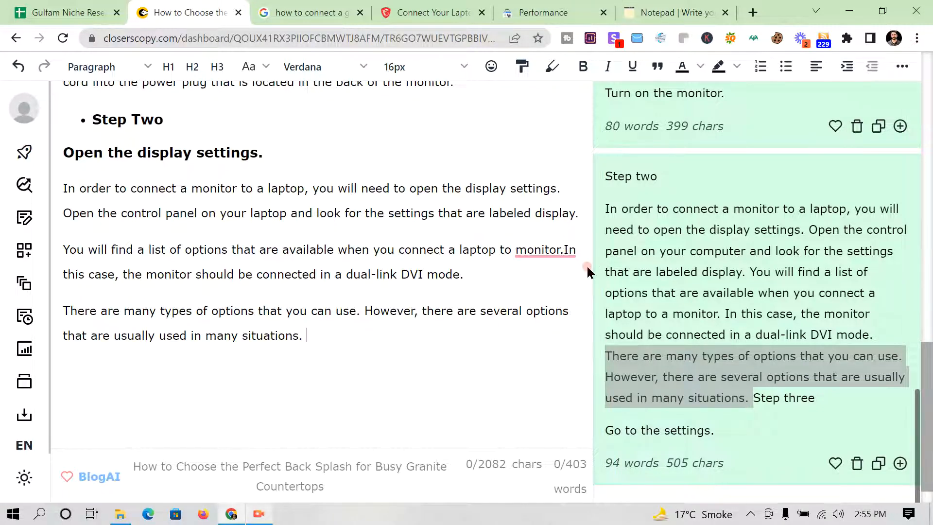
{"action": "mouse_move", "coordinate": [546, 252]}
{"action": "left_click", "coordinate": [548, 286]}
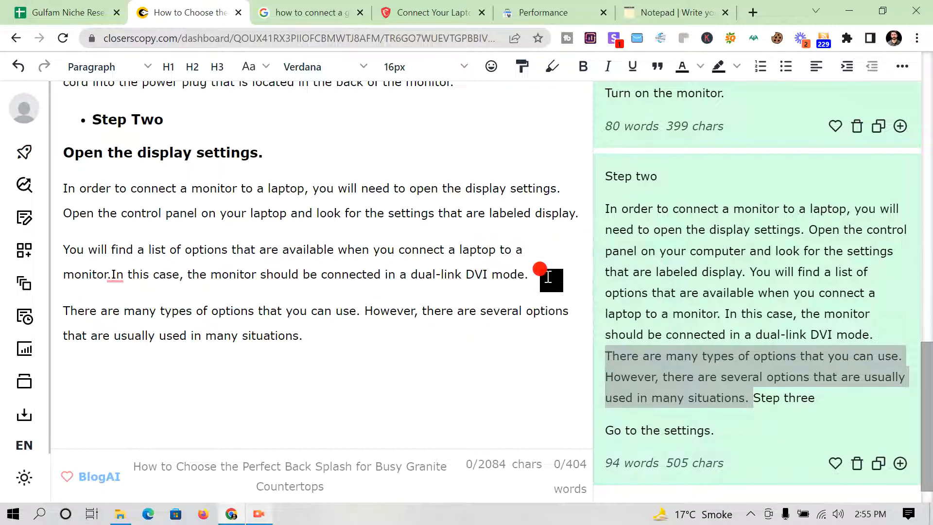
{"action": "left_click", "coordinate": [108, 268]}
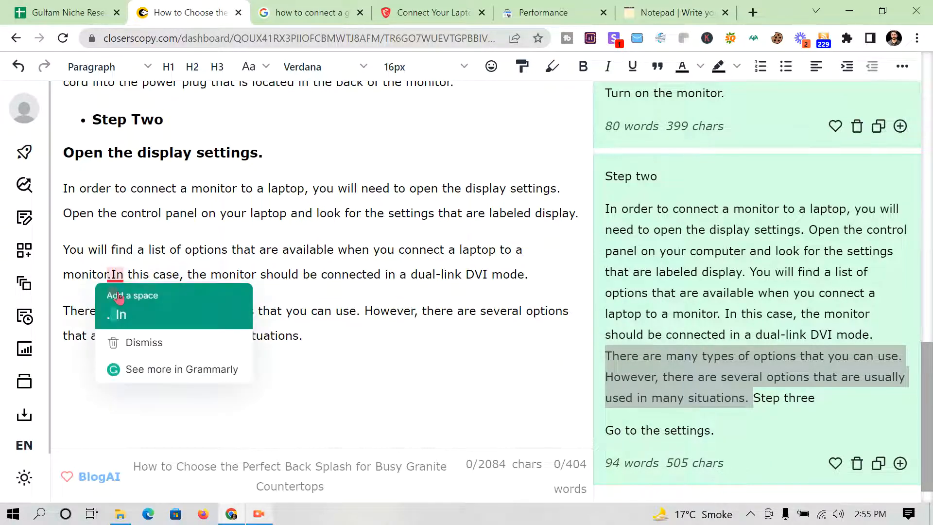
{"action": "left_click", "coordinate": [119, 290]}
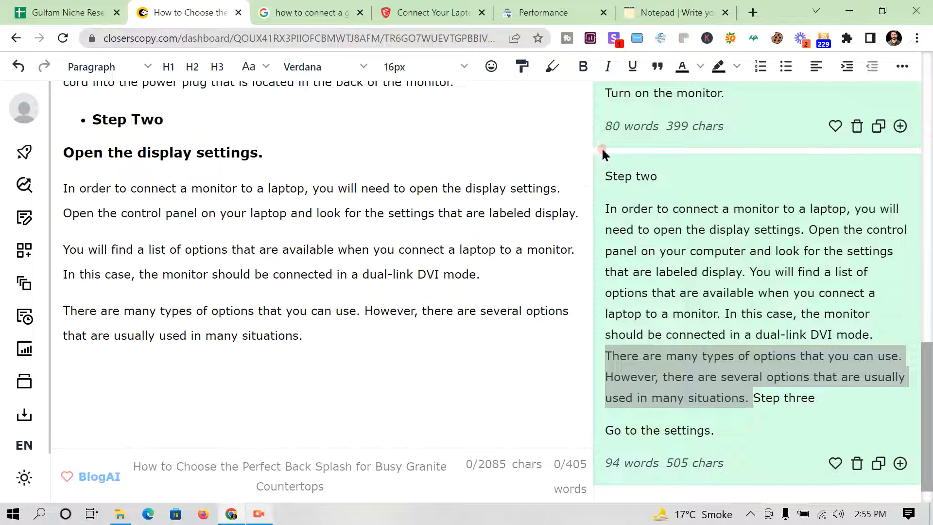
Copy the "Step Three" line from the notepad outline and add it to the article below the last Step Two paragraph.
{"action": "left_click", "coordinate": [678, 13]}
{"action": "scroll", "coordinate": [107, 350], "scroll_direction": "down", "scroll_amount": 2}
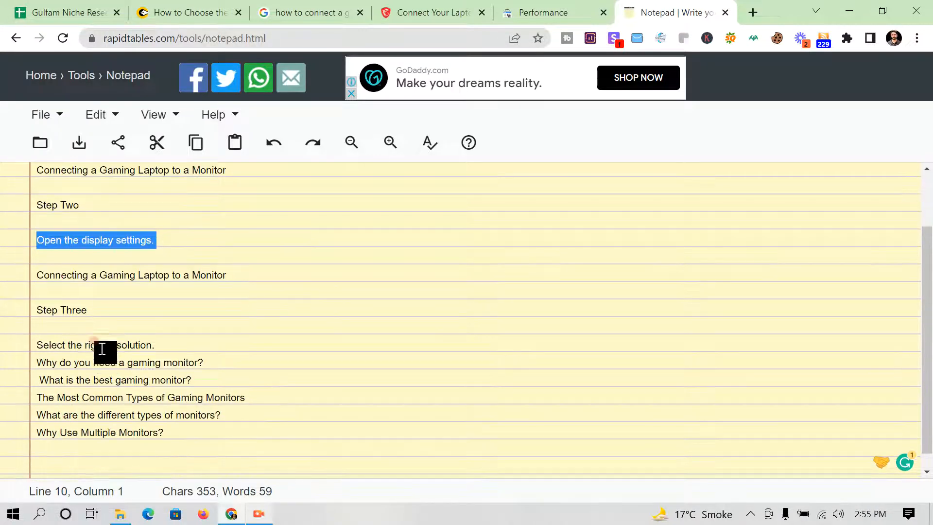
{"action": "left_click", "coordinate": [41, 320]}
{"action": "left_click_drag", "start_coordinate": [56, 311], "coordinate": [54, 309]}
{"action": "right_click", "coordinate": [58, 309]}
{"action": "left_click", "coordinate": [104, 114]}
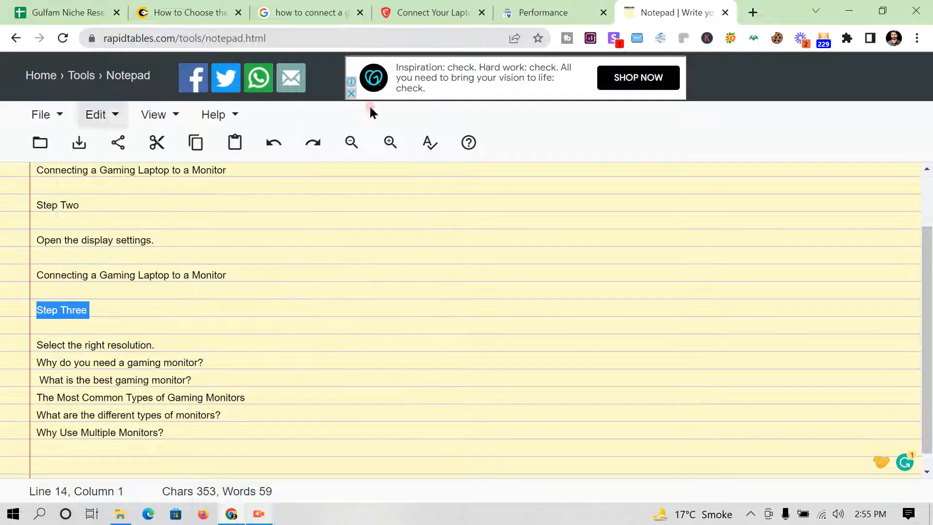
{"action": "left_click", "coordinate": [180, 12]}
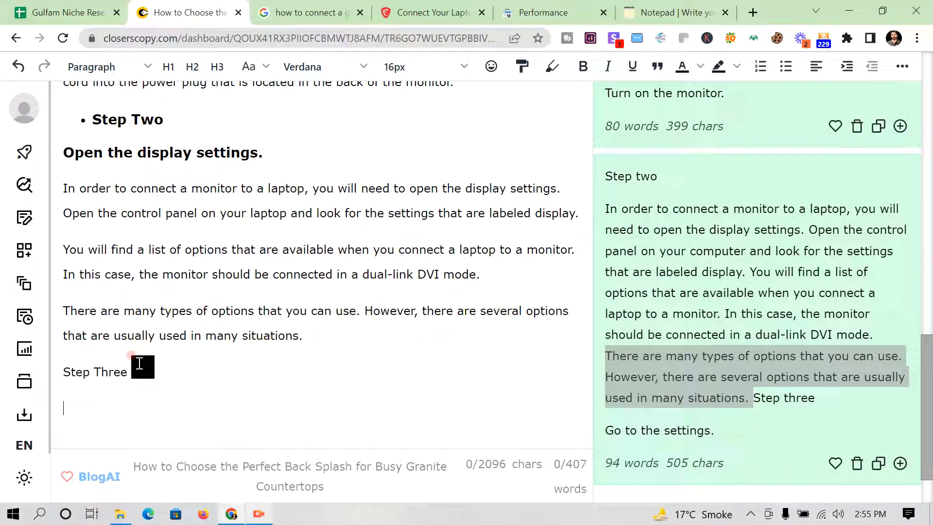
Format the "Step Three" line as a bulleted Header 3.
{"action": "triple_click", "coordinate": [102, 366]}
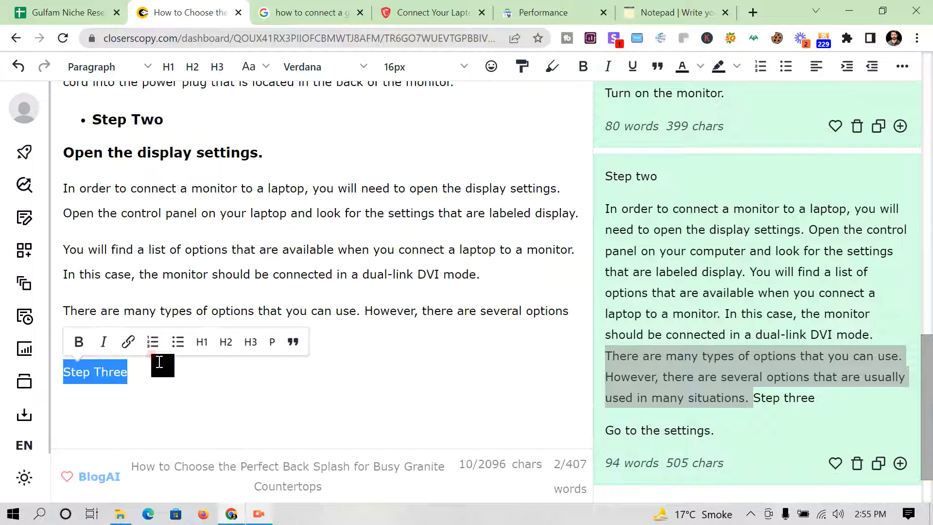
{"action": "left_click", "coordinate": [250, 342]}
{"action": "left_click", "coordinate": [172, 340]}
{"action": "left_click", "coordinate": [194, 372]}
{"action": "triple_click", "coordinate": [134, 373]}
{"action": "left_click", "coordinate": [267, 347]}
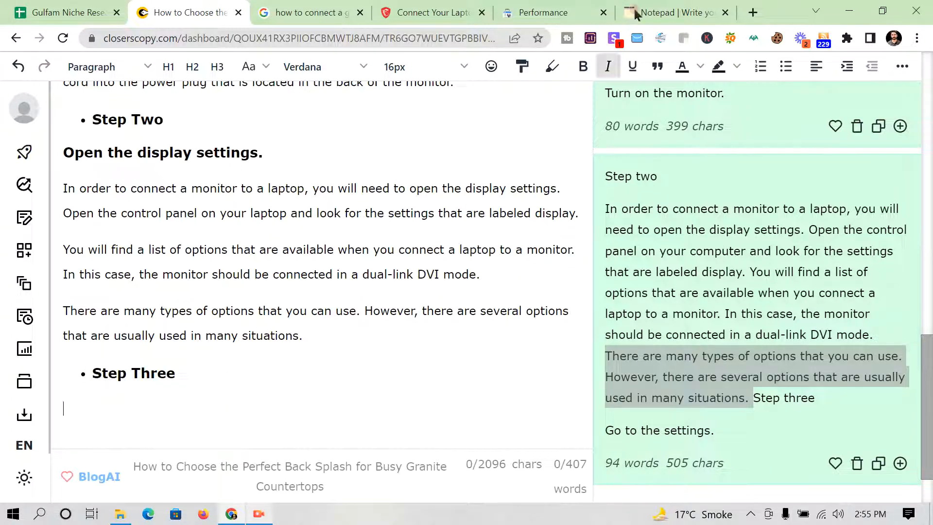
Copy "Select the right resolution." from the notepad outline and paste it below "Step Three" in the article.
{"action": "left_click", "coordinate": [675, 12]}
{"action": "triple_click", "coordinate": [93, 343]}
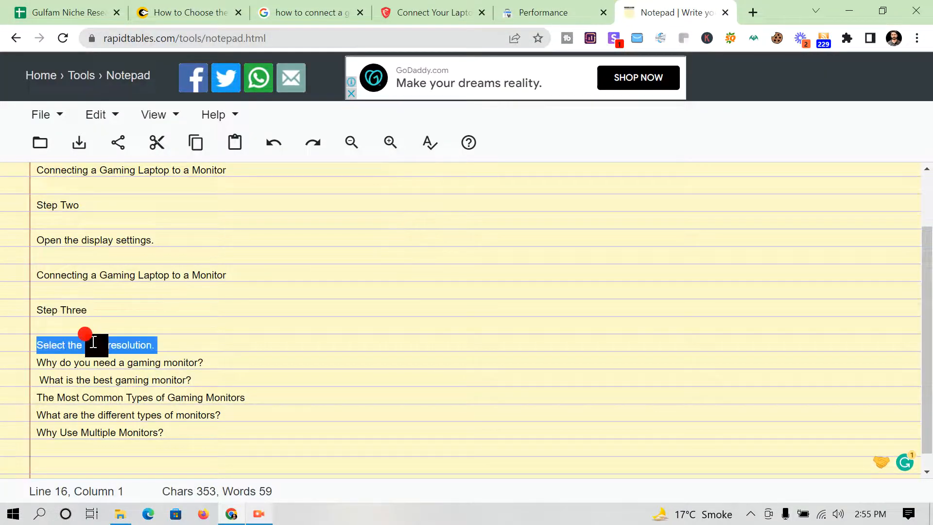
{"action": "left_click", "coordinate": [190, 10]}
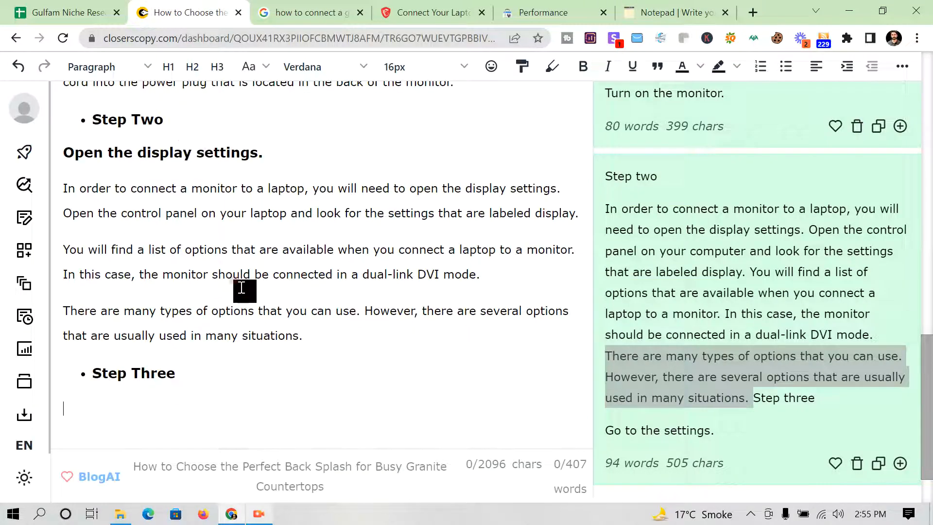
{"action": "key", "text": "ctrl+v"}
{"action": "scroll", "coordinate": [160, 379], "scroll_direction": "down", "scroll_amount": 2}
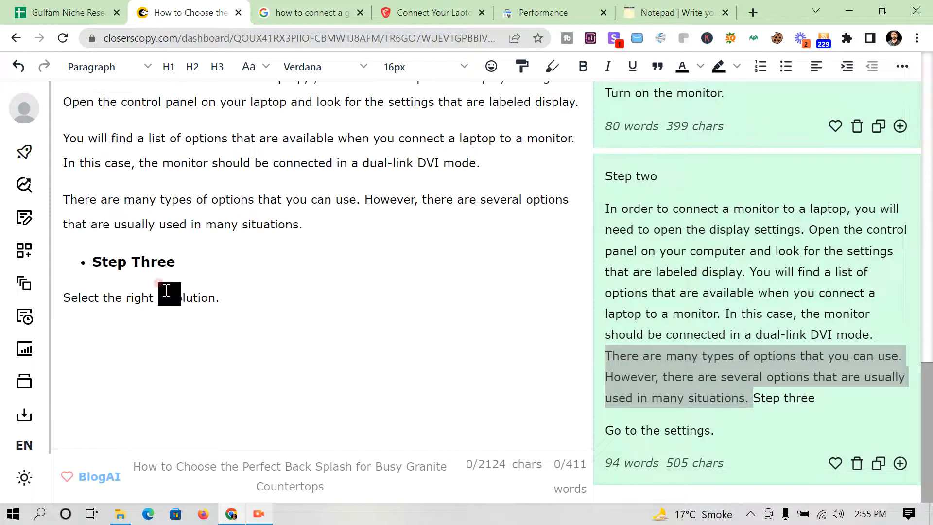
Format "Select the right resolution." as Header 3.
{"action": "triple_click", "coordinate": [170, 300]}
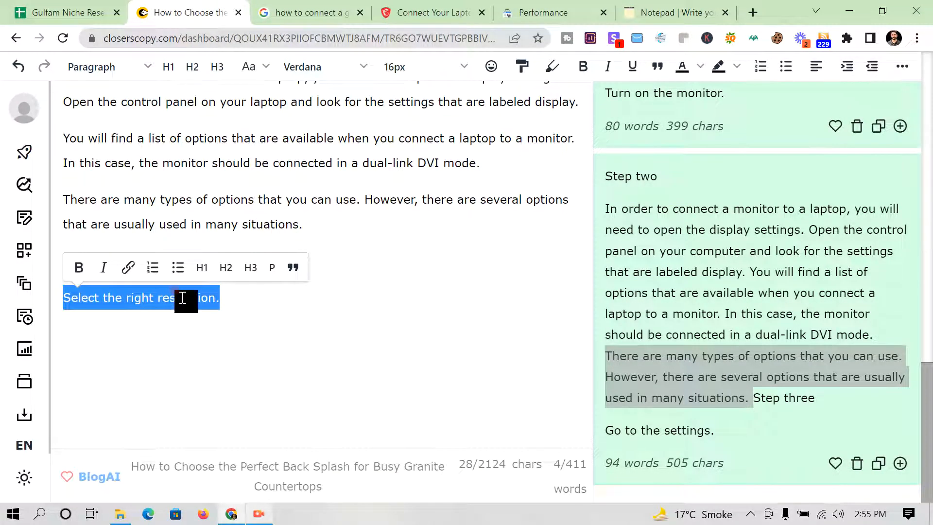
{"action": "left_click", "coordinate": [249, 268]}
{"action": "left_click", "coordinate": [284, 295]}
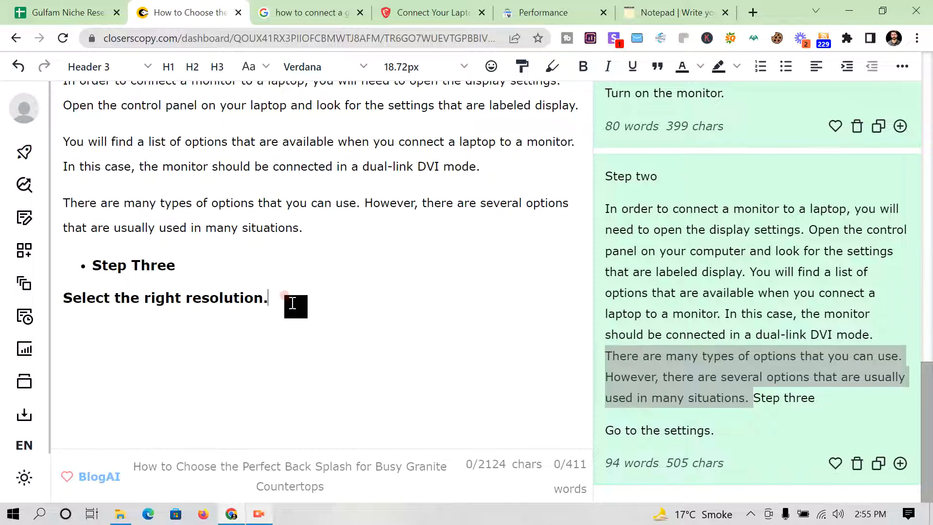
Select the whole article, clear the old suggestions, and have the Longform writer generate new content from it.
{"action": "left_click_drag", "start_coordinate": [284, 294], "coordinate": [9, 4]}
{"action": "scroll", "coordinate": [726, 239], "scroll_direction": "up", "scroll_amount": 12}
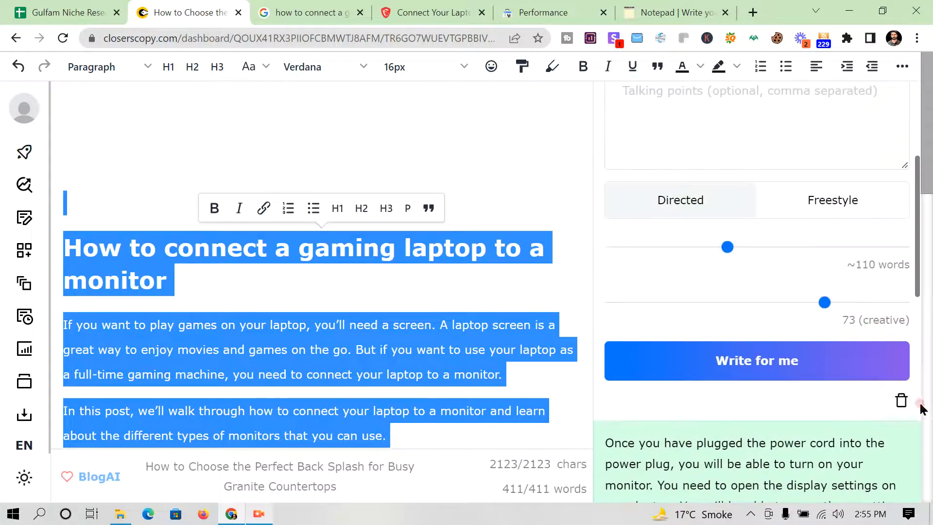
{"action": "left_click", "coordinate": [902, 402]}
{"action": "left_click", "coordinate": [756, 481]}
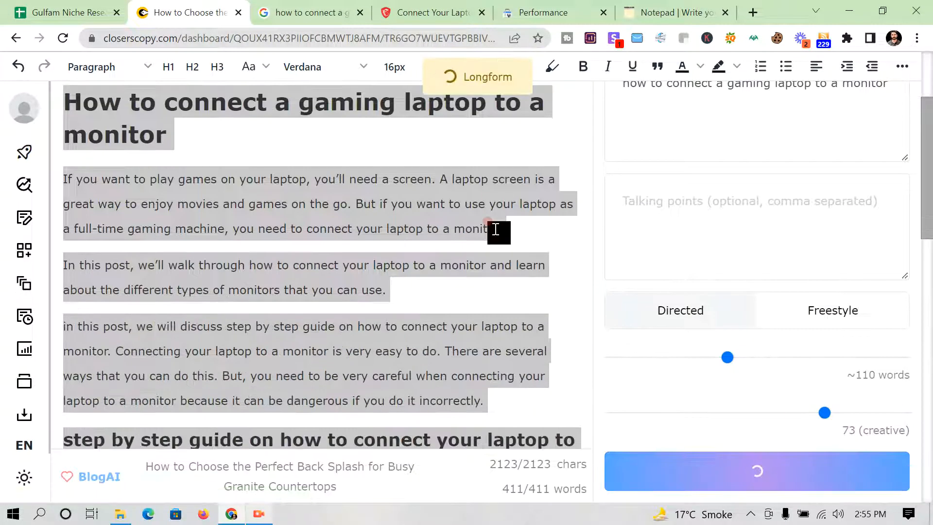
Close the MSI gaming monitor guide, then return to the article editor.
{"action": "left_click", "coordinate": [461, 12]}
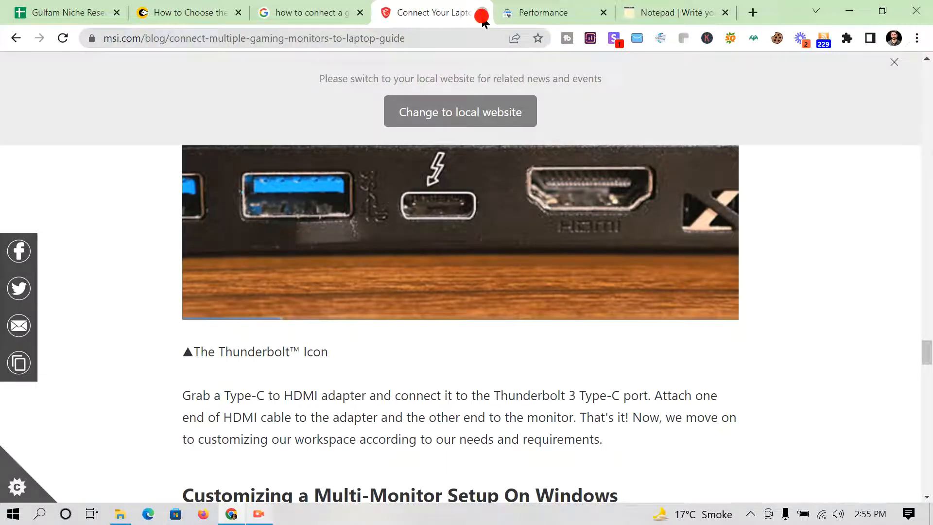
{"action": "left_click", "coordinate": [482, 12]}
{"action": "left_click", "coordinate": [632, 11]}
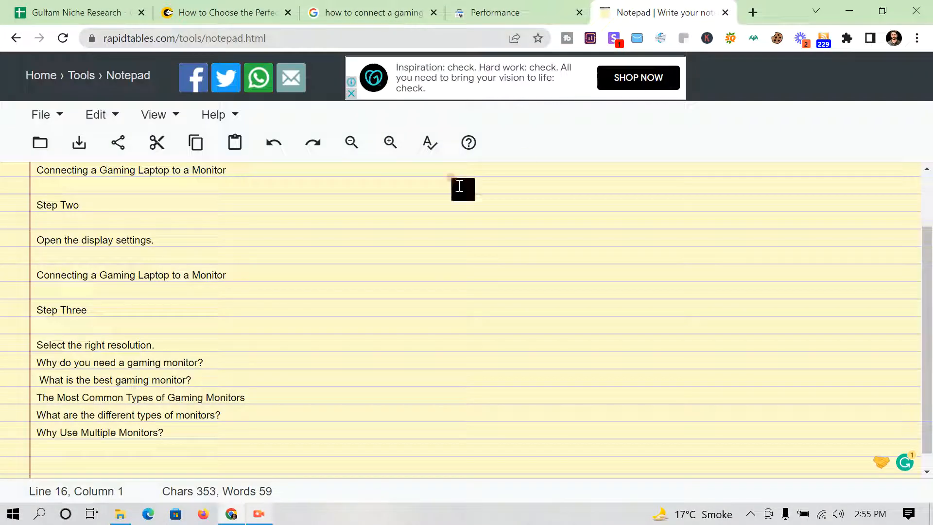
{"action": "left_click", "coordinate": [236, 14]}
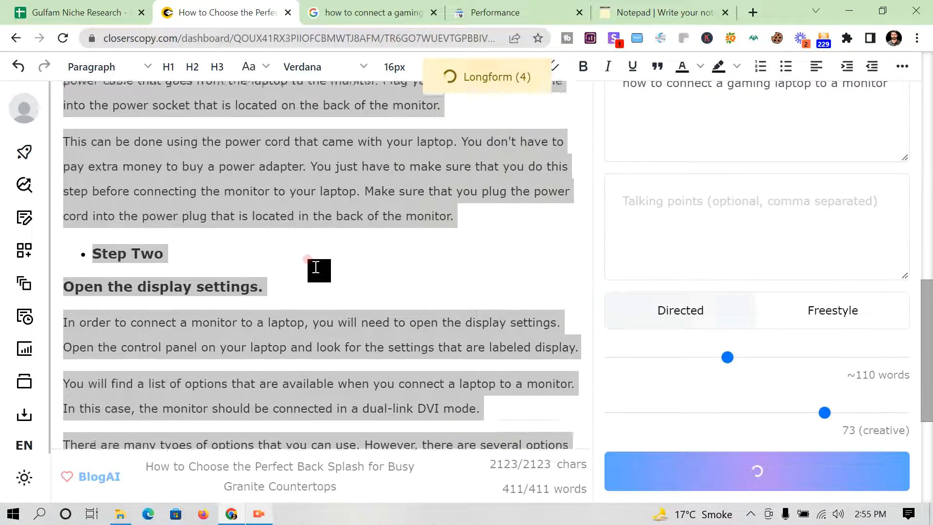
Review the generated suggestions and reword the Step Three heading to "Select the right resolution of gaming monitor", without the period.
{"action": "left_click", "coordinate": [317, 289]}
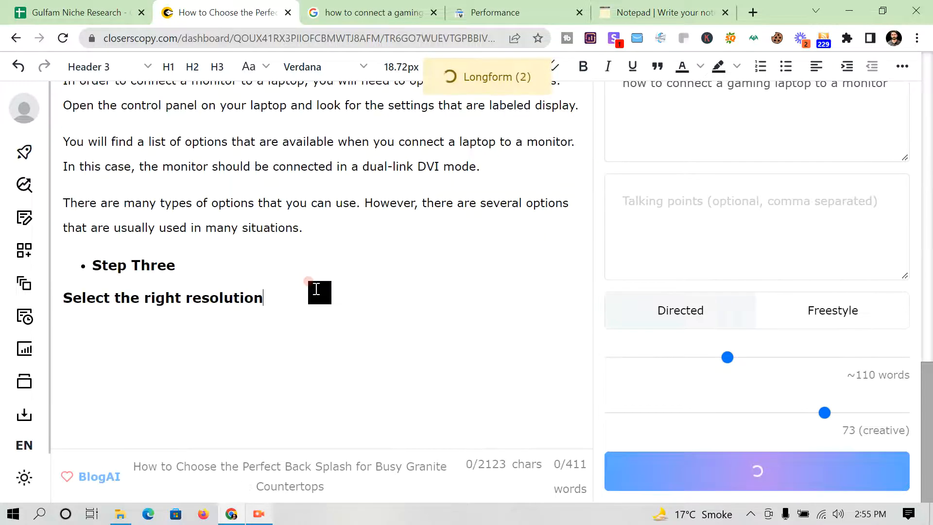
{"action": "key", "text": "Return"}
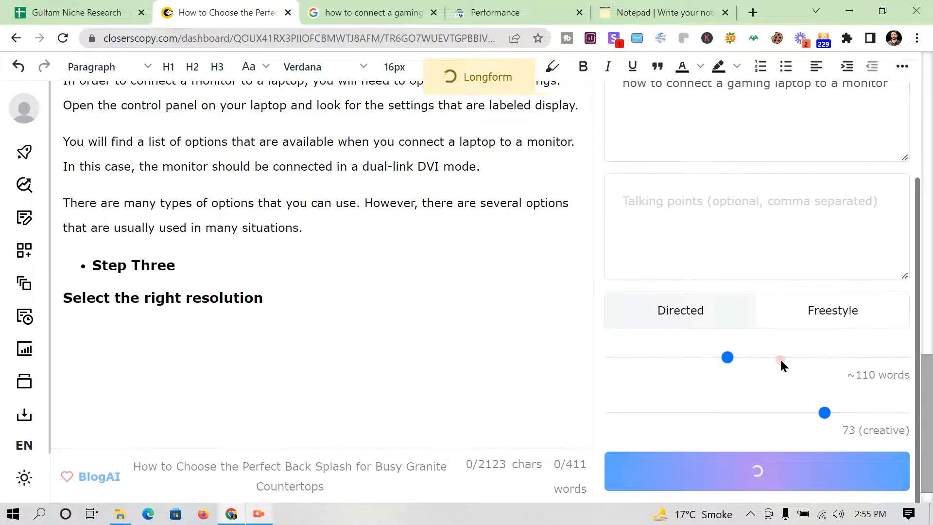
{"action": "scroll", "coordinate": [668, 414], "scroll_direction": "down", "scroll_amount": 5}
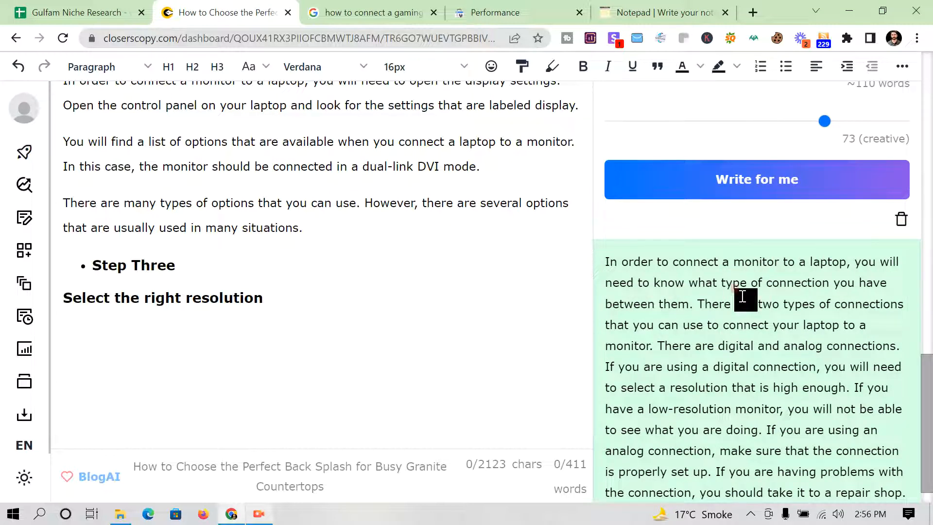
{"action": "scroll", "coordinate": [697, 310], "scroll_direction": "down", "scroll_amount": 3}
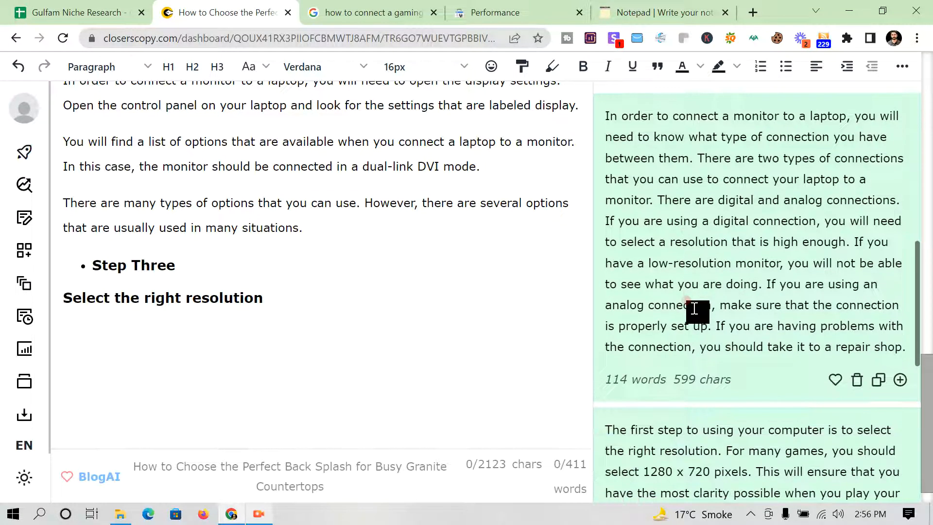
{"action": "scroll", "coordinate": [695, 309], "scroll_direction": "down", "scroll_amount": 3}
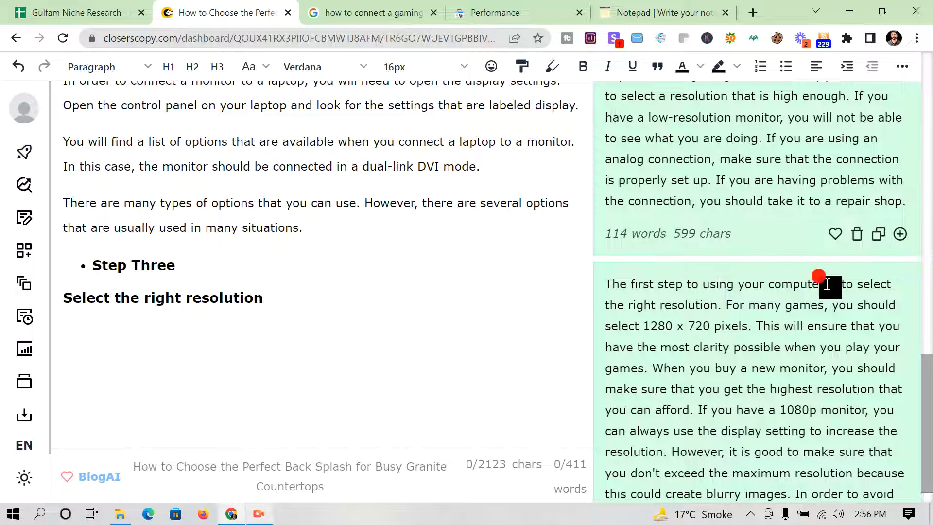
{"action": "left_click_drag", "start_coordinate": [826, 285], "coordinate": [780, 283]}
{"action": "left_click", "coordinate": [274, 296]}
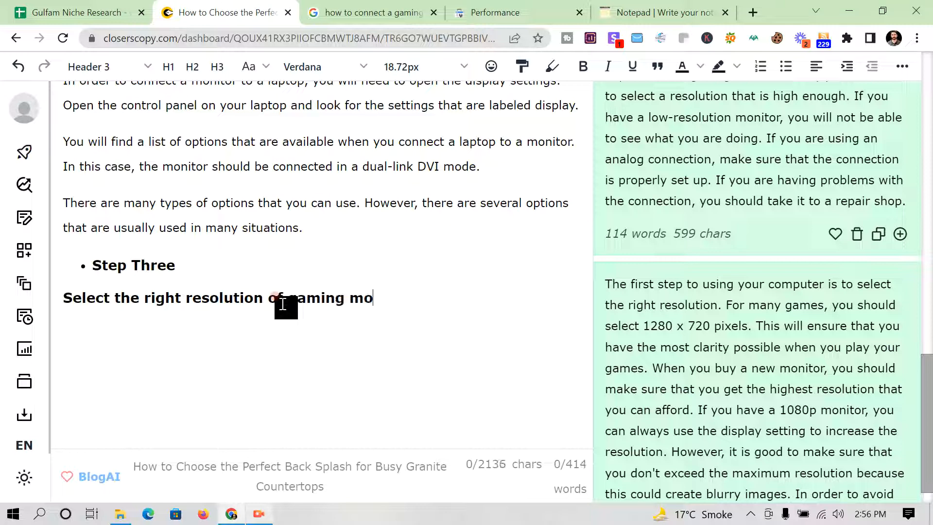
Clear the old suggestions and have Longform generate new content from the whole article, including the reworded Step Three heading.
{"action": "left_click_drag", "start_coordinate": [416, 296], "coordinate": [83, 49]}
{"action": "scroll", "coordinate": [756, 255], "scroll_direction": "up", "scroll_amount": 10}
{"action": "scroll", "coordinate": [758, 259], "scroll_direction": "down", "scroll_amount": 4}
{"action": "left_click", "coordinate": [902, 339]}
{"action": "left_click", "coordinate": [746, 484]}
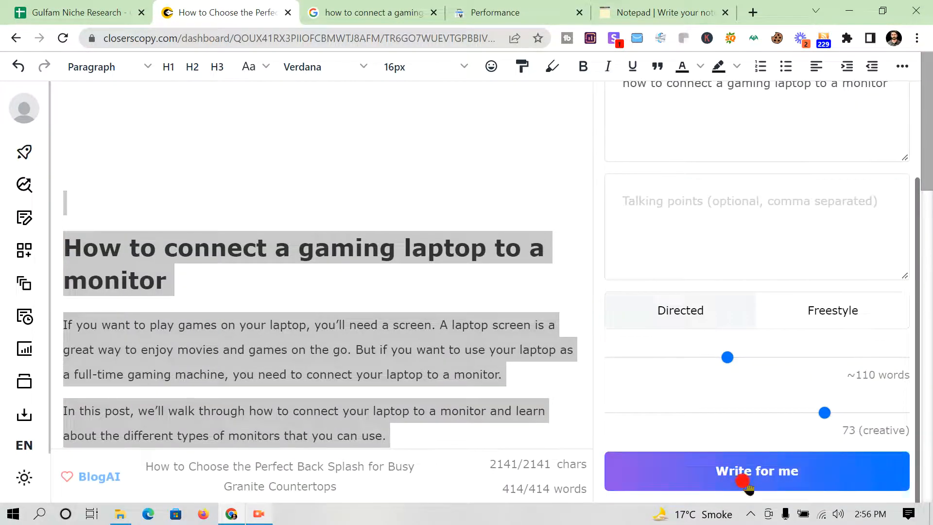
Remove the period from the "Open the display settings" heading under Step Two.
{"action": "scroll", "coordinate": [267, 208], "scroll_direction": "down", "scroll_amount": 5}
{"action": "scroll", "coordinate": [268, 209], "scroll_direction": "down", "scroll_amount": 5}
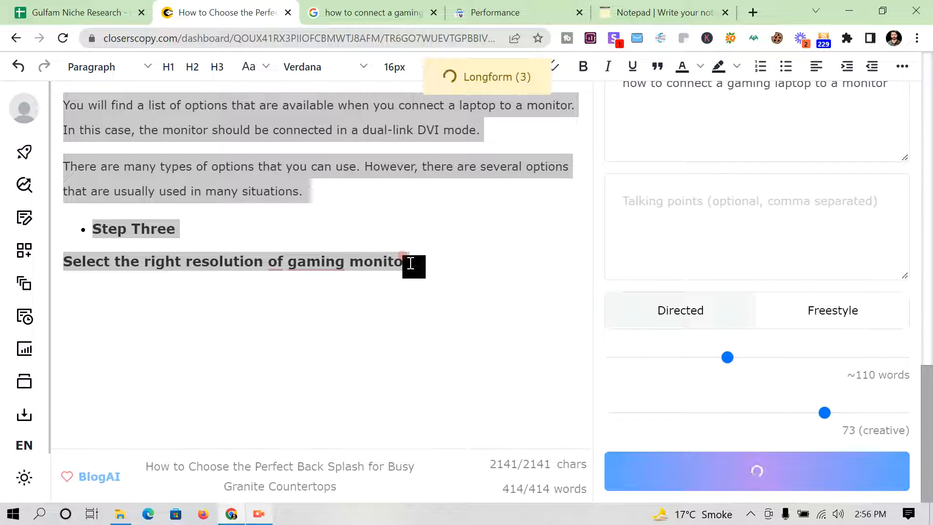
{"action": "scroll", "coordinate": [389, 263], "scroll_direction": "up", "scroll_amount": 7}
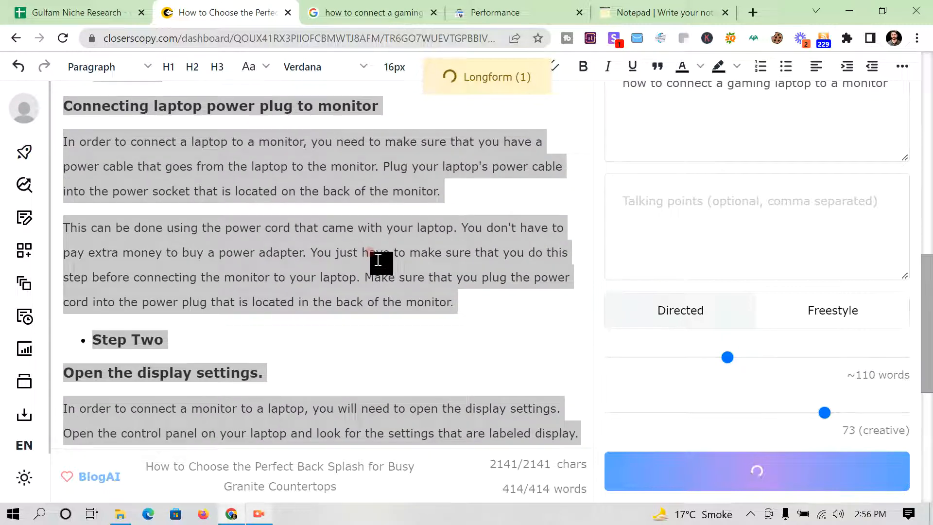
{"action": "scroll", "coordinate": [378, 259], "scroll_direction": "down", "scroll_amount": 2}
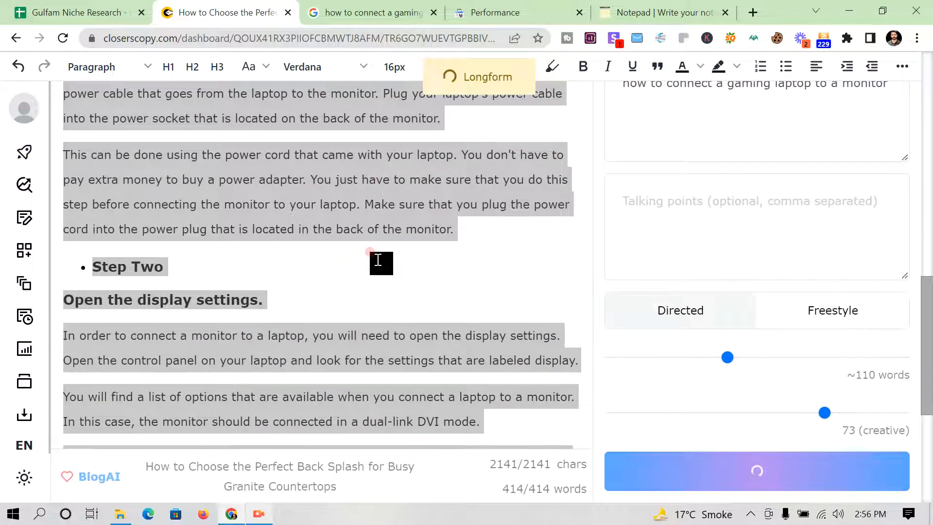
{"action": "left_click", "coordinate": [285, 294]}
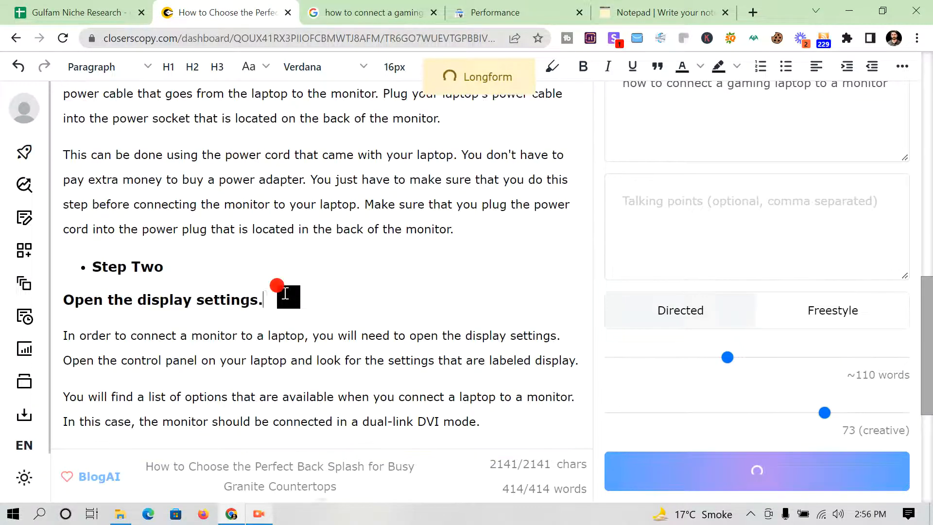
{"action": "scroll", "coordinate": [287, 291], "scroll_direction": "down", "scroll_amount": 5}
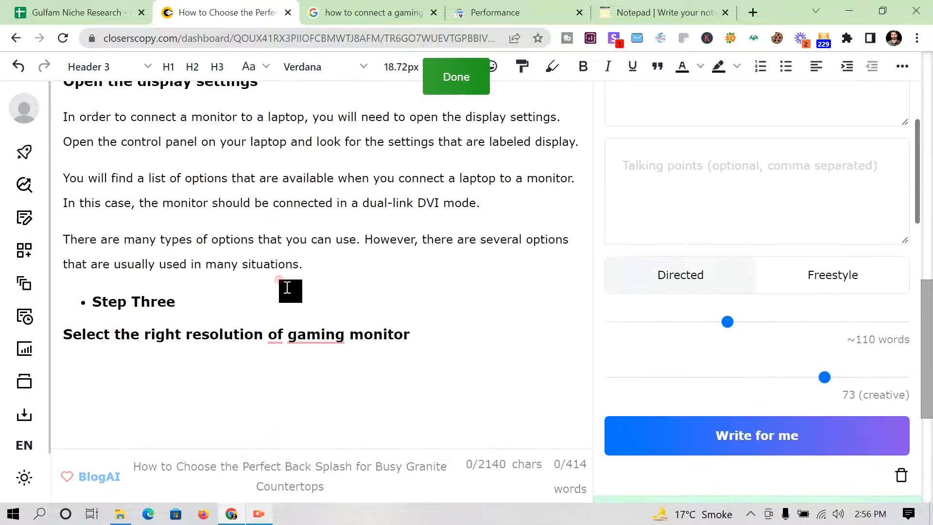
Check the first new suggestion and correct the Step Three heading to "Select the right resolution for a gaming monitor".
{"action": "scroll", "coordinate": [631, 323], "scroll_direction": "down", "scroll_amount": 5}
{"action": "scroll", "coordinate": [696, 324], "scroll_direction": "down", "scroll_amount": 3}
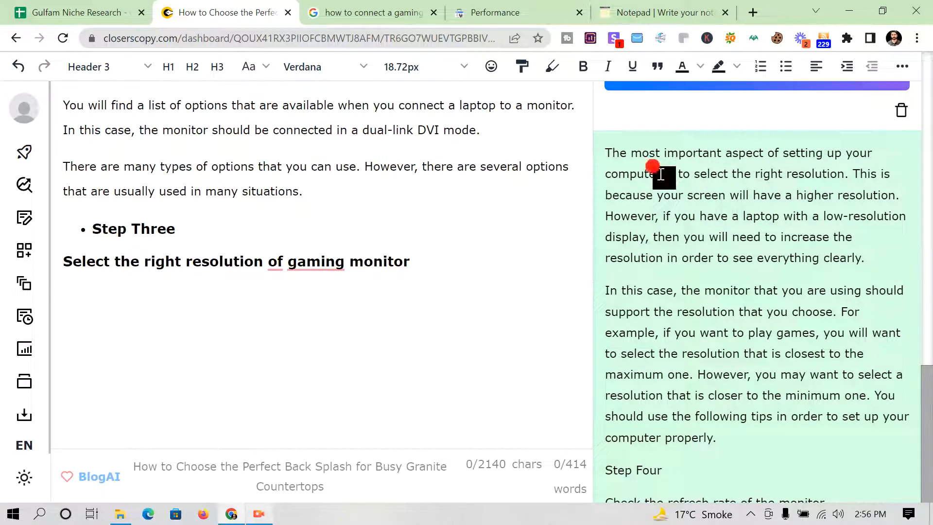
{"action": "left_click_drag", "start_coordinate": [661, 174], "coordinate": [630, 174]}
{"action": "mouse_move", "coordinate": [311, 263]}
{"action": "left_click", "coordinate": [311, 304]}
{"action": "mouse_move", "coordinate": [272, 259]}
{"action": "left_click", "coordinate": [276, 302]}
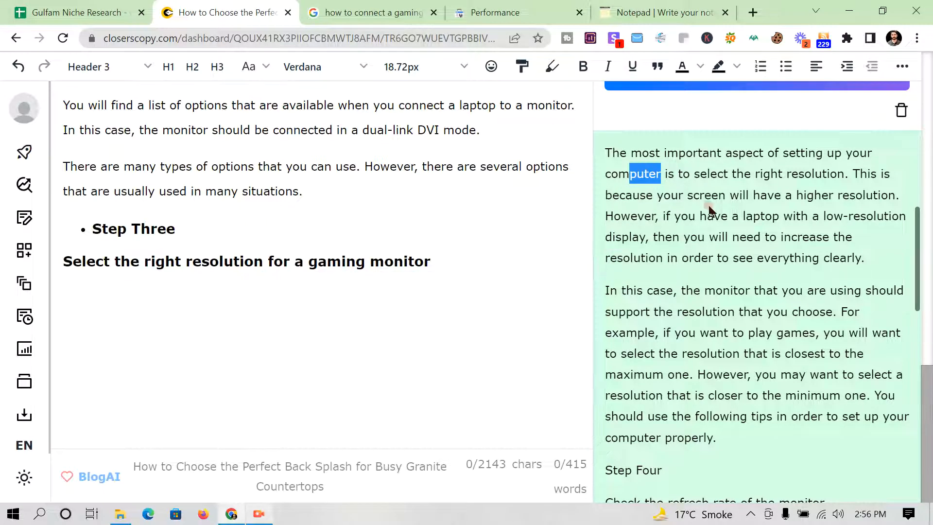
Copy the first suggestion's opening two sentences below the Step Three heading and replace "computer" with "laptop" in them.
{"action": "left_click_drag", "start_coordinate": [666, 174], "coordinate": [609, 178]}
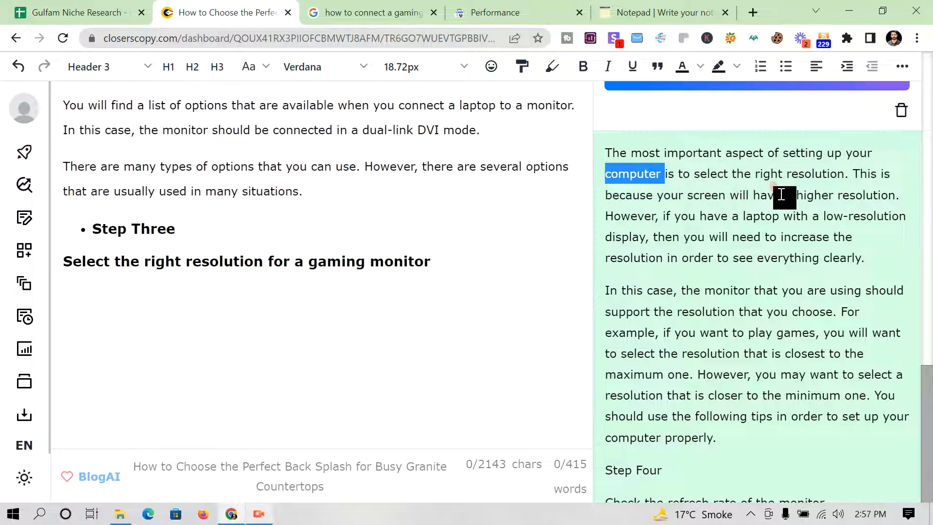
{"action": "left_click_drag", "start_coordinate": [903, 195], "coordinate": [610, 152]}
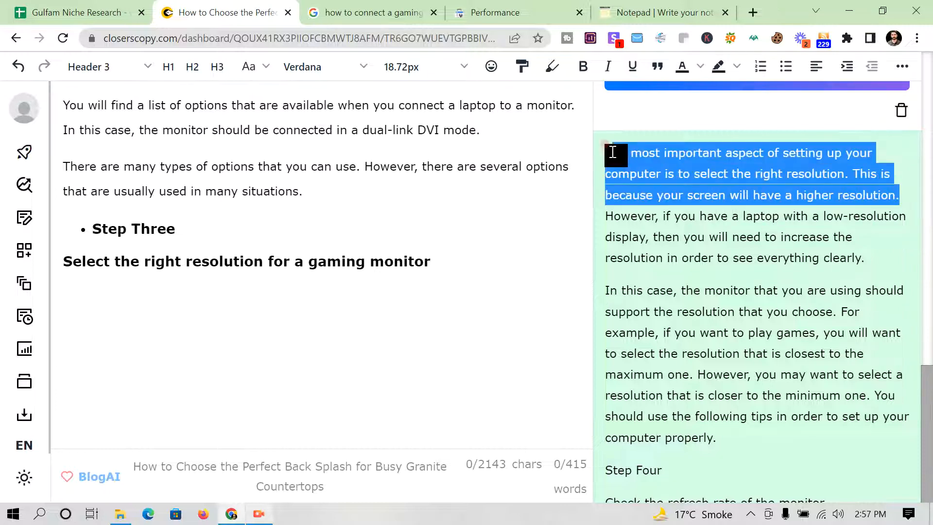
{"action": "right_click", "coordinate": [611, 152]}
{"action": "left_click", "coordinate": [625, 165]}
{"action": "left_click", "coordinate": [117, 289]}
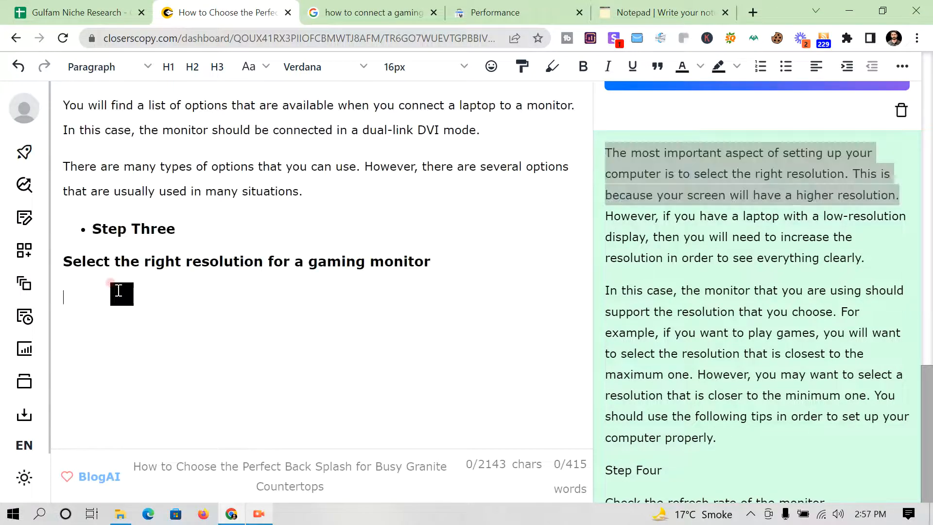
{"action": "key", "text": "ctrl+v"}
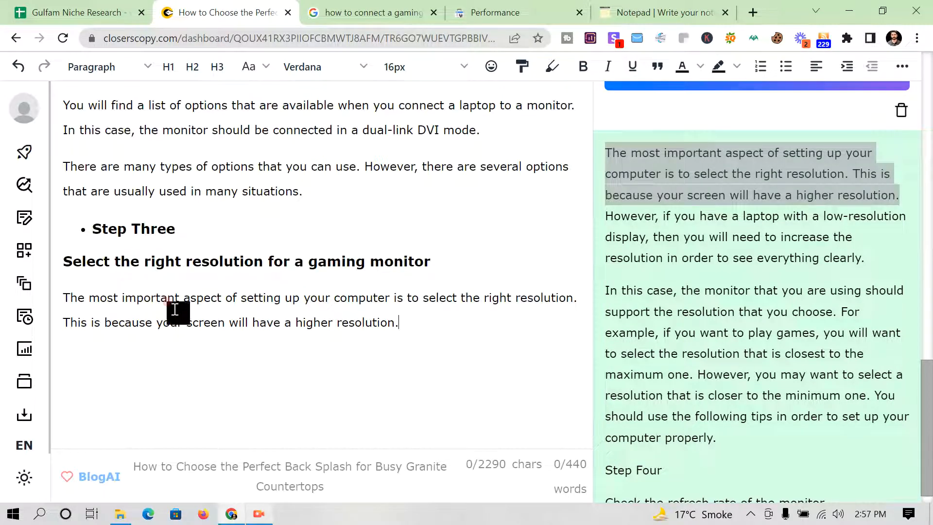
{"action": "double_click", "coordinate": [379, 299]}
{"action": "type", "text": "laptop"}
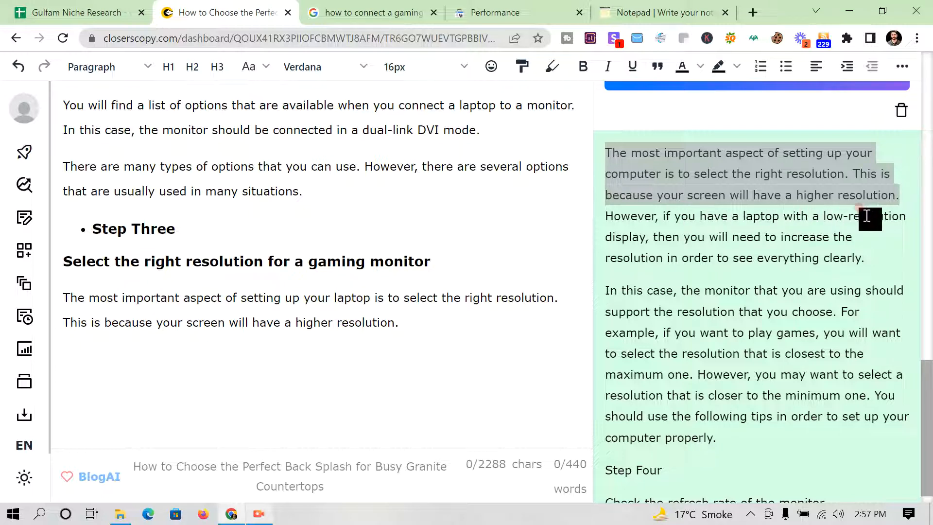
Add the suggestion's "However, if you have a laptop" sentence and its "In this case" paragraph as separate paragraphs under Step Three.
{"action": "left_click_drag", "start_coordinate": [866, 258], "coordinate": [155, 354]}
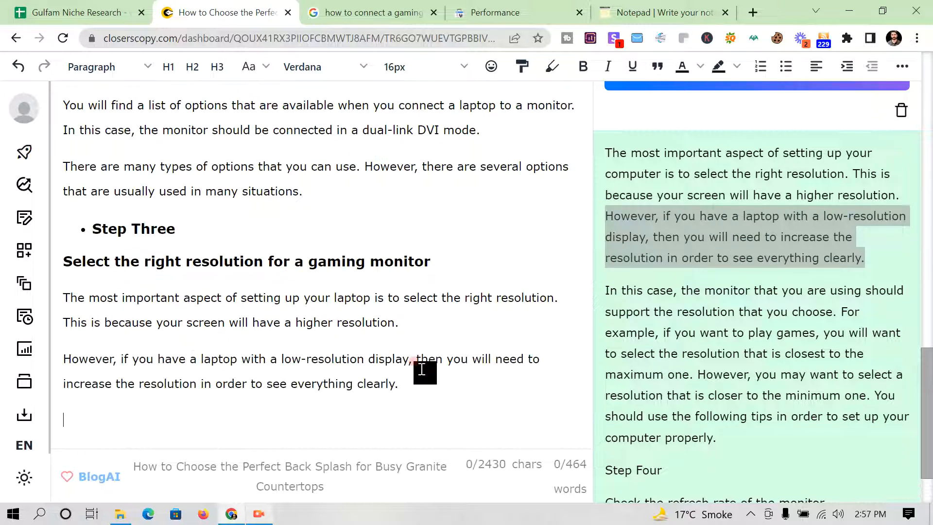
{"action": "scroll", "coordinate": [646, 335], "scroll_direction": "down", "scroll_amount": 3}
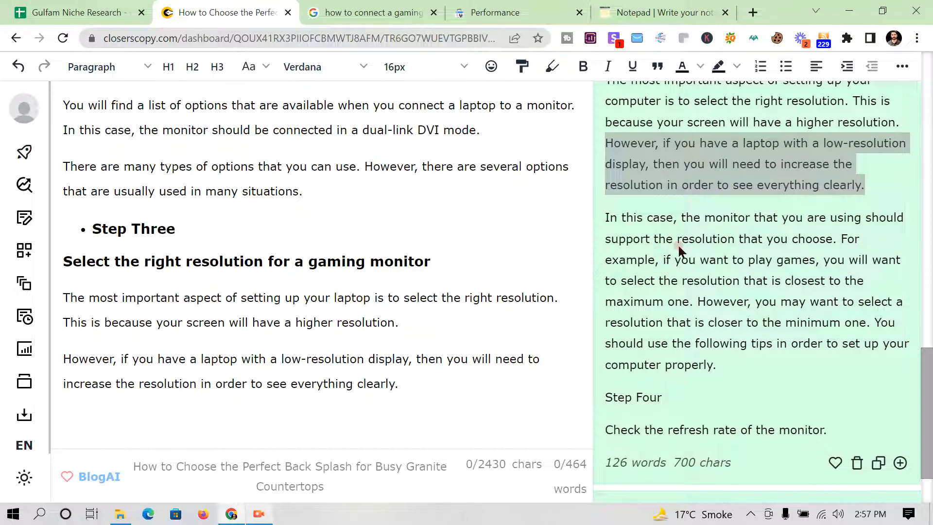
{"action": "left_click_drag", "start_coordinate": [605, 217], "coordinate": [736, 352]}
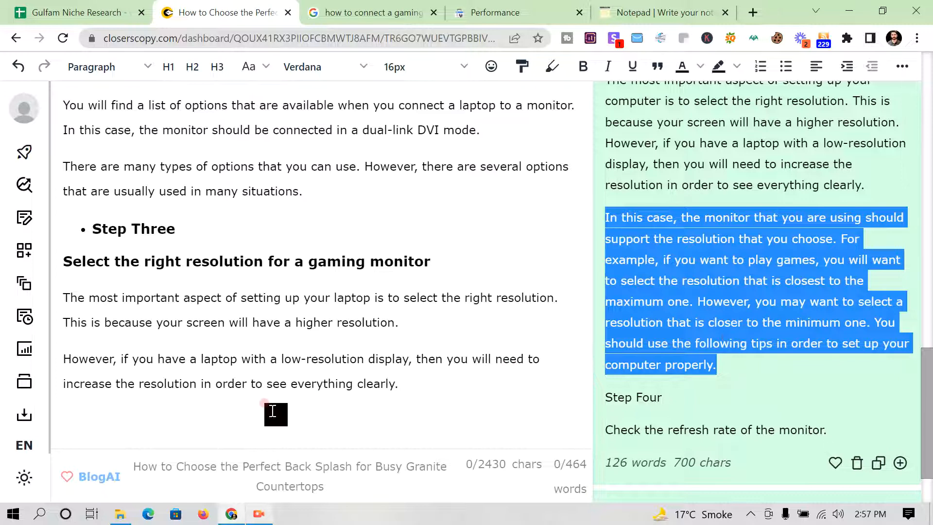
{"action": "left_click", "coordinate": [121, 410]}
{"action": "key", "text": "ctrl+v"}
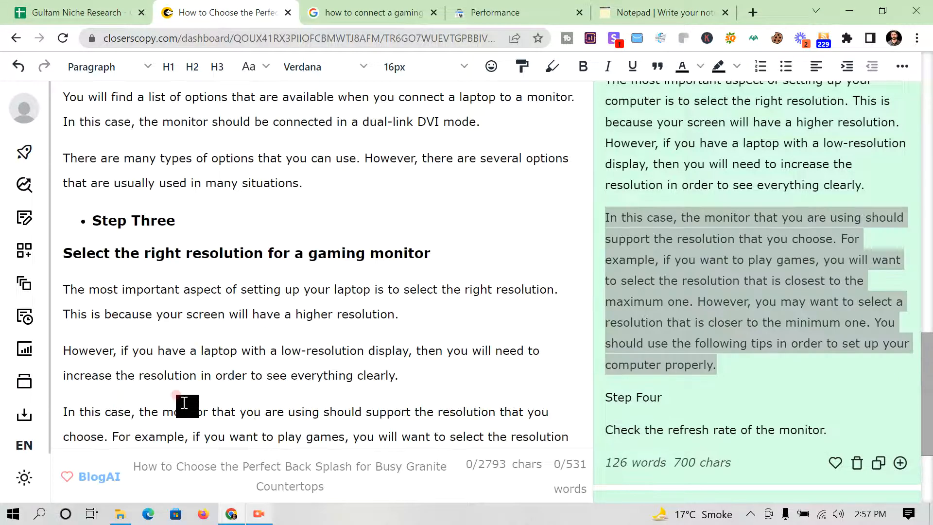
Fix the missing space between "correctly." and "There" in the step by step guide's introduction.
{"action": "scroll", "coordinate": [183, 403], "scroll_direction": "down", "scroll_amount": 3}
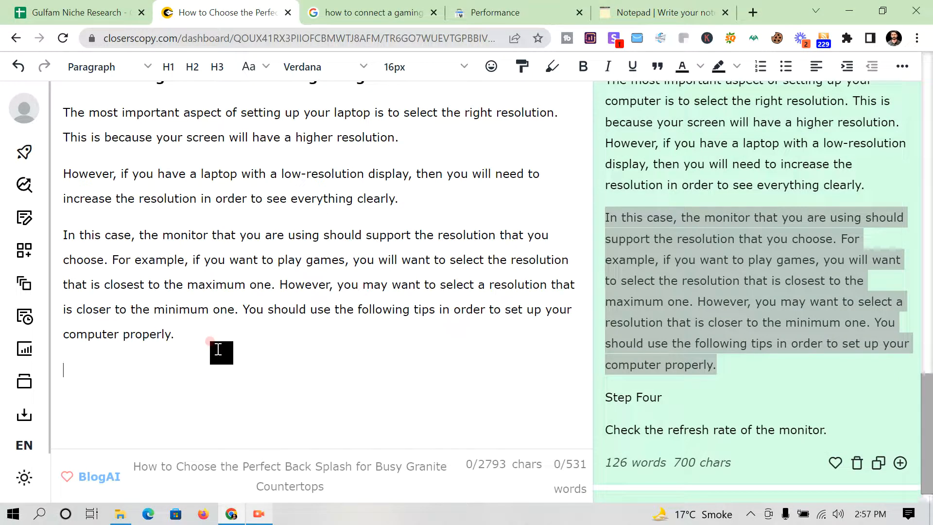
{"action": "scroll", "coordinate": [219, 349], "scroll_direction": "up", "scroll_amount": 15}
{"action": "scroll", "coordinate": [152, 301], "scroll_direction": "up", "scroll_amount": 3}
{"action": "scroll", "coordinate": [152, 305], "scroll_direction": "down", "scroll_amount": 10}
{"action": "scroll", "coordinate": [197, 240], "scroll_direction": "up", "scroll_amount": 3}
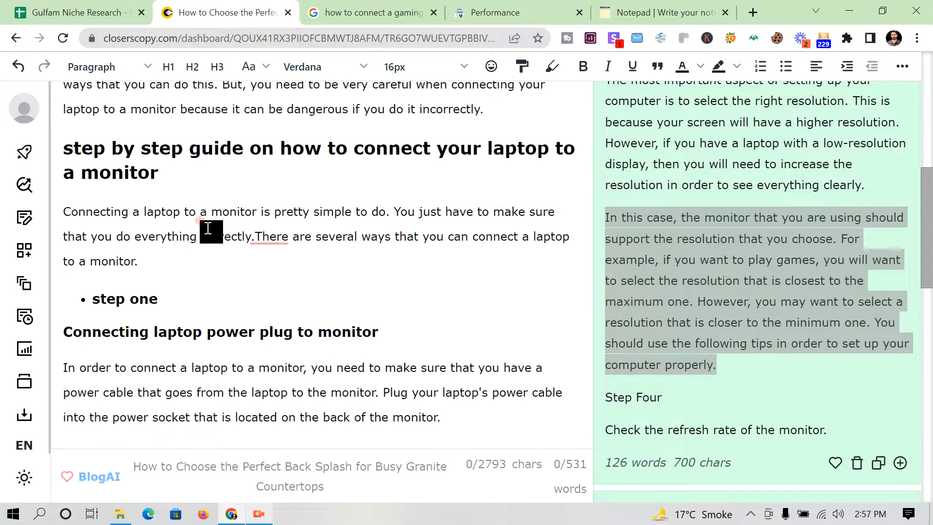
{"action": "mouse_move", "coordinate": [266, 240]}
{"action": "left_click", "coordinate": [281, 256]}
Copy "What is the best gaming monitor?" from the notepad outline and paste it at the end of the article.
{"action": "scroll", "coordinate": [155, 281], "scroll_direction": "down", "scroll_amount": 8}
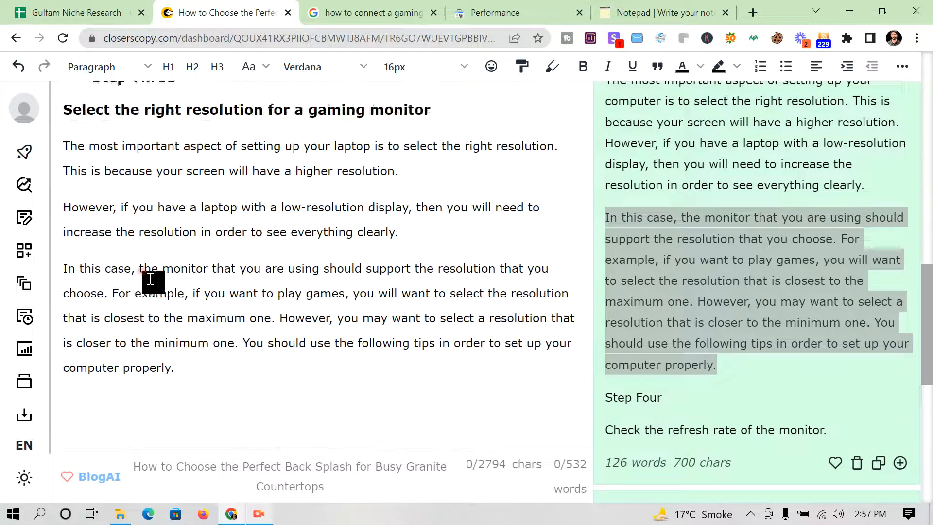
{"action": "left_click", "coordinate": [662, 15]}
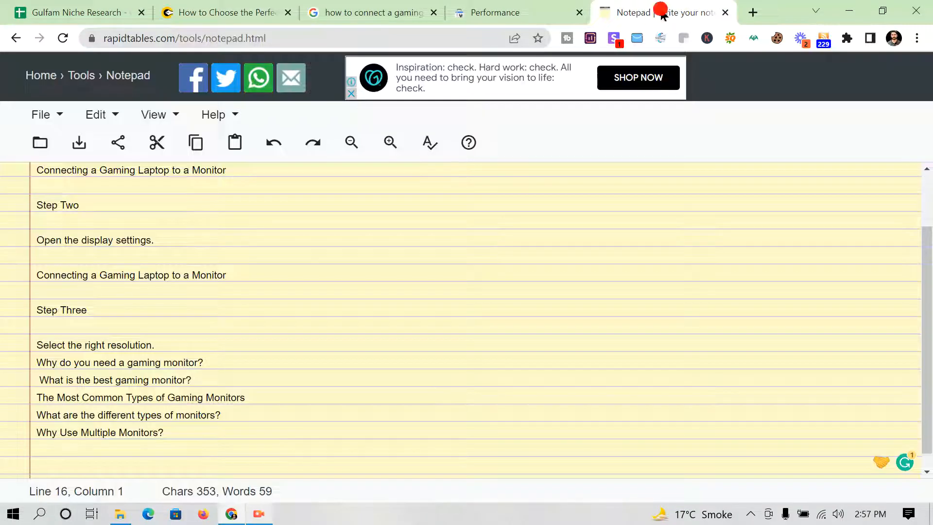
{"action": "scroll", "coordinate": [271, 264], "scroll_direction": "down", "scroll_amount": 1}
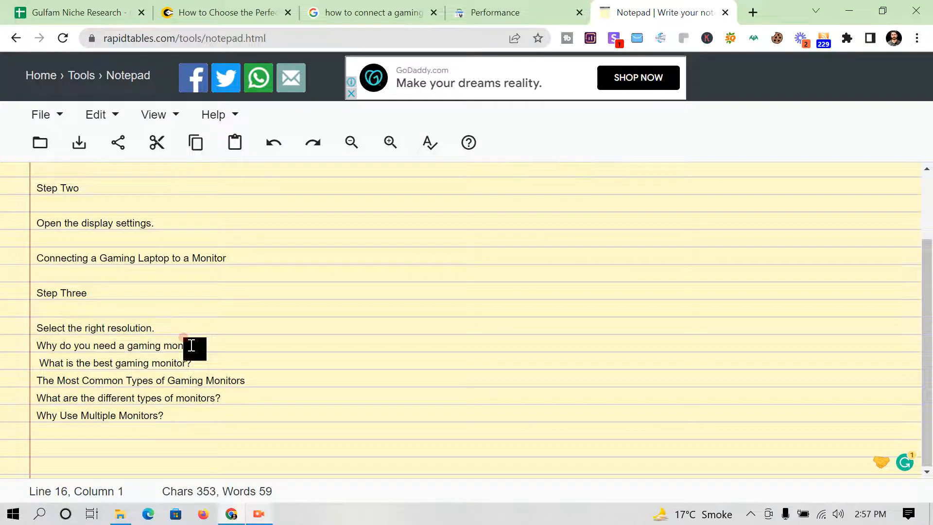
{"action": "triple_click", "coordinate": [177, 367]}
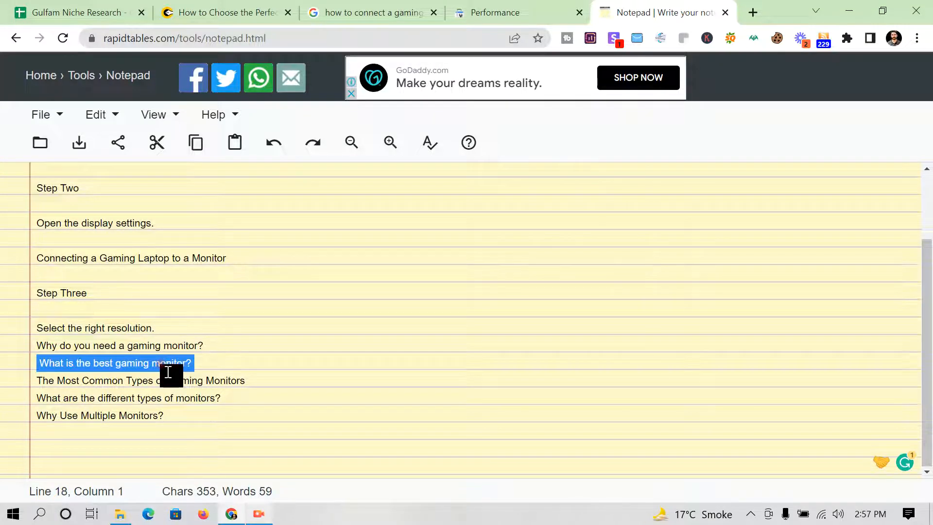
{"action": "left_click", "coordinate": [202, 5]}
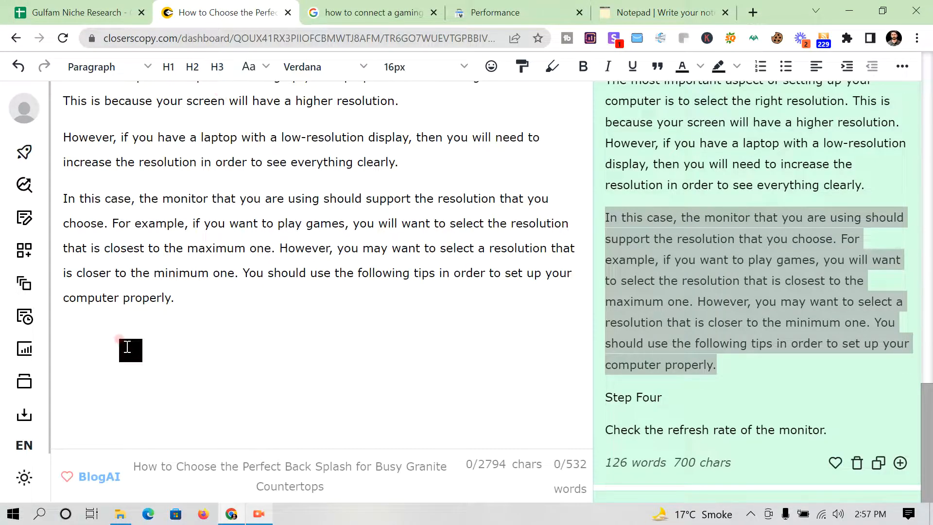
{"action": "key", "text": "ctrl+v"}
Format "What is the best gaming monitor?" as Header 2 and start a new line below it.
{"action": "double_click", "coordinate": [182, 335]}
{"action": "triple_click", "coordinate": [183, 335]}
{"action": "left_click", "coordinate": [209, 304]}
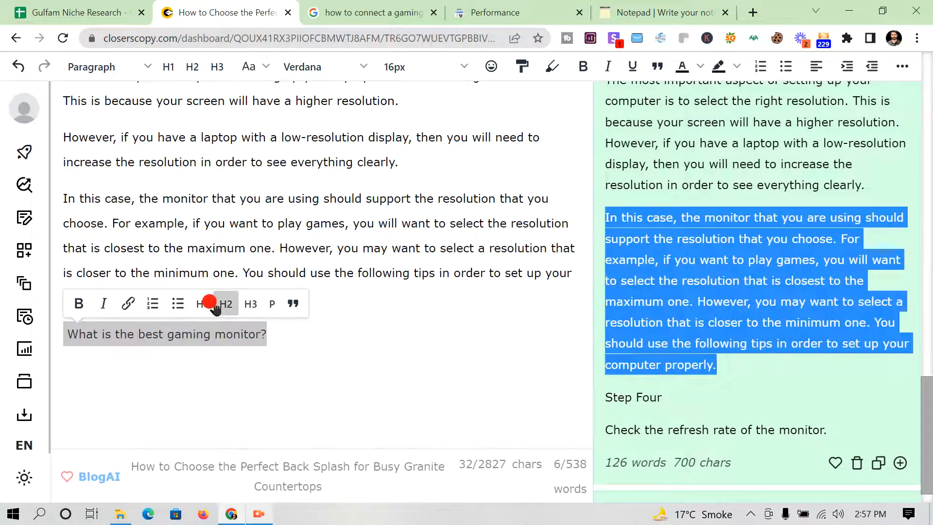
{"action": "left_click", "coordinate": [467, 324]}
{"action": "key", "text": "Return"}
Select the whole article up to the "What is the best gaming monitor?" heading and generate longform suggestions from it.
{"action": "left_click_drag", "start_coordinate": [457, 339], "coordinate": [25, 38]}
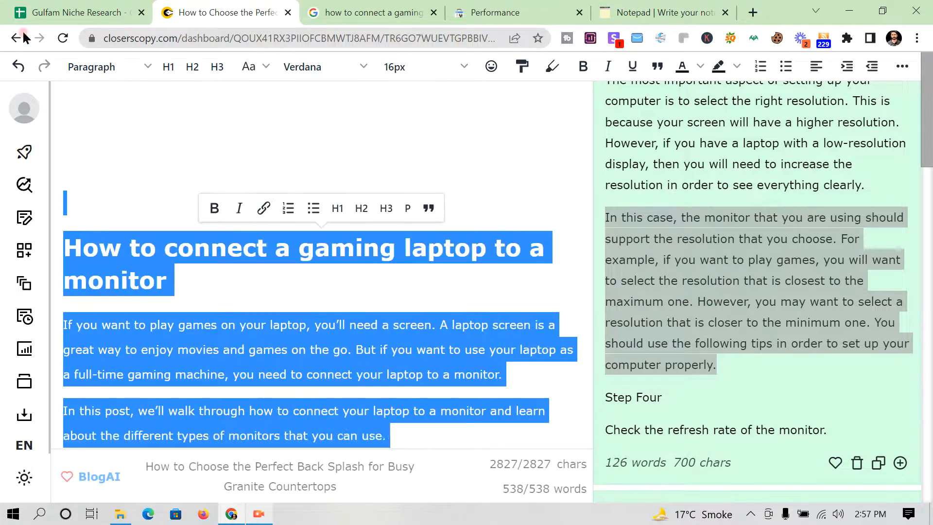
{"action": "scroll", "coordinate": [717, 308], "scroll_direction": "up", "scroll_amount": 9}
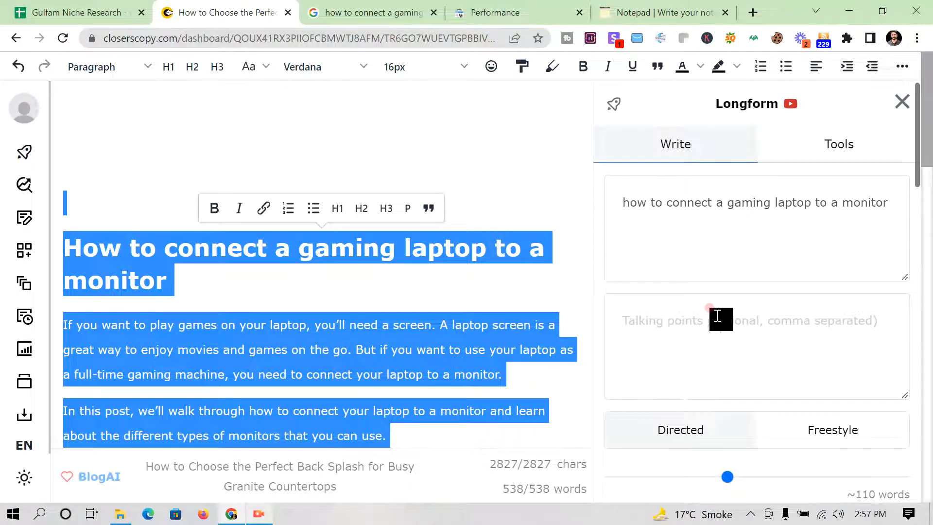
{"action": "scroll", "coordinate": [752, 448], "scroll_direction": "down", "scroll_amount": 2}
{"action": "left_click", "coordinate": [753, 446]}
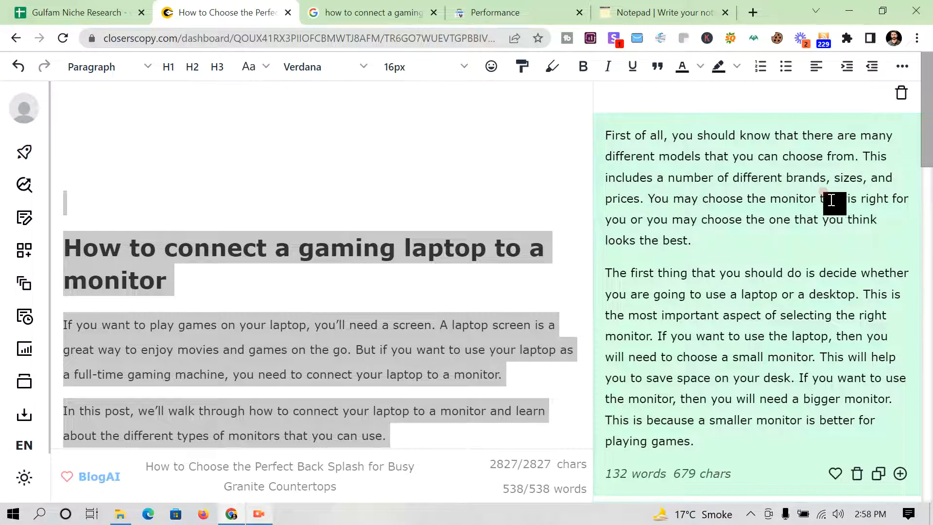
Copy the suggestion's "First of all, you should know" paragraph and paste it under "What is the best gaming monitor?".
{"action": "left_click_drag", "start_coordinate": [693, 241], "coordinate": [608, 140]}
{"action": "key", "text": "ctrl+c"}
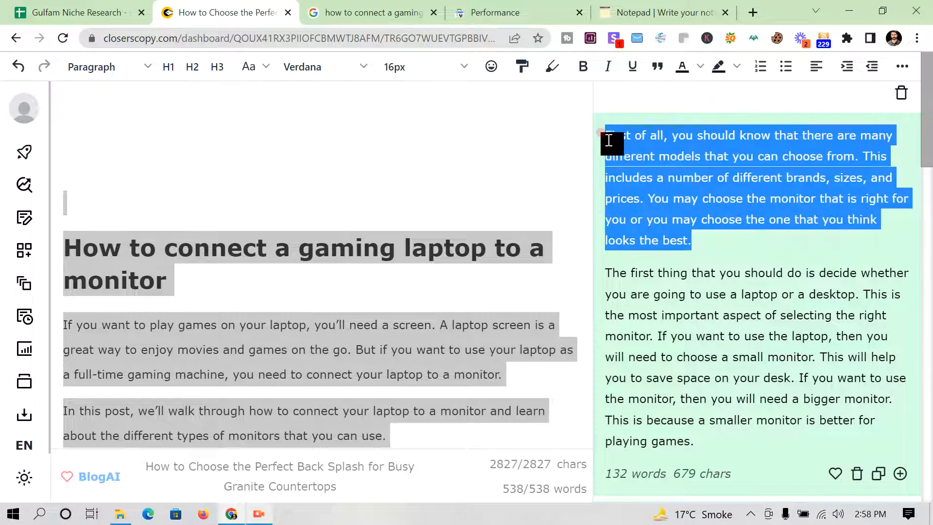
{"action": "scroll", "coordinate": [454, 219], "scroll_direction": "down", "scroll_amount": 15}
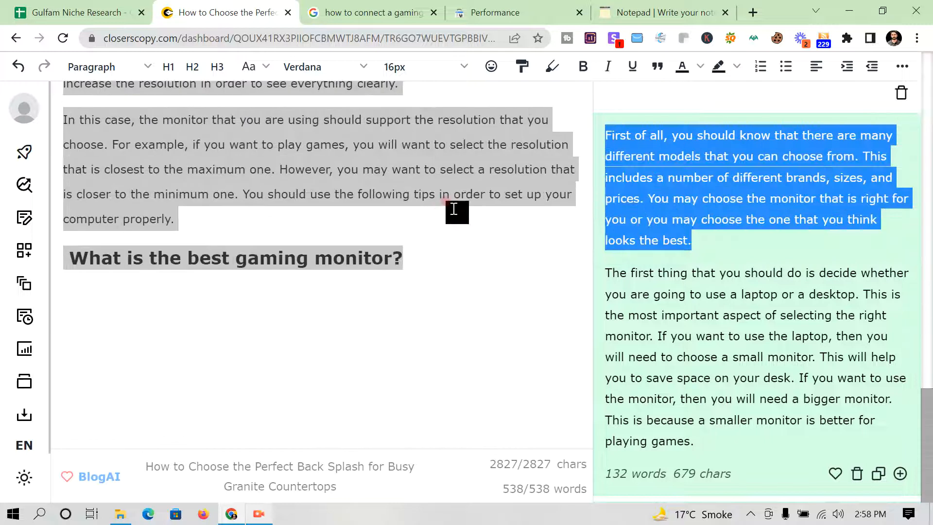
{"action": "left_click", "coordinate": [107, 296]}
{"action": "key", "text": "ctrl+v"}
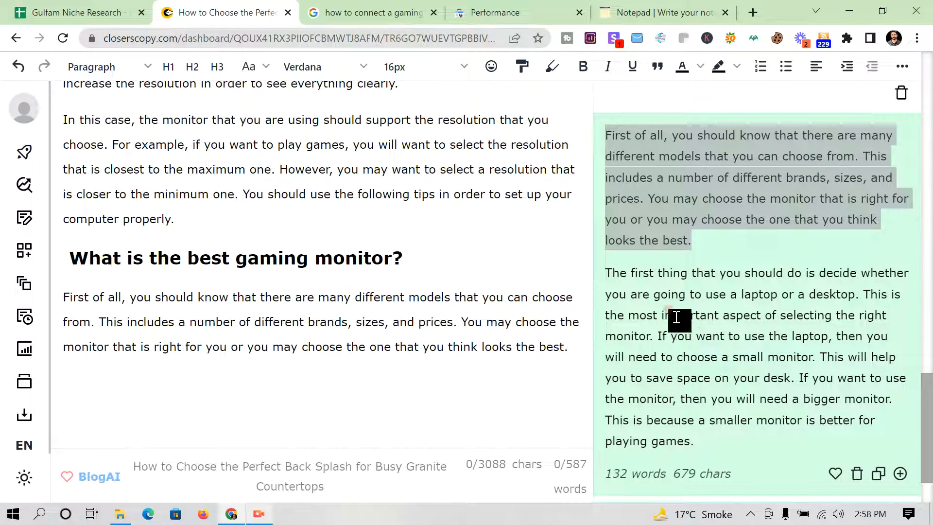
Add the suggestion's "The first thing that you should do" paragraph as a second paragraph under "What is the best gaming monitor?".
{"action": "scroll", "coordinate": [646, 269], "scroll_direction": "down", "scroll_amount": 1}
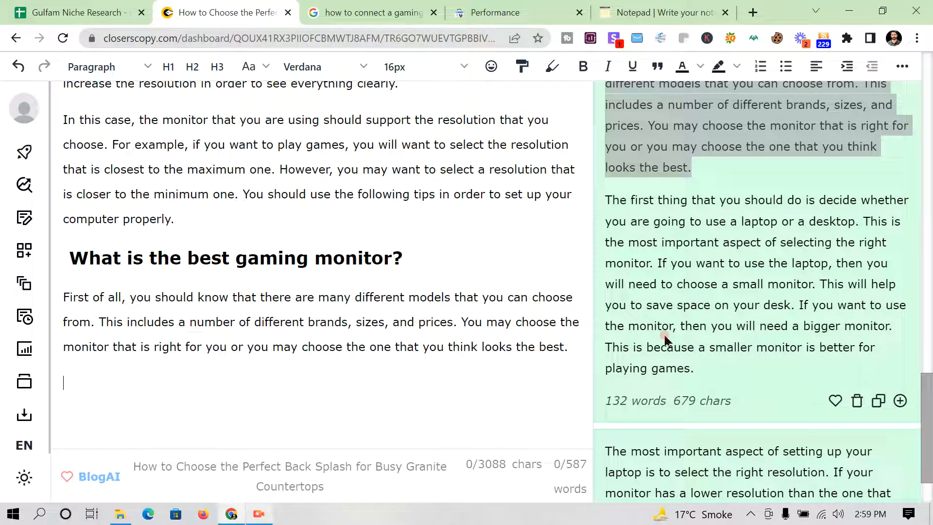
{"action": "left_click_drag", "start_coordinate": [674, 329], "coordinate": [635, 329]}
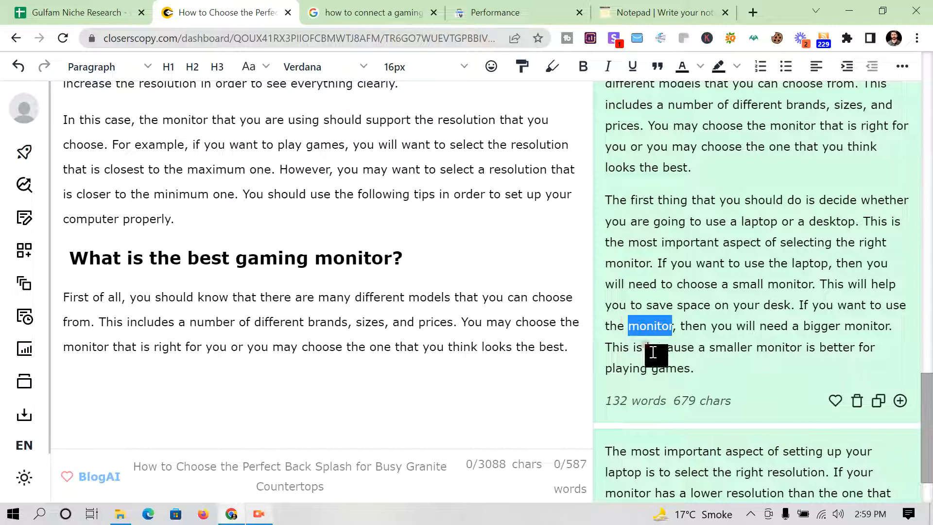
{"action": "left_click_drag", "start_coordinate": [694, 370], "coordinate": [613, 205]}
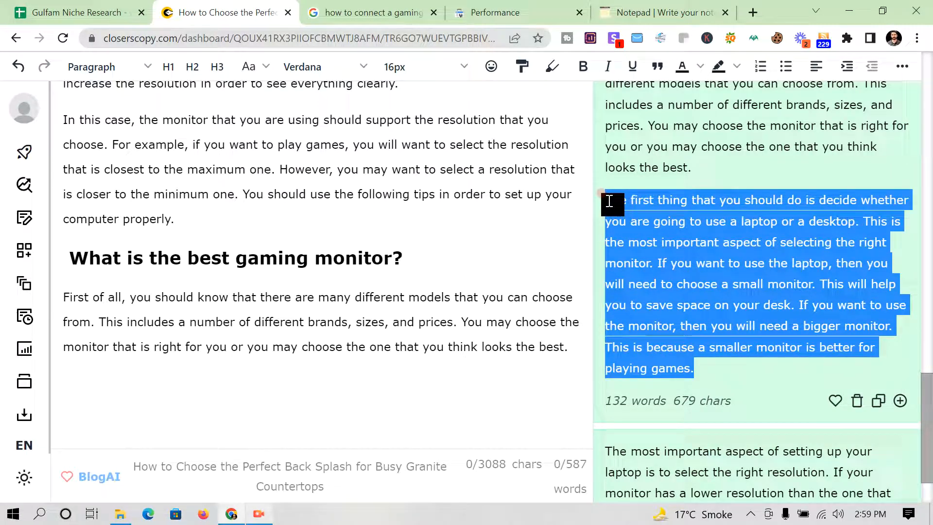
{"action": "right_click", "coordinate": [609, 201]}
{"action": "left_click", "coordinate": [613, 211]}
{"action": "left_click", "coordinate": [137, 385]}
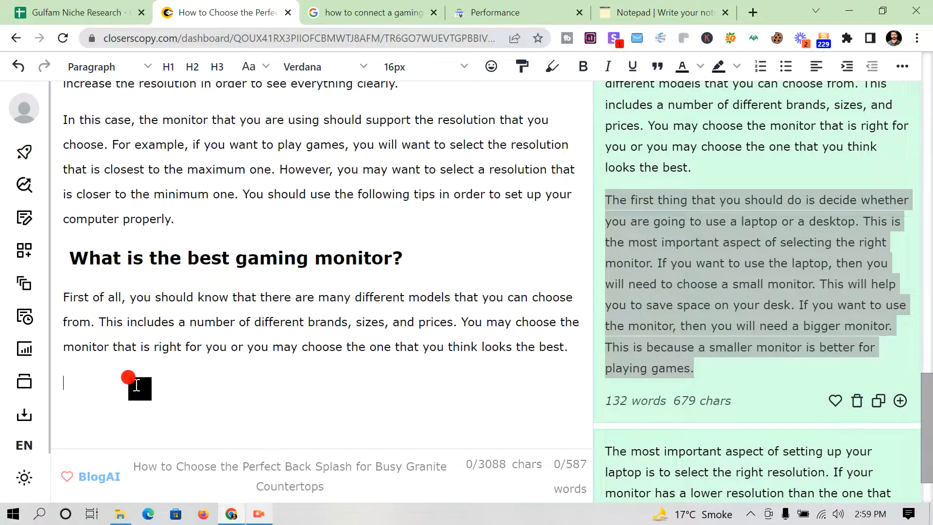
{"action": "key", "text": "ctrl+v"}
Replace "monitor" with "pc" in the new paragraph's sentence "If you want to use the monitor".
{"action": "scroll", "coordinate": [161, 389], "scroll_direction": "down", "scroll_amount": 3}
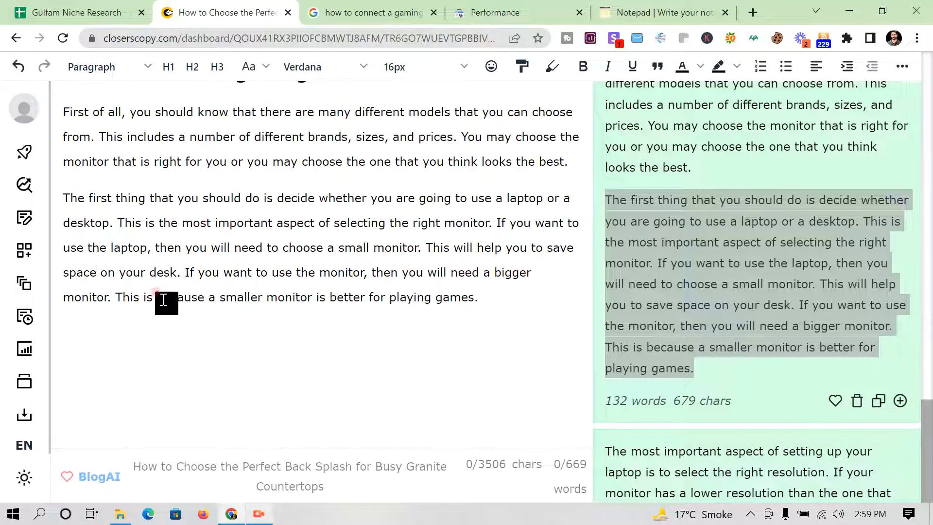
{"action": "double_click", "coordinate": [362, 275]}
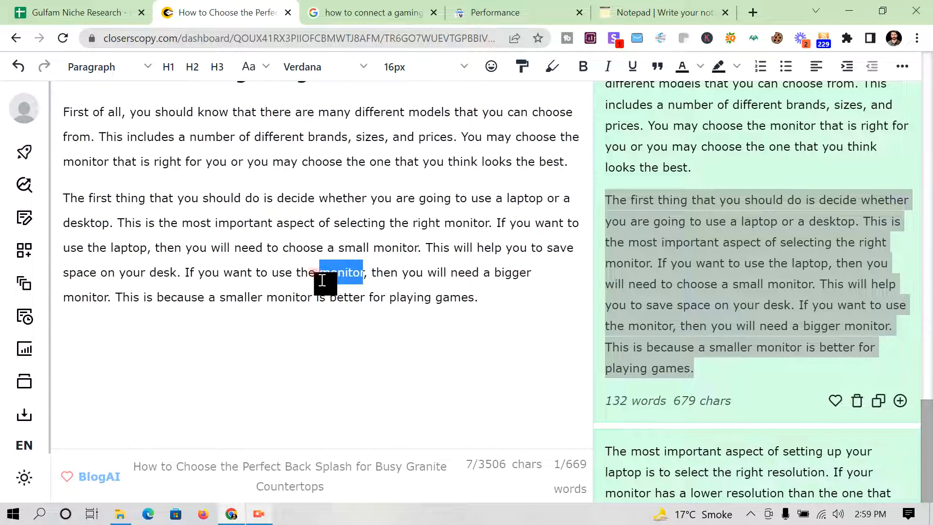
{"action": "key", "text": "BackSpace"}
{"action": "type", "text": "pc"}
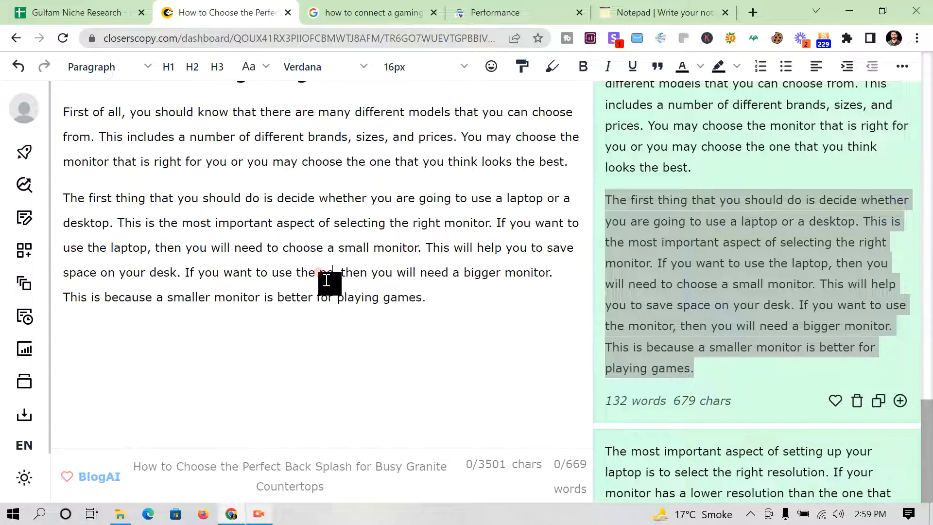
Copy "Why do you need a gaming monitor?" from the notepad outline and paste it at the end of the article.
{"action": "scroll", "coordinate": [743, 318], "scroll_direction": "down", "scroll_amount": 3}
{"action": "scroll", "coordinate": [658, 298], "scroll_direction": "up", "scroll_amount": 6}
{"action": "left_click", "coordinate": [643, 7]}
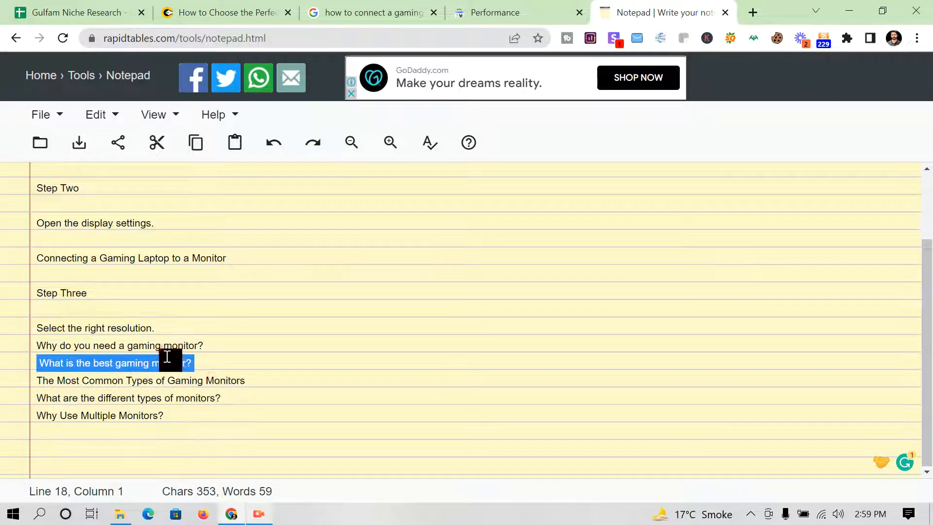
{"action": "triple_click", "coordinate": [122, 344]}
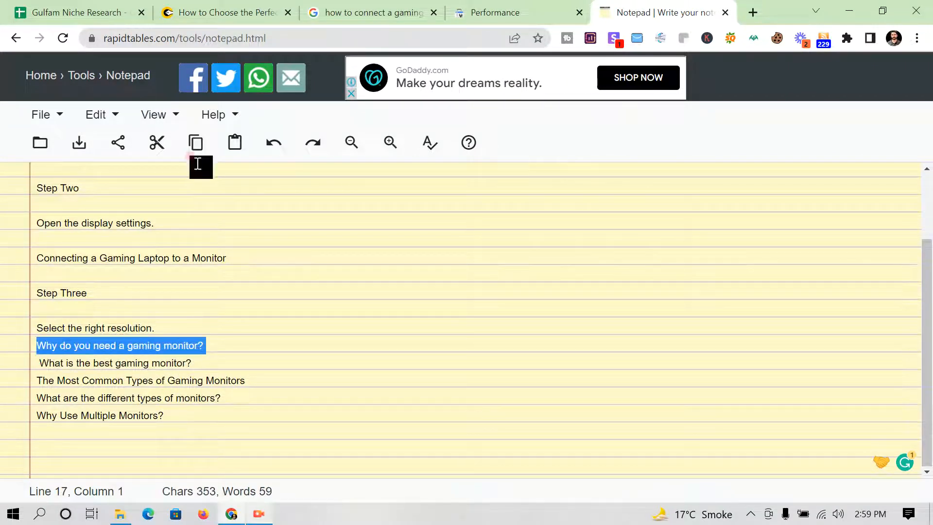
{"action": "left_click", "coordinate": [235, 10]}
{"action": "left_click", "coordinate": [627, 207]}
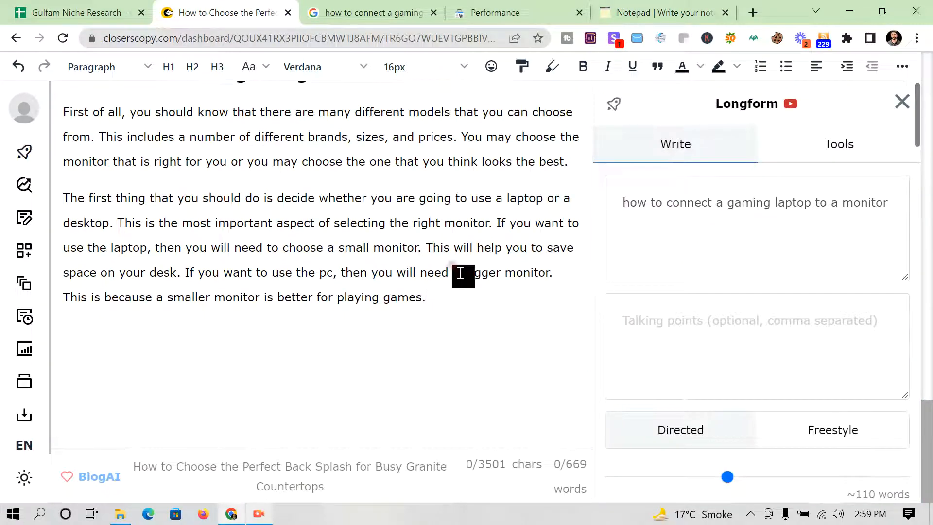
{"action": "left_click", "coordinate": [173, 336]}
{"action": "key", "text": "ctrl+v"}
Format "Why do you need a gaming monitor?" as Header 2.
{"action": "triple_click", "coordinate": [172, 334]}
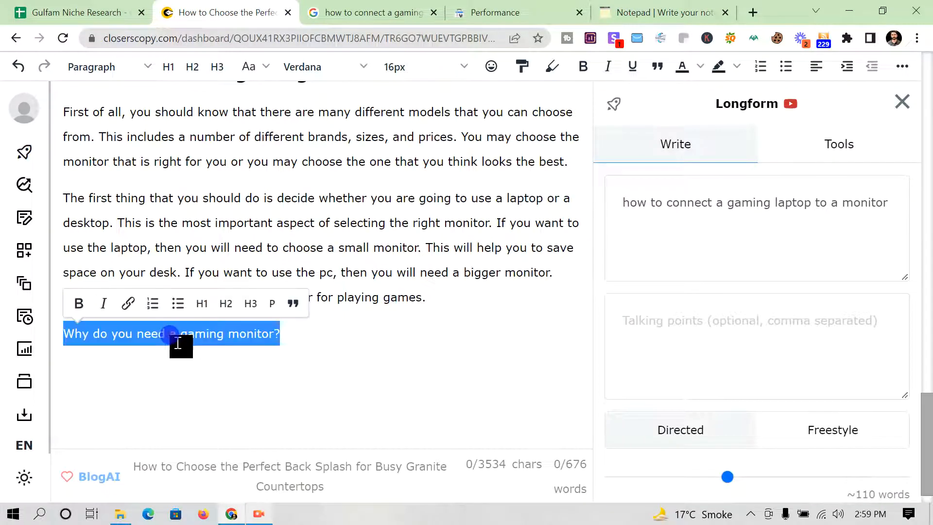
{"action": "left_click", "coordinate": [226, 303]}
{"action": "left_click", "coordinate": [475, 336]}
Generate longform suggestions from the entire article, including the "Why do you need a gaming monitor?" heading.
{"action": "left_click_drag", "start_coordinate": [475, 342], "coordinate": [106, 127]}
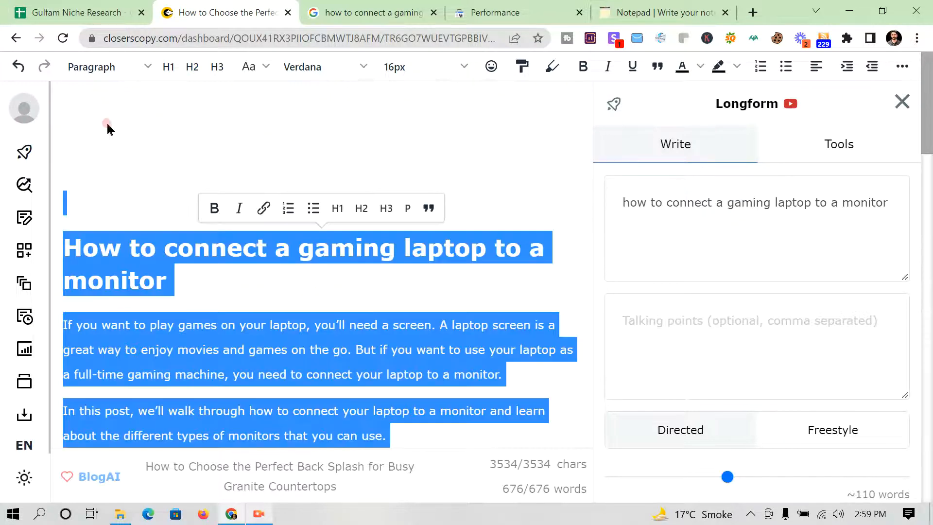
{"action": "scroll", "coordinate": [651, 274], "scroll_direction": "down", "scroll_amount": 5}
{"action": "left_click", "coordinate": [666, 357]}
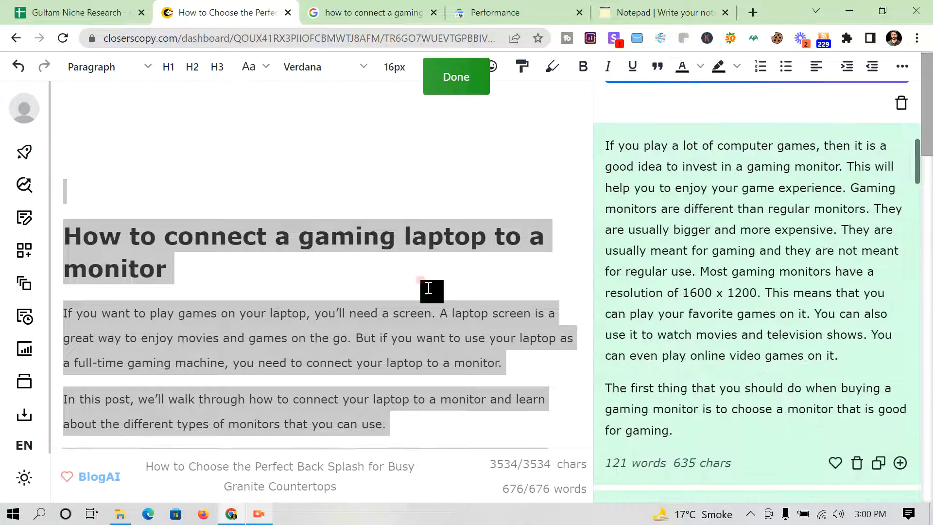
Copy the suggestion's opening sentences through "different than regular monitors." and paste them under "Why do you need a gaming monitor?".
{"action": "scroll", "coordinate": [431, 289], "scroll_direction": "down", "scroll_amount": 20}
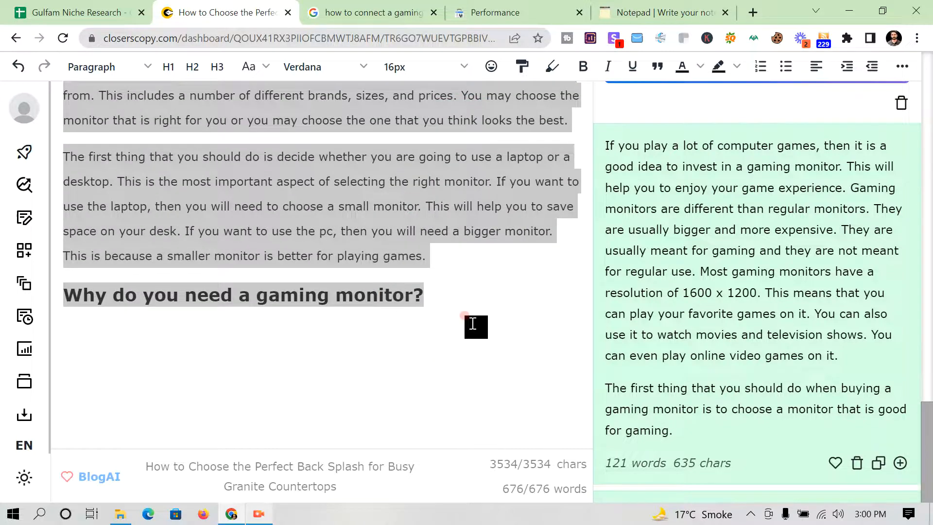
{"action": "left_click", "coordinate": [476, 325]}
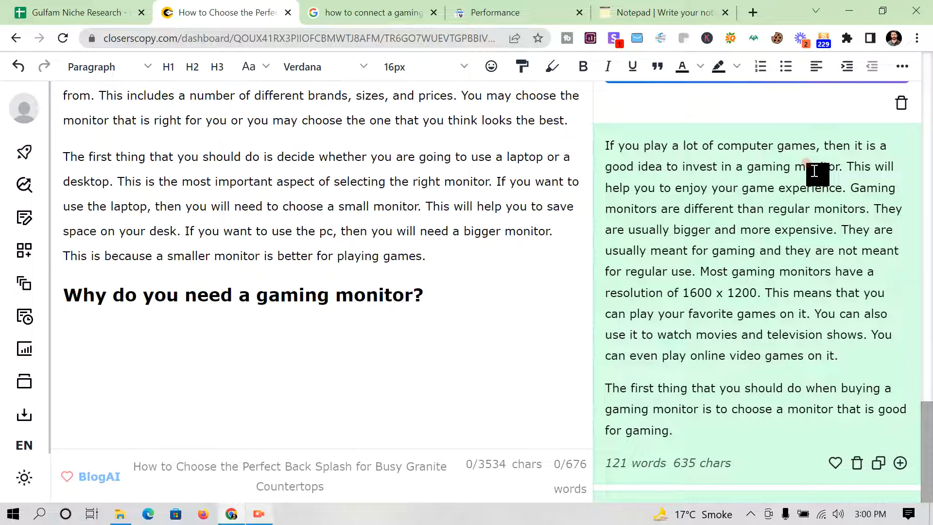
{"action": "mouse_move", "coordinate": [845, 170]}
{"action": "left_mouse_down"}
{"action": "mouse_move", "coordinate": [629, 149]}
{"action": "mouse_move", "coordinate": [839, 167]}
{"action": "left_mouse_up"}
{"action": "left_click_drag", "start_coordinate": [869, 209], "coordinate": [602, 128]}
{"action": "right_click", "coordinate": [603, 133]}
{"action": "left_click", "coordinate": [613, 152]}
{"action": "left_click", "coordinate": [72, 311]}
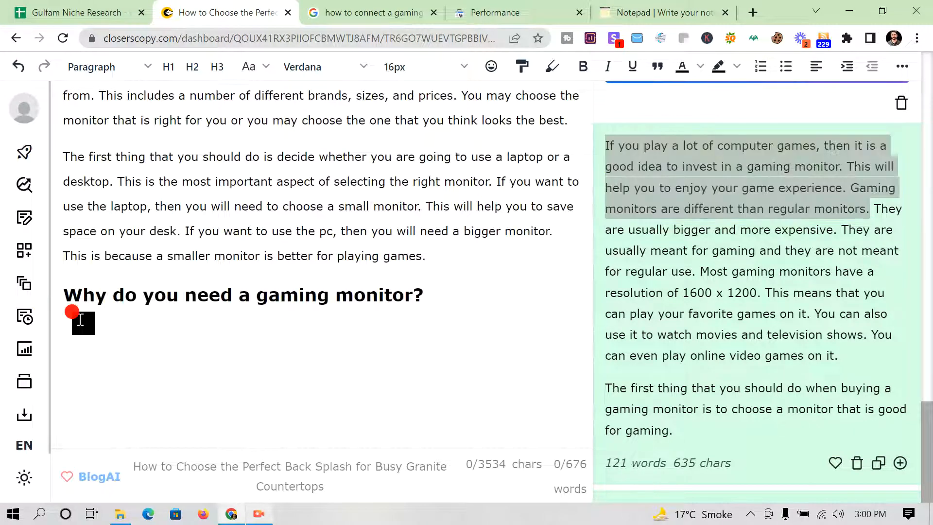
{"action": "key", "text": "ctrl+v"}
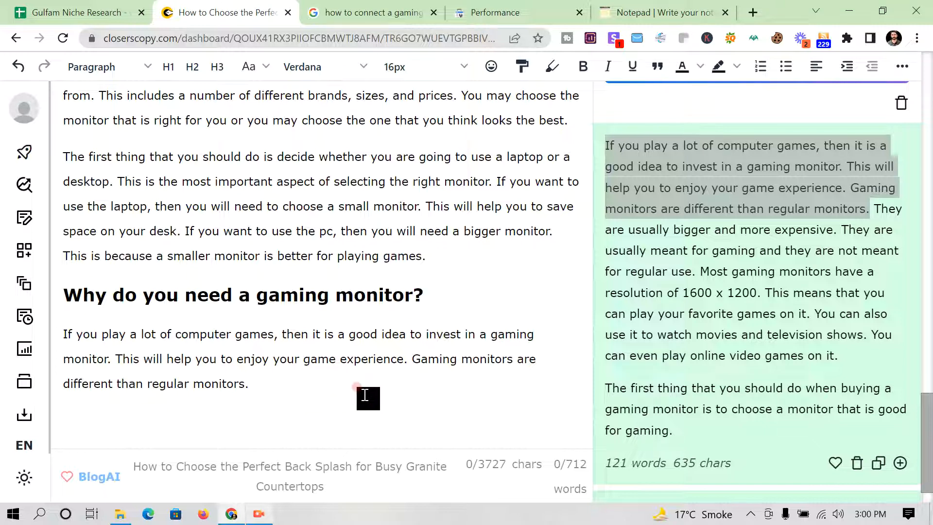
Add the suggestion's "They are usually meant for gaming" sentence as a new paragraph and supply its missing first letter "t".
{"action": "double_click", "coordinate": [800, 230]}
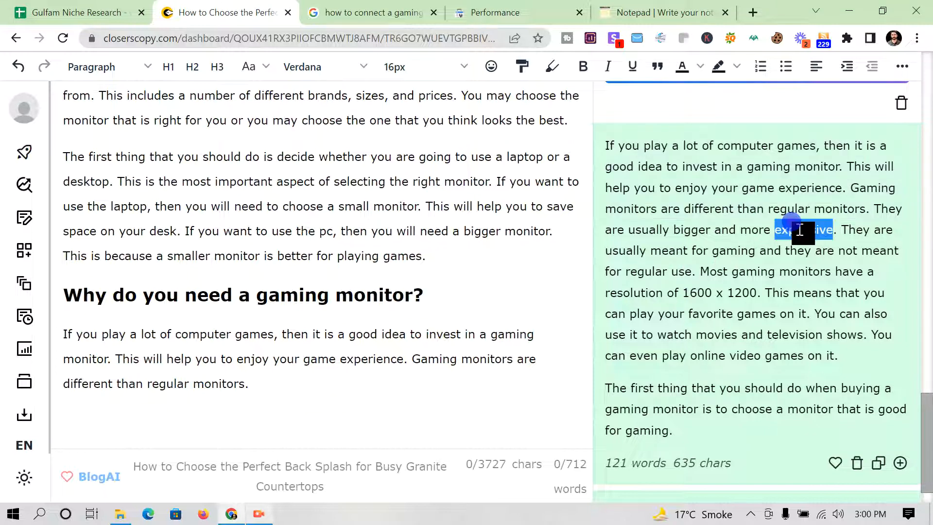
{"action": "left_click", "coordinate": [800, 230]}
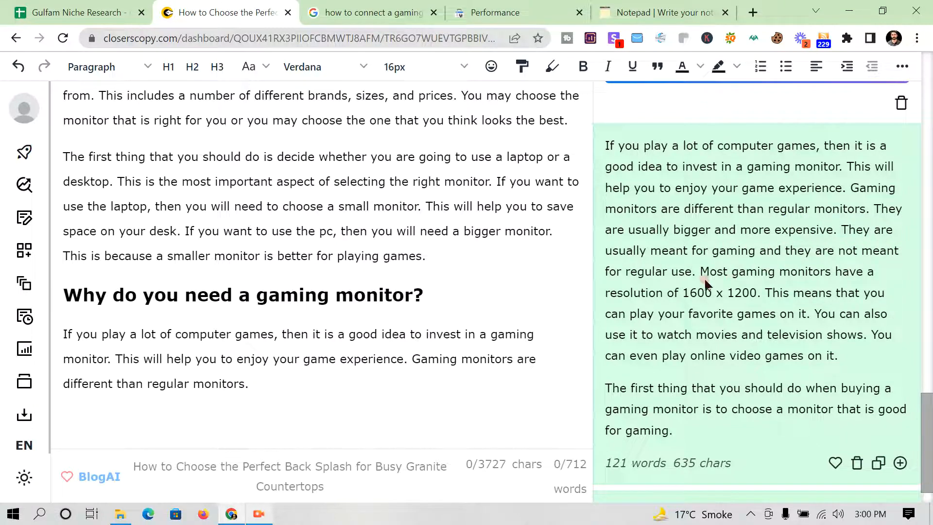
{"action": "left_click_drag", "start_coordinate": [695, 273], "coordinate": [861, 229]}
{"action": "right_click", "coordinate": [848, 231]}
{"action": "left_click", "coordinate": [848, 232]}
{"action": "left_click", "coordinate": [86, 405]}
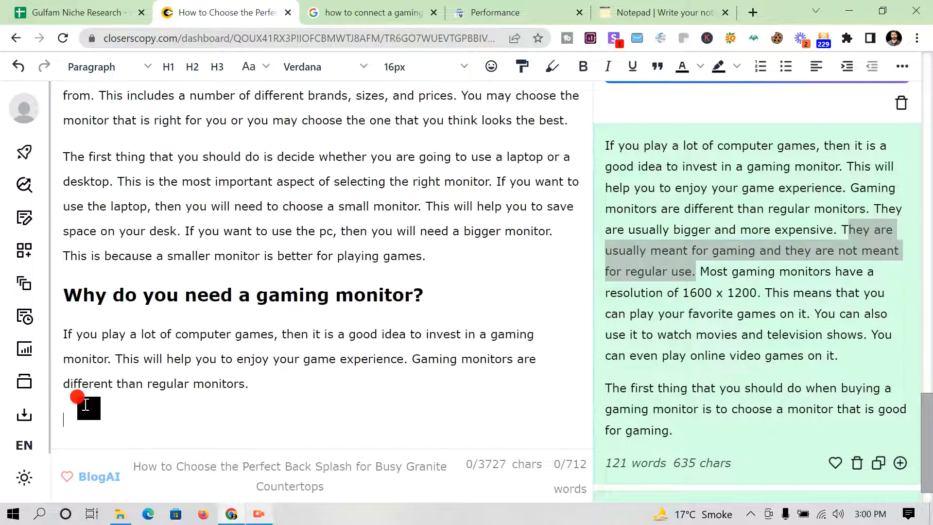
{"action": "key", "text": "ctrl+v"}
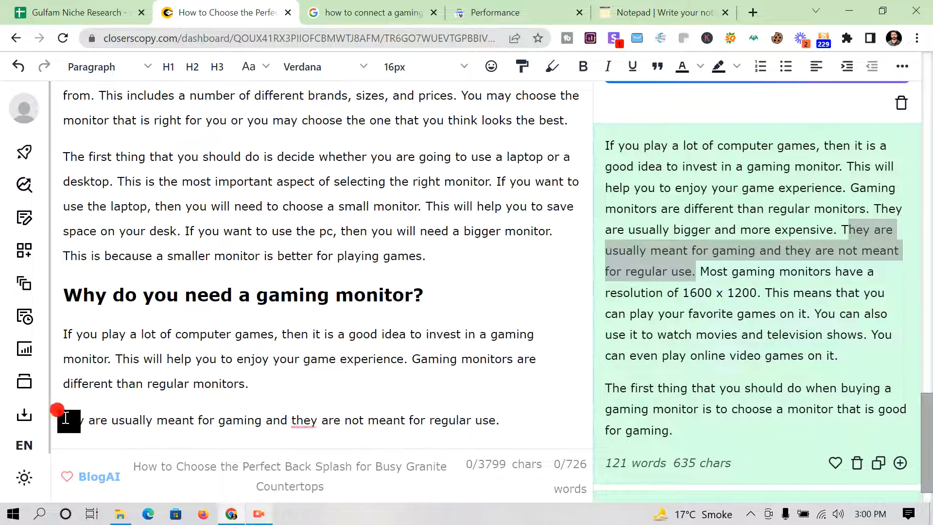
{"action": "type", "text": "t"}
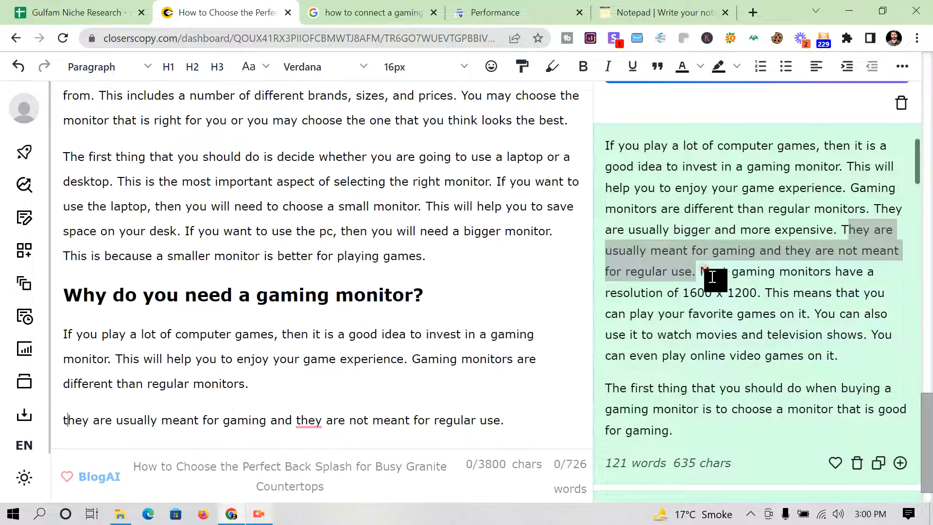
Append the suggestion's text from "Most gaming monitors have" through "video games on it." to the last paragraph.
{"action": "left_click_drag", "start_coordinate": [705, 274], "coordinate": [898, 311]}
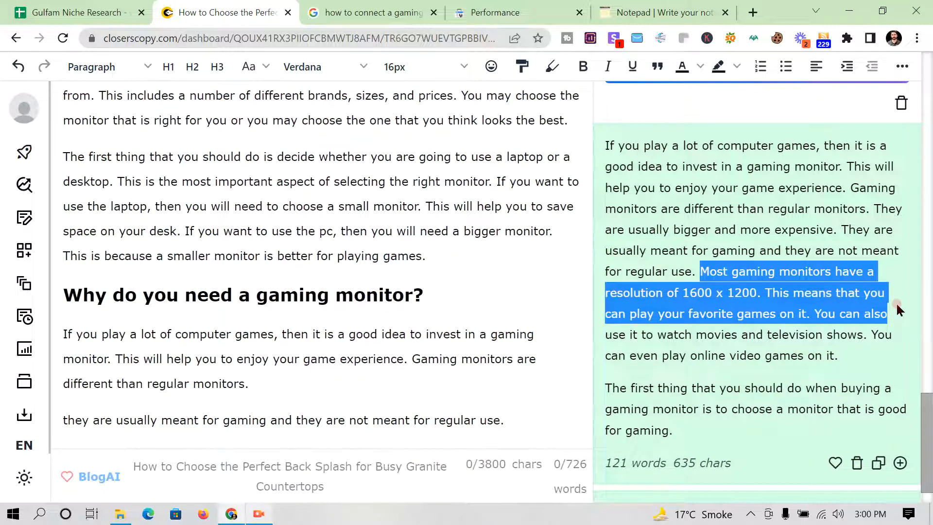
{"action": "left_click_drag", "start_coordinate": [898, 324], "coordinate": [899, 353]}
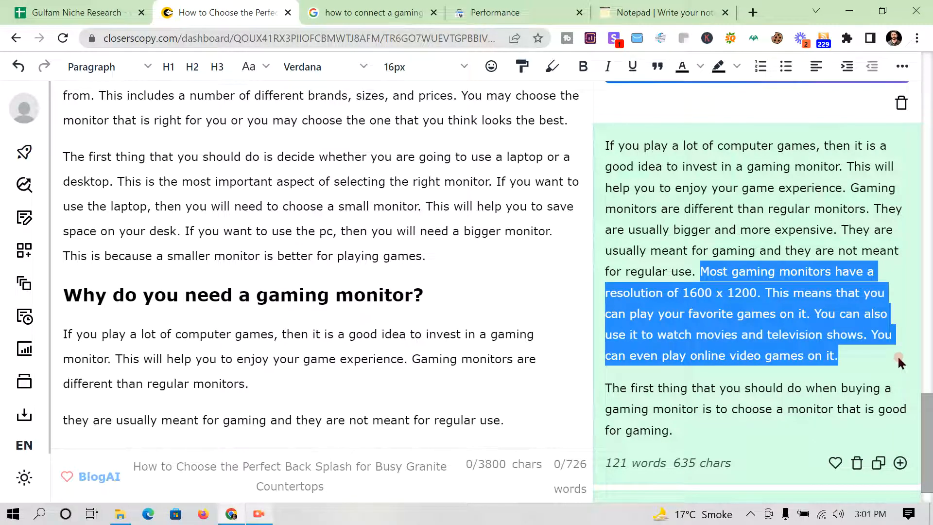
{"action": "left_click", "coordinate": [524, 420]}
{"action": "key", "text": "ctrl+v"}
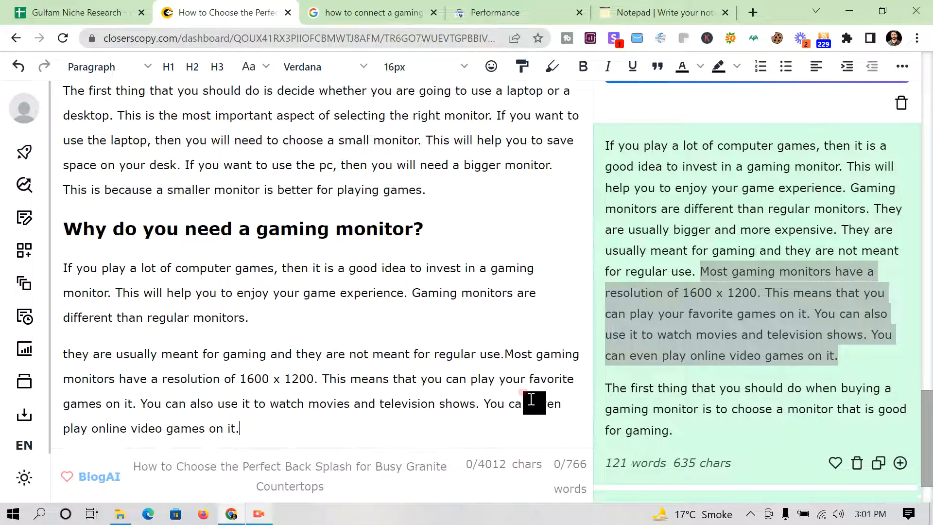
{"action": "scroll", "coordinate": [533, 400], "scroll_direction": "down", "scroll_amount": 2}
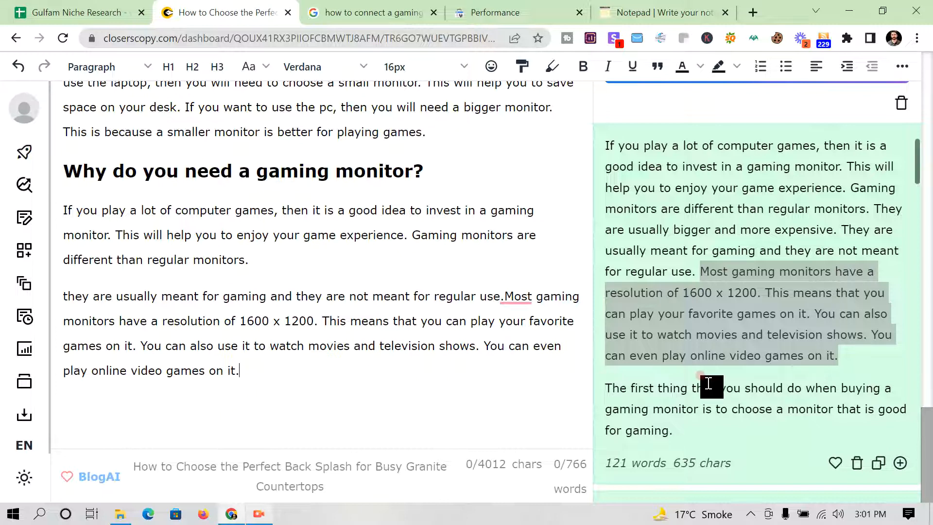
{"action": "scroll", "coordinate": [708, 384], "scroll_direction": "down", "scroll_amount": 3}
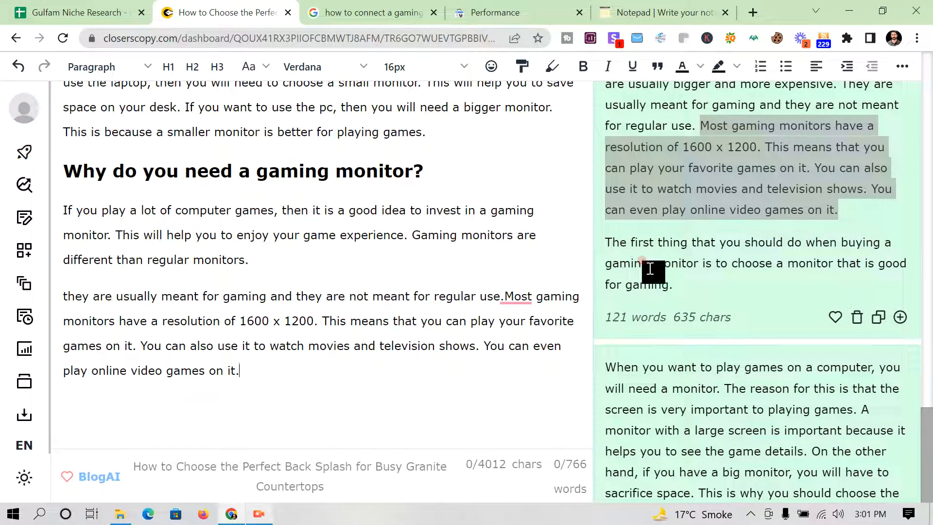
{"action": "left_click", "coordinate": [637, 12]}
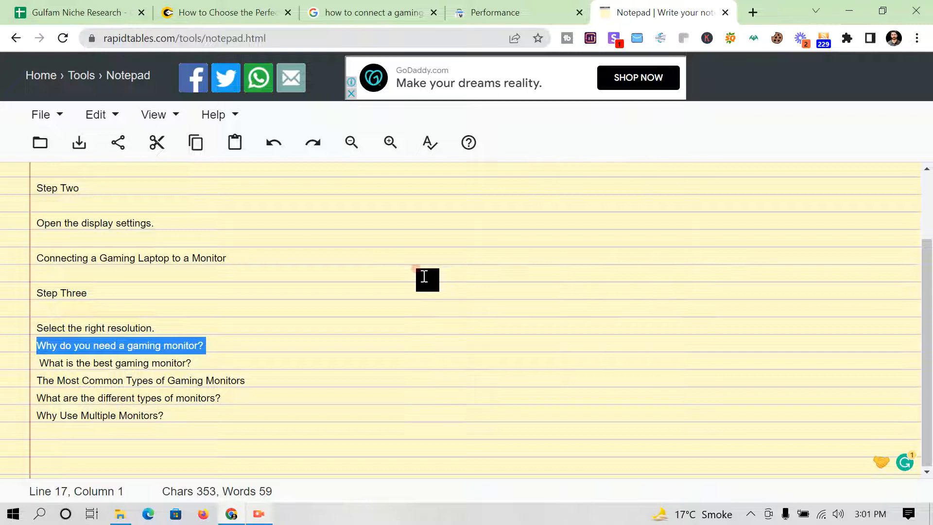
{"action": "left_click", "coordinate": [272, 13]}
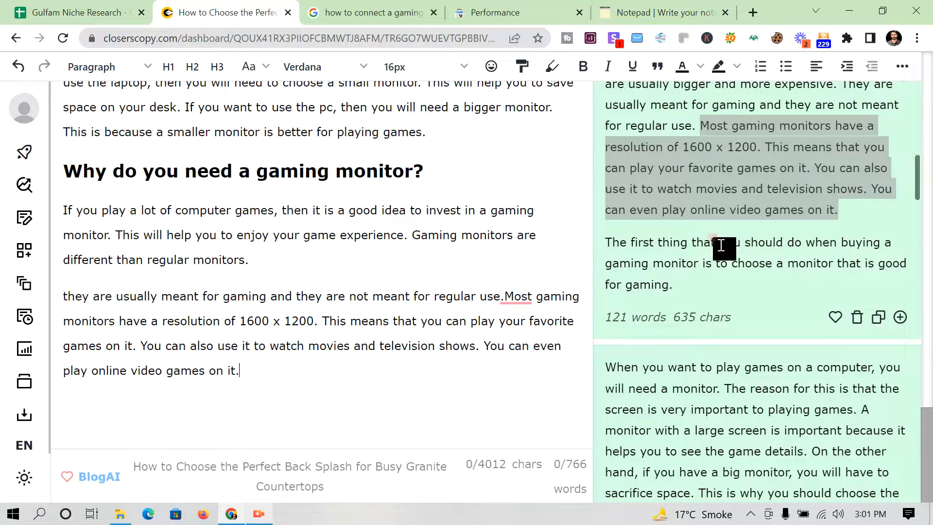
Correct the missing space between "use." and "Most" in the last paragraph under "Why do you need a gaming monitor?".
{"action": "scroll", "coordinate": [677, 300], "scroll_direction": "down", "scroll_amount": 8}
{"action": "scroll", "coordinate": [676, 301], "scroll_direction": "down", "scroll_amount": 4}
{"action": "scroll", "coordinate": [677, 301], "scroll_direction": "up", "scroll_amount": 4}
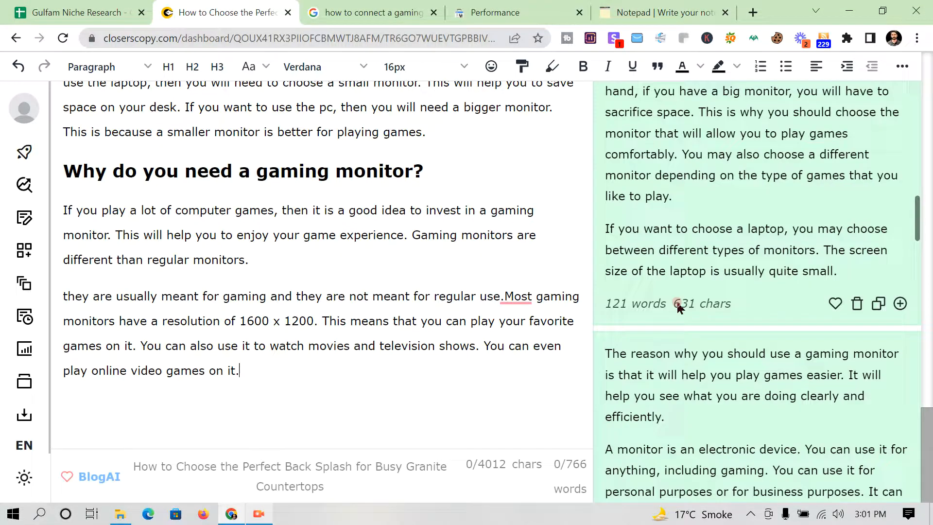
{"action": "mouse_move", "coordinate": [525, 300]}
{"action": "left_click", "coordinate": [520, 334]}
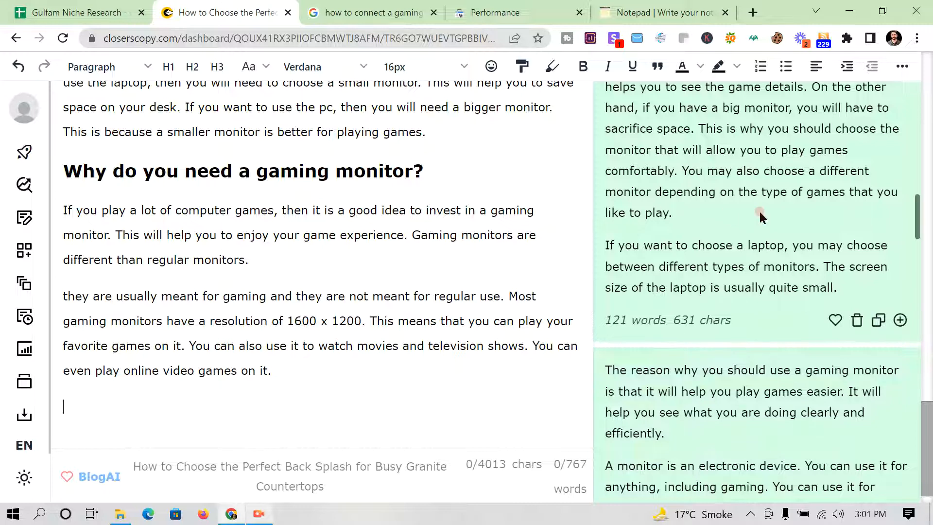
Copy the suggestion's passage "The reason why you should use" through "efficiently." and insert it as the first paragraph under "Why do you need a gaming monitor?".
{"action": "scroll", "coordinate": [759, 211], "scroll_direction": "down", "scroll_amount": 2}
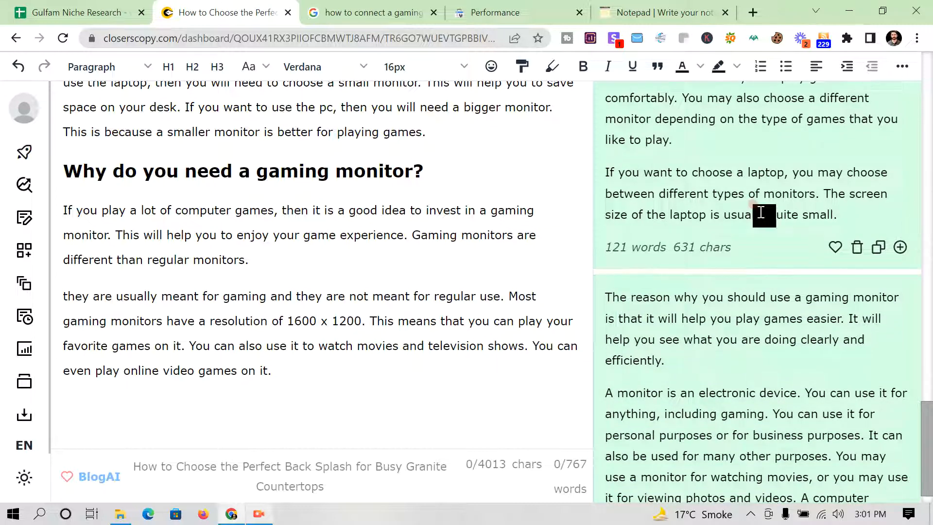
{"action": "left_click_drag", "start_coordinate": [664, 360], "coordinate": [608, 298]}
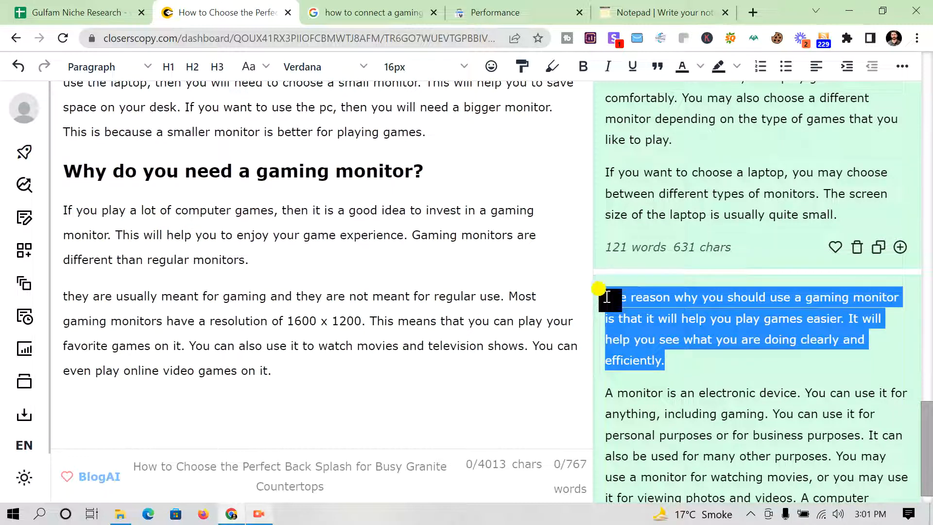
{"action": "left_click", "coordinate": [62, 212]}
{"action": "key", "text": "Return"}
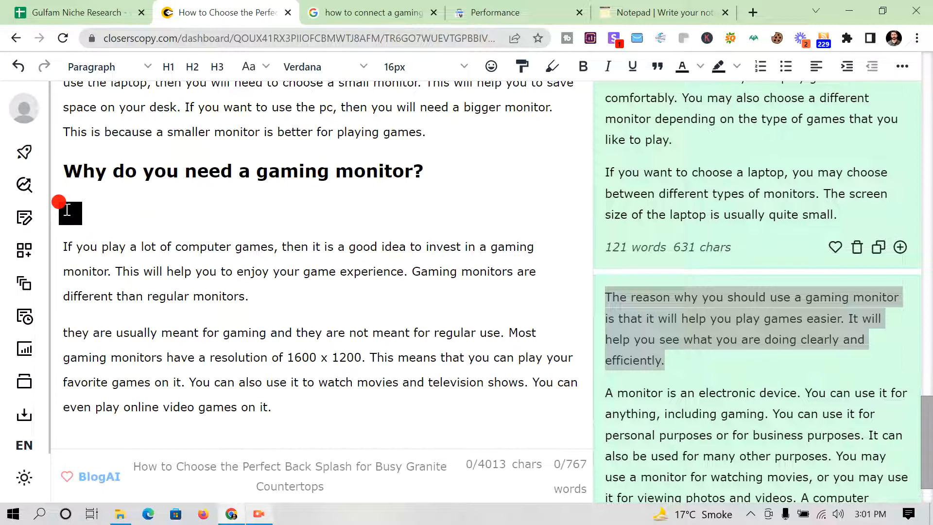
{"action": "key", "text": "ctrl+v"}
{"action": "scroll", "coordinate": [340, 291], "scroll_direction": "down", "scroll_amount": 2}
{"action": "key", "text": "Return"}
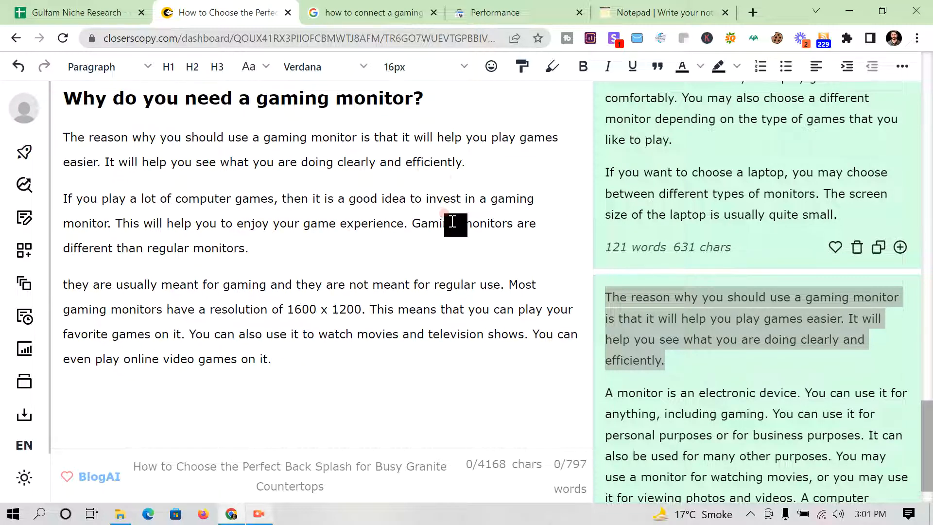
Copy the outline line "The Most Common Types of Gaming Monitors" from the online notepad and paste it at the end of the article.
{"action": "left_click", "coordinate": [662, 7]}
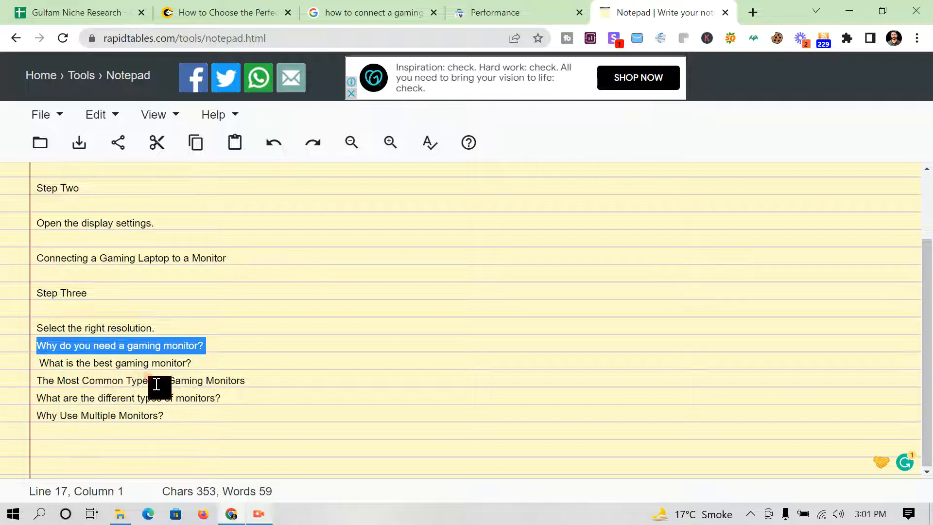
{"action": "left_click_drag", "start_coordinate": [245, 381], "coordinate": [41, 379]}
{"action": "key", "text": "ctrl+c"}
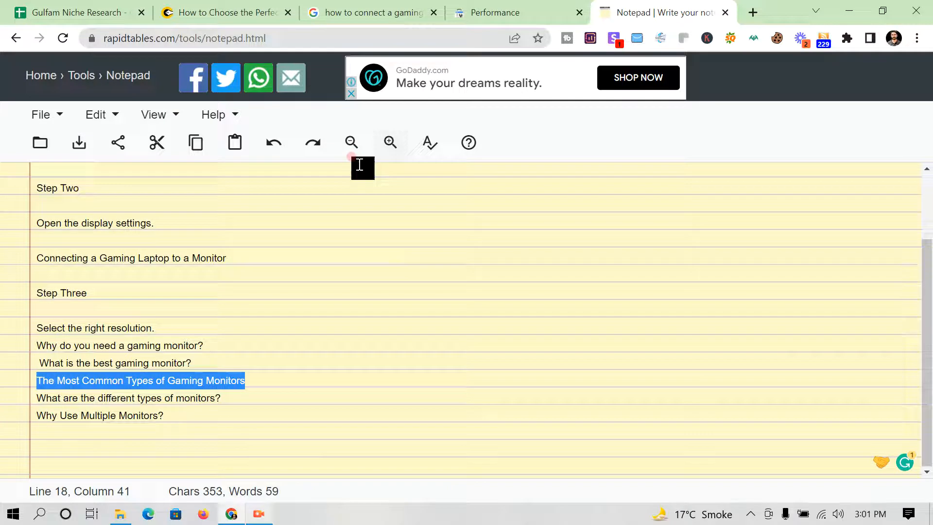
{"action": "left_click", "coordinate": [223, 12]}
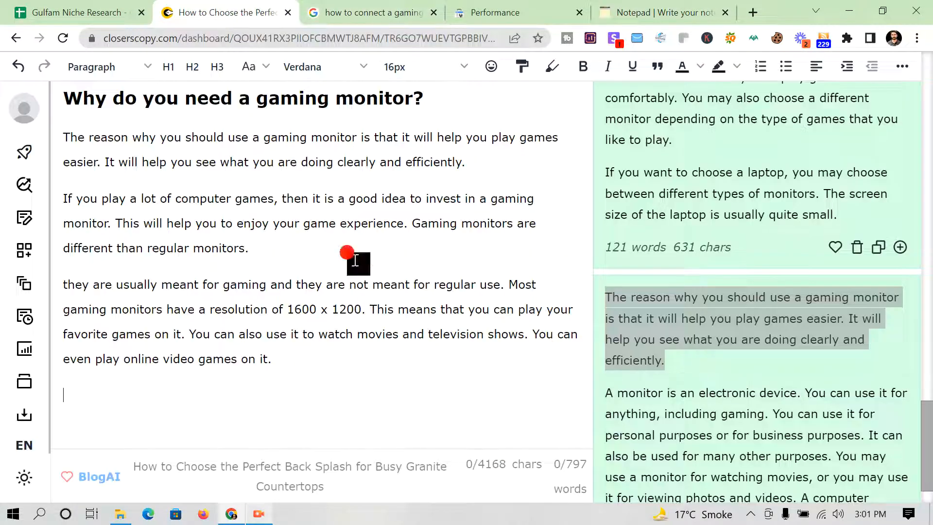
{"action": "left_click", "coordinate": [214, 389]}
{"action": "key", "text": "ctrl+v"}
Format the pasted line as a level 2 heading, add a question mark to it and start a new line below.
{"action": "triple_click", "coordinate": [214, 389]}
{"action": "left_click", "coordinate": [239, 368]}
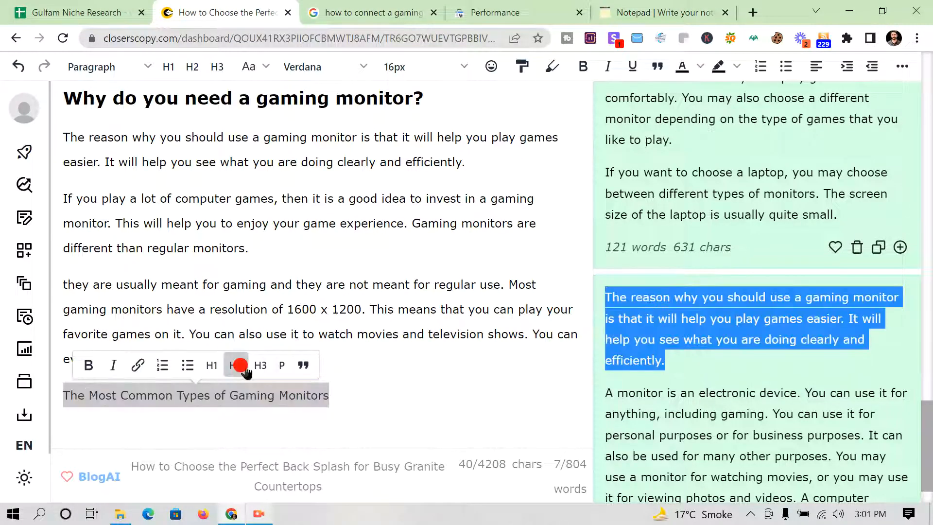
{"action": "left_click", "coordinate": [546, 392]}
{"action": "type", "text": "?"}
{"action": "key", "text": "Return"}
Select the entire article up to its title and generate longform suggestions from it.
{"action": "left_click_drag", "start_coordinate": [578, 411], "coordinate": [23, 5]}
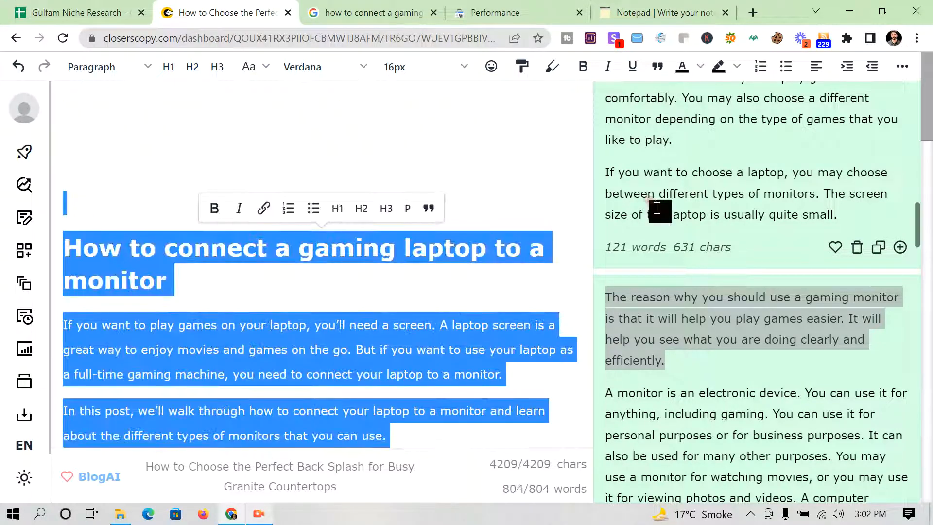
{"action": "scroll", "coordinate": [657, 208], "scroll_direction": "up", "scroll_amount": 16}
{"action": "scroll", "coordinate": [683, 215], "scroll_direction": "down", "scroll_amount": 3}
{"action": "left_click", "coordinate": [751, 382]}
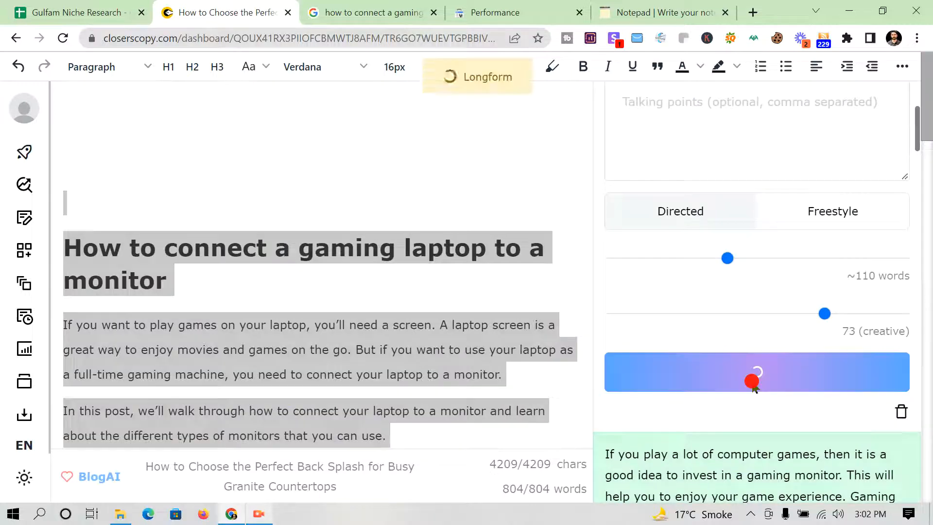
{"action": "right_click", "coordinate": [758, 67]}
{"action": "left_click", "coordinate": [770, 12]}
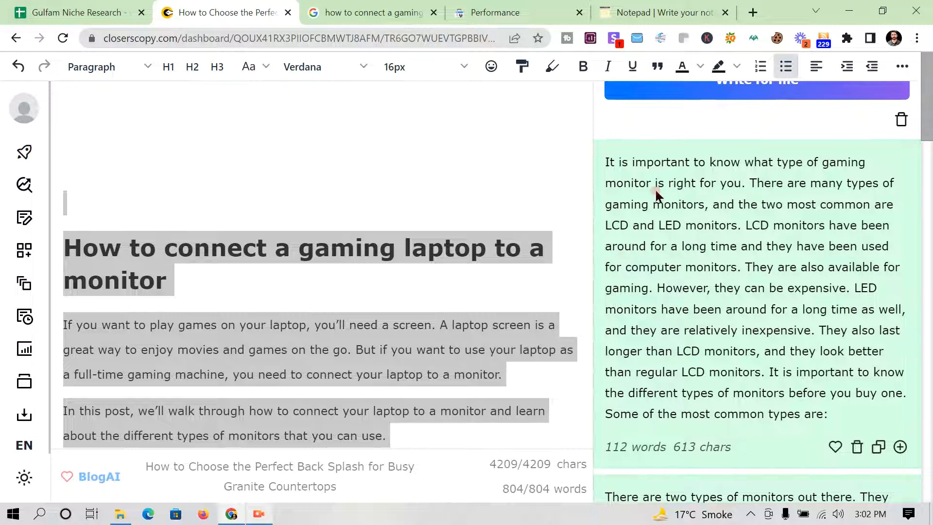
Copy the suggestion text "There are many types of gaming monitors" through "These are all great options." and paste it under "The Most Common Types of Gaming Monitors?".
{"action": "scroll", "coordinate": [658, 194], "scroll_direction": "down", "scroll_amount": 5}
{"action": "scroll", "coordinate": [479, 320], "scroll_direction": "down", "scroll_amount": 15}
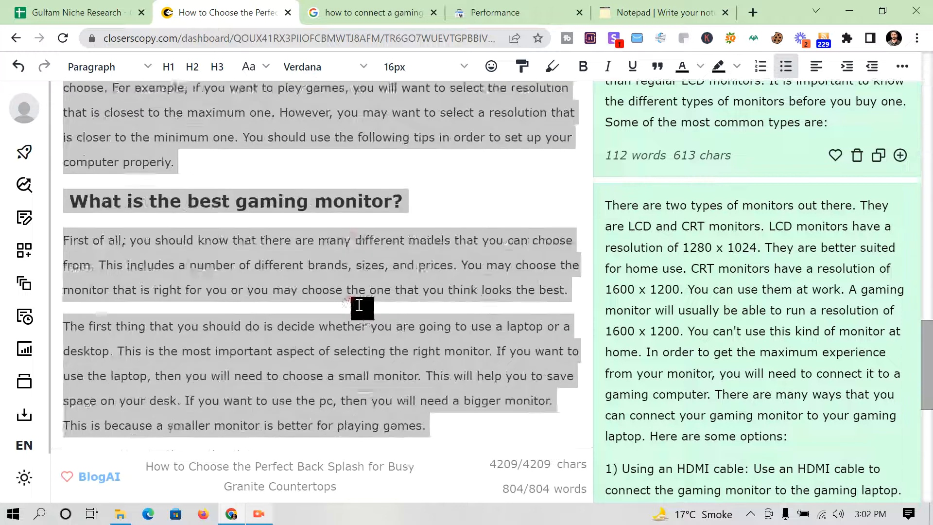
{"action": "left_click", "coordinate": [558, 293]}
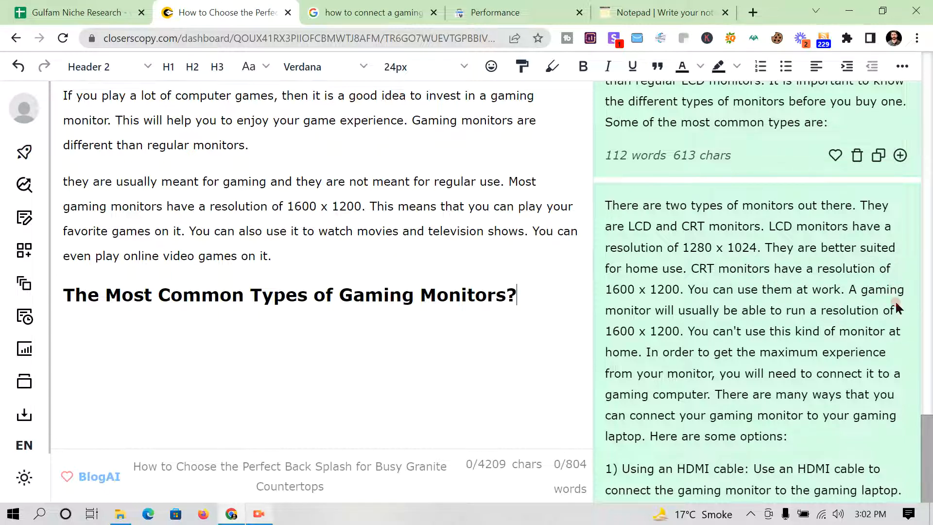
{"action": "scroll", "coordinate": [699, 314], "scroll_direction": "down", "scroll_amount": 3}
{"action": "scroll", "coordinate": [704, 309], "scroll_direction": "down", "scroll_amount": 4}
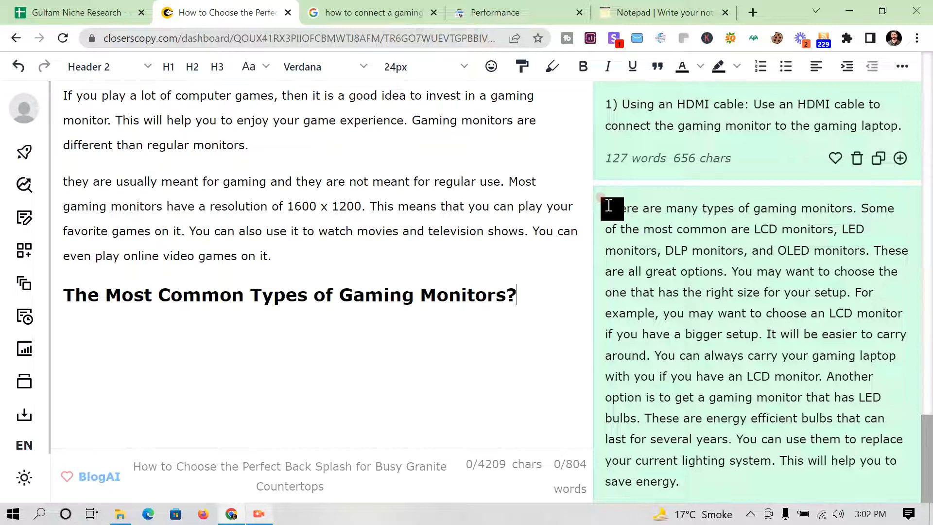
{"action": "left_click_drag", "start_coordinate": [608, 206], "coordinate": [897, 230]}
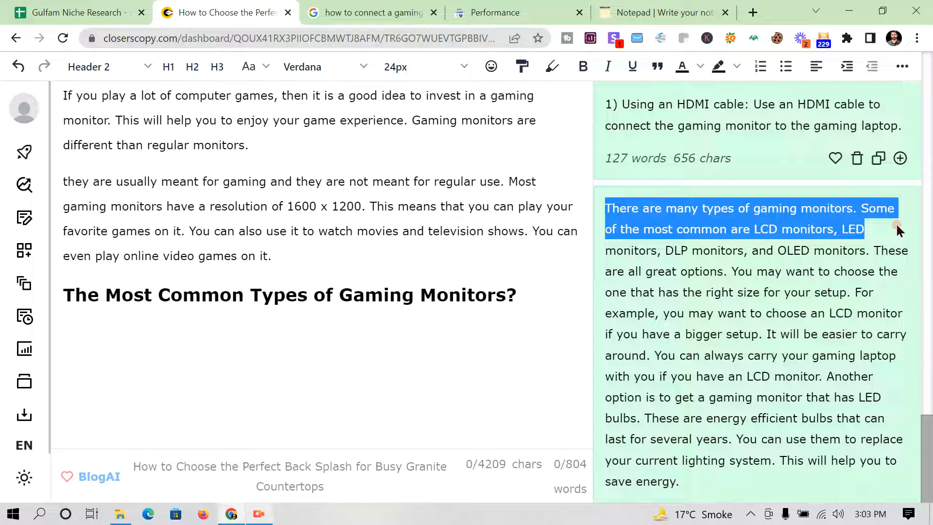
{"action": "left_click_drag", "start_coordinate": [899, 243], "coordinate": [729, 272]}
{"action": "right_click", "coordinate": [729, 272]}
{"action": "left_click", "coordinate": [632, 269]}
{"action": "left_click", "coordinate": [117, 335]}
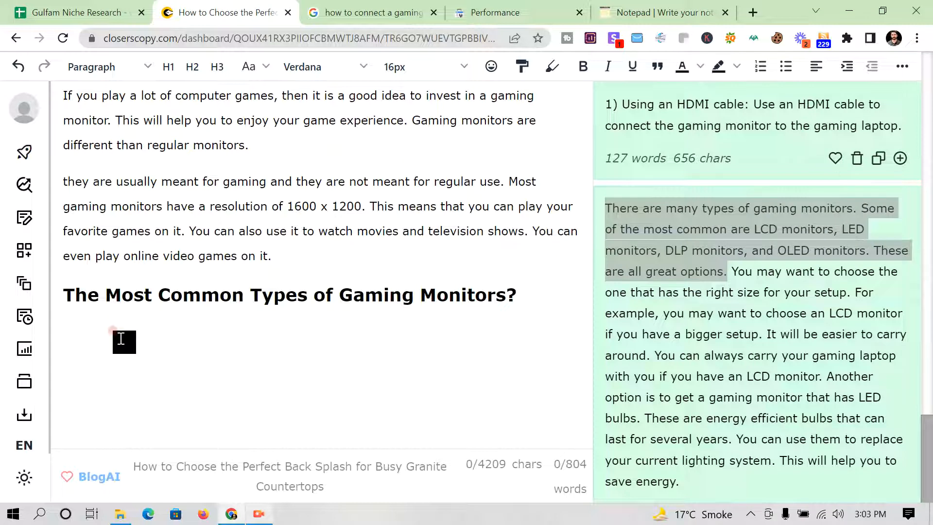
{"action": "key", "text": "ctrl+v"}
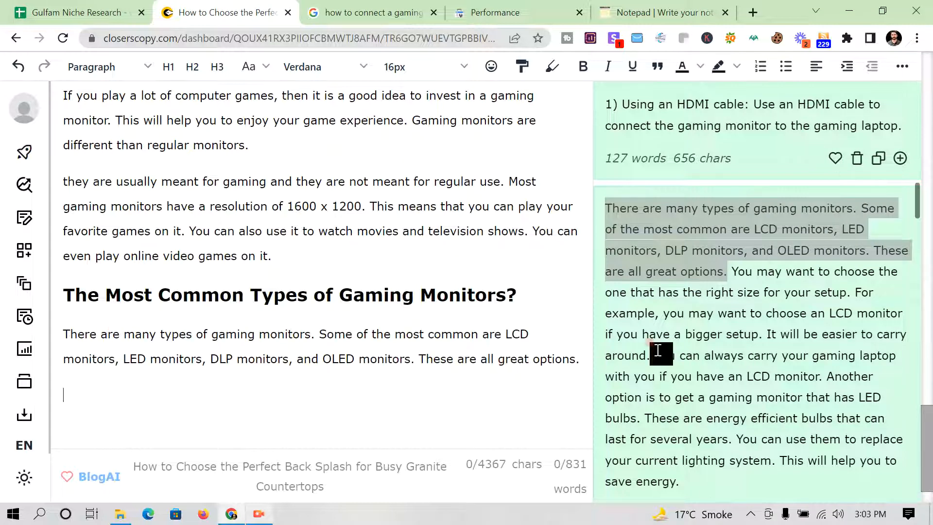
Add the suggestion's text from "You may want to choose the one" through "if you have an LCD monitor." as a new paragraph.
{"action": "left_click", "coordinate": [734, 271]}
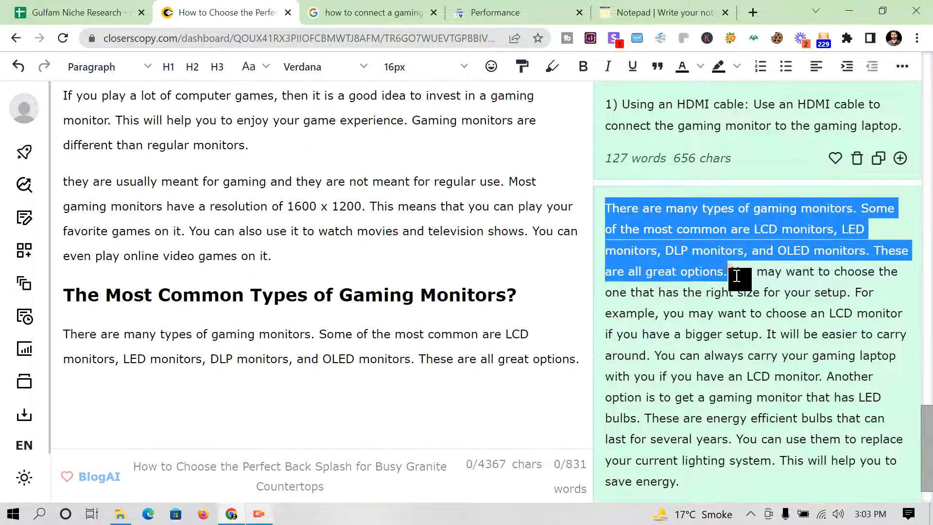
{"action": "left_click_drag", "start_coordinate": [732, 270], "coordinate": [829, 381]}
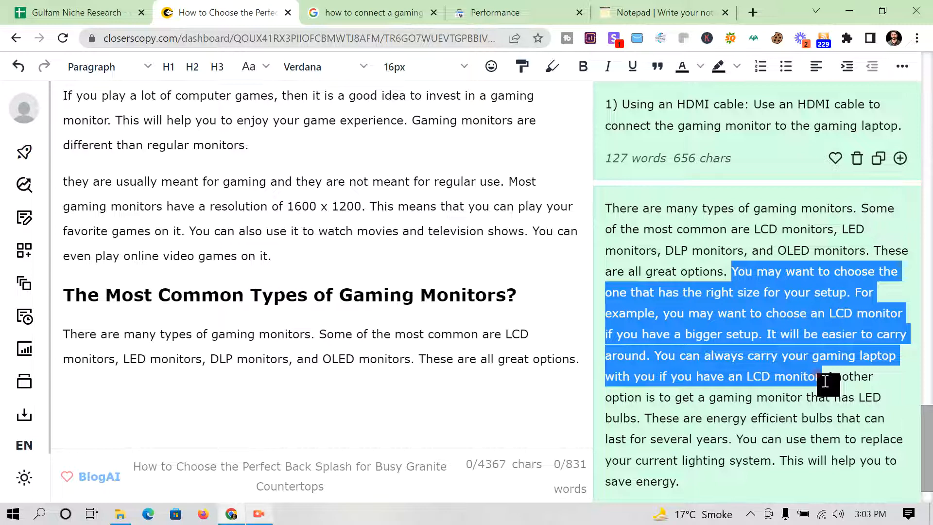
{"action": "left_click", "coordinate": [119, 401]}
{"action": "key", "text": "ctrl+v"}
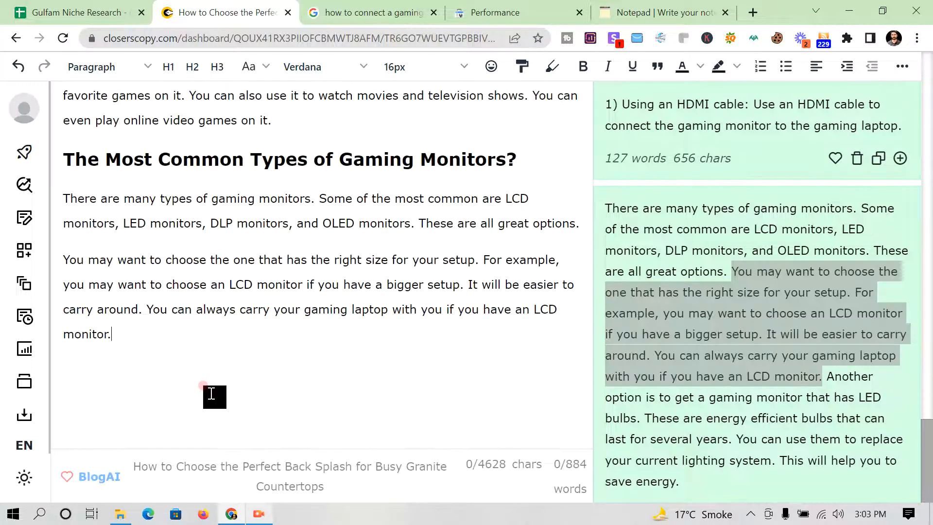
Add the suggestion's closing text from "Another option is to get" through "save energy." as a new paragraph.
{"action": "scroll", "coordinate": [823, 391], "scroll_direction": "down", "scroll_amount": 1}
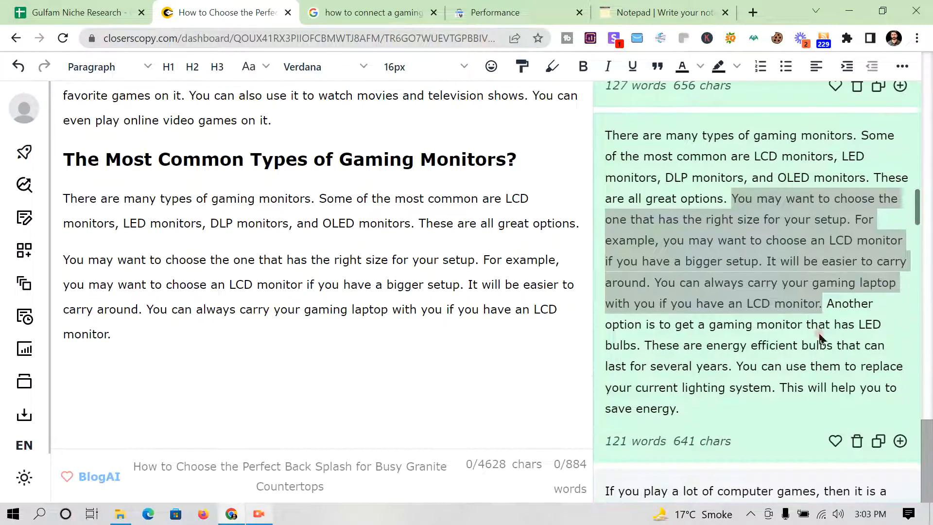
{"action": "left_click_drag", "start_coordinate": [822, 305], "coordinate": [886, 333]}
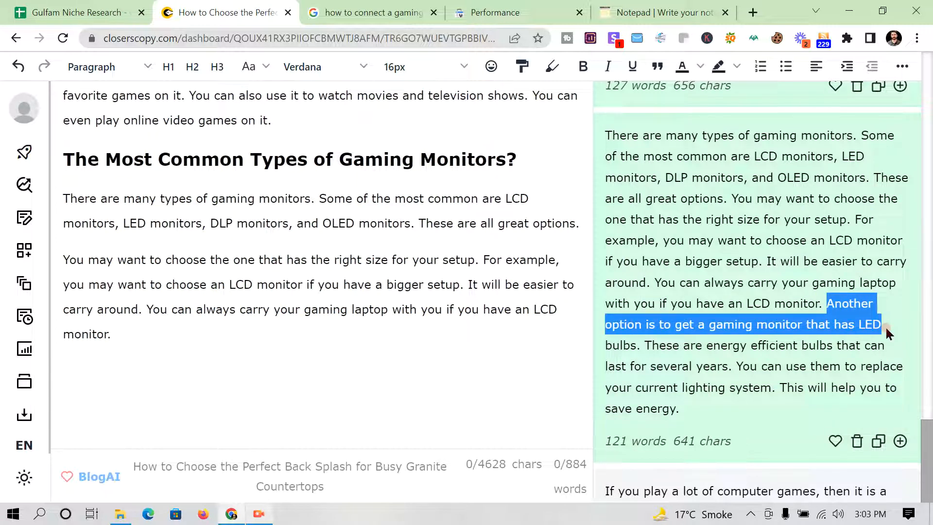
{"action": "left_click_drag", "start_coordinate": [886, 330], "coordinate": [885, 346]}
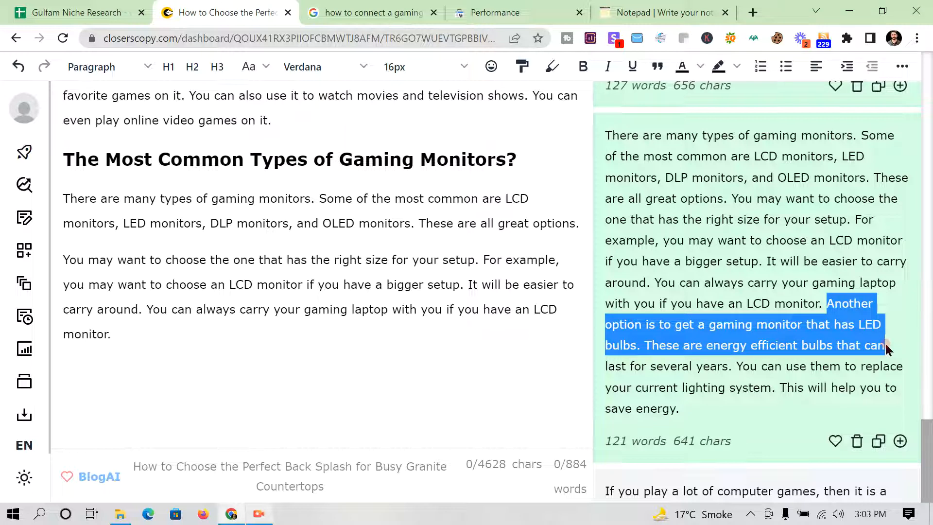
{"action": "left_click_drag", "start_coordinate": [886, 347], "coordinate": [891, 409]}
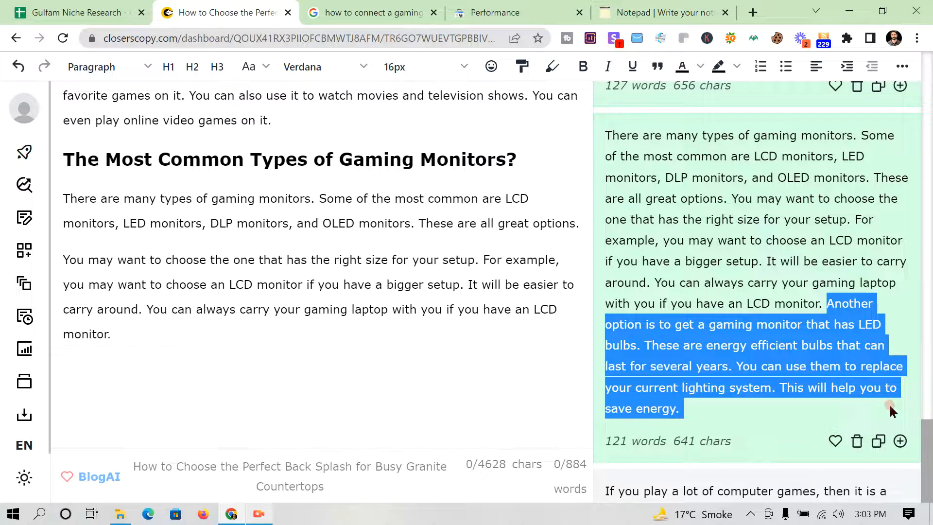
{"action": "left_click", "coordinate": [106, 367]}
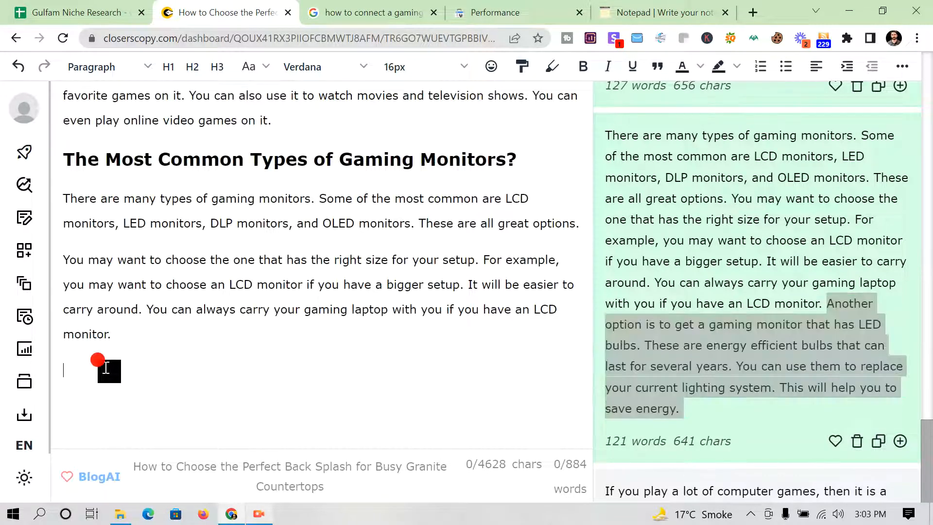
{"action": "key", "text": "ctrl+v"}
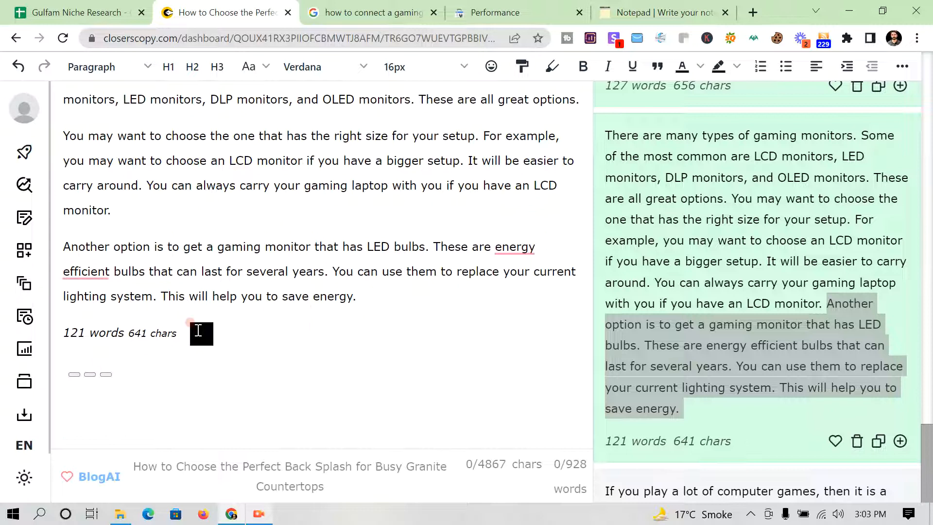
Delete the stray word count, character count and empty boxes pasted below the last paragraph, and correct "energy efficient" to "energy-efficient".
{"action": "left_click_drag", "start_coordinate": [202, 333], "coordinate": [85, 336]}
{"action": "key", "text": "BackSpace"}
{"action": "left_click_drag", "start_coordinate": [162, 376], "coordinate": [41, 339]}
{"action": "key", "text": "BackSpace"}
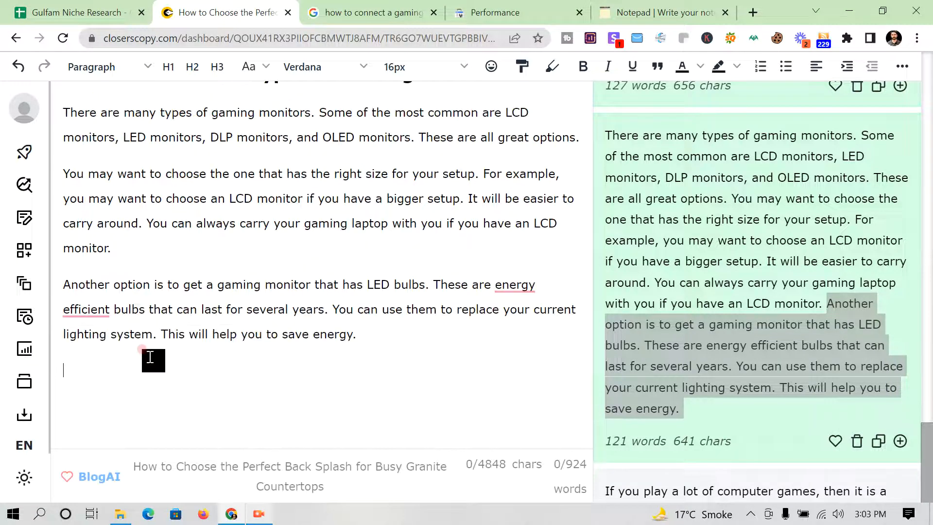
{"action": "mouse_move", "coordinate": [85, 313]}
{"action": "left_click", "coordinate": [104, 344]}
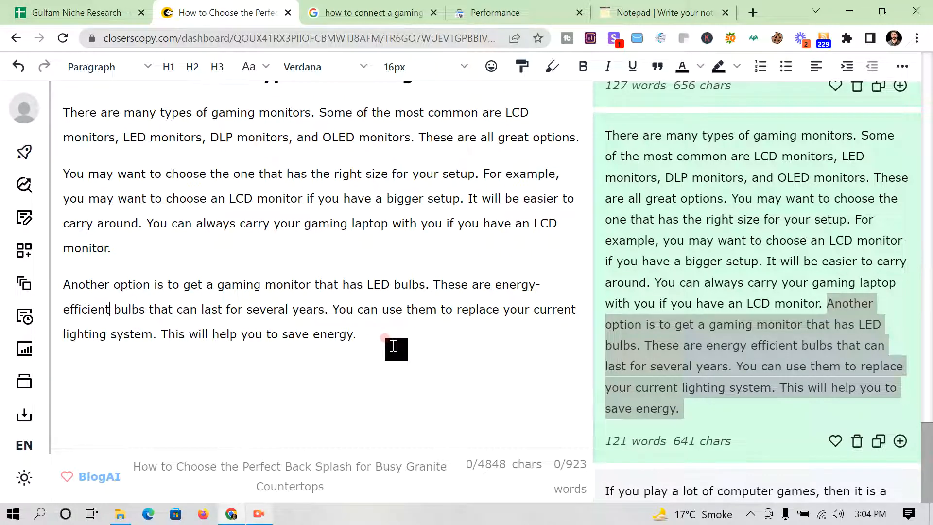
Review the article from its title down to the last section.
{"action": "scroll", "coordinate": [408, 339], "scroll_direction": "up", "scroll_amount": 5}
{"action": "scroll", "coordinate": [407, 339], "scroll_direction": "down", "scroll_amount": 5}
{"action": "left_click_drag", "start_coordinate": [396, 339], "coordinate": [125, 216]}
{"action": "left_click", "coordinate": [208, 276]}
{"action": "scroll", "coordinate": [212, 276], "scroll_direction": "down", "scroll_amount": 20}
{"action": "scroll", "coordinate": [212, 276], "scroll_direction": "down", "scroll_amount": 15}
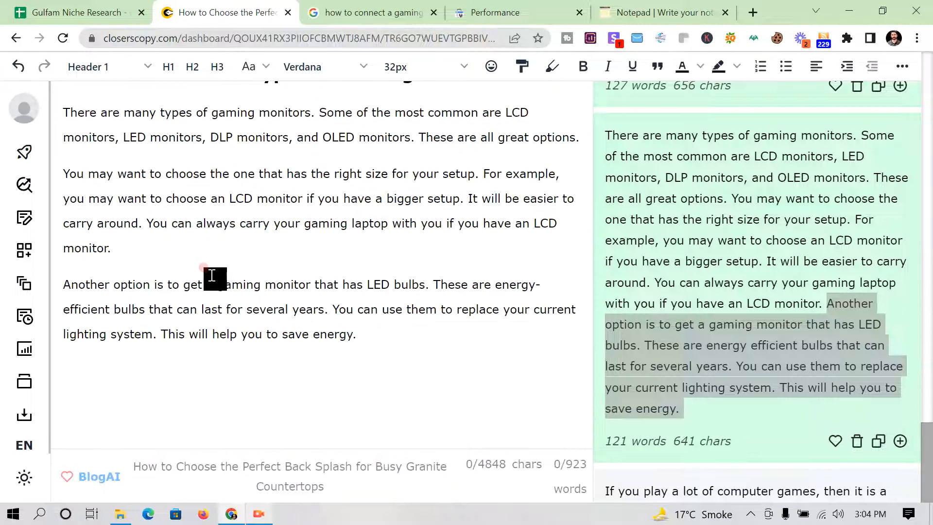
{"action": "scroll", "coordinate": [212, 276], "scroll_direction": "down", "scroll_amount": 10}
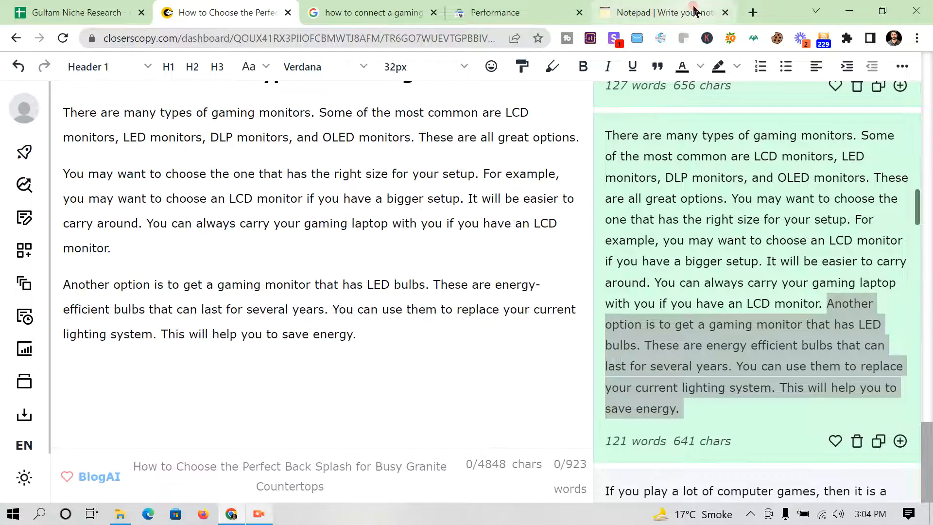
Open a blank browser tab, switch to the Google results and open the "External Monitor Boosts Laptop Gaming Performance!?" video.
{"action": "left_click", "coordinate": [668, 11]}
{"action": "left_click", "coordinate": [753, 12]}
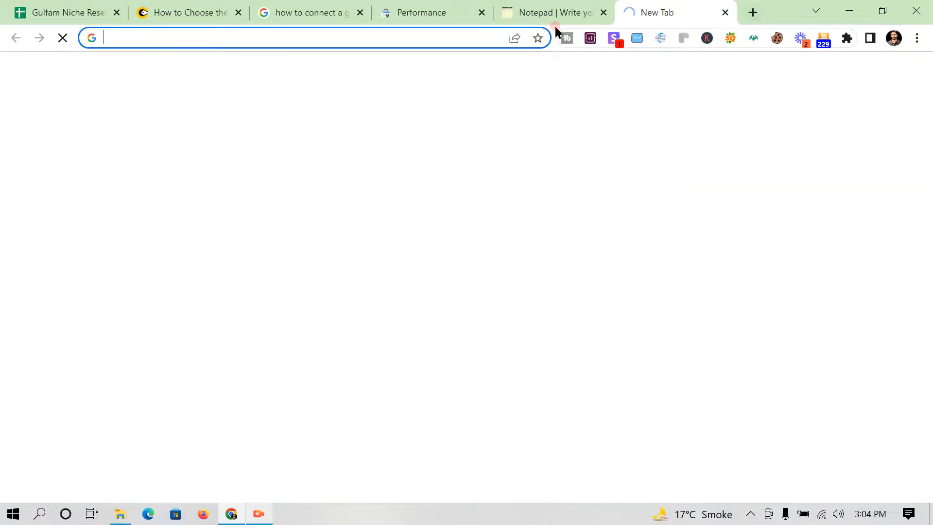
{"action": "left_click", "coordinate": [306, 12]}
{"action": "scroll", "coordinate": [306, 202], "scroll_direction": "down", "scroll_amount": 1}
{"action": "scroll", "coordinate": [306, 201], "scroll_direction": "down", "scroll_amount": 10}
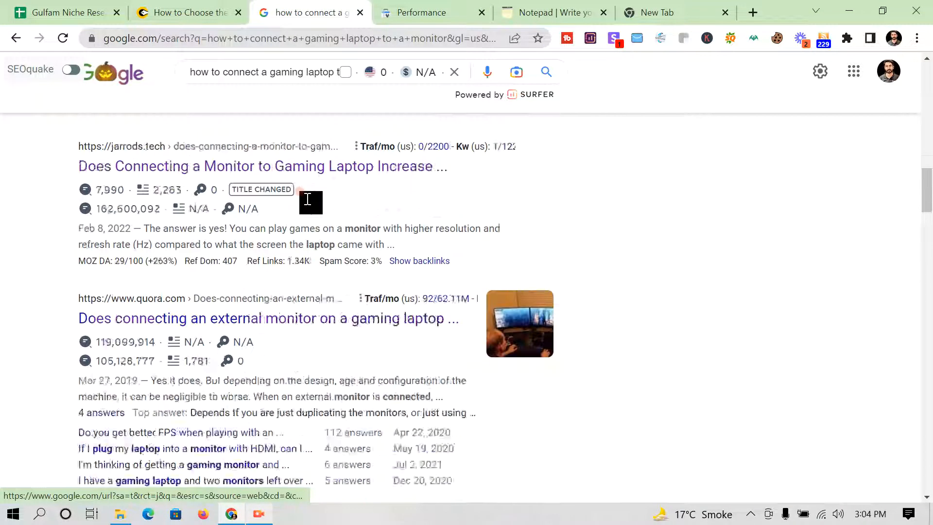
{"action": "left_click", "coordinate": [250, 129]}
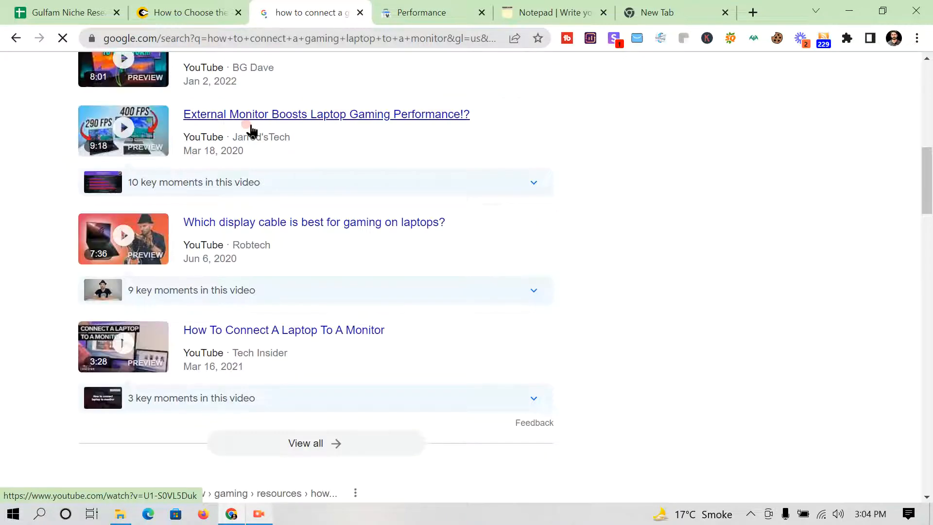
Expand "How do I connect my laptop to a external monitor?" in People also ask, and copy the question "Can you connect a laptop directly to a monitor?".
{"action": "scroll", "coordinate": [247, 127], "scroll_direction": "up", "scroll_amount": 5}
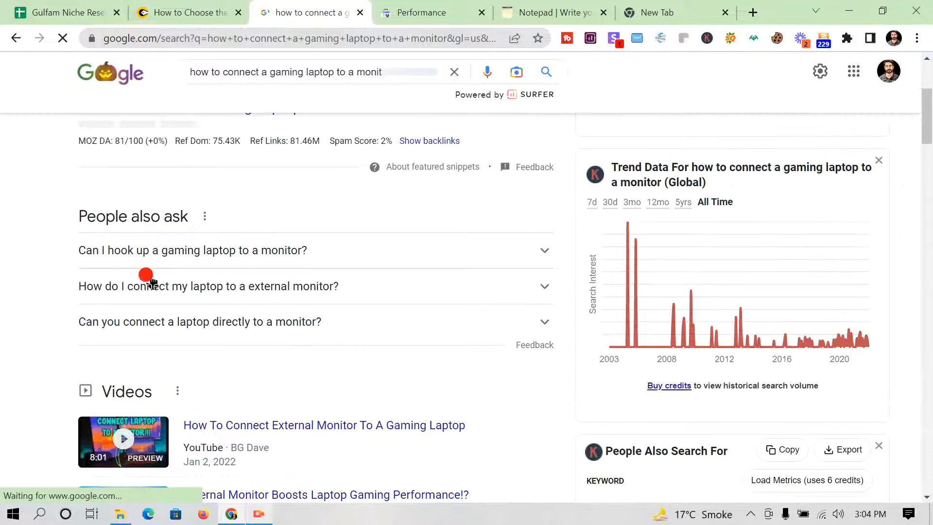
{"action": "left_click", "coordinate": [151, 283]}
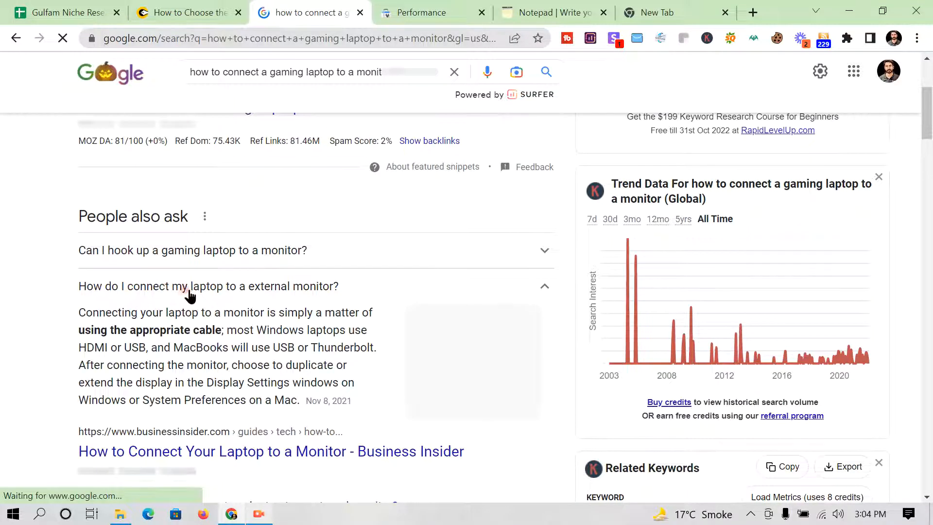
{"action": "left_click_drag", "start_coordinate": [75, 287], "coordinate": [334, 297]}
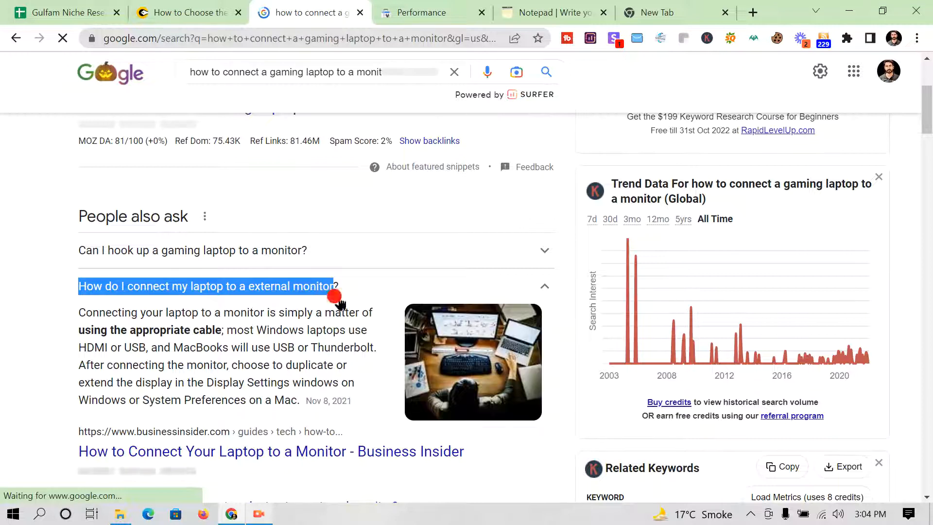
{"action": "scroll", "coordinate": [209, 260], "scroll_direction": "down", "scroll_amount": 5}
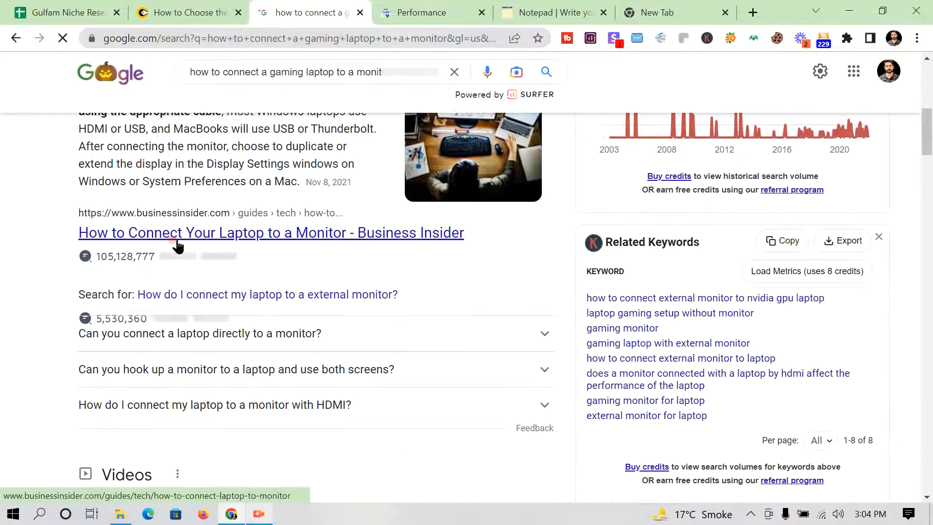
{"action": "scroll", "coordinate": [178, 246], "scroll_direction": "down", "scroll_amount": 3}
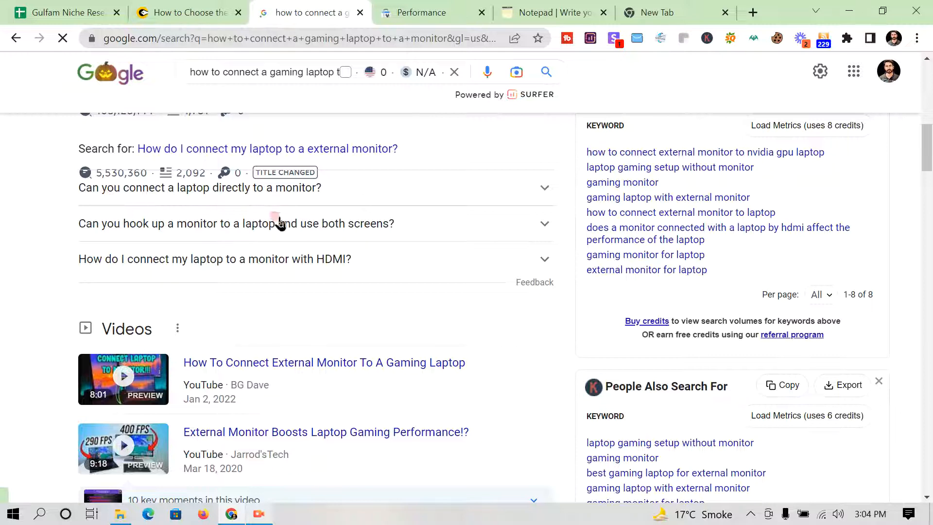
{"action": "triple_click", "coordinate": [148, 192]}
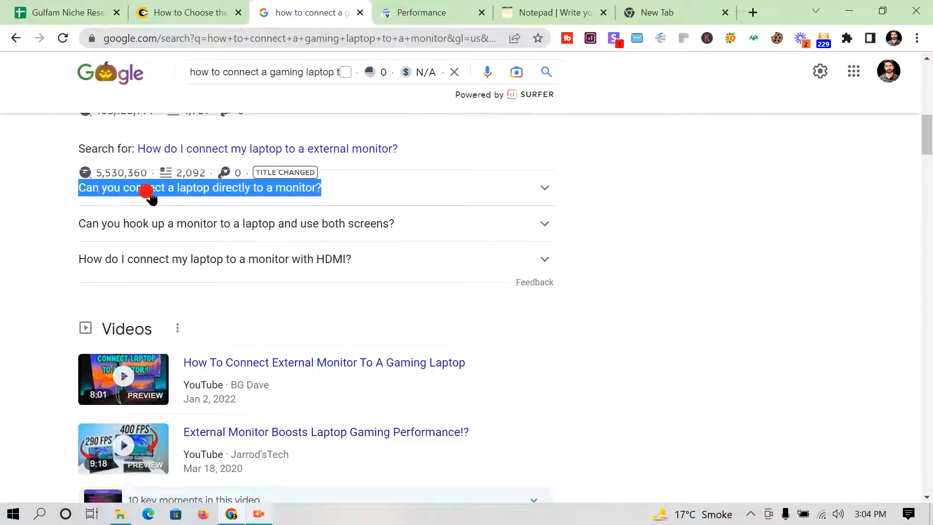
{"action": "right_click", "coordinate": [310, 199]}
{"action": "left_click", "coordinate": [335, 205]}
Switch back to the article and add "Can you connect a laptop directly to a monitor?" as a Heading 2 after the last paragraph.
{"action": "left_click", "coordinate": [180, 13]}
{"action": "left_click", "coordinate": [128, 352]}
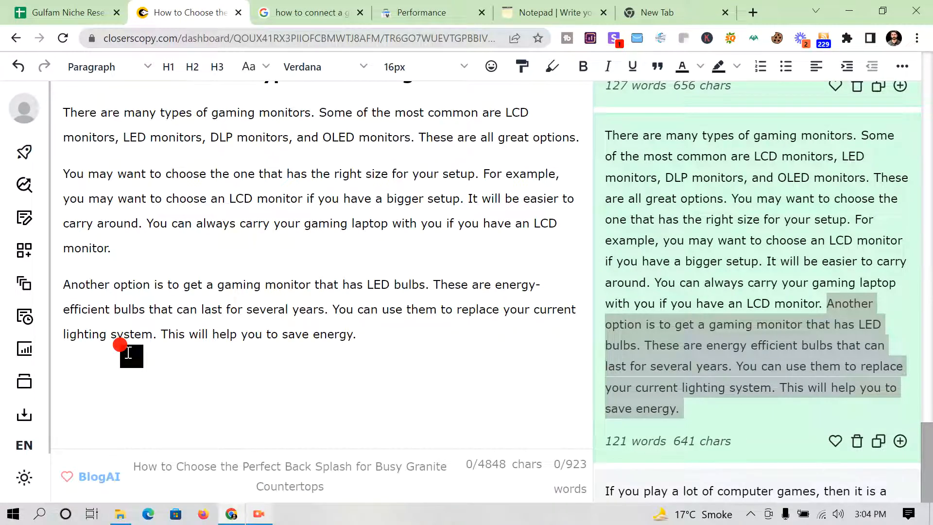
{"action": "key", "text": "ctrl+v"}
{"action": "triple_click", "coordinate": [141, 371]}
{"action": "left_click", "coordinate": [245, 340]}
{"action": "left_click", "coordinate": [538, 377]}
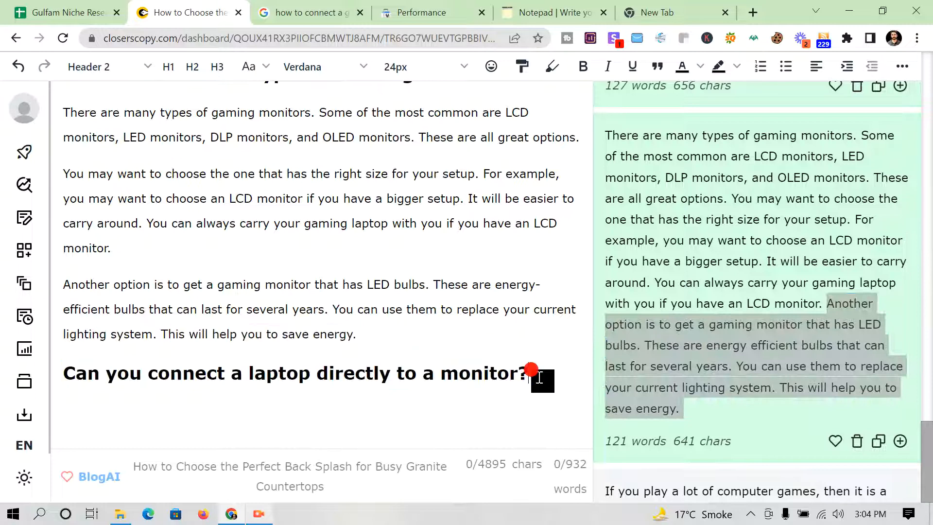
Select the whole article and generate new longform suggestions from it with the AI writer.
{"action": "key", "text": "ctrl+a"}
{"action": "left_click_drag", "start_coordinate": [42, 5], "coordinate": [63, 46]}
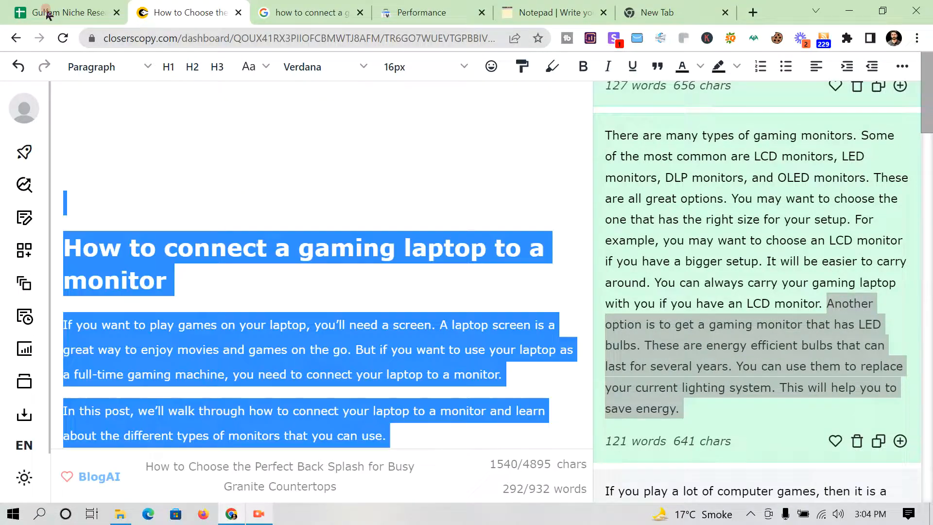
{"action": "scroll", "coordinate": [738, 306], "scroll_direction": "up", "scroll_amount": 17}
{"action": "scroll", "coordinate": [738, 307], "scroll_direction": "down", "scroll_amount": 4}
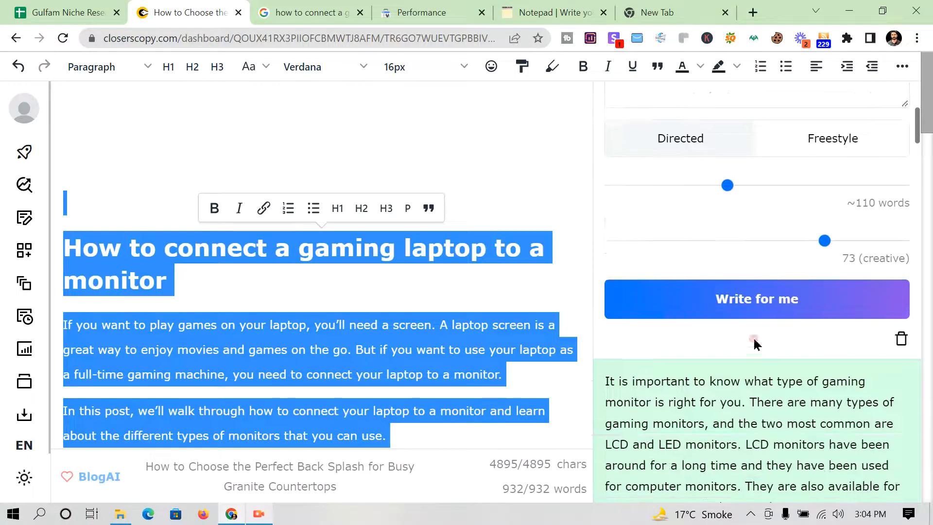
{"action": "left_click", "coordinate": [733, 313]}
{"action": "left_click", "coordinate": [259, 515]}
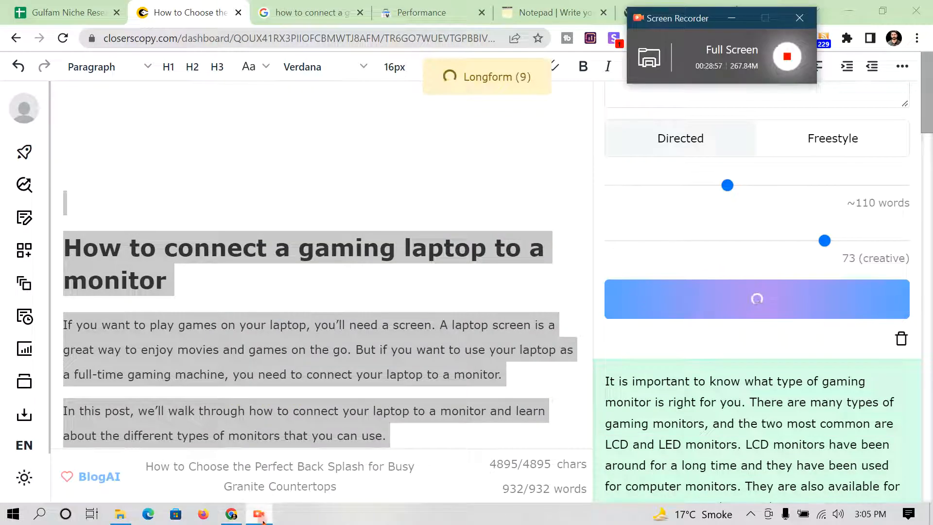
{"action": "left_click", "coordinate": [723, 20]}
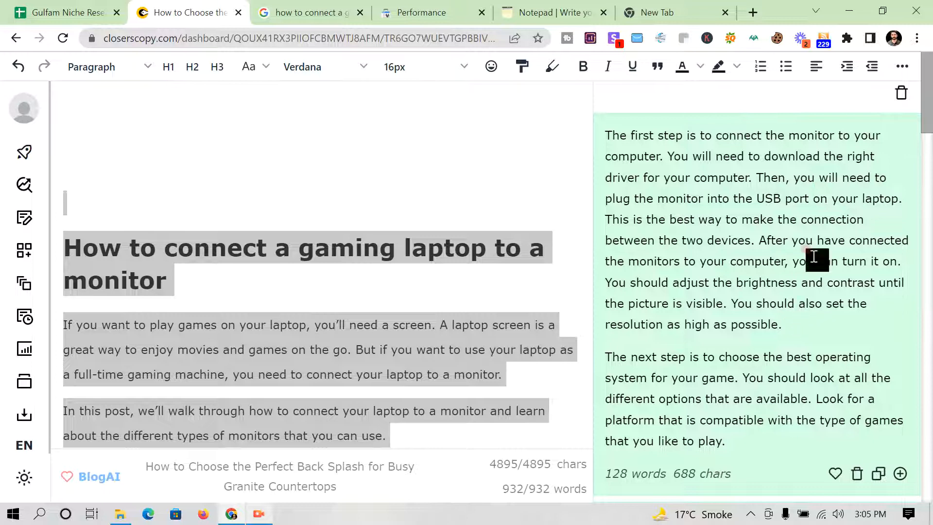
Add the suggestion's text from "The first step is" through "driver for your computer." as a paragraph under the last heading.
{"action": "left_click_drag", "start_coordinate": [758, 181], "coordinate": [599, 134]}
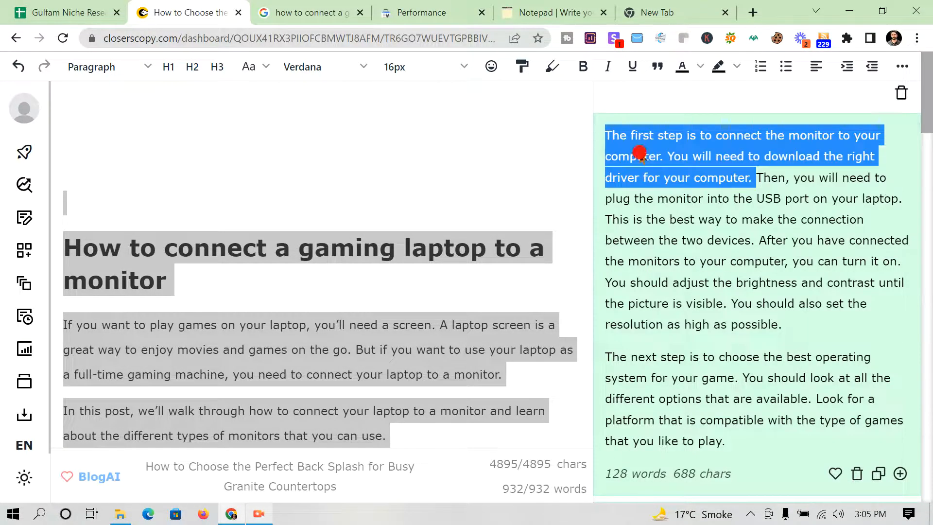
{"action": "scroll", "coordinate": [488, 243], "scroll_direction": "down", "scroll_amount": 15}
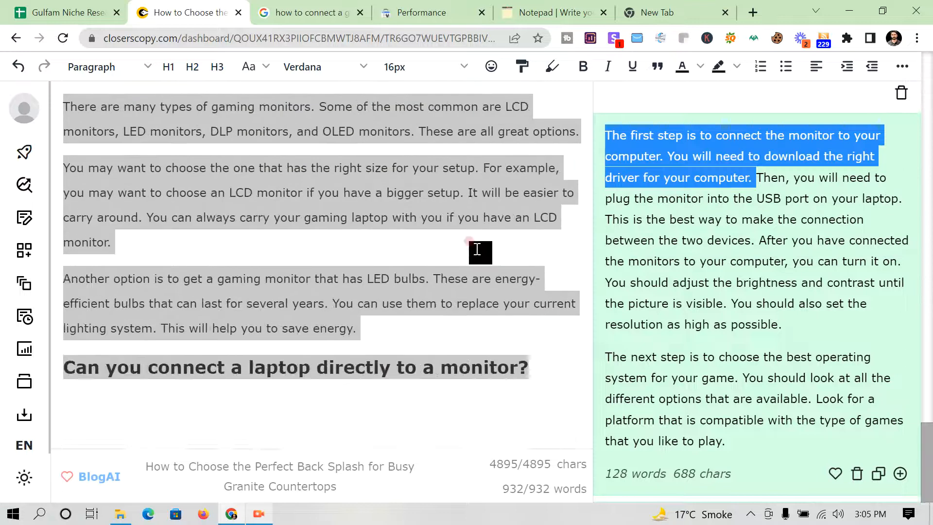
{"action": "left_click", "coordinate": [117, 410]}
{"action": "key", "text": "ctrl+v"}
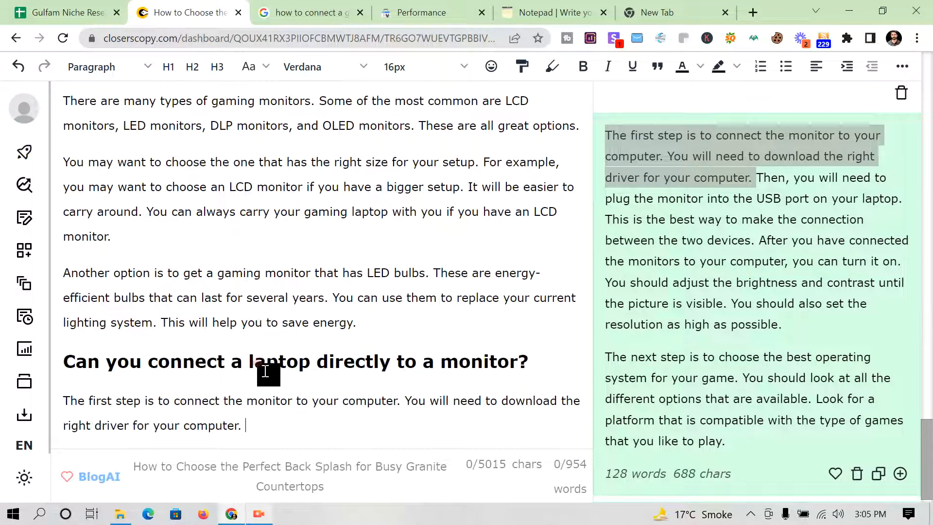
Add the suggestion's text through "between the two devices." as a second paragraph, completing its opening word as "then".
{"action": "left_click_drag", "start_coordinate": [763, 178], "coordinate": [764, 246]}
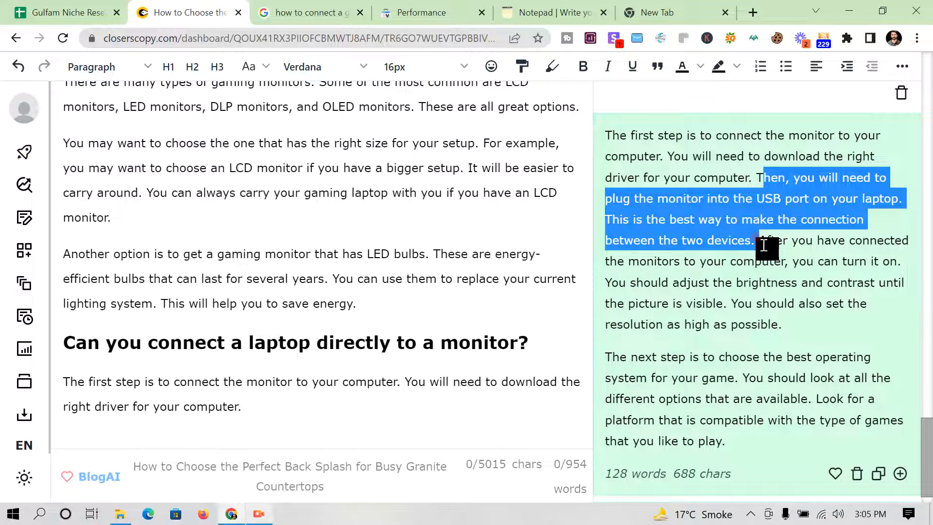
{"action": "left_click", "coordinate": [133, 432]}
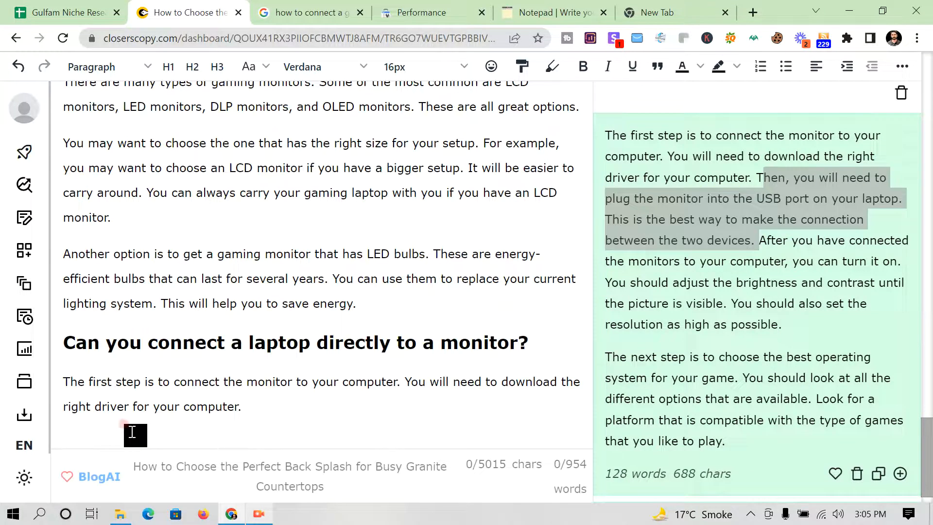
{"action": "key", "text": "ctrl+v"}
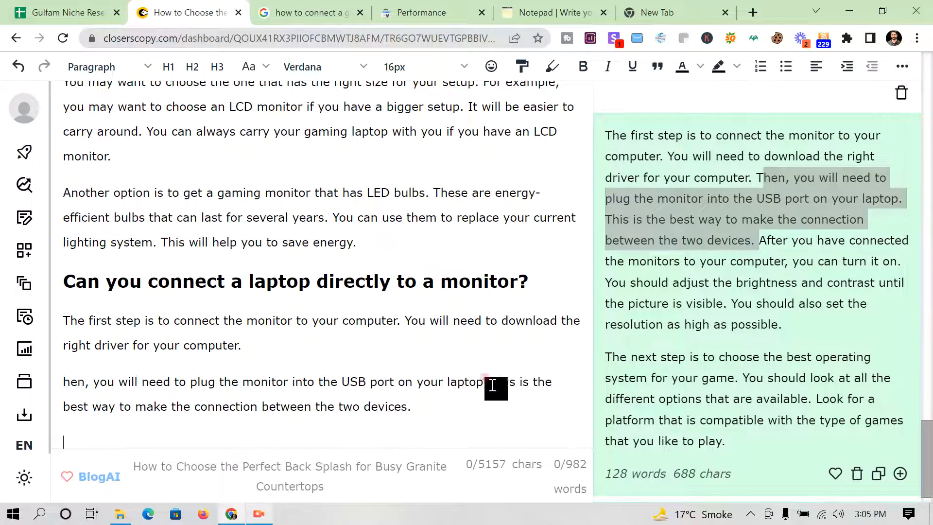
{"action": "left_click", "coordinate": [65, 381]}
{"action": "type", "text": "t"}
{"action": "left_click", "coordinate": [504, 407]}
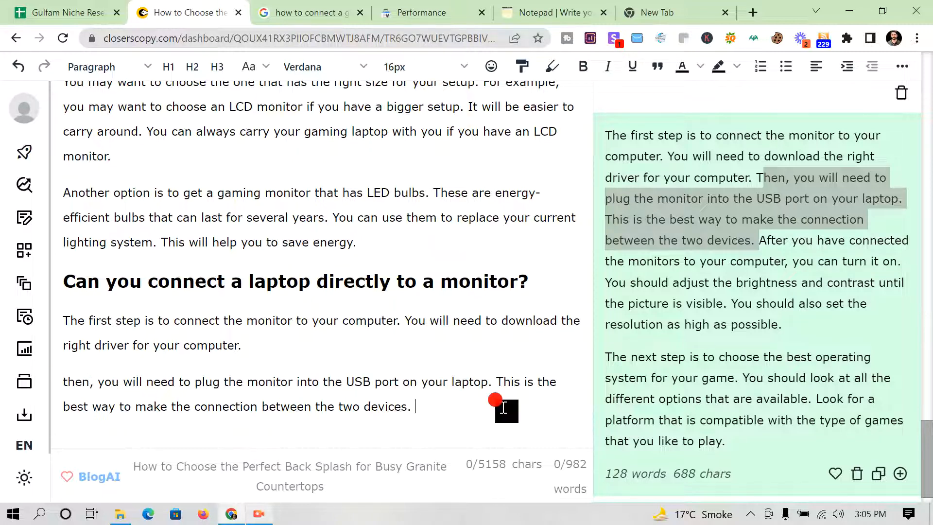
{"action": "key", "text": "Return"}
{"action": "left_click_drag", "start_coordinate": [757, 240], "coordinate": [896, 318]}
{"action": "left_click", "coordinate": [761, 240]}
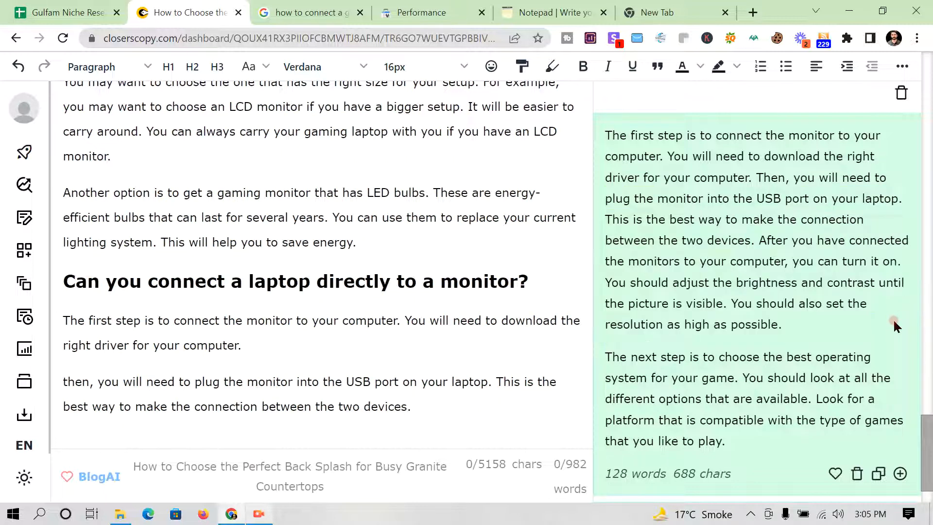
{"action": "scroll", "coordinate": [559, 334], "scroll_direction": "down", "scroll_amount": 2}
{"action": "left_click", "coordinate": [125, 373]}
{"action": "key", "text": "ctrl+v"}
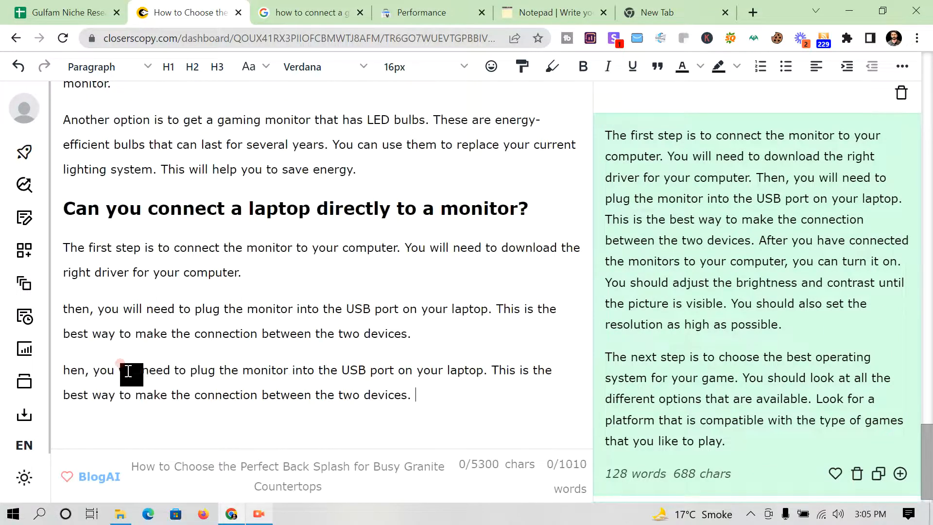
{"action": "left_click_drag", "start_coordinate": [433, 393], "coordinate": [64, 363]}
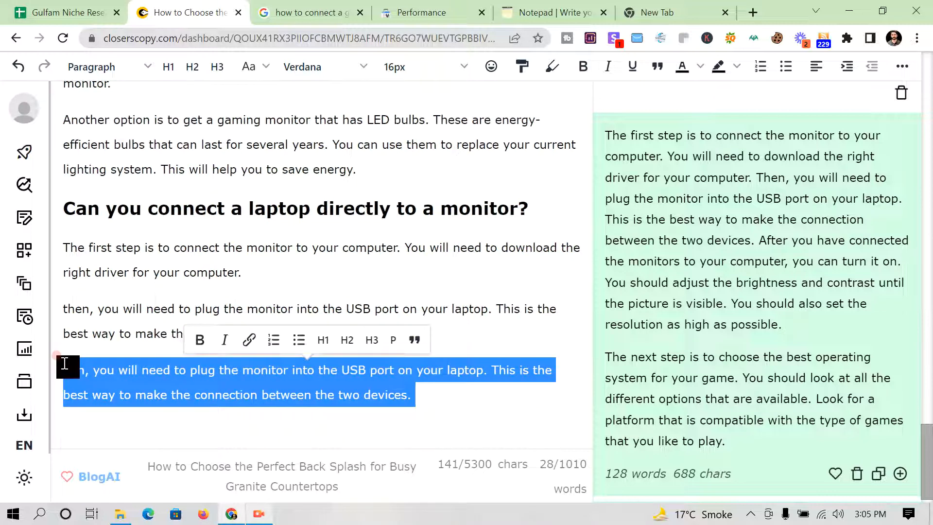
{"action": "key", "text": "BackSpace"}
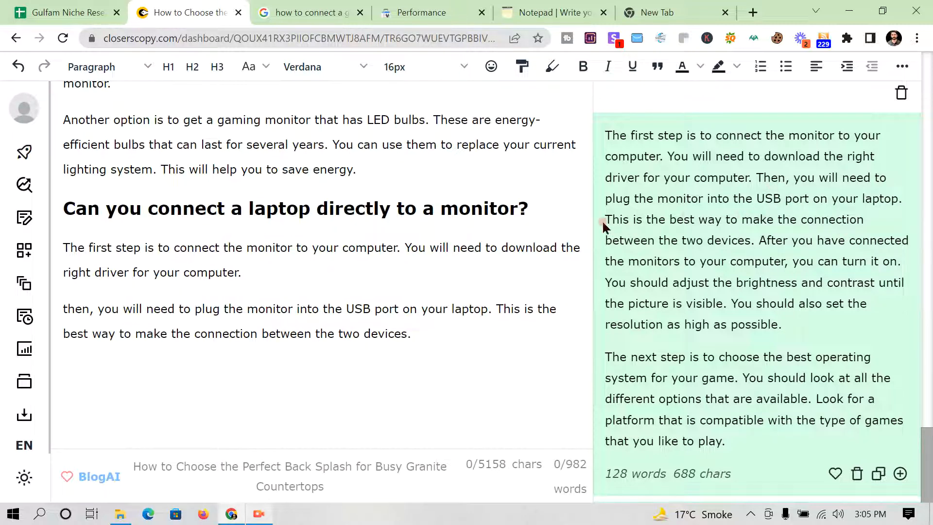
Add the suggestion's text from "After you have connected" through "resolution as high as possible." as the section's third paragraph.
{"action": "left_click_drag", "start_coordinate": [761, 241], "coordinate": [879, 316]}
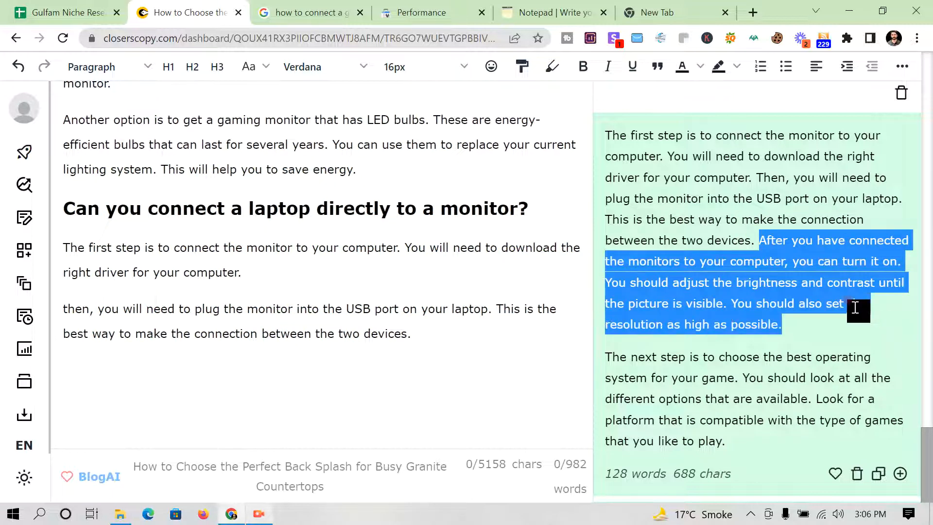
{"action": "left_click", "coordinate": [154, 367]}
{"action": "key", "text": "ctrl+v"}
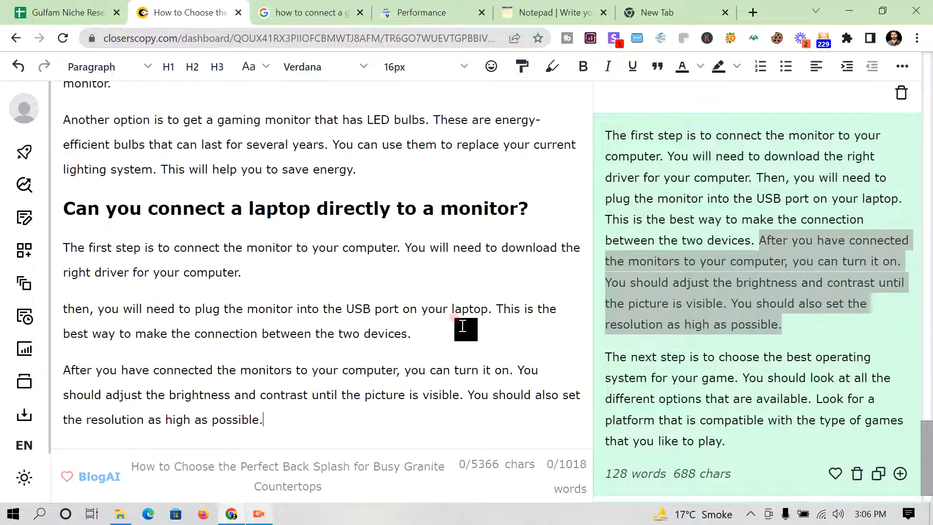
Review the article again, starting from its title and introduction.
{"action": "scroll", "coordinate": [438, 359], "scroll_direction": "down", "scroll_amount": 1}
{"action": "scroll", "coordinate": [361, 323], "scroll_direction": "up", "scroll_amount": 15}
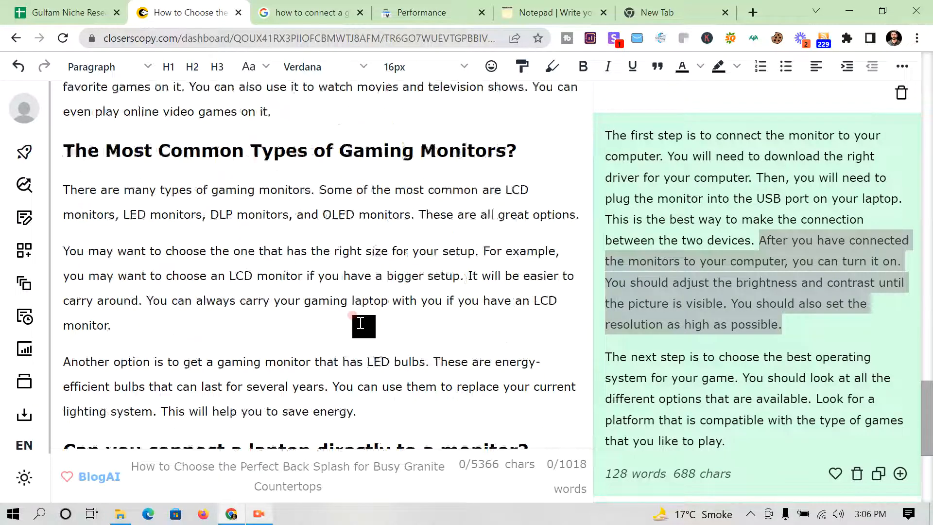
{"action": "scroll", "coordinate": [166, 252], "scroll_direction": "up", "scroll_amount": 5}
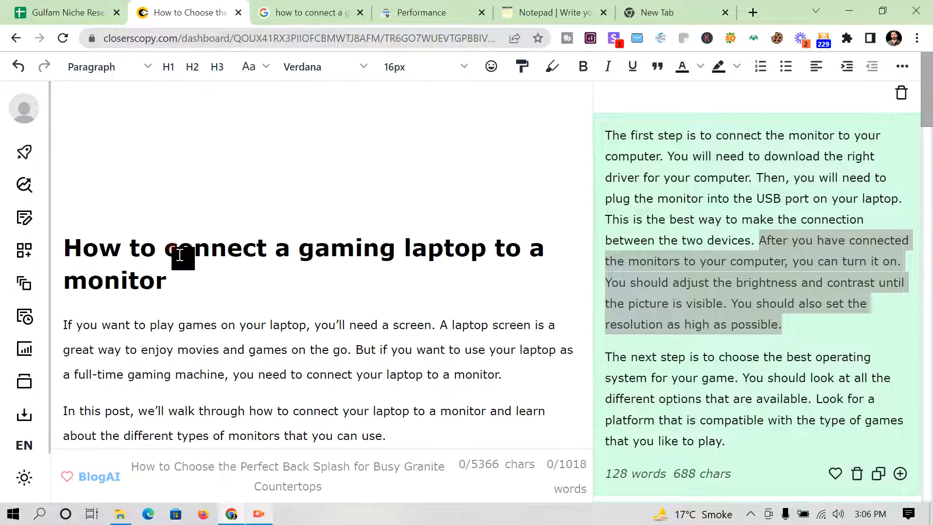
{"action": "scroll", "coordinate": [179, 255], "scroll_direction": "down", "scroll_amount": 4}
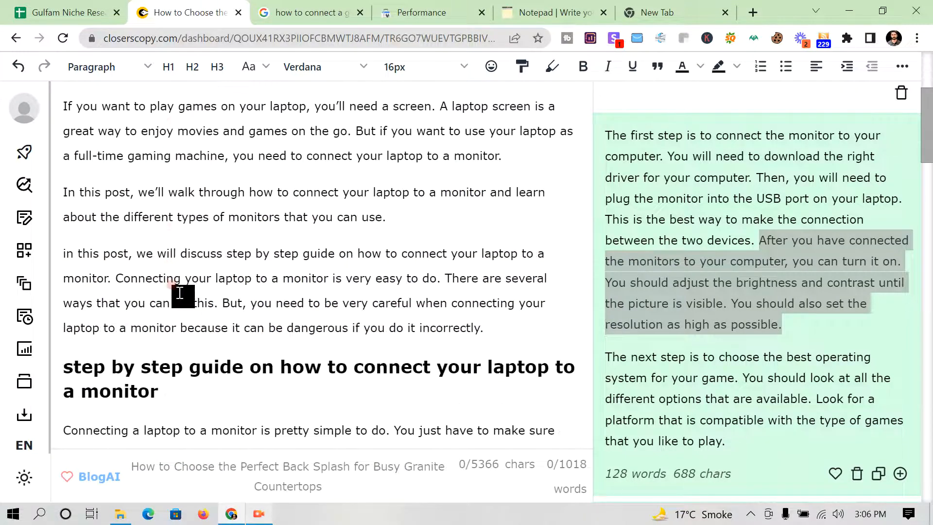